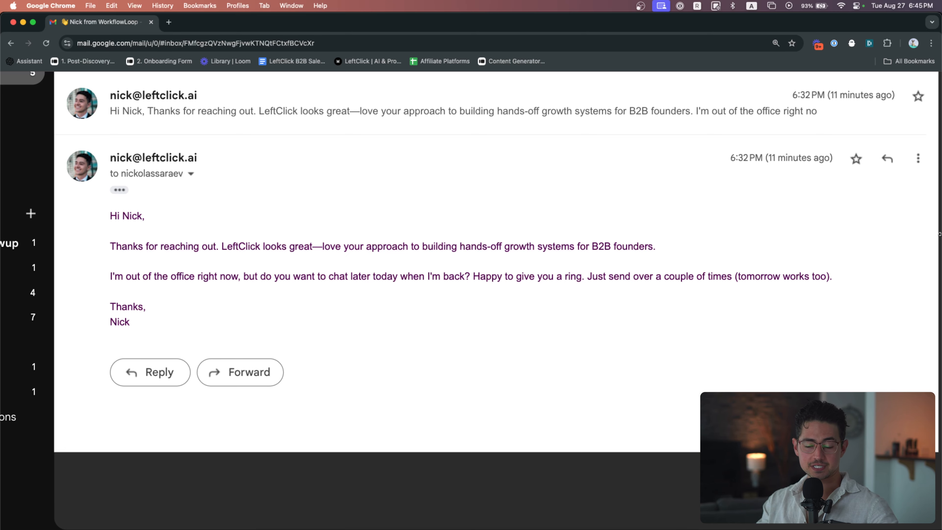
Review the AI Email Autoresponder scenario's module chain on the canvas
{"action": "key", "text": "super+grave"}
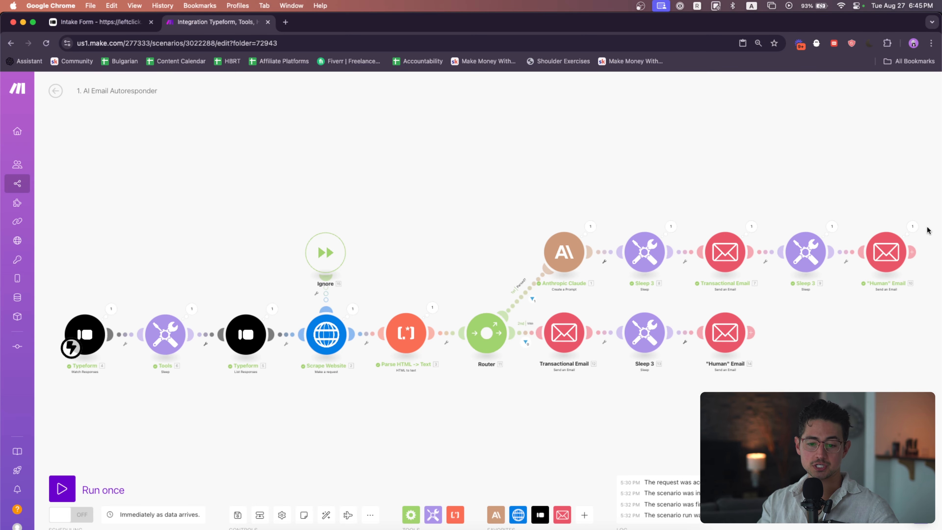
{"action": "left_click_drag", "start_coordinate": [617, 188], "coordinate": [557, 190]}
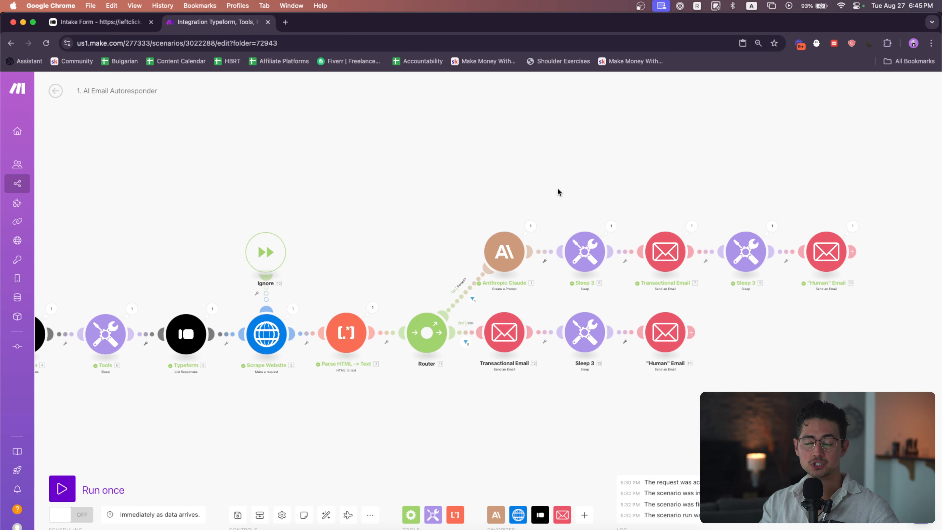
{"action": "left_click_drag", "start_coordinate": [361, 177], "coordinate": [551, 141]}
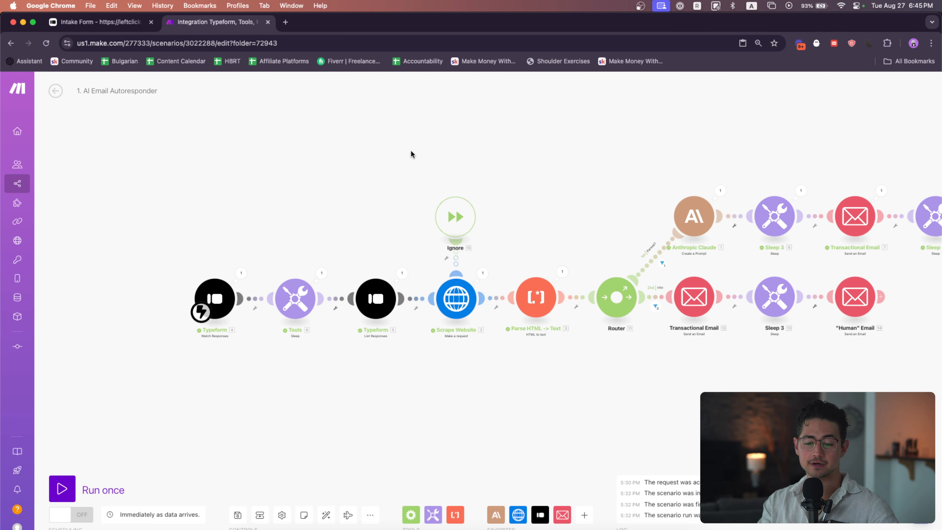
{"action": "scroll", "coordinate": [283, 303], "scroll_direction": "up", "scroll_amount": 3}
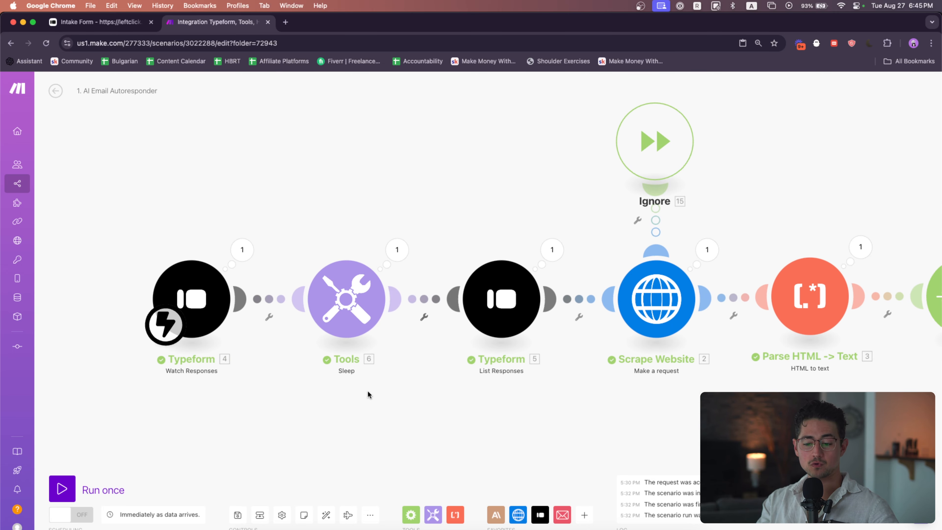
Switch to the Intake Form tab and reload the form so it can be filled again
{"action": "left_click", "coordinate": [121, 23]}
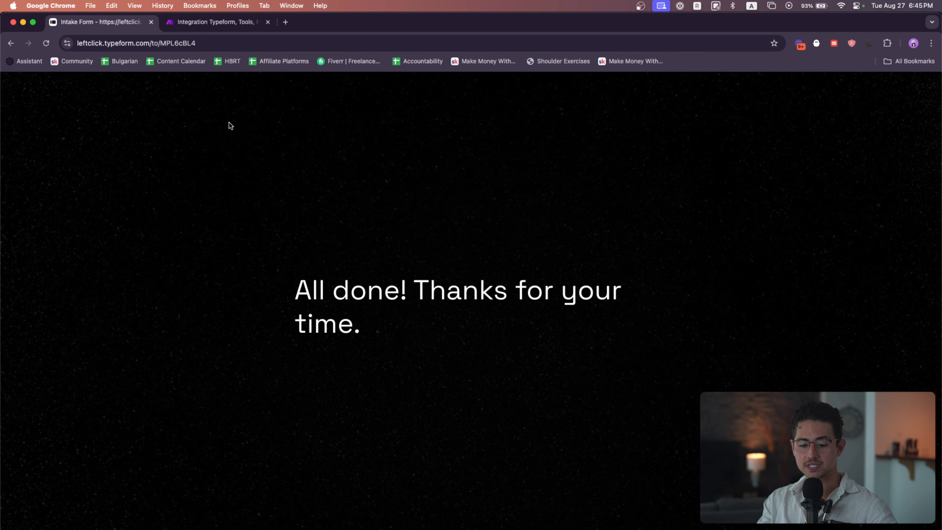
{"action": "left_click", "coordinate": [235, 43]}
{"action": "key", "text": "Return"}
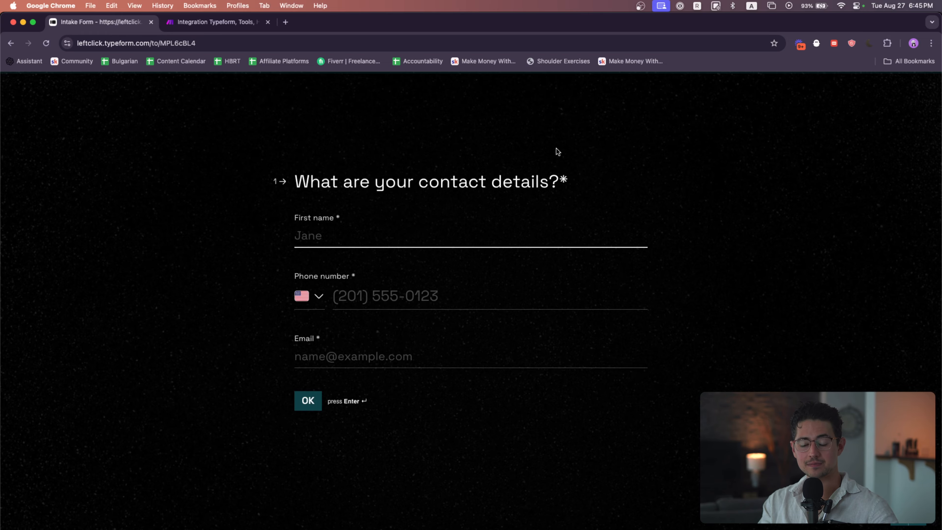
Open leftclick.ai in a new tab, place it beside the intake form, and scroll through the page
{"action": "key", "text": "super+t"}
{"action": "type", "text": "leftclick.ai"}
{"action": "key", "text": "Return"}
{"action": "left_click_drag", "start_coordinate": [326, 24], "coordinate": [237, 25]}
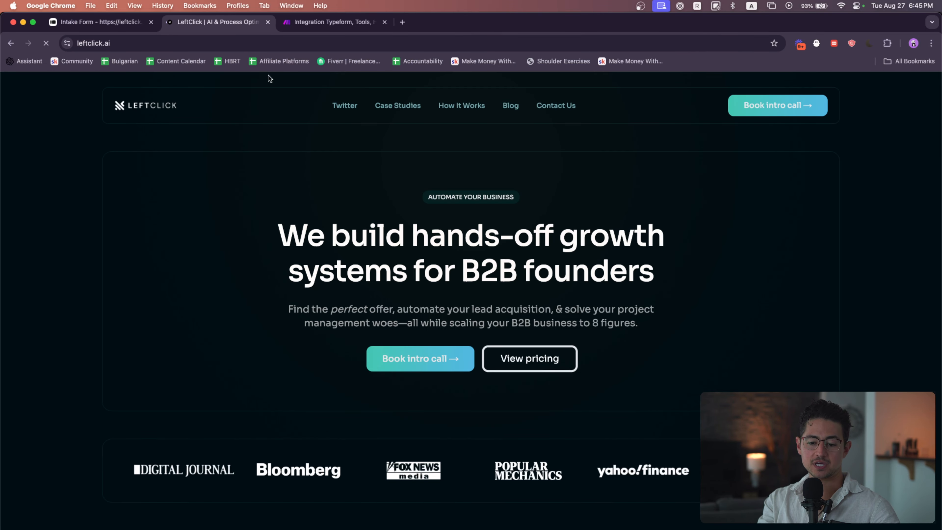
{"action": "scroll", "coordinate": [386, 203], "scroll_direction": "down", "scroll_amount": 15}
{"action": "scroll", "coordinate": [386, 207], "scroll_direction": "down", "scroll_amount": 15}
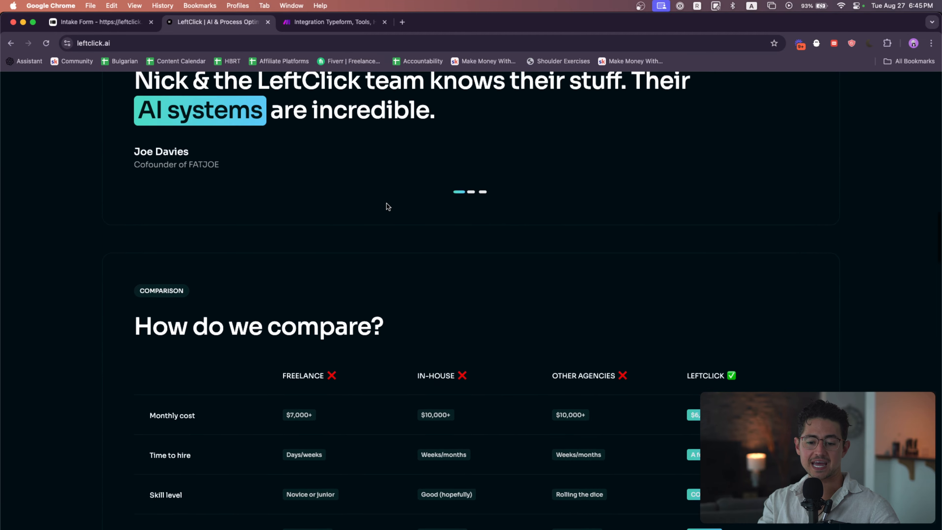
{"action": "scroll", "coordinate": [388, 207], "scroll_direction": "up", "scroll_amount": 10}
{"action": "scroll", "coordinate": [388, 207], "scroll_direction": "down", "scroll_amount": 20}
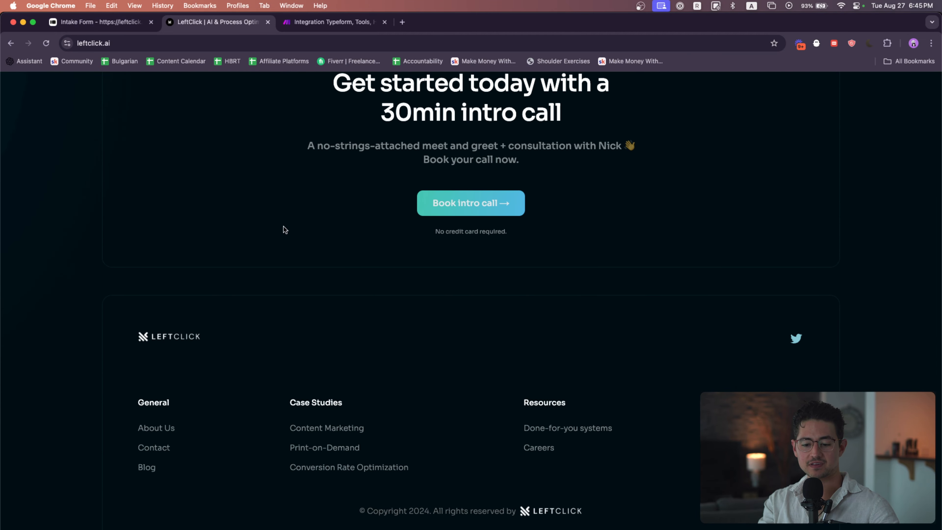
{"action": "left_click", "coordinate": [114, 26]}
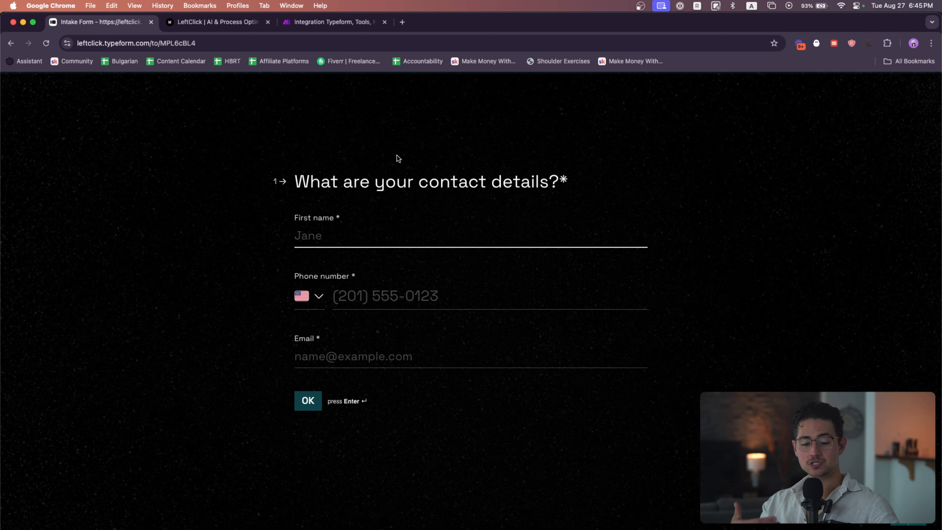
{"action": "type", "text": "Nick"}
{"action": "key", "text": "Tab"}
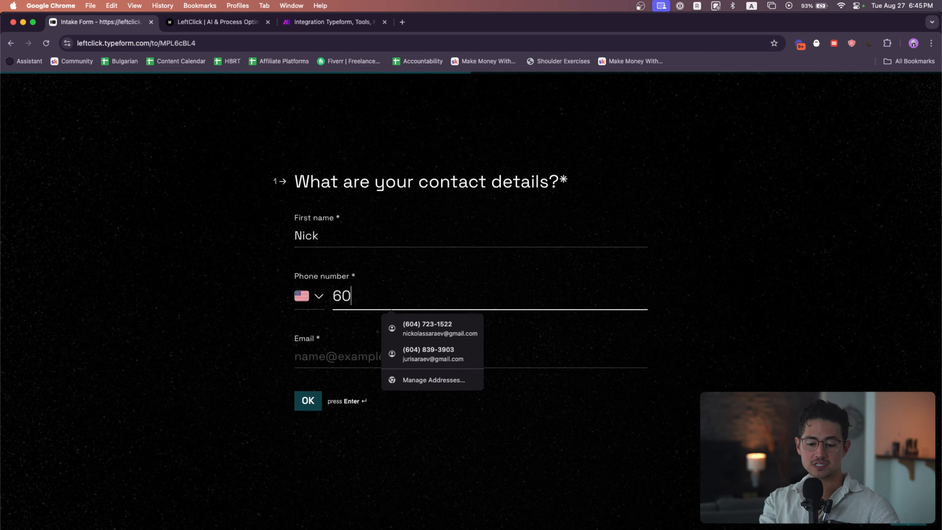
{"action": "key", "text": "Tab"}
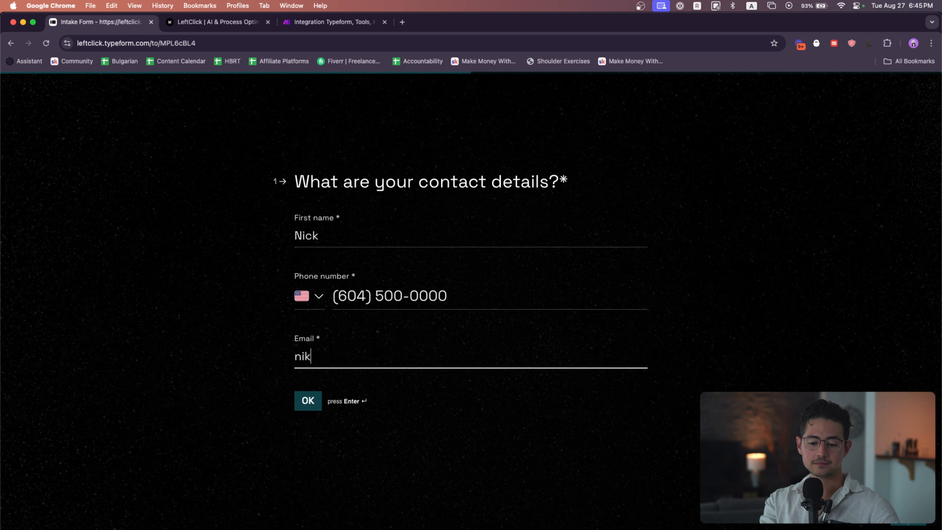
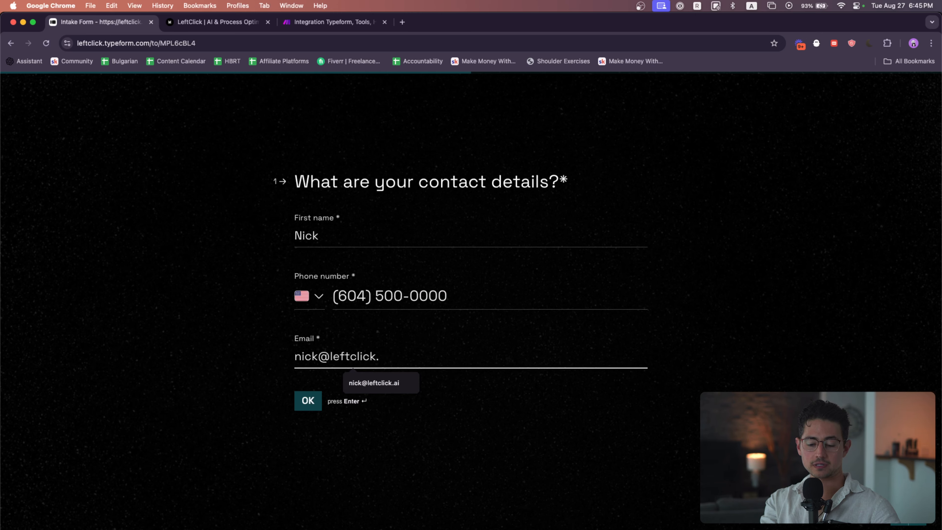
{"action": "key", "text": "Return"}
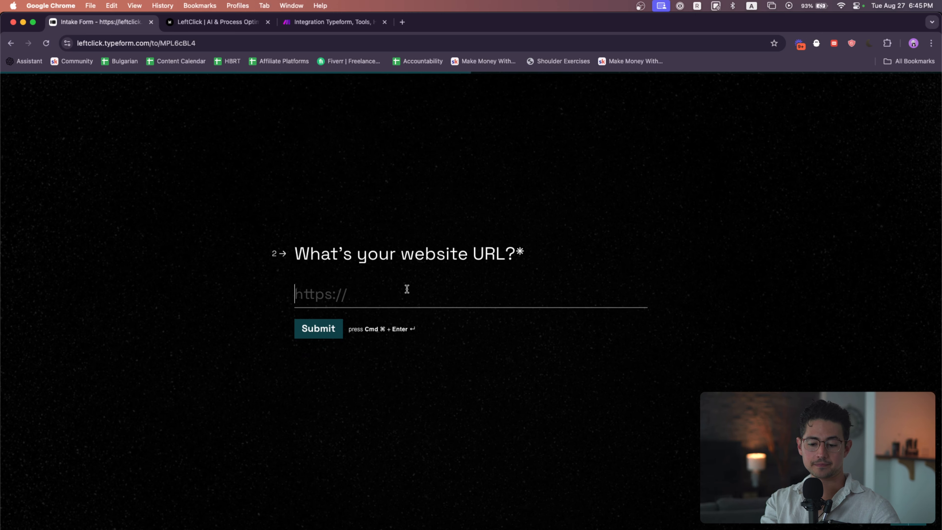
{"action": "type", "text": "https://leftclick.ai"}
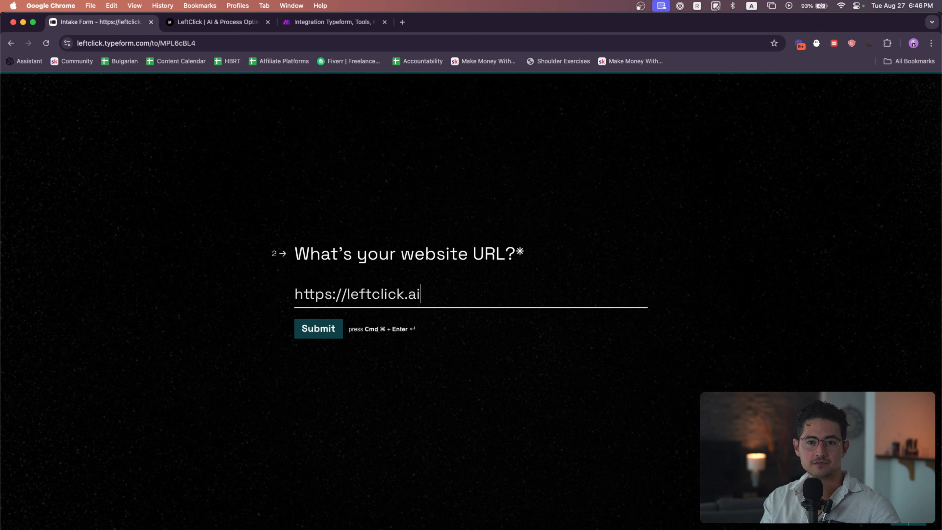
{"action": "left_click", "coordinate": [331, 330]}
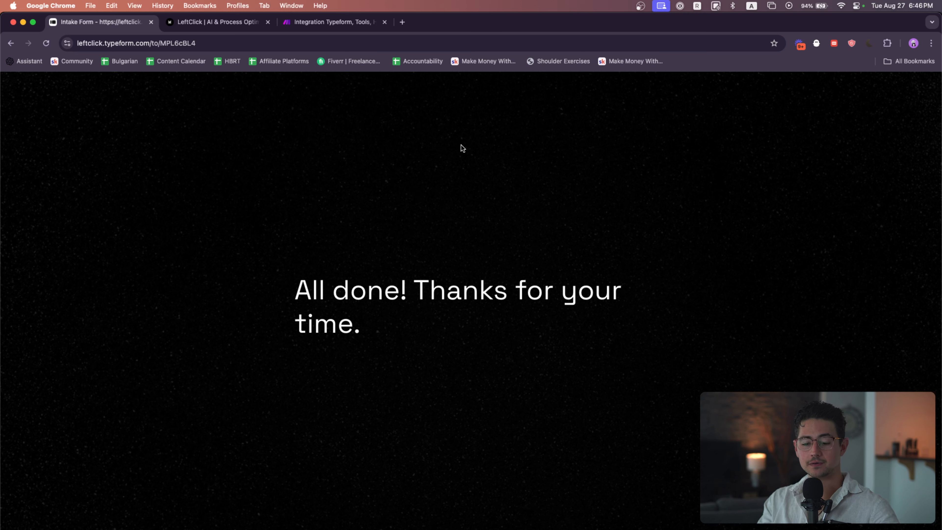
Open the 'Thanks for filling out our intake form' email thread in the inbox and read the newest message
{"action": "key", "text": "super+grave"}
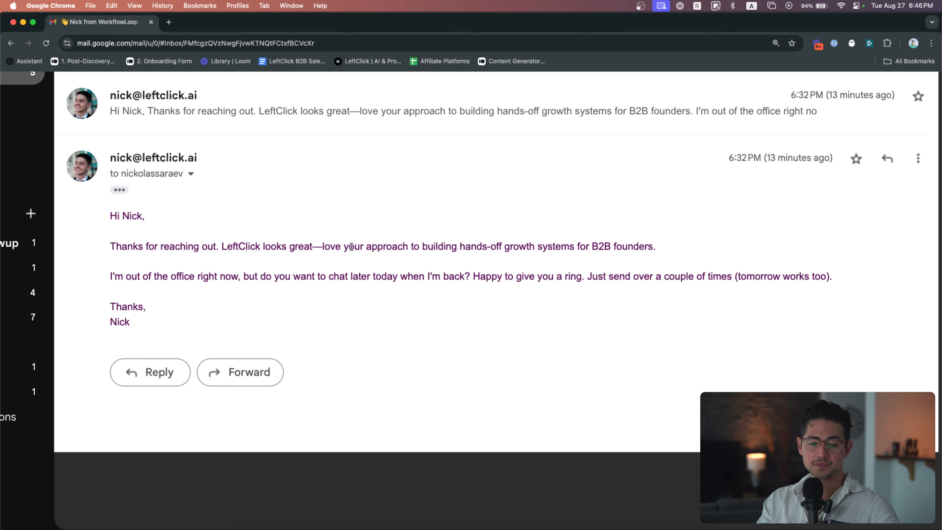
{"action": "key", "text": "super+minus"}
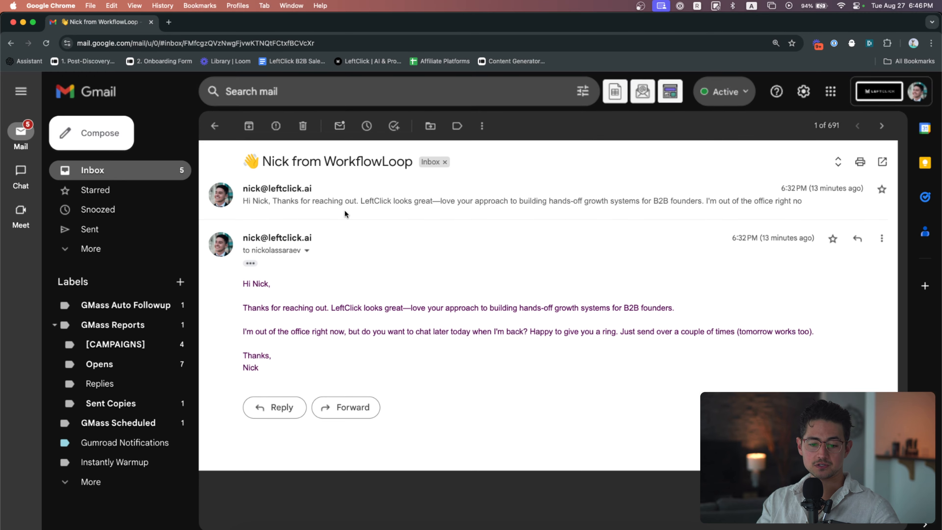
{"action": "left_click", "coordinate": [216, 128]}
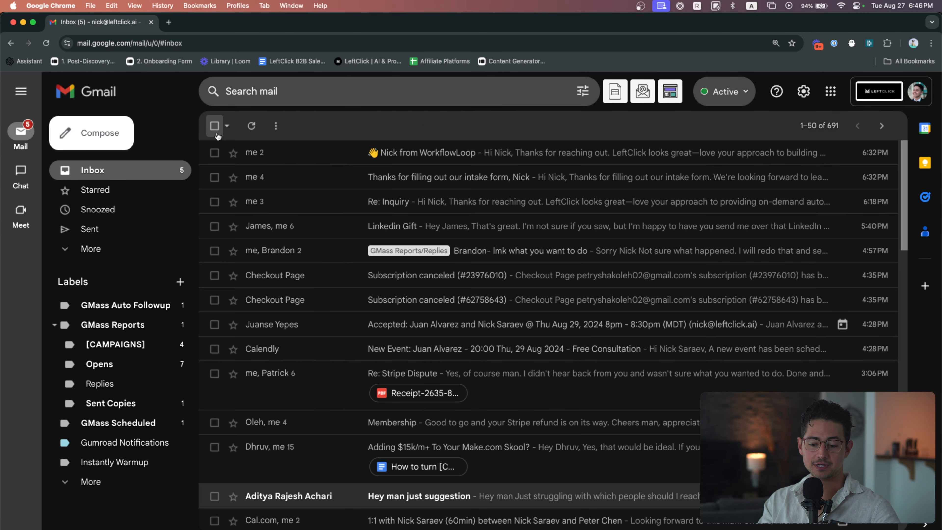
{"action": "left_click", "coordinate": [481, 184]}
{"action": "left_click", "coordinate": [250, 364]}
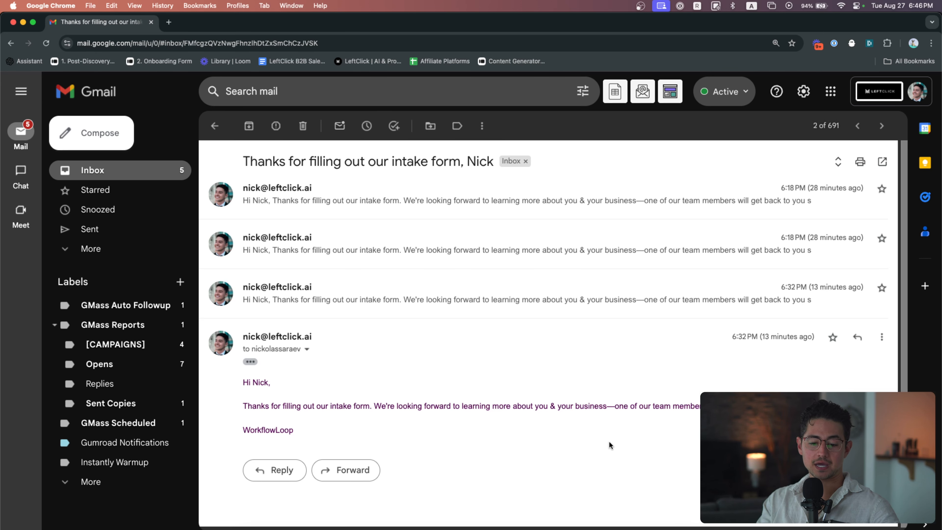
{"action": "scroll", "coordinate": [664, 431], "scroll_direction": "up", "scroll_amount": 5}
{"action": "scroll", "coordinate": [664, 431], "scroll_direction": "down", "scroll_amount": 1}
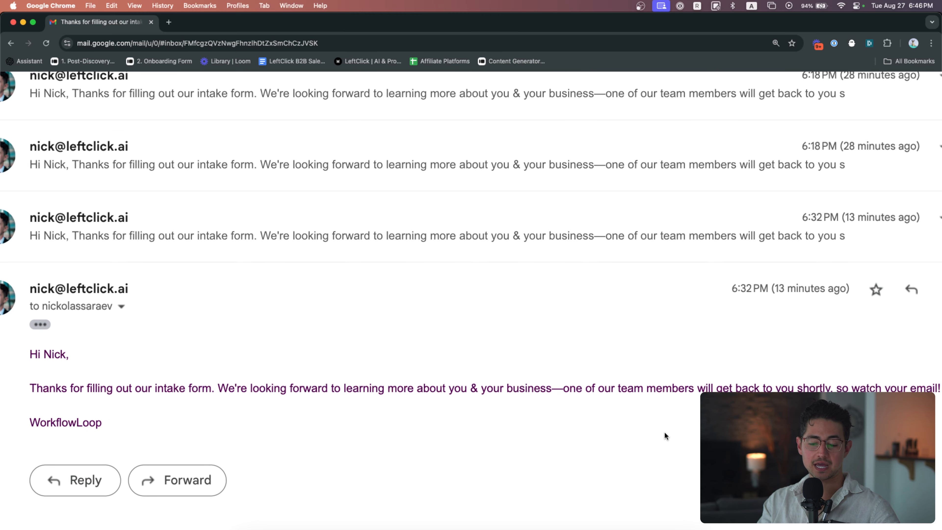
{"action": "scroll", "coordinate": [665, 432], "scroll_direction": "right", "scroll_amount": 1}
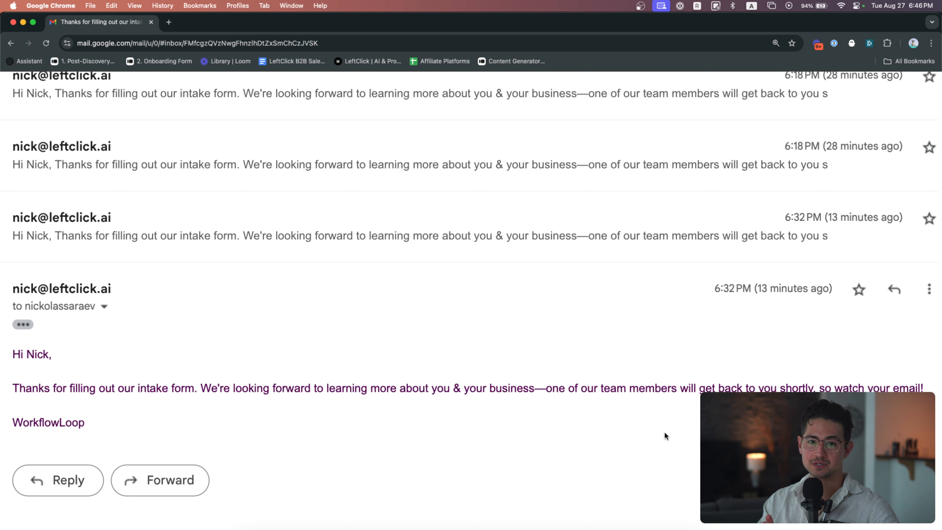
{"action": "scroll", "coordinate": [636, 427], "scroll_direction": "down", "scroll_amount": 2}
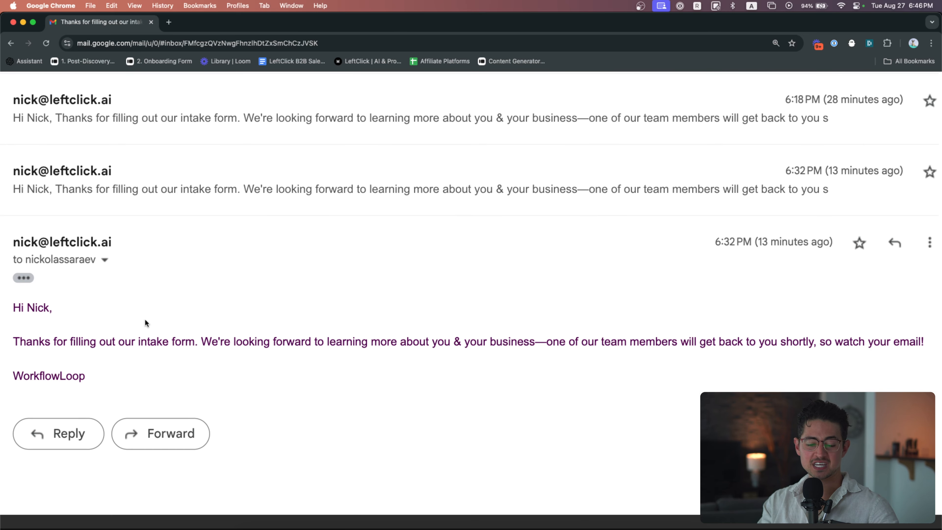
{"action": "key", "text": "super+minus"}
{"action": "key", "text": "super+minus"}
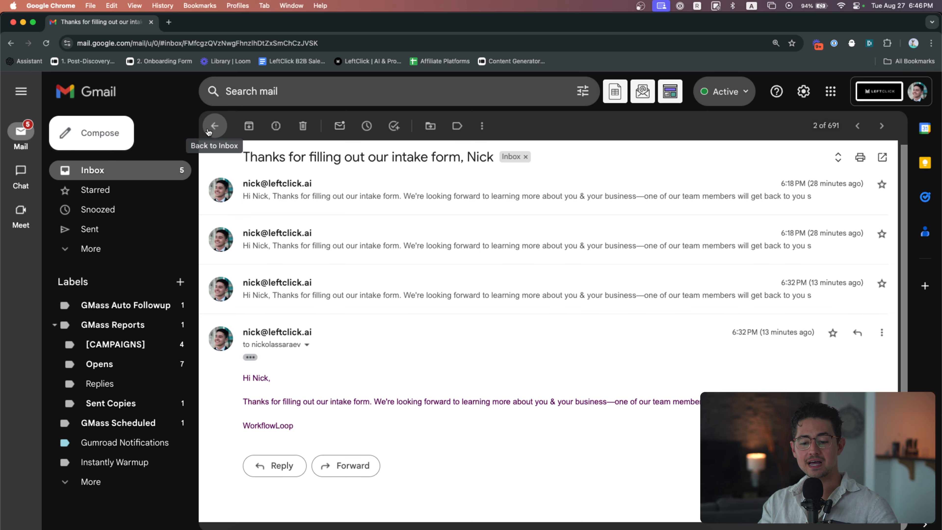
Return to the inbox and read the 'Nick from WorkflowLoop' reply email's body
{"action": "left_click", "coordinate": [209, 132]}
{"action": "left_click", "coordinate": [418, 159]}
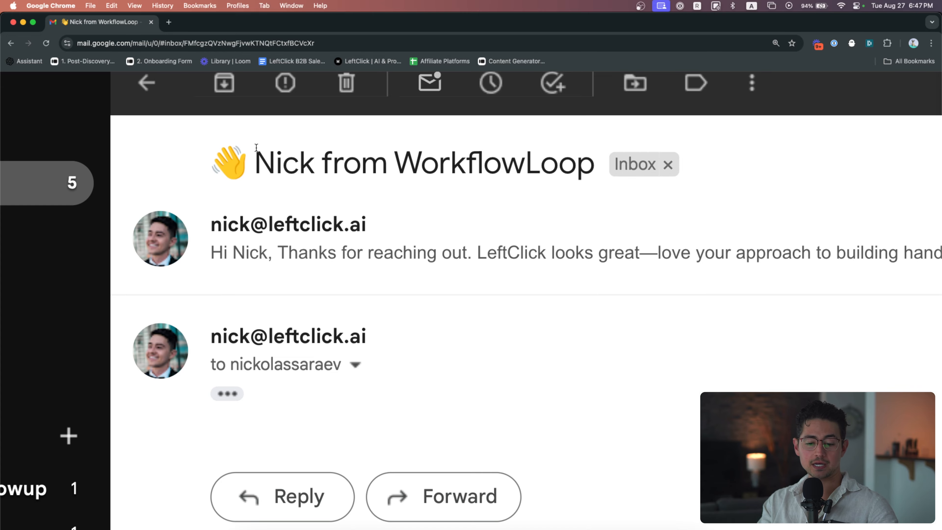
{"action": "left_click", "coordinate": [227, 393]}
{"action": "scroll", "coordinate": [338, 393], "scroll_direction": "down", "scroll_amount": 6}
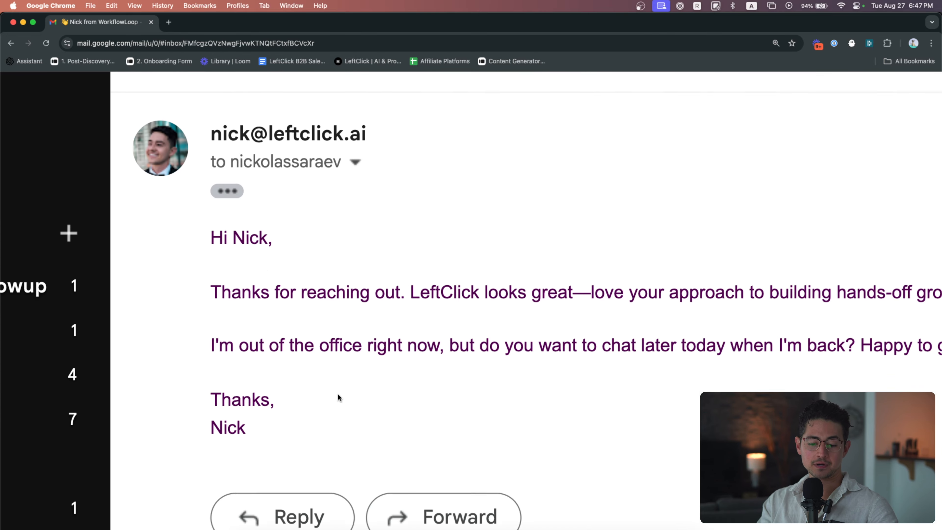
{"action": "scroll", "coordinate": [338, 393], "scroll_direction": "right", "scroll_amount": 4}
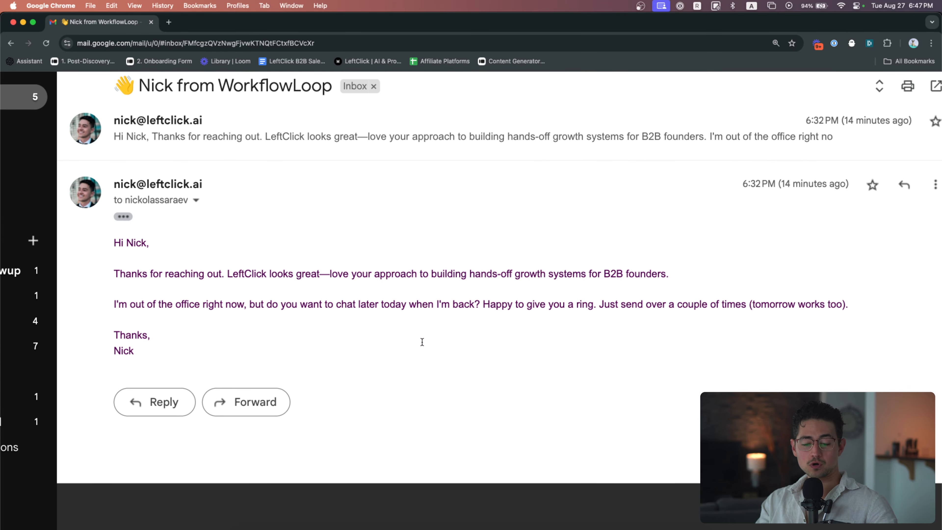
{"action": "scroll", "coordinate": [486, 332], "scroll_direction": "up", "scroll_amount": 1}
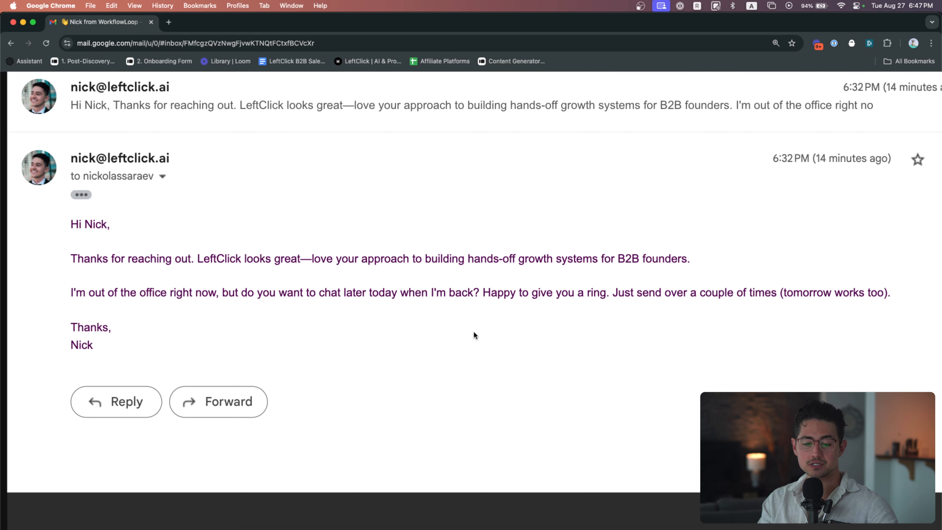
{"action": "mouse_move", "coordinate": [71, 258]}
{"action": "left_mouse_down"}
{"action": "mouse_move", "coordinate": [148, 292]}
{"action": "mouse_move", "coordinate": [201, 343]}
{"action": "left_mouse_up"}
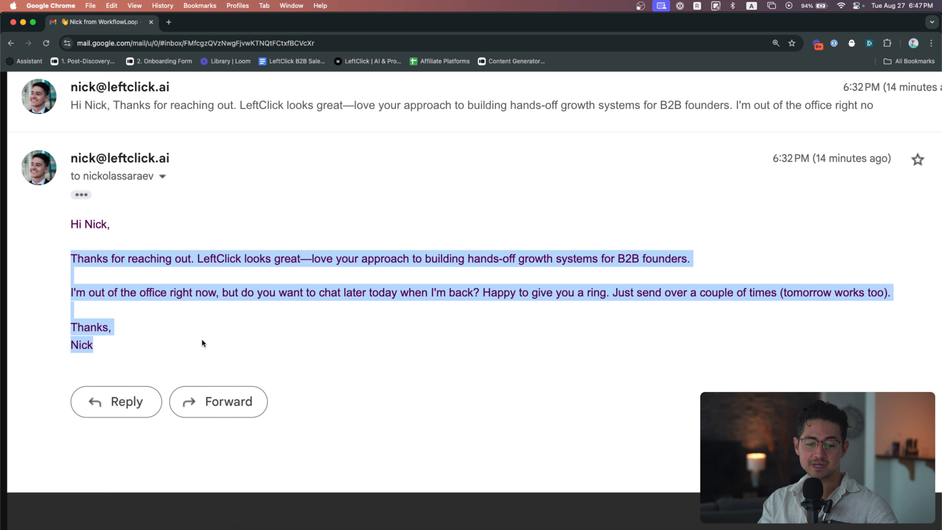
{"action": "left_click", "coordinate": [202, 343]}
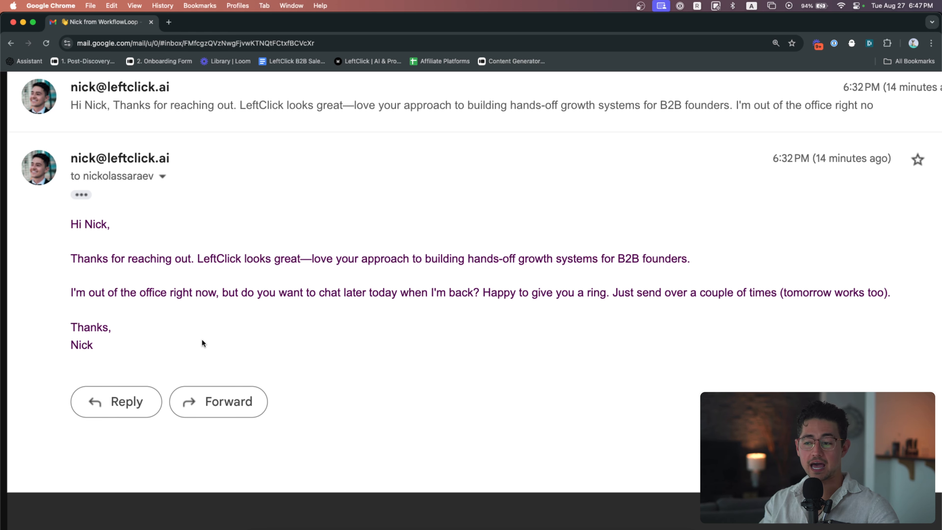
{"action": "scroll", "coordinate": [222, 339], "scroll_direction": "down", "scroll_amount": 2}
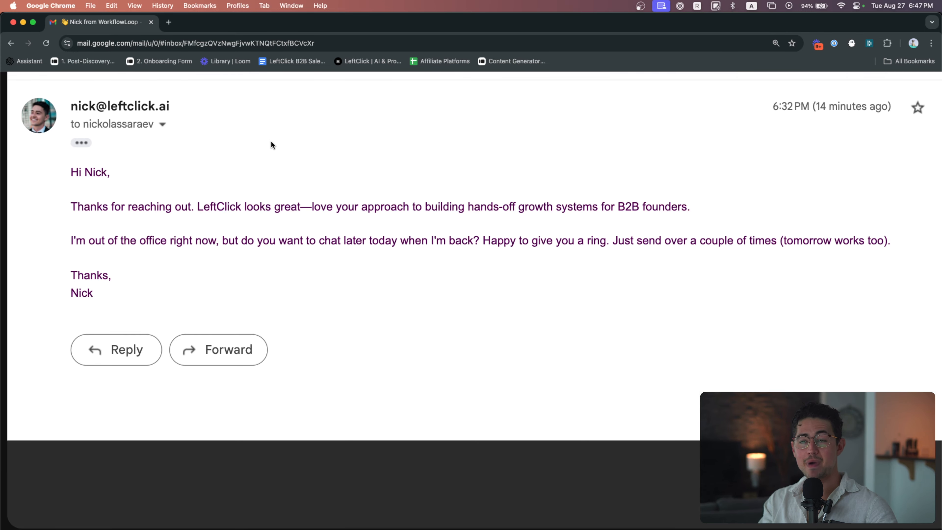
{"action": "scroll", "coordinate": [269, 175], "scroll_direction": "down", "scroll_amount": 4}
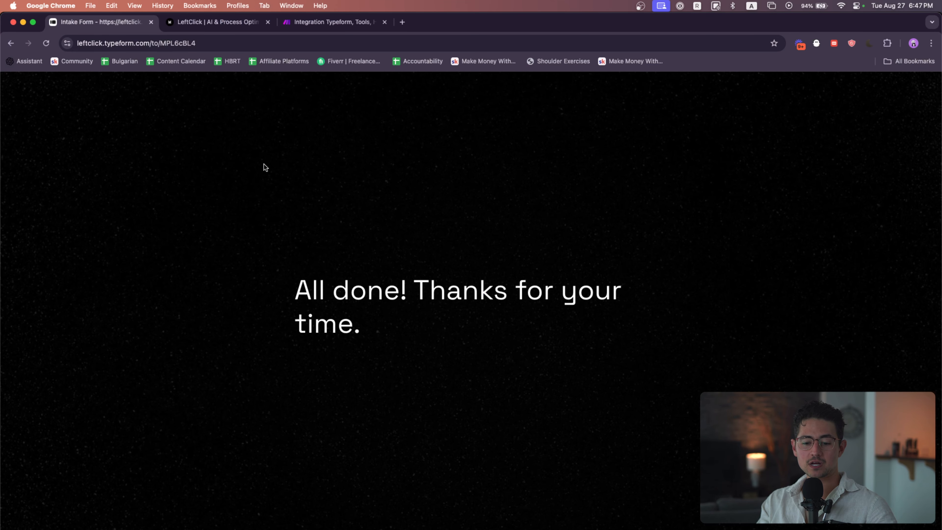
Reload the intake form and return to the AI Email Autoresponder scenario canvas
{"action": "left_click", "coordinate": [186, 43]}
{"action": "key", "text": "Return"}
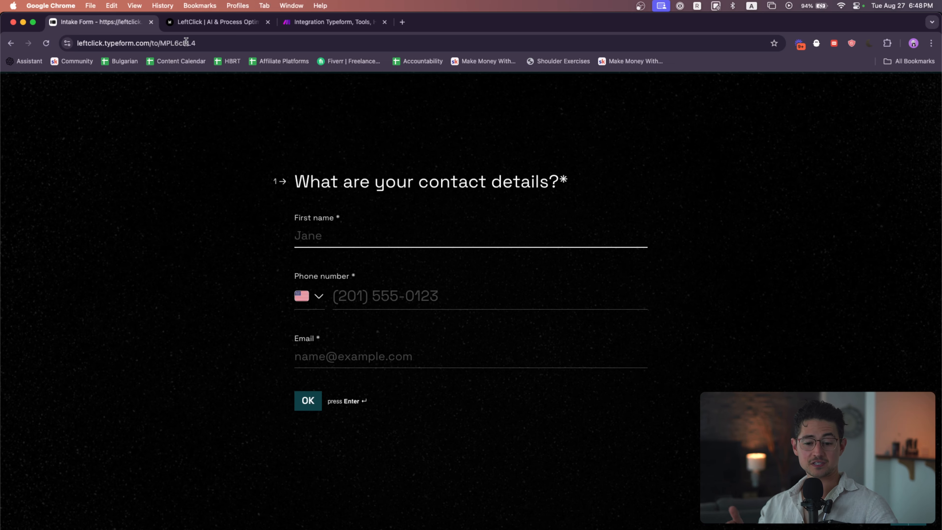
{"action": "key", "text": "super+3"}
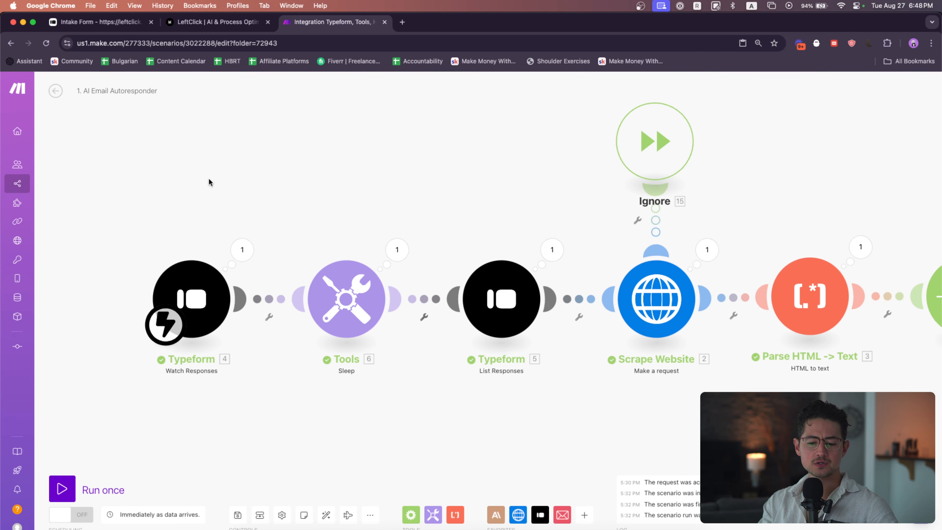
{"action": "scroll", "coordinate": [208, 181], "scroll_direction": "right", "scroll_amount": 1}
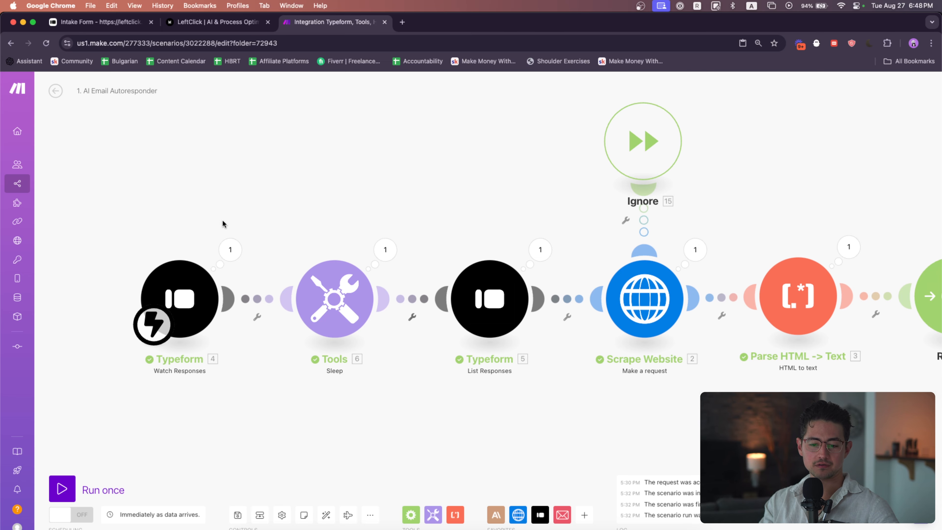
Pan across the AI Email Autoresponder scenario to examine its modules from the Typeform trigger through the router to the email branches
{"action": "scroll", "coordinate": [426, 208], "scroll_direction": "right", "scroll_amount": 5}
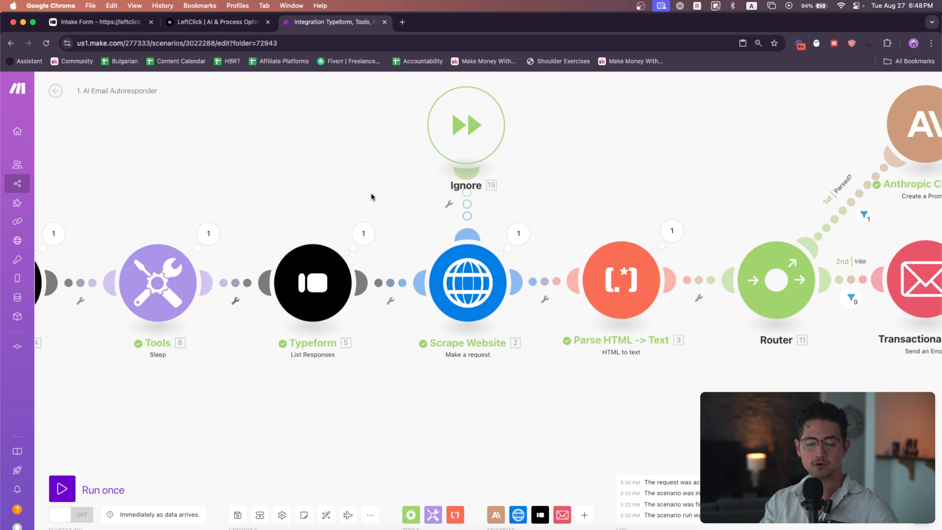
{"action": "scroll", "coordinate": [529, 197], "scroll_direction": "right", "scroll_amount": 3}
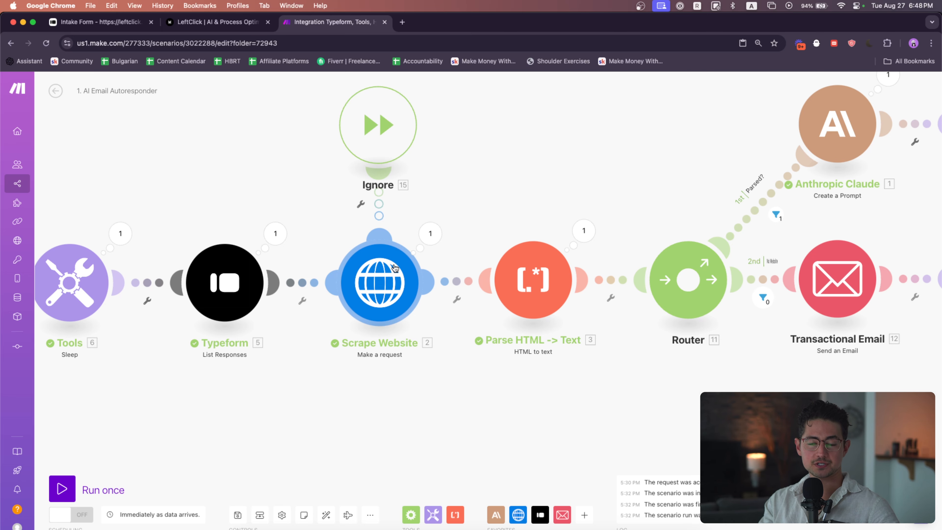
{"action": "scroll", "coordinate": [463, 356], "scroll_direction": "right", "scroll_amount": 2}
{"action": "scroll", "coordinate": [463, 355], "scroll_direction": "right", "scroll_amount": 4}
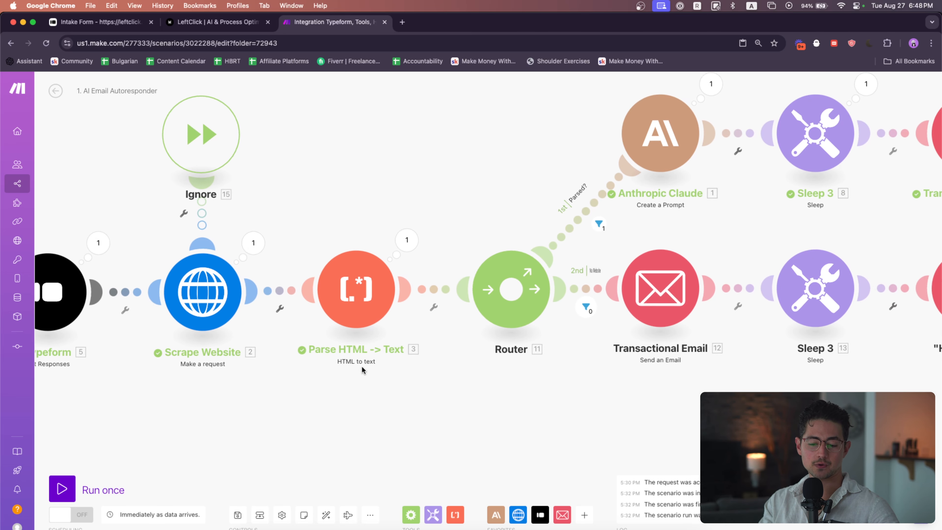
{"action": "scroll", "coordinate": [444, 333], "scroll_direction": "right", "scroll_amount": 7}
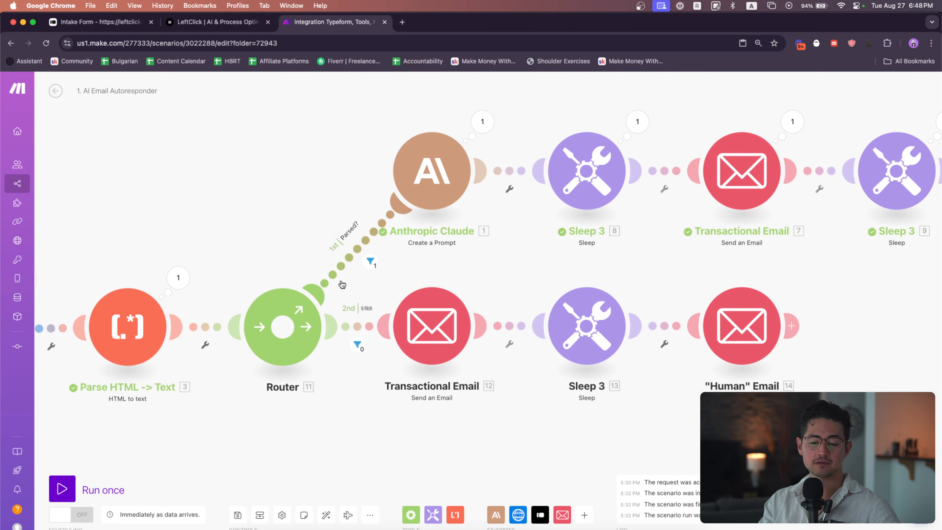
{"action": "scroll", "coordinate": [413, 292], "scroll_direction": "right", "scroll_amount": 5}
{"action": "scroll", "coordinate": [412, 293], "scroll_direction": "up", "scroll_amount": 2}
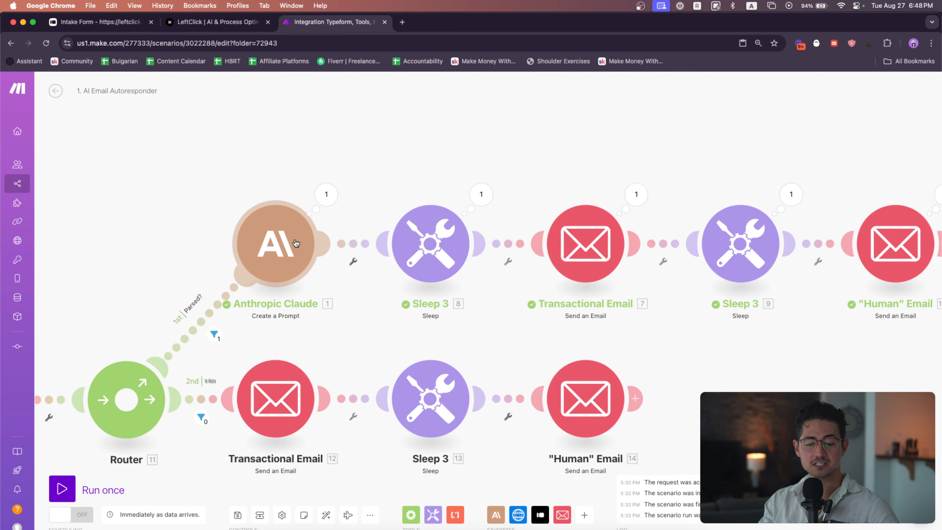
{"action": "scroll", "coordinate": [296, 243], "scroll_direction": "right", "scroll_amount": 3}
{"action": "scroll", "coordinate": [499, 268], "scroll_direction": "right", "scroll_amount": 4}
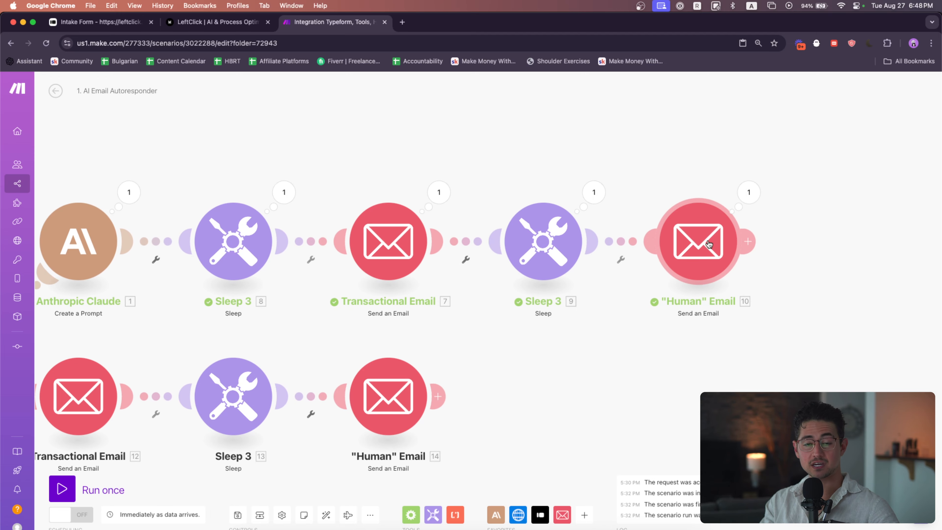
{"action": "scroll", "coordinate": [709, 244], "scroll_direction": "left", "scroll_amount": 7}
{"action": "scroll", "coordinate": [557, 315], "scroll_direction": "down", "scroll_amount": 1}
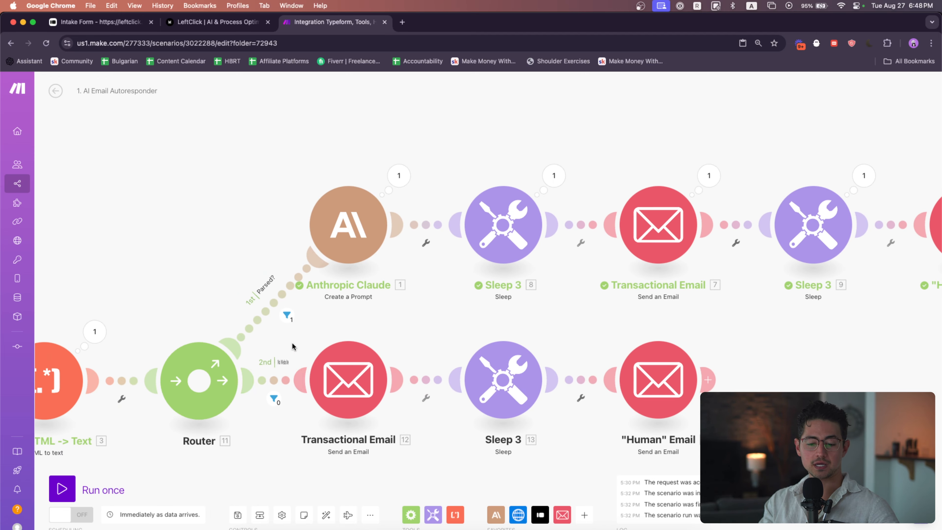
{"action": "scroll", "coordinate": [334, 326], "scroll_direction": "left", "scroll_amount": 2}
{"action": "scroll", "coordinate": [413, 301], "scroll_direction": "down", "scroll_amount": 2}
{"action": "scroll", "coordinate": [413, 301], "scroll_direction": "right", "scroll_amount": 2}
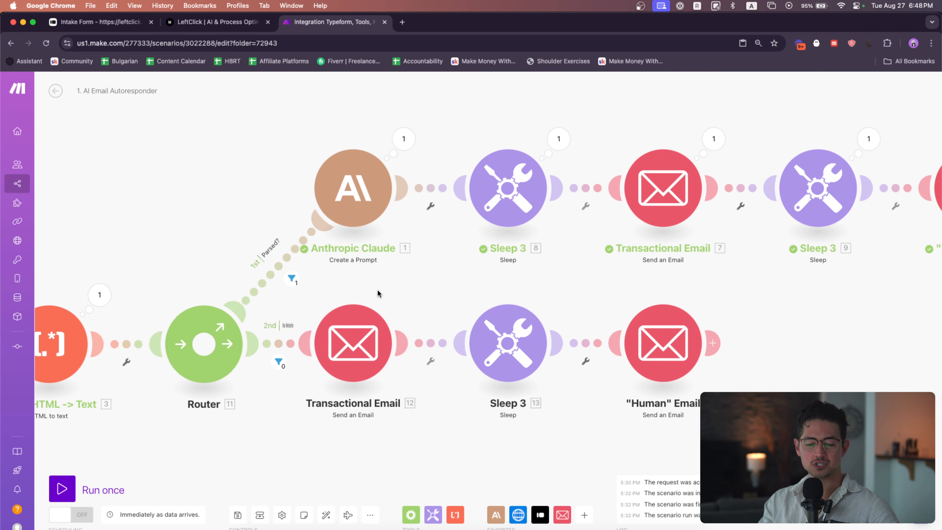
{"action": "scroll", "coordinate": [391, 272], "scroll_direction": "right", "scroll_amount": 2}
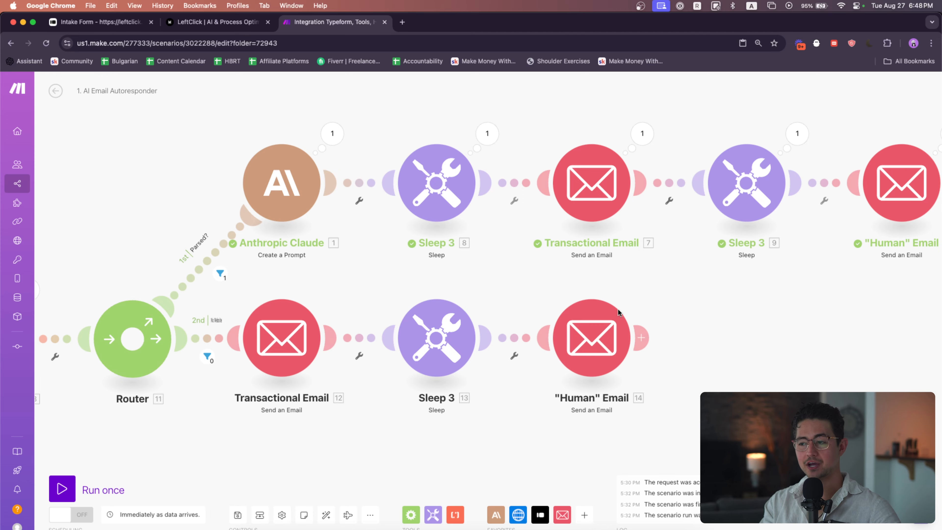
{"action": "scroll", "coordinate": [634, 302], "scroll_direction": "down", "scroll_amount": 5}
{"action": "scroll", "coordinate": [658, 289], "scroll_direction": "down", "scroll_amount": 3}
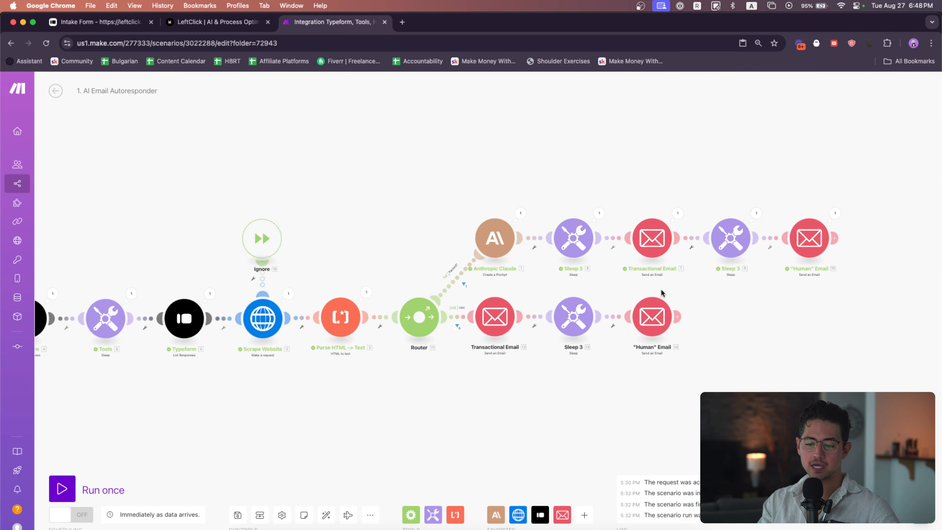
{"action": "left_click_drag", "start_coordinate": [458, 158], "coordinate": [504, 124]}
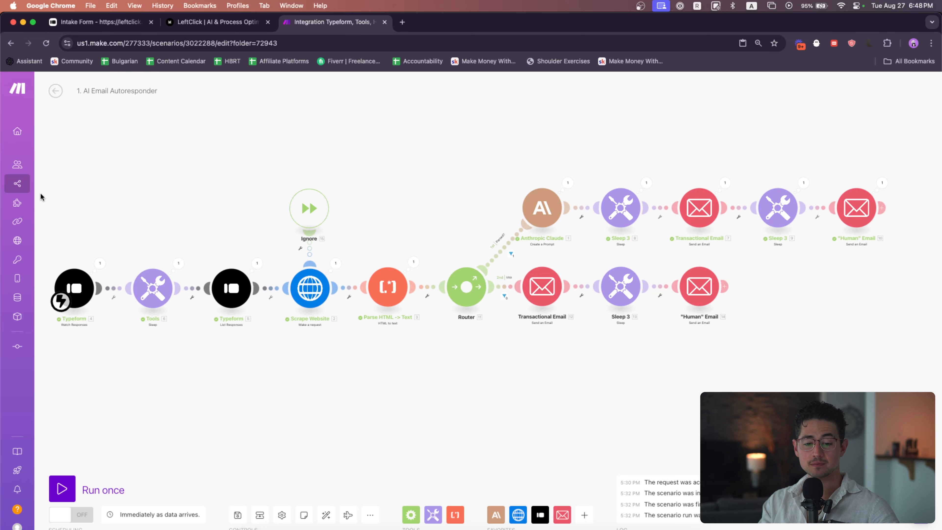
{"action": "left_click", "coordinate": [37, 184], "text": "super"}
{"action": "left_click_drag", "start_coordinate": [438, 24], "coordinate": [304, 25]}
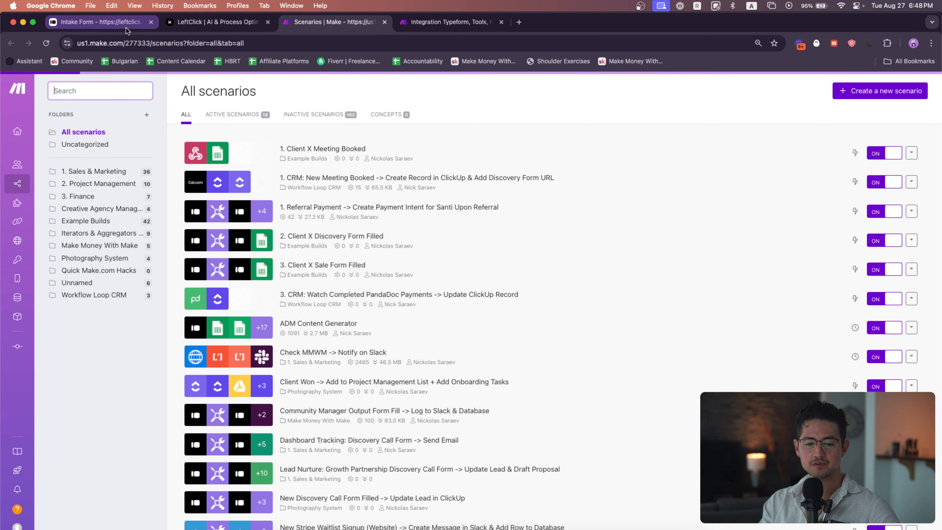
{"action": "left_click_drag", "start_coordinate": [131, 27], "coordinate": [208, 24]}
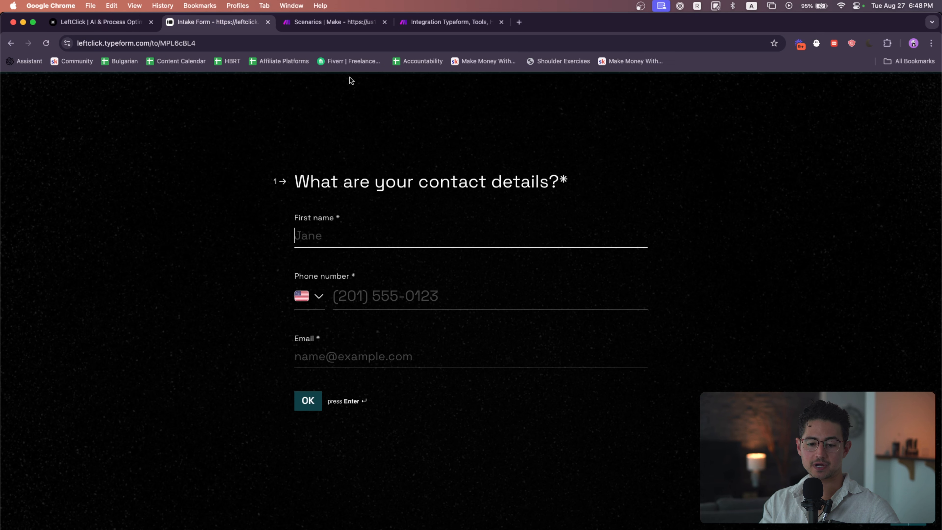
Open the Intake Form in the Typeform workspace editor in a new browser tab and examine its contact details question
{"action": "key", "text": "super+grave"}
{"action": "key", "text": "super+t"}
{"action": "type", "text": "typeform.com"}
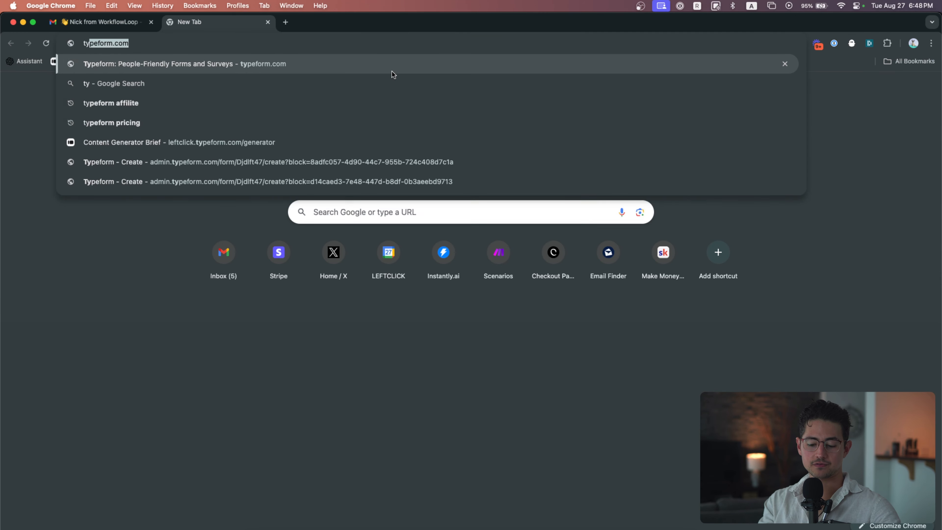
{"action": "key", "text": "Return"}
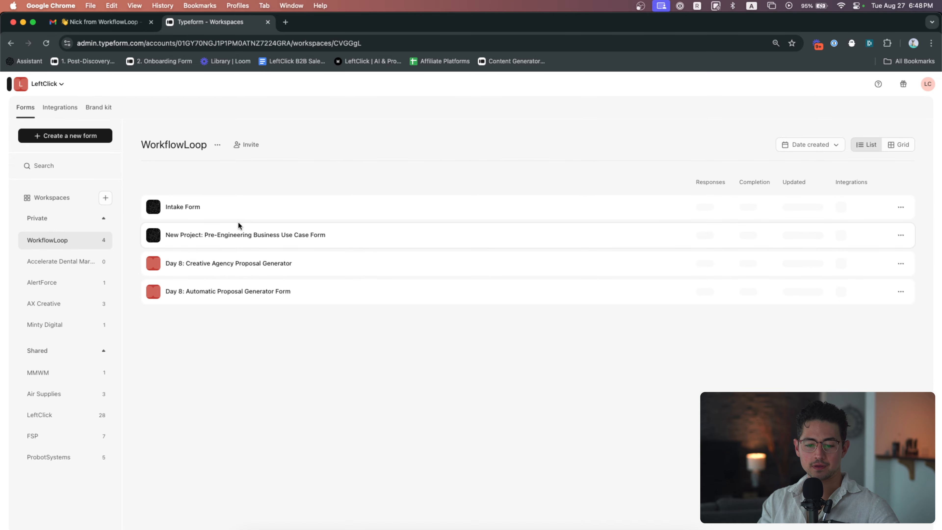
{"action": "left_click", "coordinate": [188, 215]}
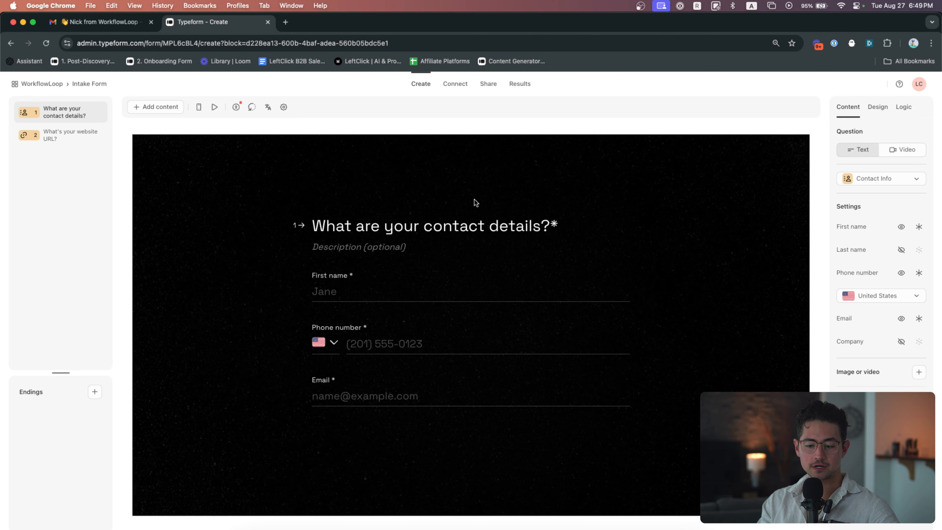
{"action": "scroll", "coordinate": [355, 277], "scroll_direction": "up", "scroll_amount": 3}
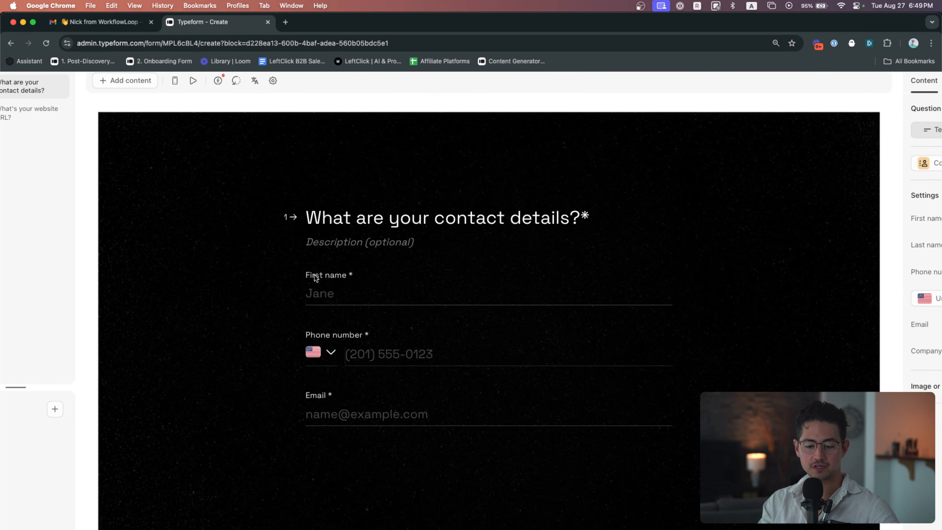
{"action": "scroll", "coordinate": [394, 300], "scroll_direction": "down", "scroll_amount": 1}
{"action": "scroll", "coordinate": [343, 322], "scroll_direction": "down", "scroll_amount": 1}
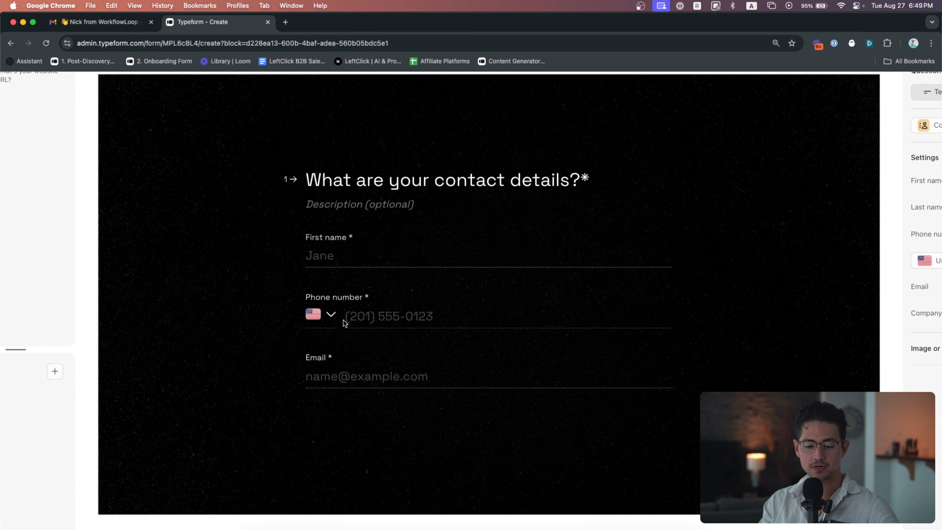
{"action": "scroll", "coordinate": [347, 353], "scroll_direction": "down", "scroll_amount": 3}
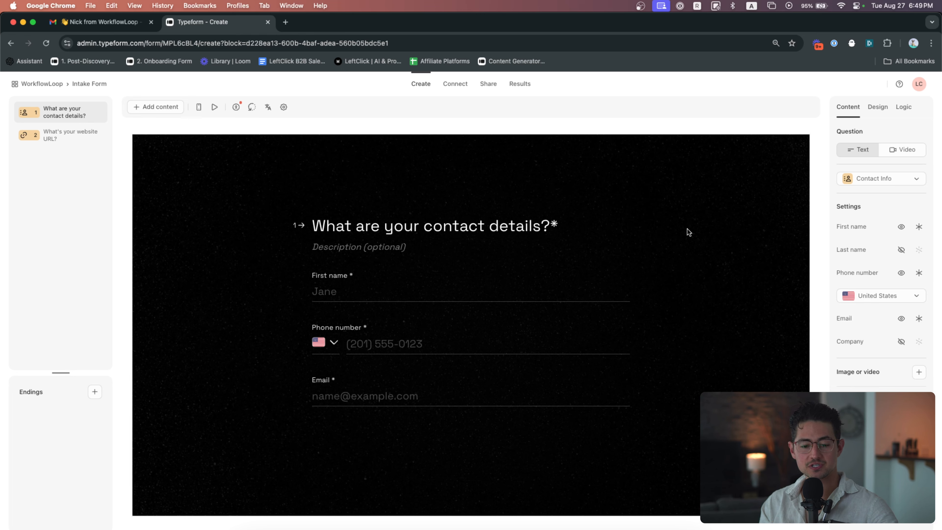
Examine the website URL question and the contact details question of the Intake Form
{"action": "left_click", "coordinate": [63, 133]}
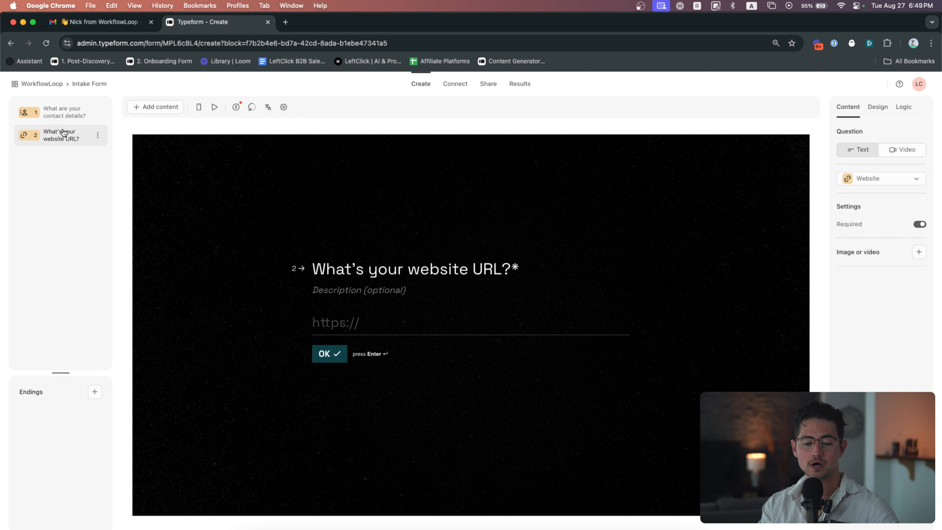
{"action": "left_click_drag", "start_coordinate": [310, 268], "coordinate": [528, 275]}
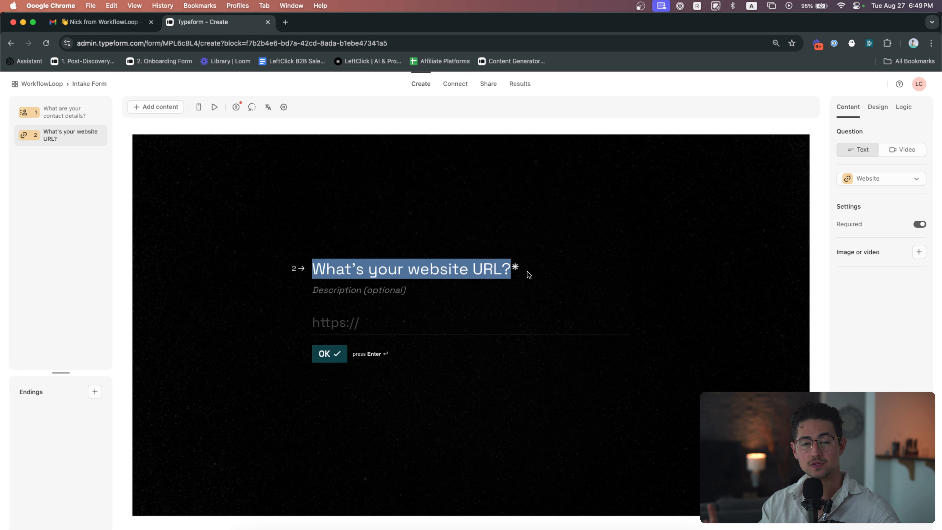
{"action": "left_click", "coordinate": [530, 261]}
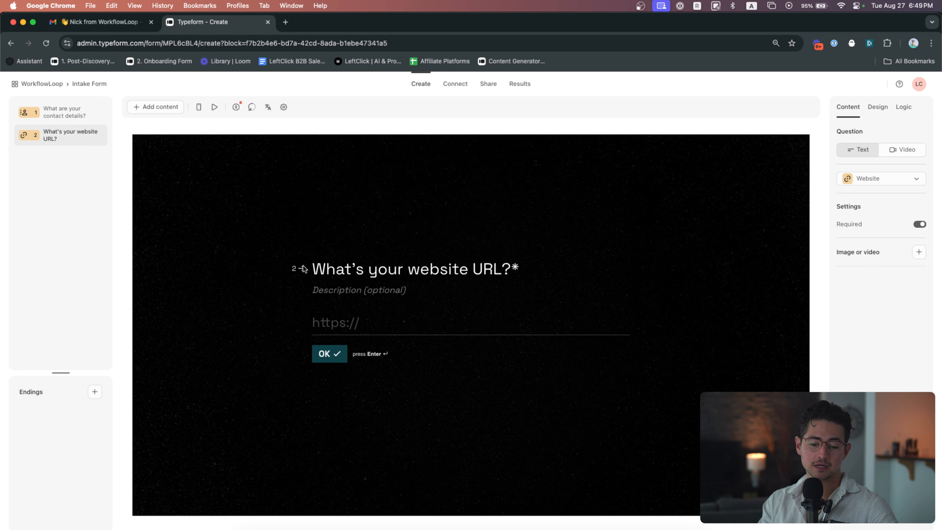
{"action": "left_click_drag", "start_coordinate": [314, 268], "coordinate": [514, 261]}
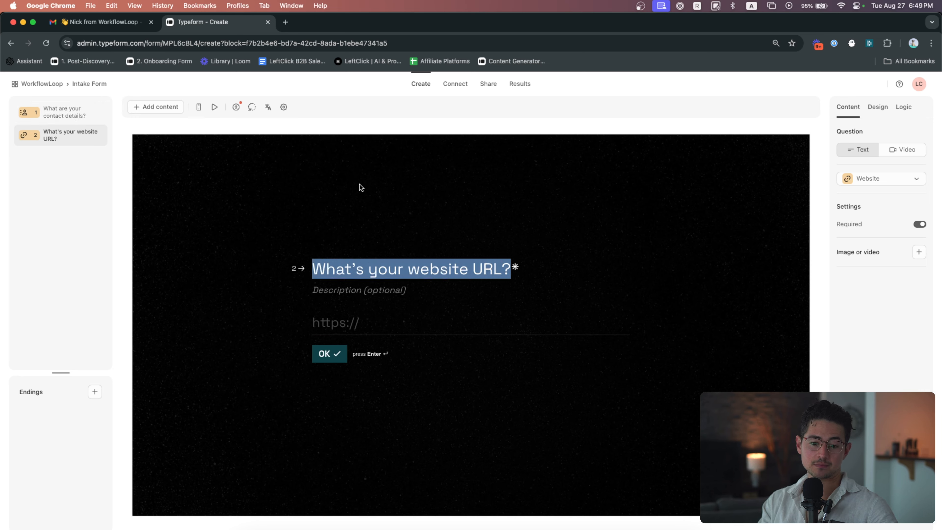
{"action": "left_click", "coordinate": [60, 111]}
{"action": "left_click", "coordinate": [71, 138]}
{"action": "left_click", "coordinate": [64, 116]}
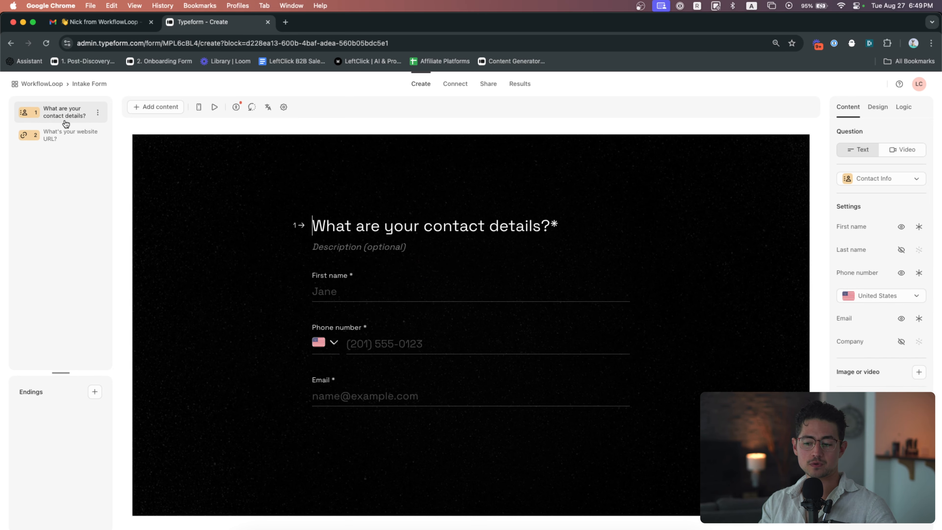
{"action": "left_click", "coordinate": [76, 144]}
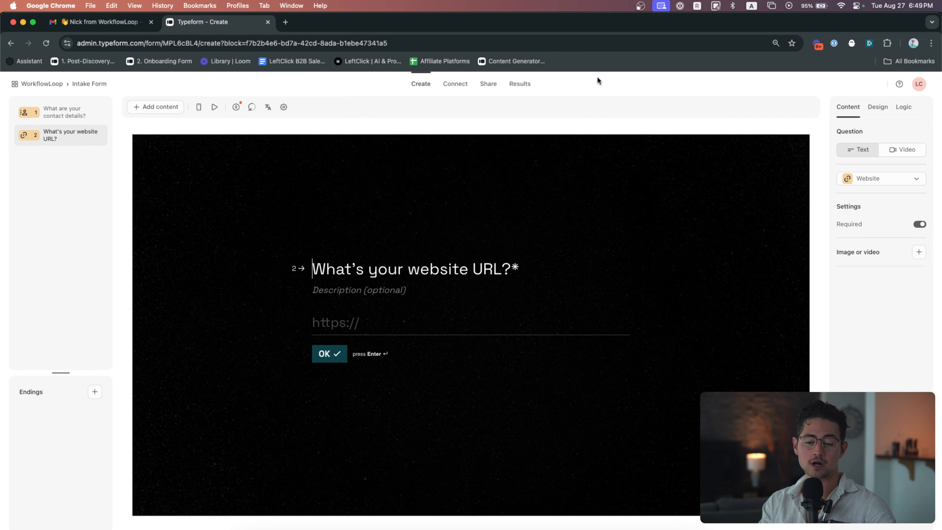
Add a new Contact Info question and hide its Last name and Company fields
{"action": "left_click", "coordinate": [154, 108]}
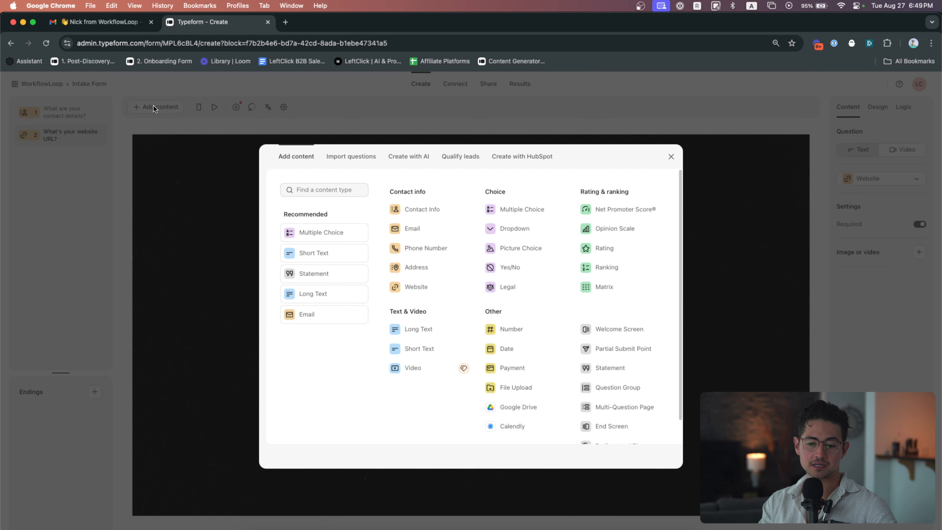
{"action": "left_click", "coordinate": [415, 209]}
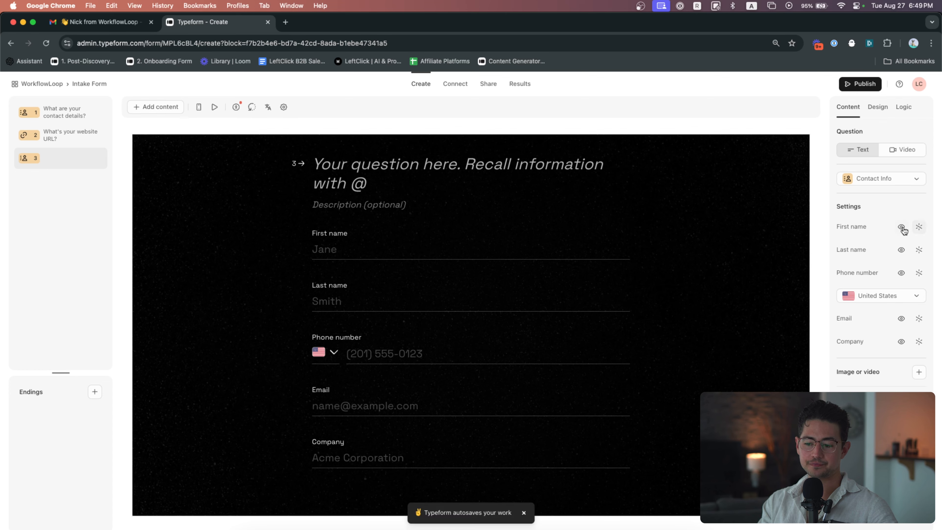
{"action": "left_click", "coordinate": [919, 250]}
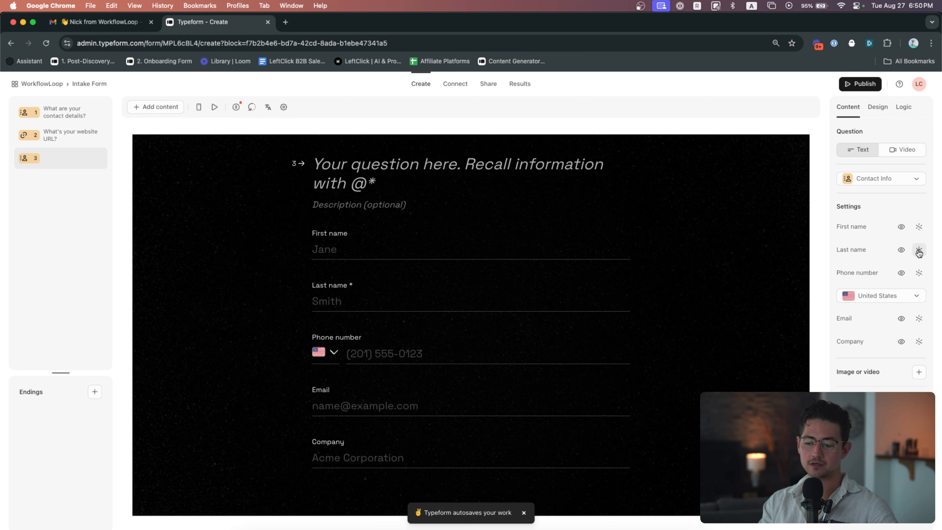
{"action": "left_click", "coordinate": [901, 250]}
{"action": "left_click", "coordinate": [901, 342]}
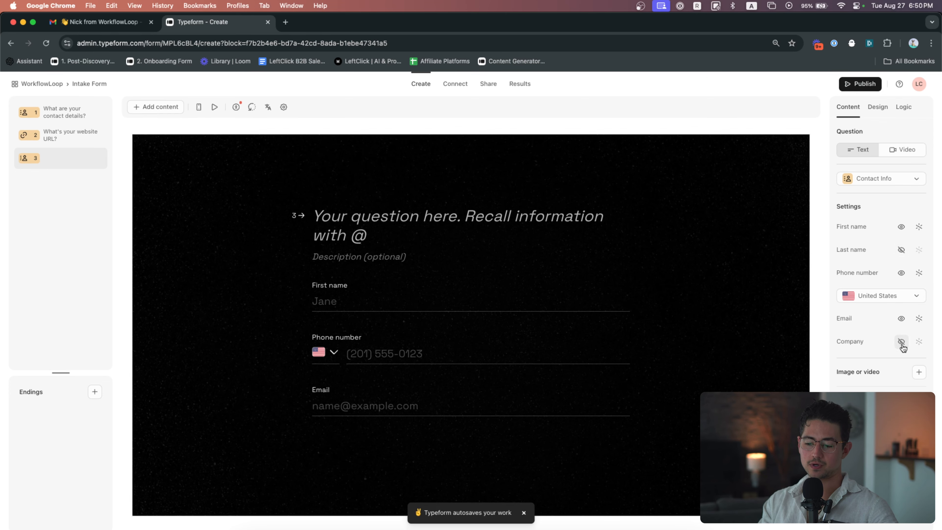
Copy the first question's title 'What are your contact details?' into the new third question's title
{"action": "left_click", "coordinate": [73, 118]}
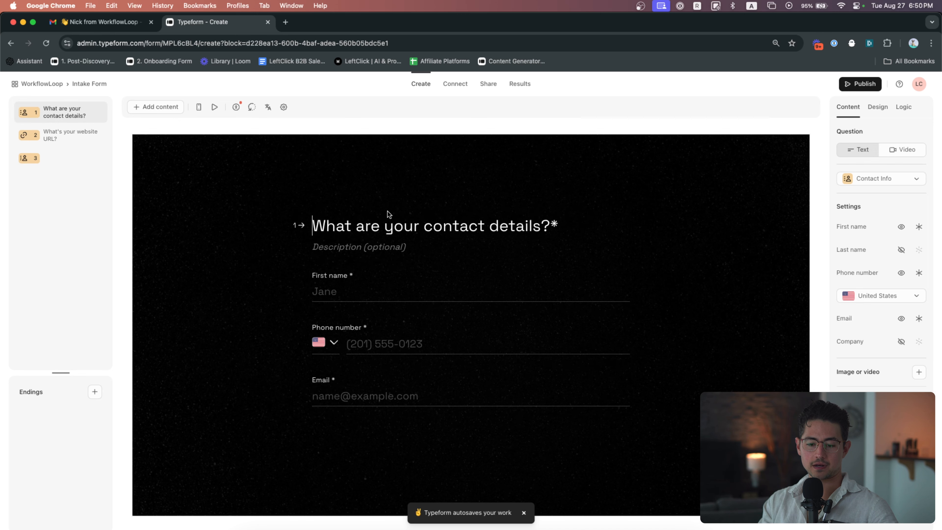
{"action": "triple_click", "coordinate": [388, 212]}
{"action": "key", "text": "super+c"}
{"action": "left_click", "coordinate": [69, 158]}
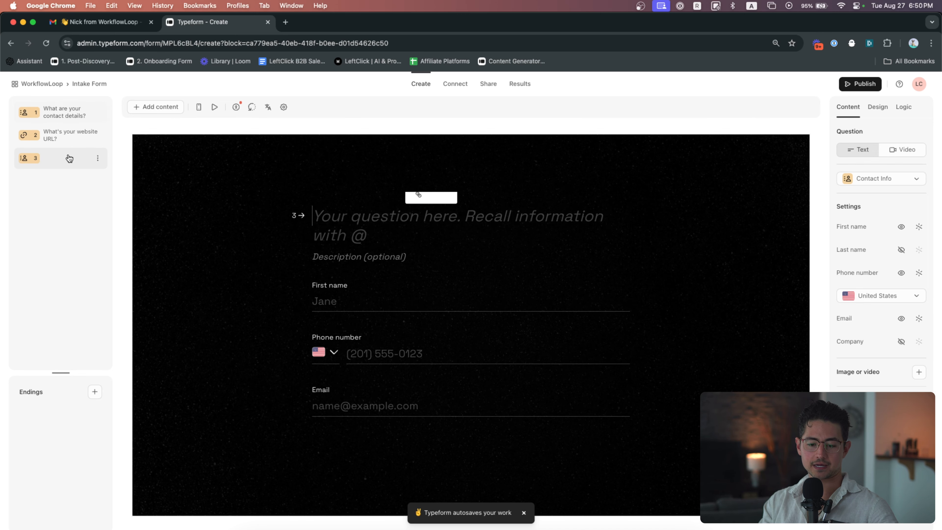
{"action": "key", "text": "super+v"}
{"action": "triple_click", "coordinate": [382, 223]}
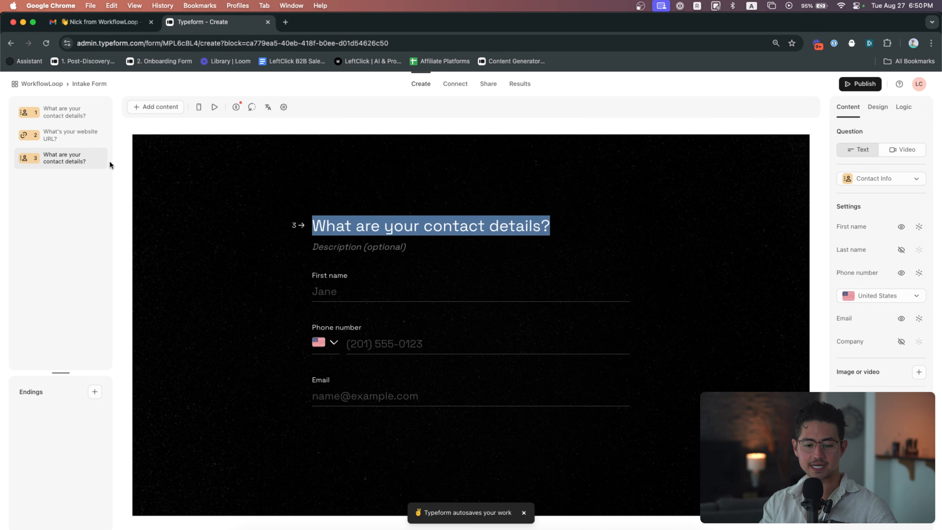
Add a Website question titled 'What's your website URL?' as the fourth question
{"action": "left_click", "coordinate": [178, 107]}
{"action": "type", "text": "wen"}
{"action": "key", "text": "BackSpace"}
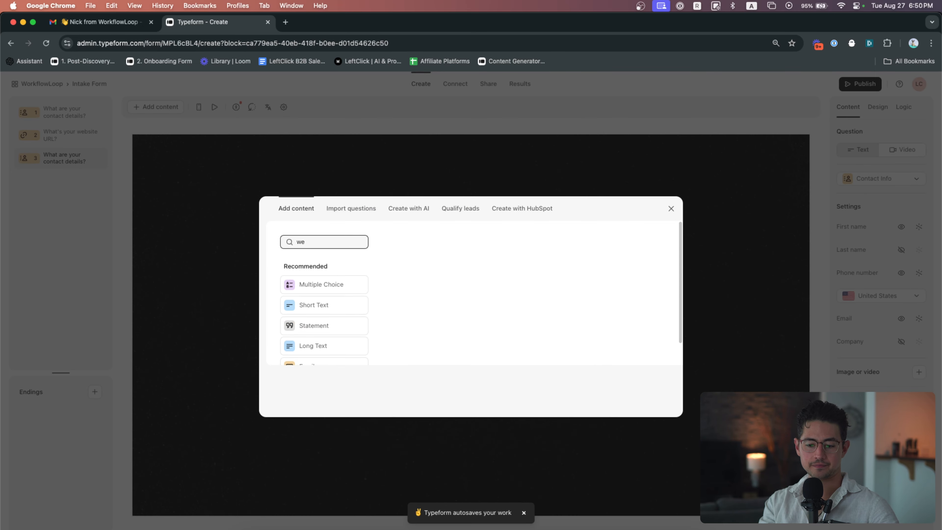
{"action": "type", "text": "bs"}
{"action": "left_click", "coordinate": [390, 264]}
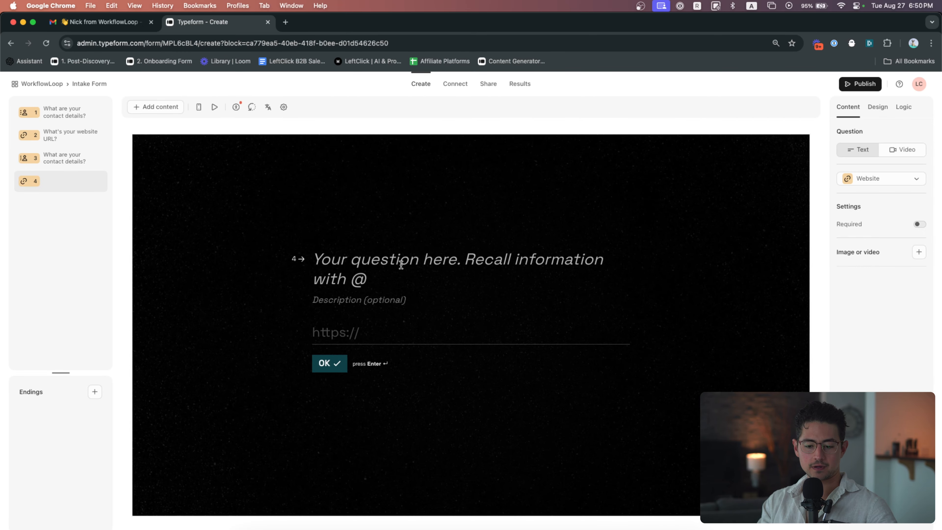
{"action": "type", "text": "What's your website URL?"}
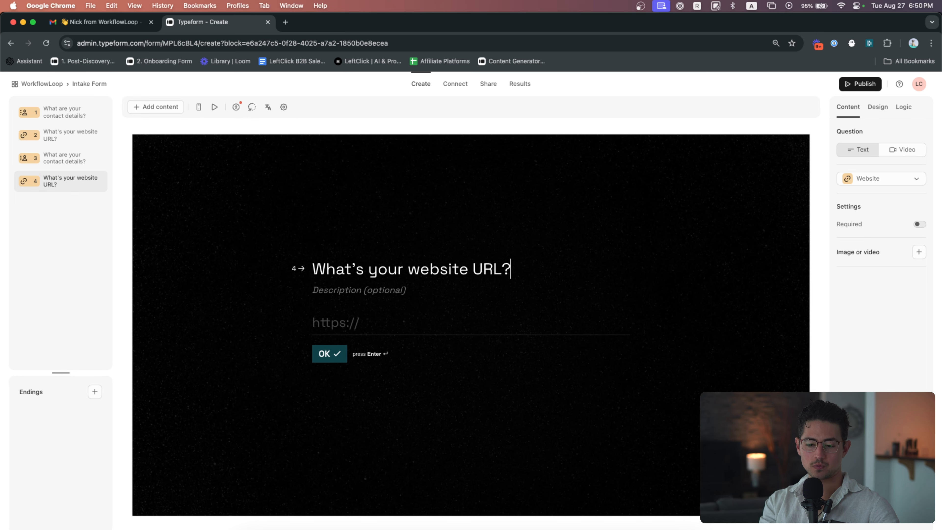
Make the website question required and delete the third and fourth questions from the form
{"action": "left_click", "coordinate": [919, 224]}
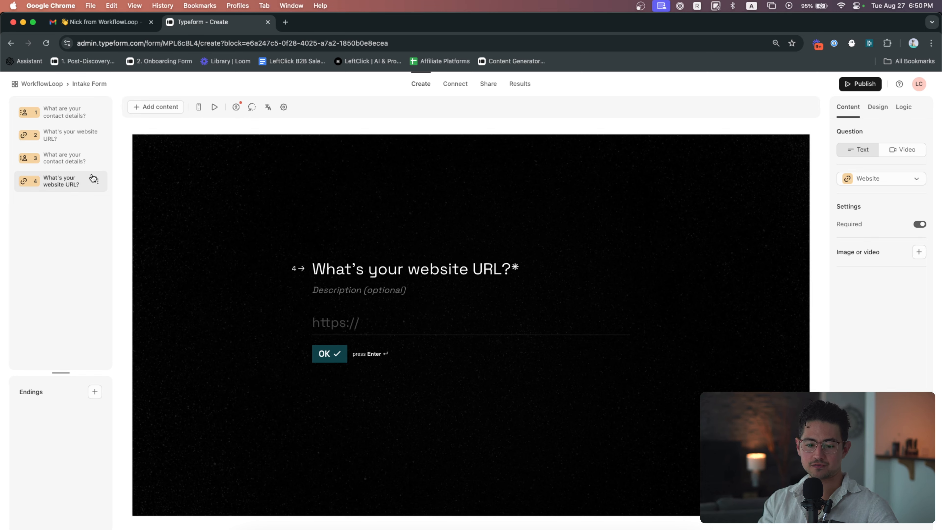
{"action": "left_click", "coordinate": [74, 162]}
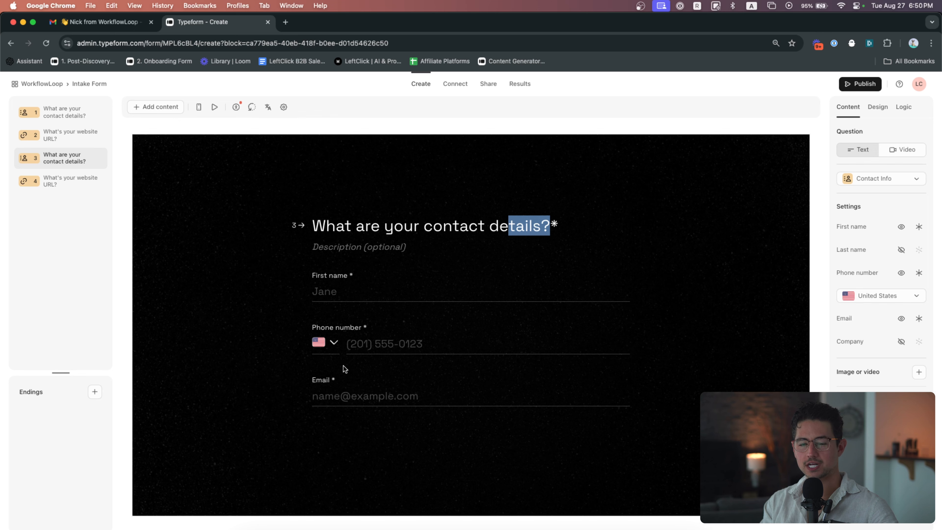
{"action": "left_click", "coordinate": [99, 160]}
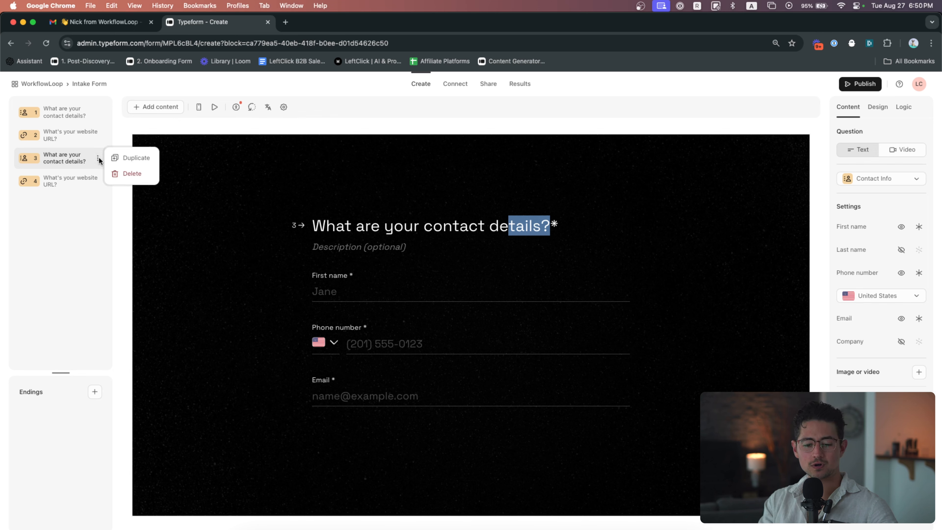
{"action": "left_click", "coordinate": [121, 174]}
{"action": "left_click", "coordinate": [99, 158]}
{"action": "left_click", "coordinate": [131, 173]}
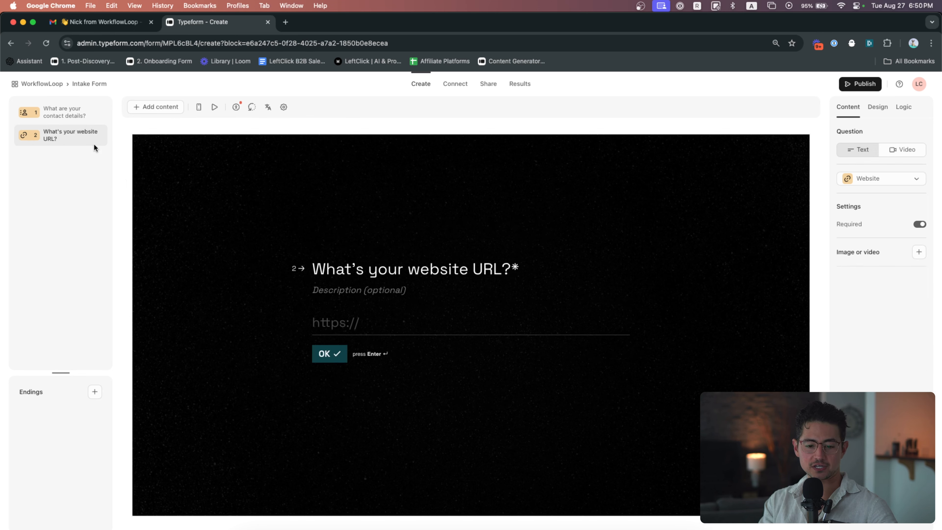
Check the two remaining questions and publish the Intake Form
{"action": "left_click", "coordinate": [69, 118]}
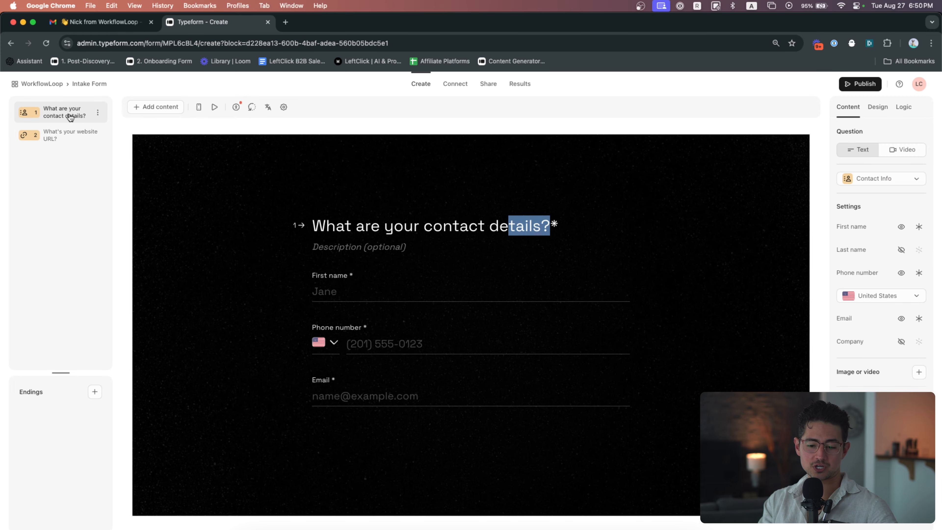
{"action": "left_click", "coordinate": [72, 135]}
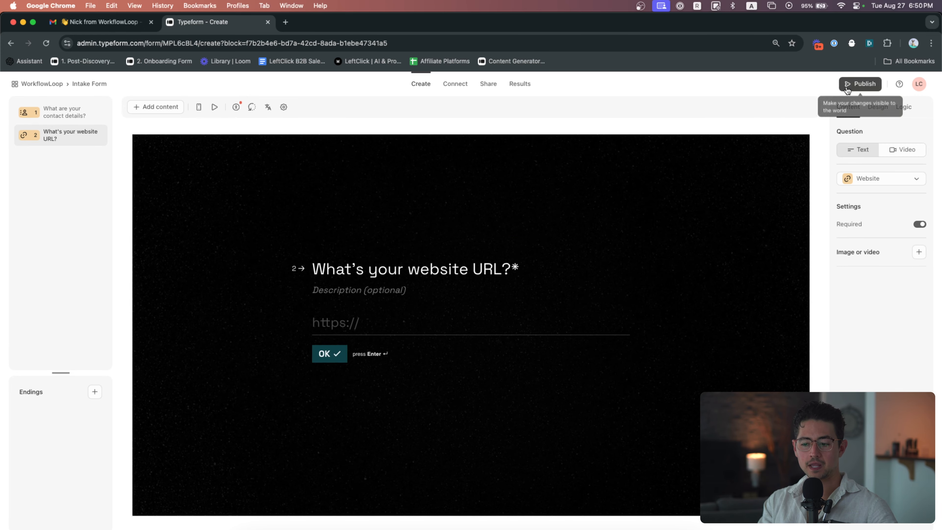
{"action": "left_click", "coordinate": [860, 84]}
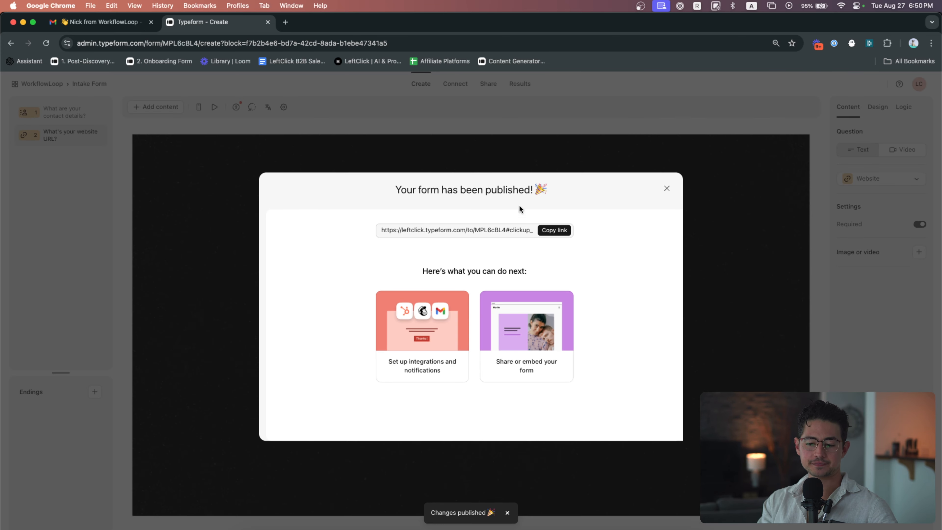
Open the published form link in a new tab with its #clickup_id suffix removed
{"action": "left_click", "coordinate": [557, 230]}
{"action": "key", "text": "super+t"}
{"action": "key", "text": "super+v"}
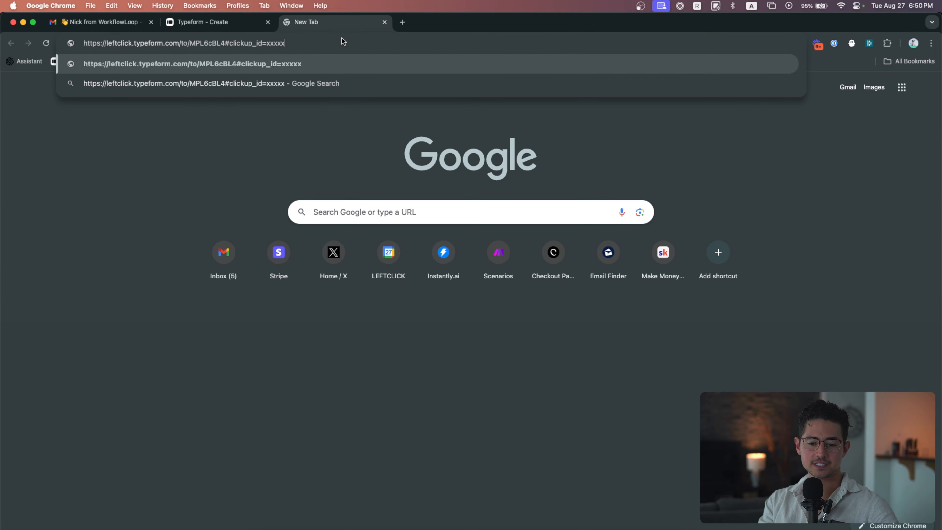
{"action": "key", "text": "shift+alt+Left"}
{"action": "key", "text": "shift+alt+Left"}
{"action": "key", "text": "shift+alt+Left"}
{"action": "key", "text": "BackSpace"}
{"action": "key", "text": "Return"}
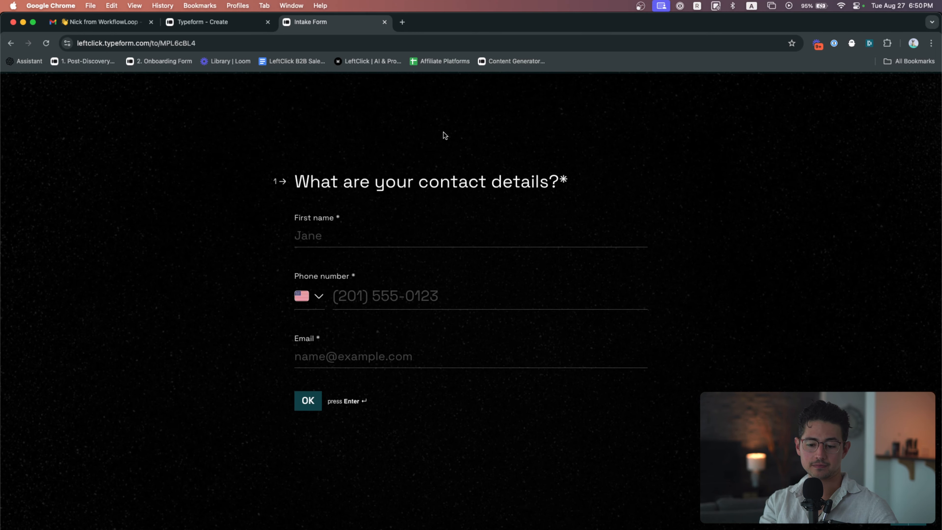
Fill in the contact details with a test first name, phone number and e-mail, and continue
{"action": "left_click", "coordinate": [407, 239]}
{"action": "type", "text": "Peter"}
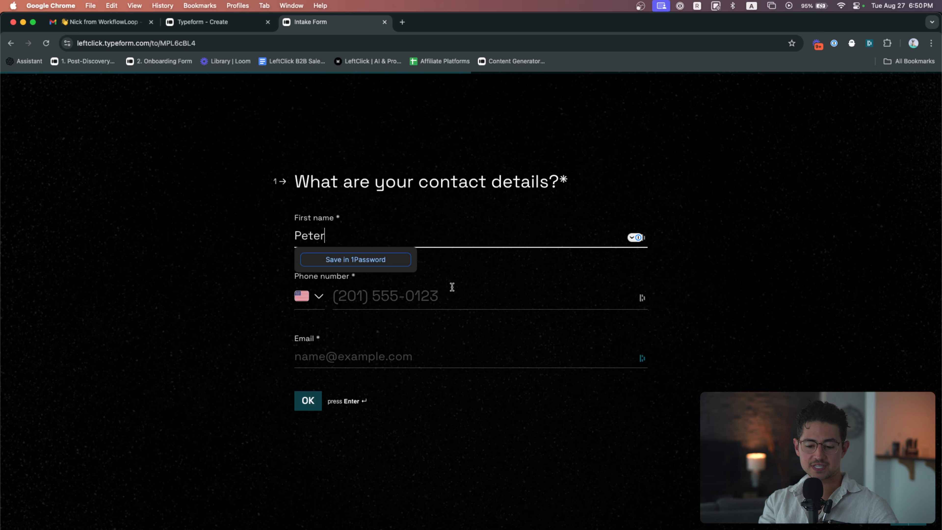
{"action": "left_click", "coordinate": [452, 295]}
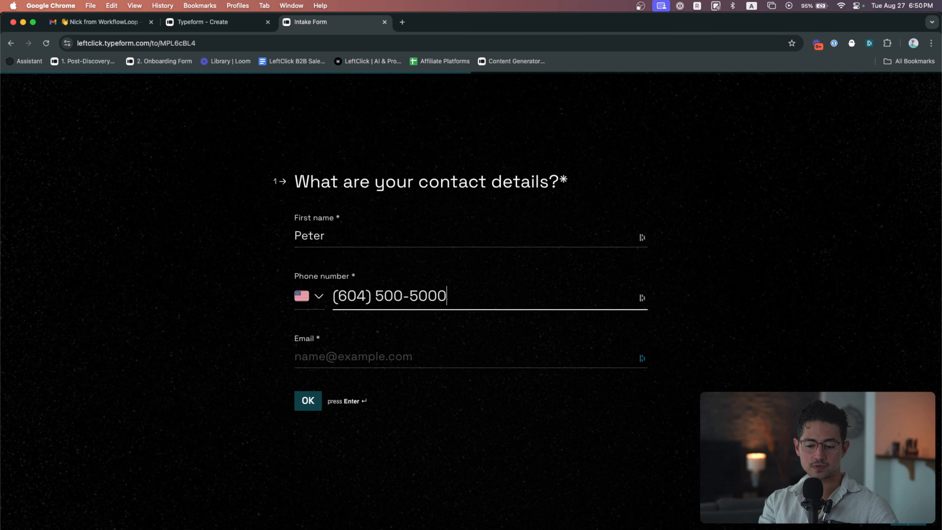
{"action": "key", "text": "Tab"}
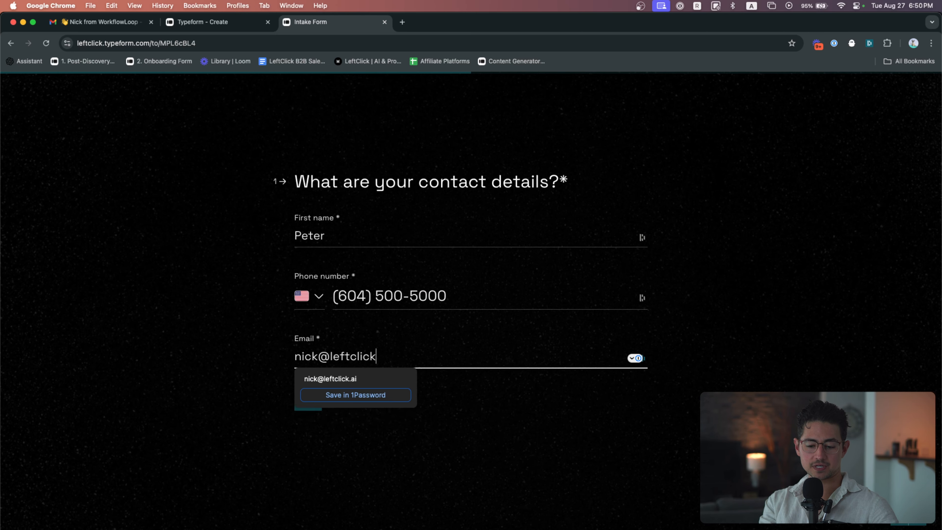
{"action": "left_click", "coordinate": [308, 408]}
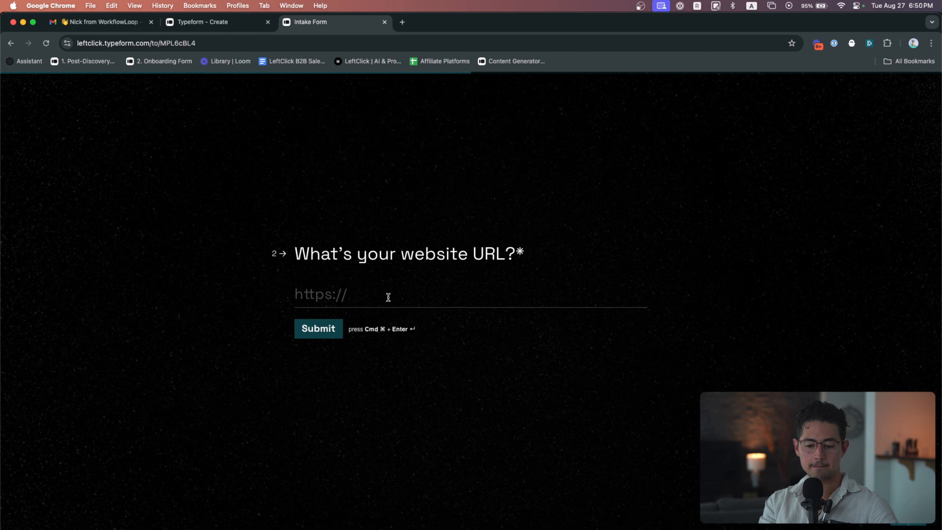
{"action": "type", "text": "https://leftclick.ai"}
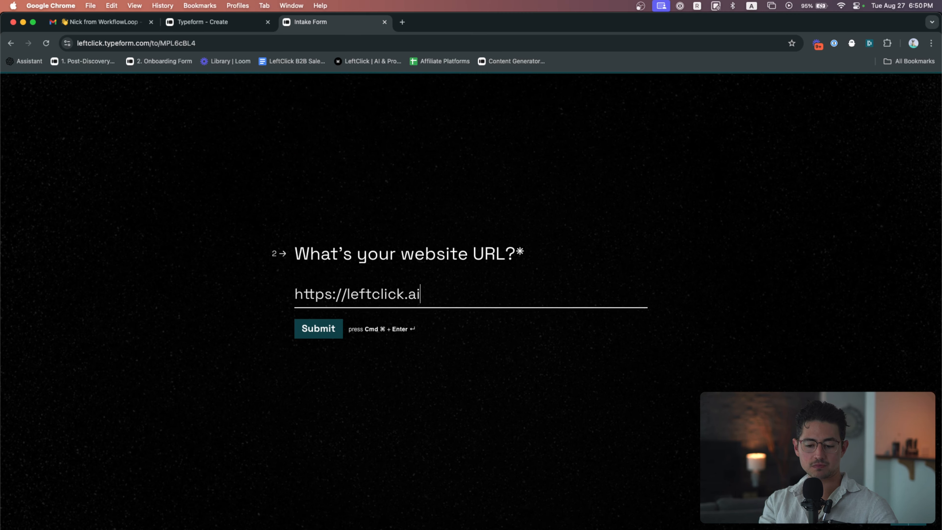
{"action": "left_click", "coordinate": [330, 329]}
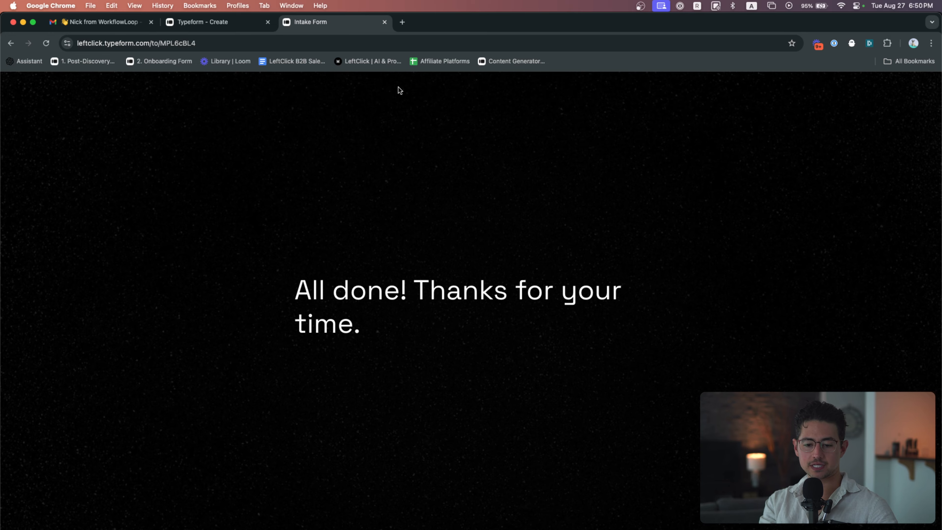
Create a new Make scenario named '1. AI Autoresponder Example'
{"action": "key", "text": "super+grave"}
{"action": "left_click", "coordinate": [340, 28]}
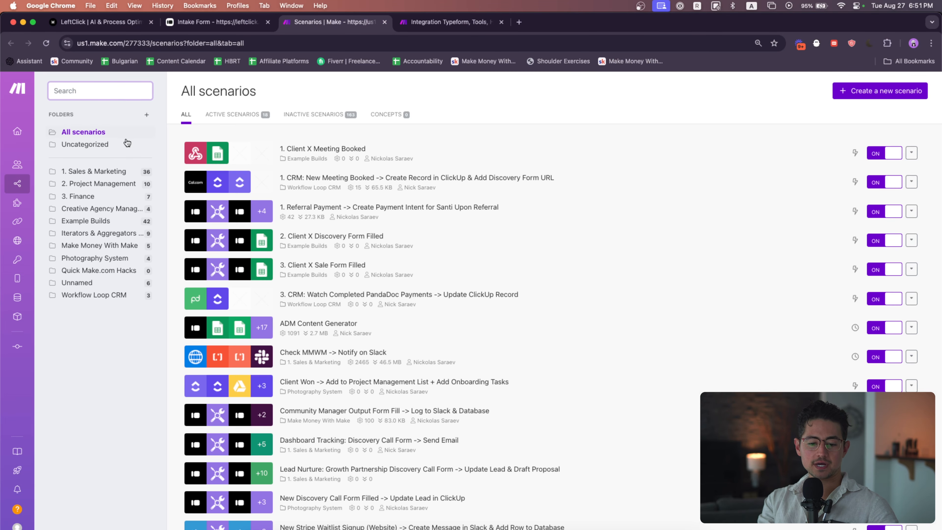
{"action": "left_click", "coordinate": [840, 90]}
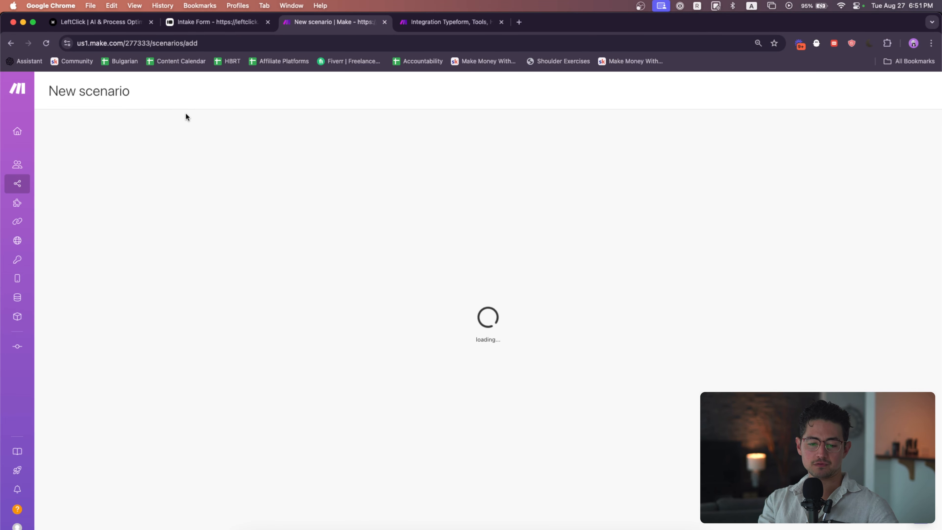
{"action": "left_click", "coordinate": [102, 91]}
{"action": "type", "text": "1. AI Autoresponder Example"}
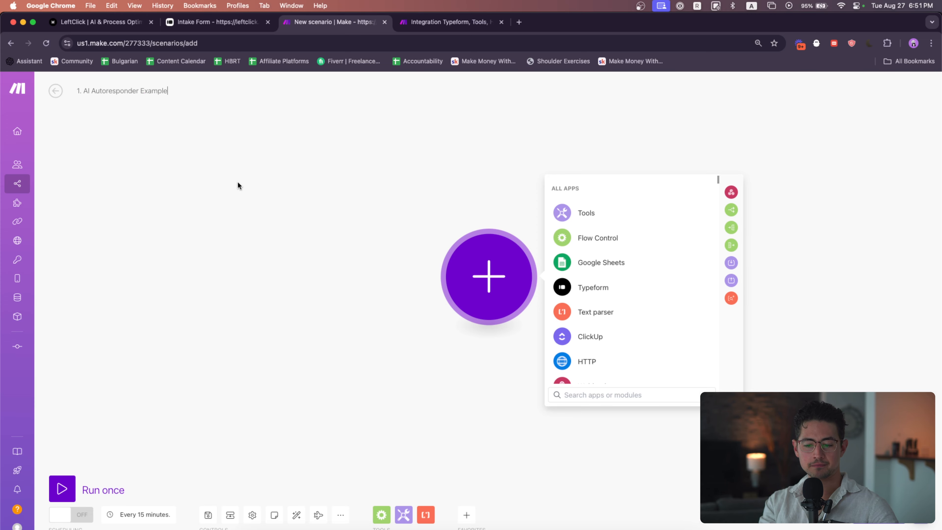
{"action": "left_click", "coordinate": [238, 186]}
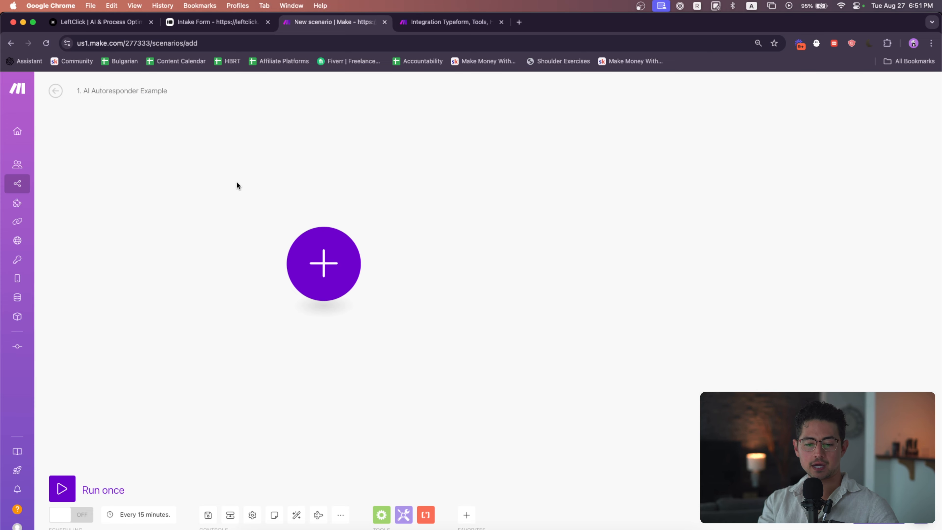
Add a Typeform List Responses module and select the Intake Form as its form
{"action": "left_click", "coordinate": [350, 246]}
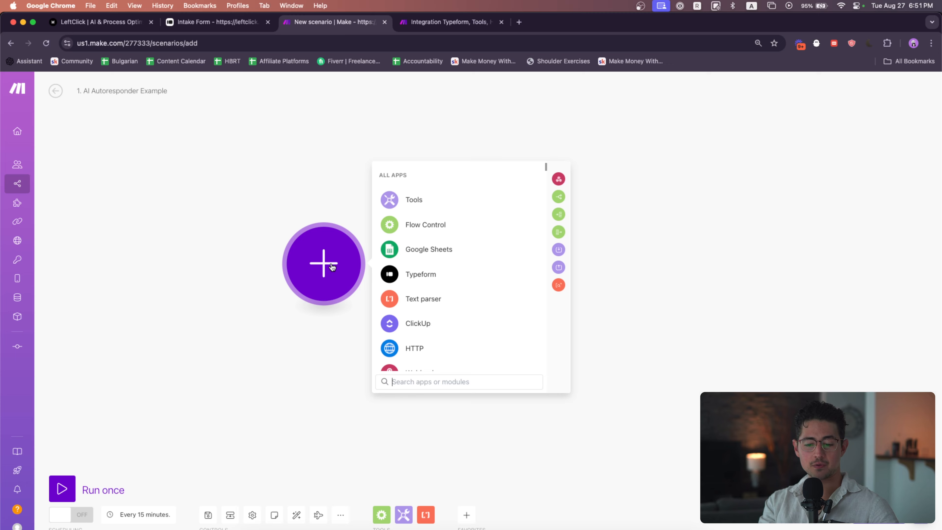
{"action": "left_click", "coordinate": [416, 273]}
{"action": "scroll", "coordinate": [445, 264], "scroll_direction": "down", "scroll_amount": 1}
{"action": "left_click", "coordinate": [441, 256]}
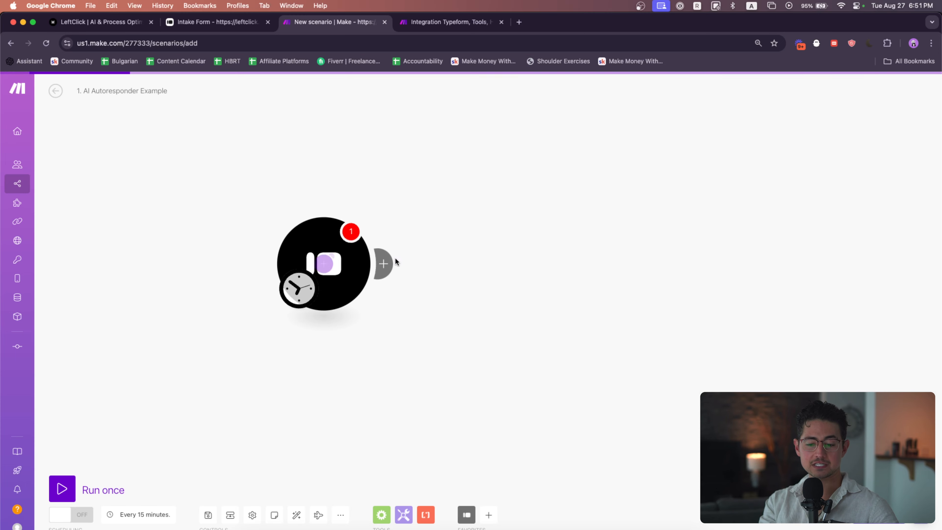
{"action": "left_click", "coordinate": [480, 183]}
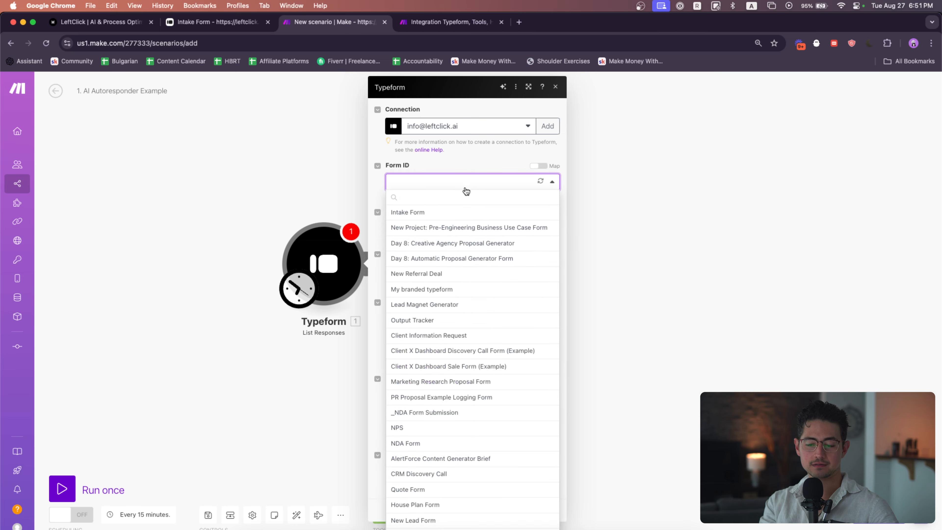
{"action": "left_click", "coordinate": [444, 209]}
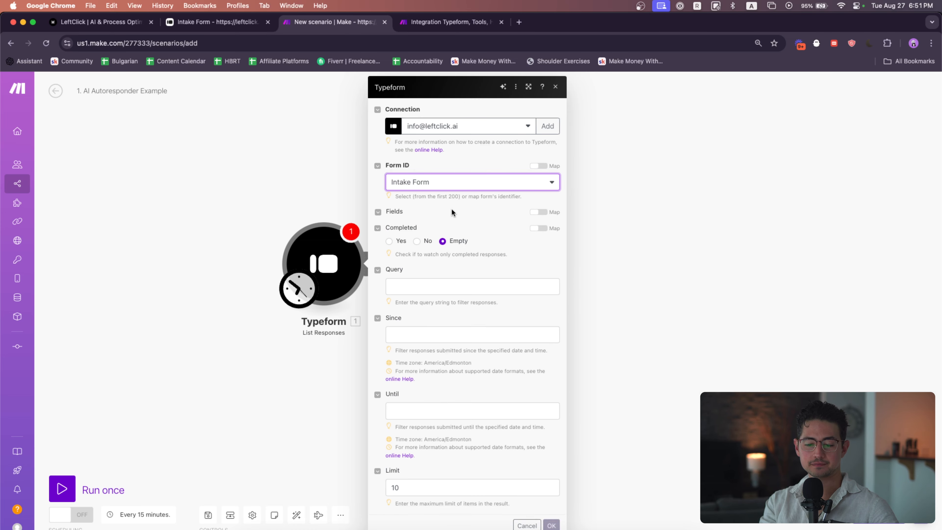
Set the Typeform module's limit to 1 and save it
{"action": "scroll", "coordinate": [513, 228], "scroll_direction": "down", "scroll_amount": 3}
{"action": "scroll", "coordinate": [493, 318], "scroll_direction": "down", "scroll_amount": 2}
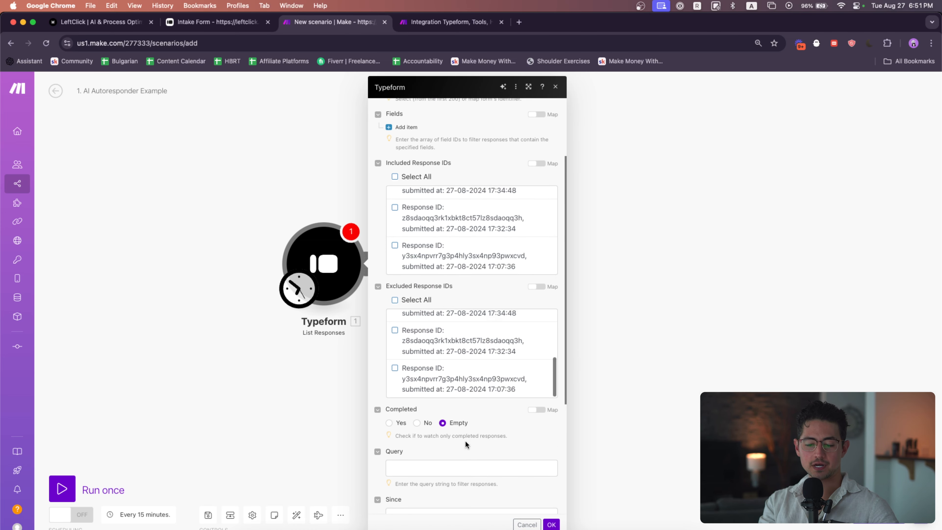
{"action": "scroll", "coordinate": [465, 440], "scroll_direction": "down", "scroll_amount": 5}
{"action": "left_click", "coordinate": [436, 487]}
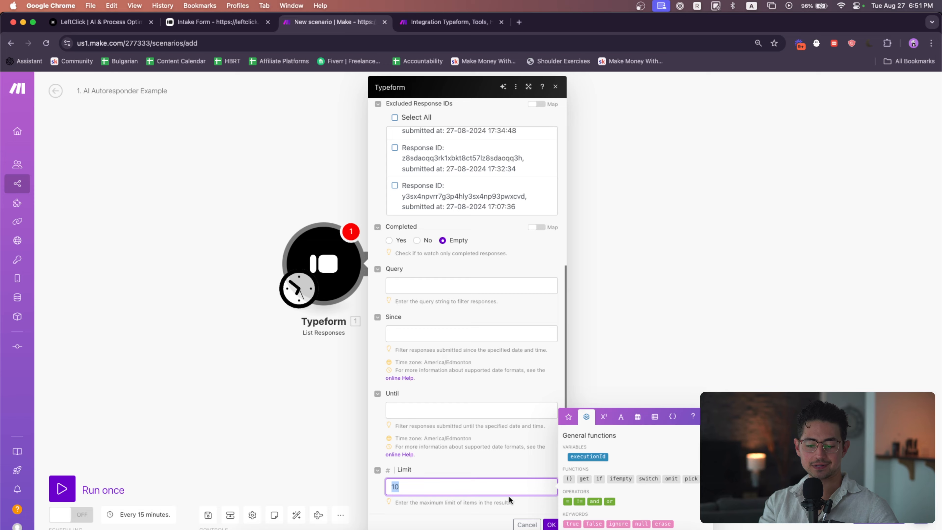
{"action": "left_click", "coordinate": [551, 525]}
Run only the Typeform module and inspect the mappable answers in its output
{"action": "right_click", "coordinate": [309, 275]}
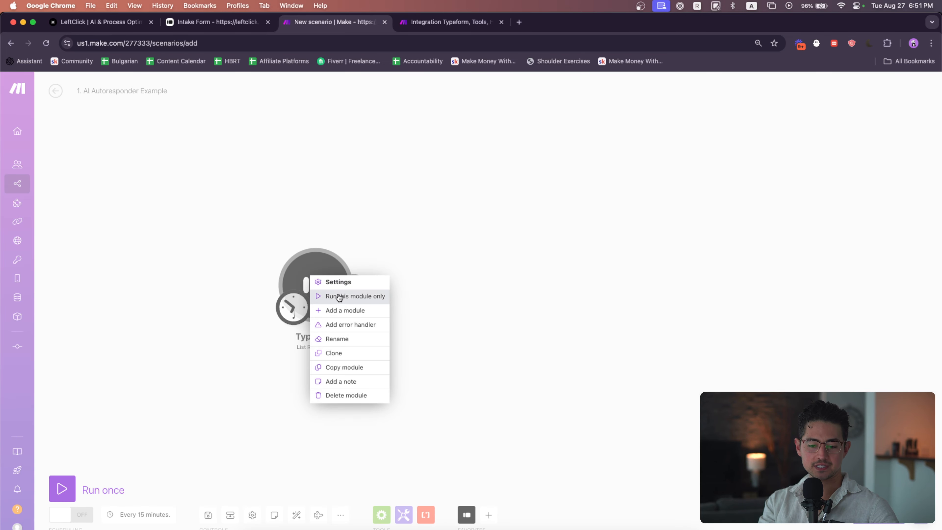
{"action": "left_click", "coordinate": [339, 296]}
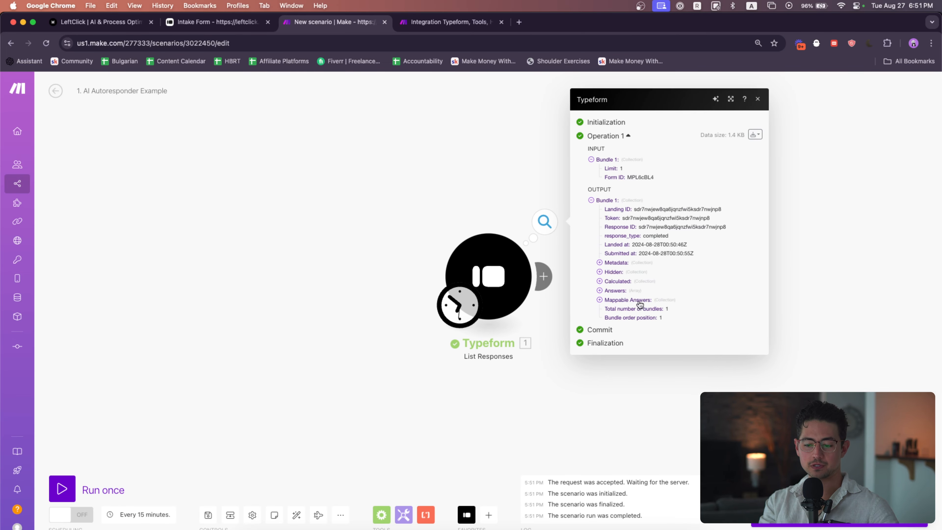
{"action": "left_click", "coordinate": [640, 301]}
{"action": "scroll", "coordinate": [734, 316], "scroll_direction": "up", "scroll_amount": 5}
{"action": "left_click_drag", "start_coordinate": [657, 266], "coordinate": [773, 291]}
{"action": "left_click_drag", "start_coordinate": [657, 311], "coordinate": [590, 334]}
{"action": "scroll", "coordinate": [590, 334], "scroll_direction": "down", "scroll_amount": 5}
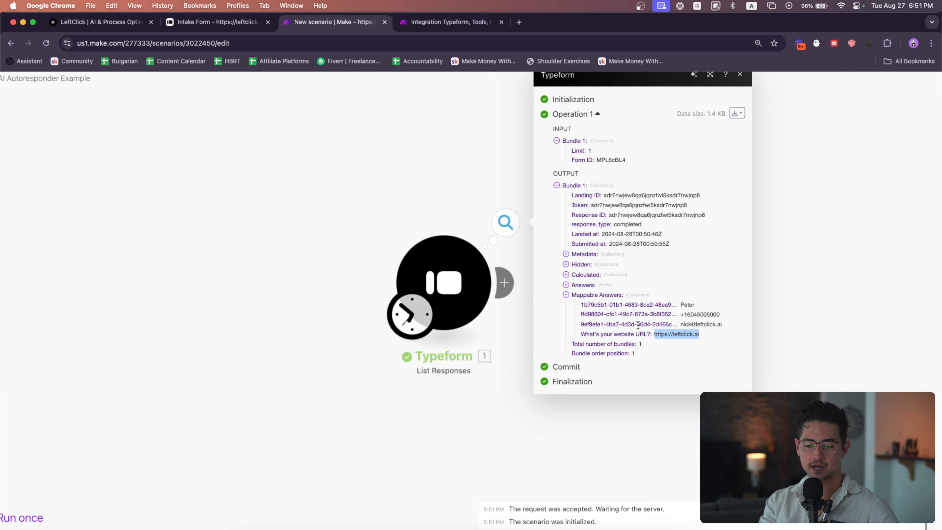
{"action": "left_click", "coordinate": [640, 331]}
{"action": "scroll", "coordinate": [641, 332], "scroll_direction": "down", "scroll_amount": 3}
{"action": "left_click_drag", "start_coordinate": [502, 199], "coordinate": [337, 241]}
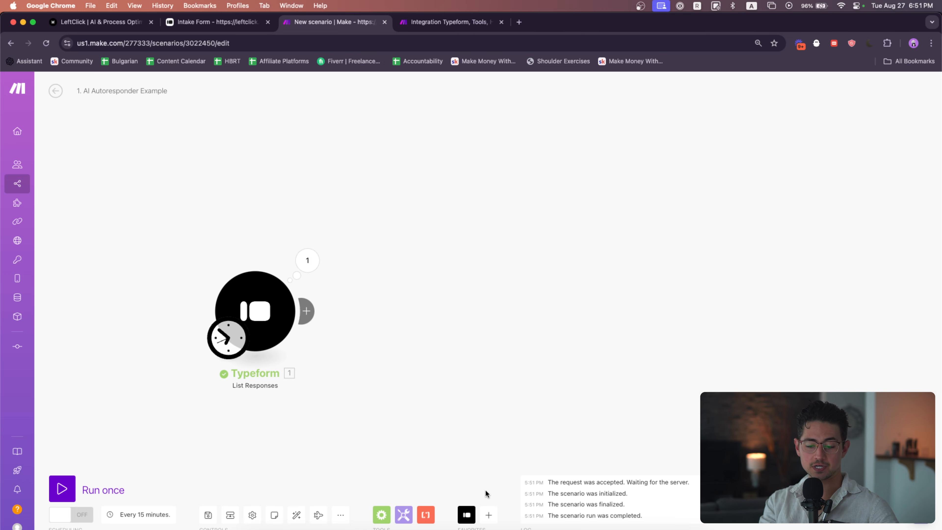
Add an HTTP Make a request module and map the website URL answer into its URL
{"action": "left_click", "coordinate": [307, 311]}
{"action": "type", "text": "h"}
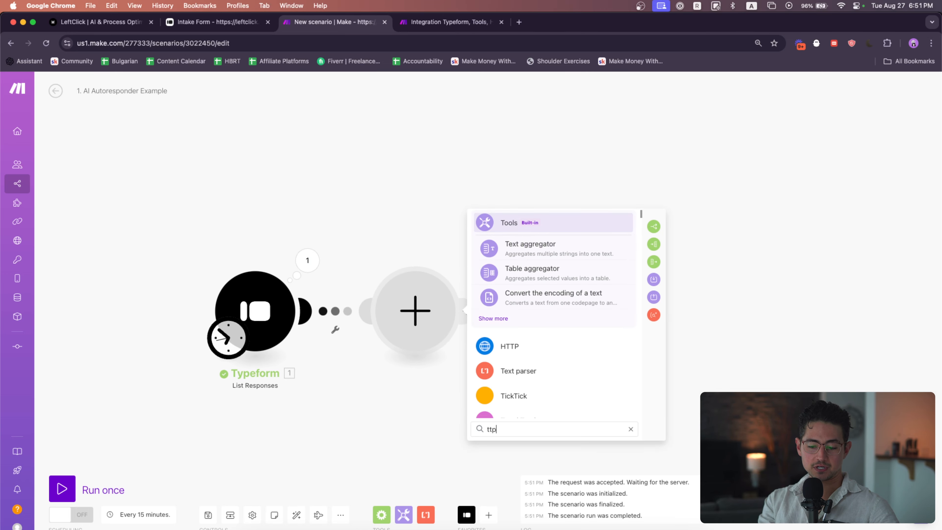
{"action": "type", "text": "ttp"}
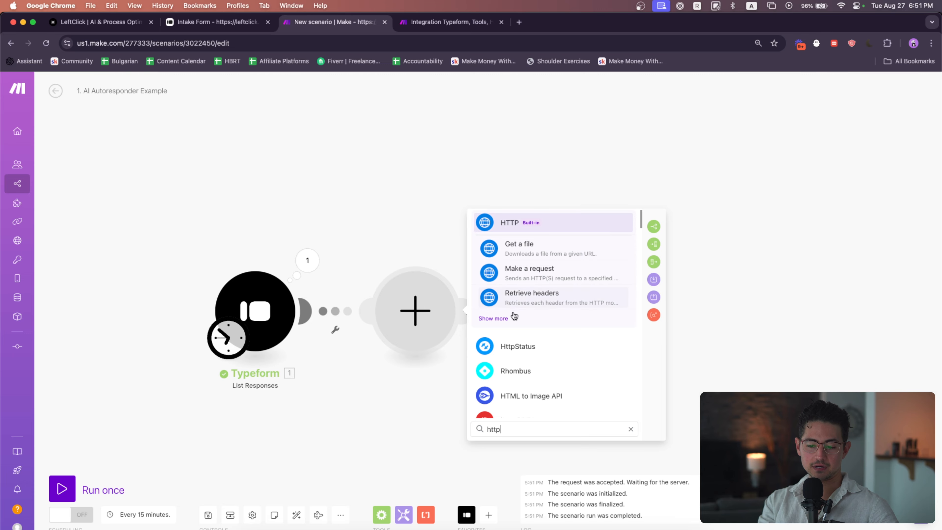
{"action": "left_click", "coordinate": [522, 278]}
{"action": "left_click", "coordinate": [534, 230]}
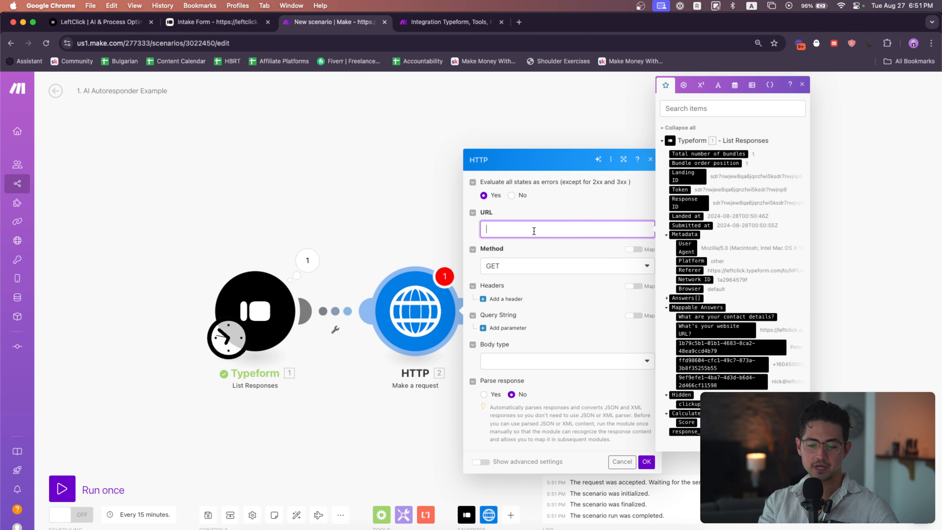
{"action": "left_click", "coordinate": [716, 329]}
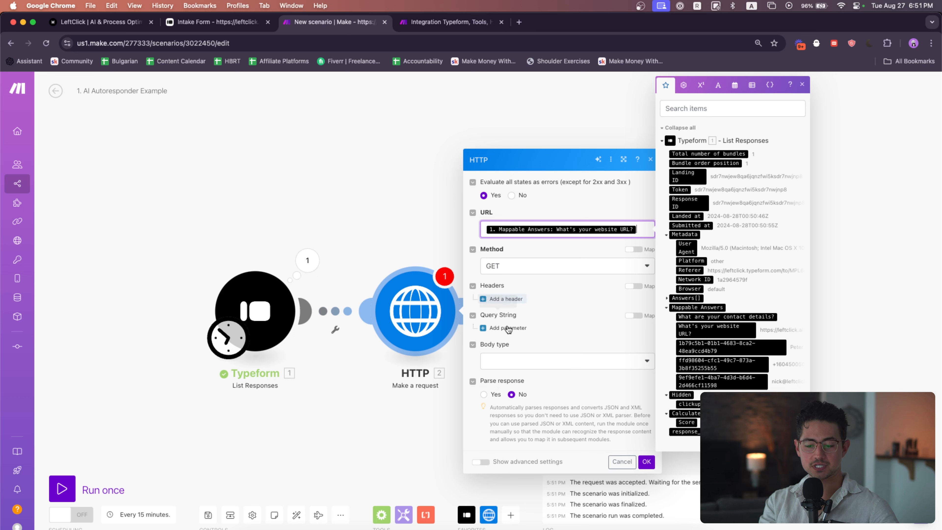
Set the HTTP request's body type to Raw and content type to JSON (application/json)
{"action": "left_click", "coordinate": [511, 361]}
{"action": "left_click", "coordinate": [519, 394]}
{"action": "left_click", "coordinate": [521, 359]}
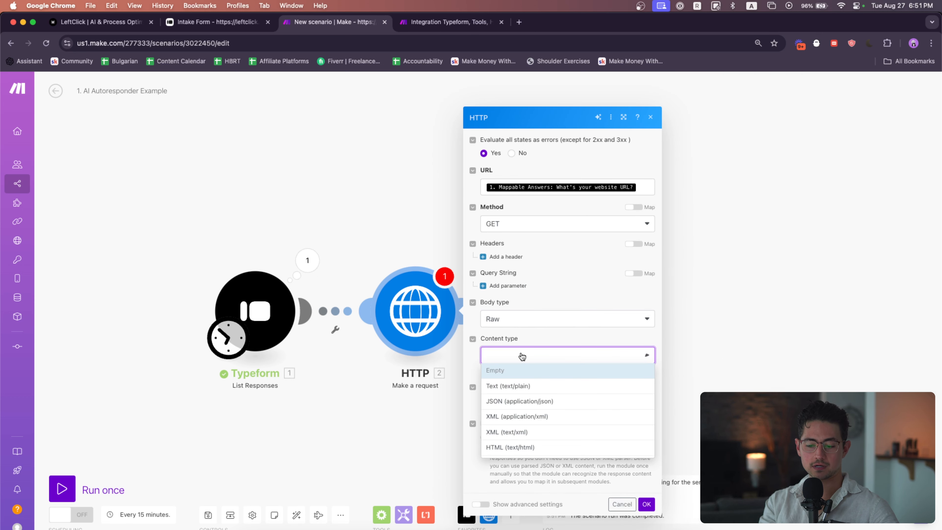
{"action": "left_click", "coordinate": [528, 404]}
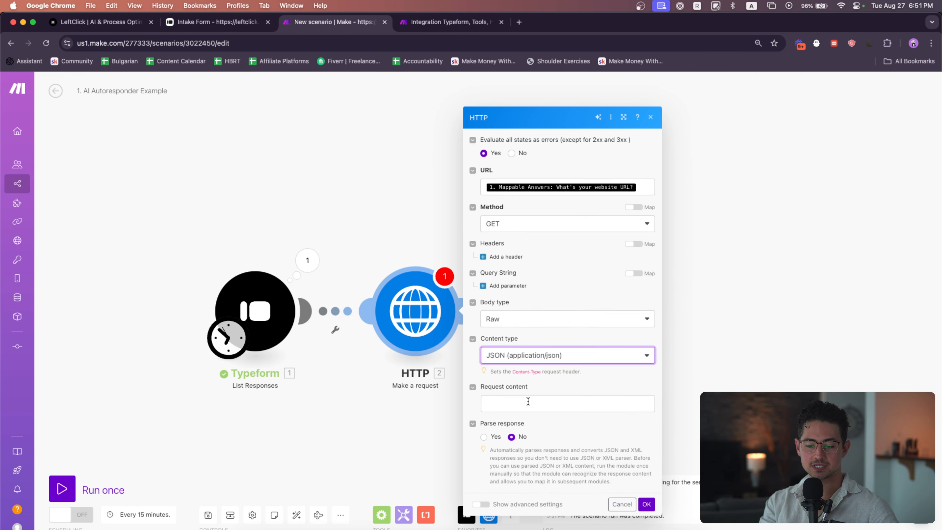
Save the HTTP module, run the scenario once, and open the HTTP module's output to review the fetched page data
{"action": "left_click", "coordinate": [646, 504]}
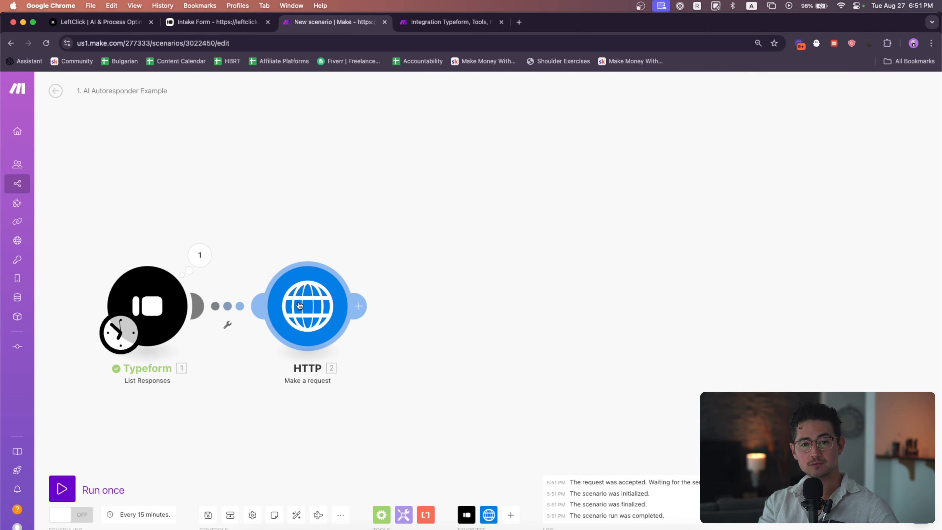
{"action": "left_click", "coordinate": [62, 489]}
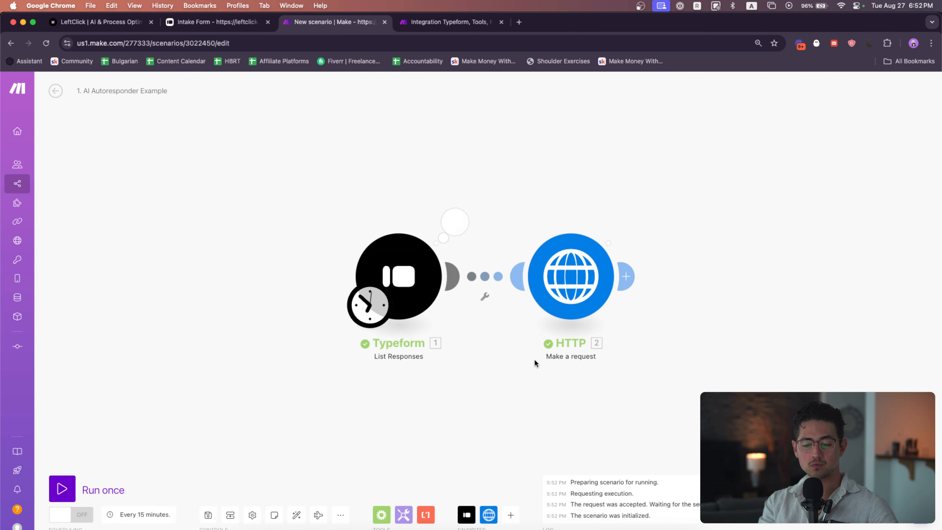
{"action": "left_click", "coordinate": [359, 236]}
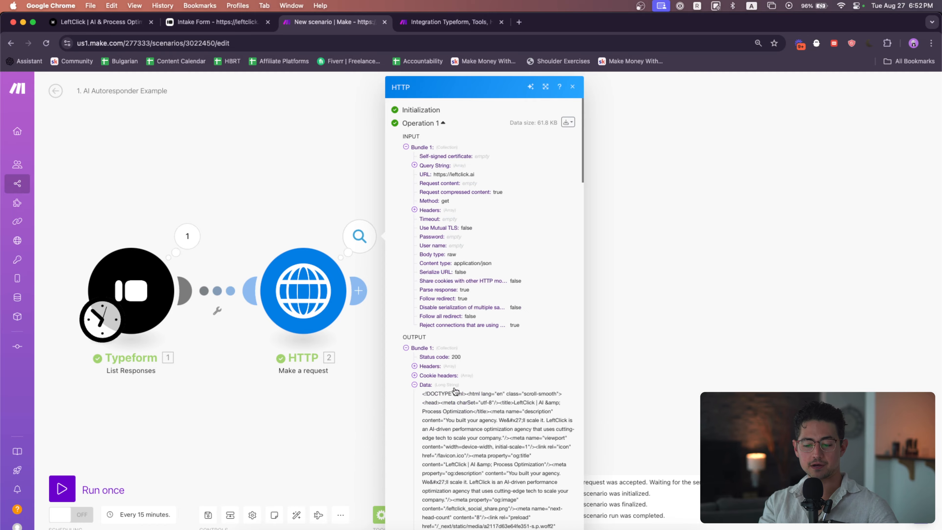
{"action": "scroll", "coordinate": [522, 421], "scroll_direction": "up", "scroll_amount": 5}
{"action": "scroll", "coordinate": [521, 421], "scroll_direction": "down", "scroll_amount": 5}
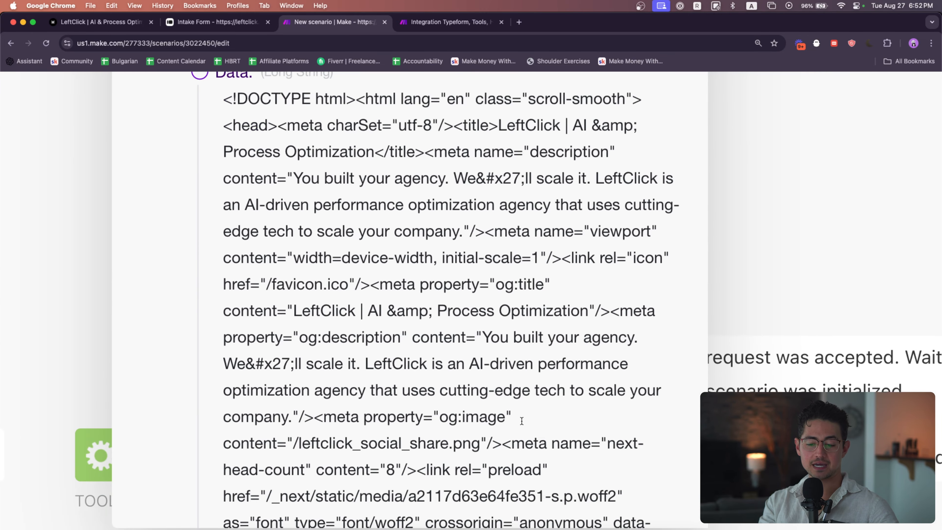
{"action": "scroll", "coordinate": [522, 421], "scroll_direction": "down", "scroll_amount": 5}
Open leftclick.ai in a new browser tab and copy its headline text
{"action": "key", "text": "super+t"}
{"action": "type", "text": "leftclick.ai"}
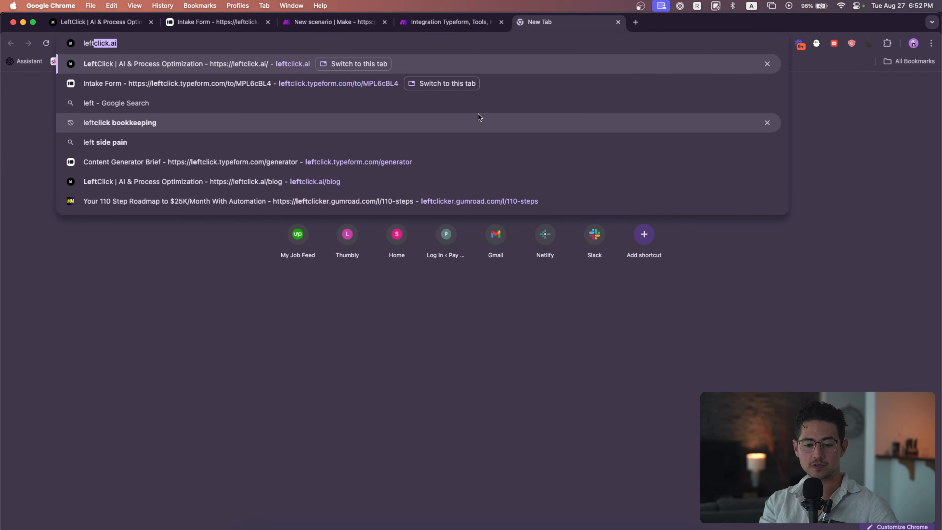
{"action": "key", "text": "Return"}
{"action": "left_click_drag", "start_coordinate": [539, 26], "coordinate": [438, 28]}
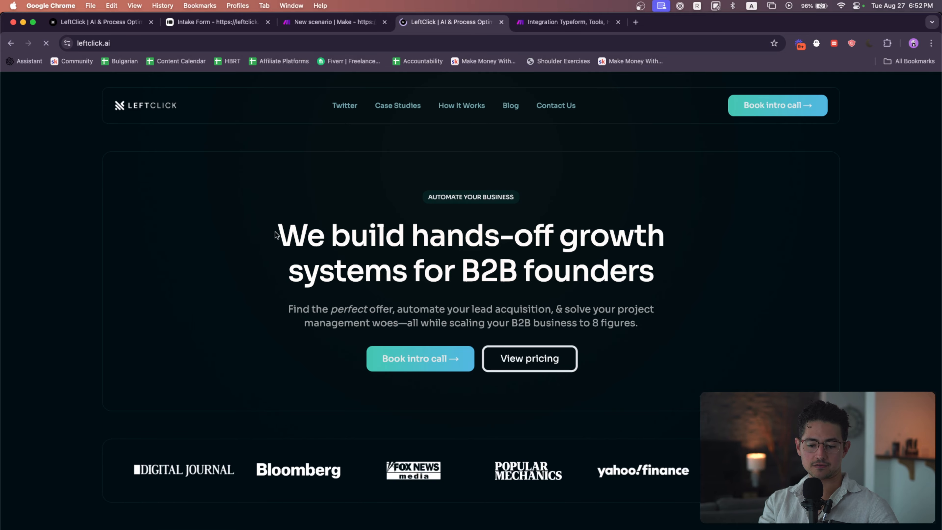
{"action": "left_click_drag", "start_coordinate": [276, 235], "coordinate": [553, 238]}
{"action": "key", "text": "super+c"}
{"action": "left_click", "coordinate": [334, 21]}
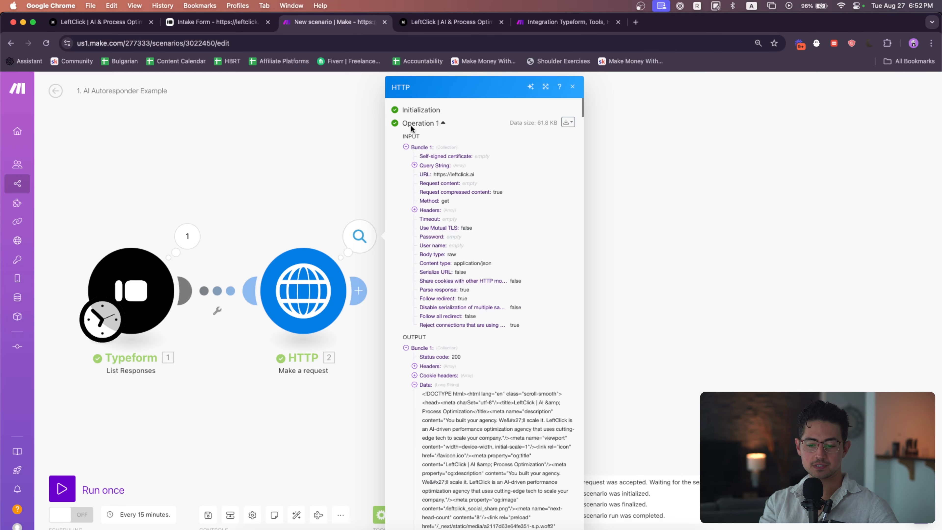
Search the HTTP module's output for the copied headline text
{"action": "key", "text": "super+f"}
{"action": "key", "text": "super+v"}
{"action": "scroll", "coordinate": [529, 315], "scroll_direction": "up", "scroll_amount": 5}
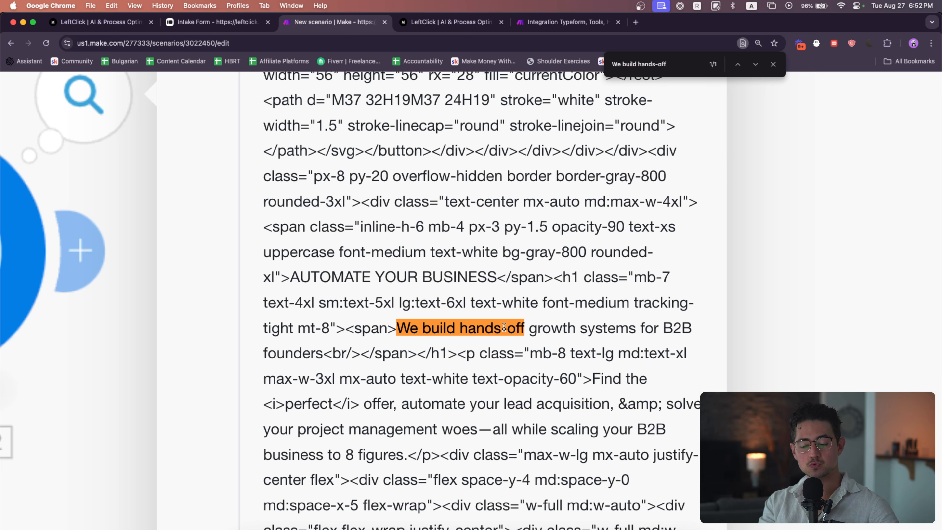
{"action": "mouse_move", "coordinate": [401, 328]}
{"action": "left_mouse_down"}
{"action": "mouse_move", "coordinate": [341, 327]}
{"action": "mouse_move", "coordinate": [398, 331]}
{"action": "left_mouse_up"}
{"action": "scroll", "coordinate": [397, 330], "scroll_direction": "down", "scroll_amount": 5}
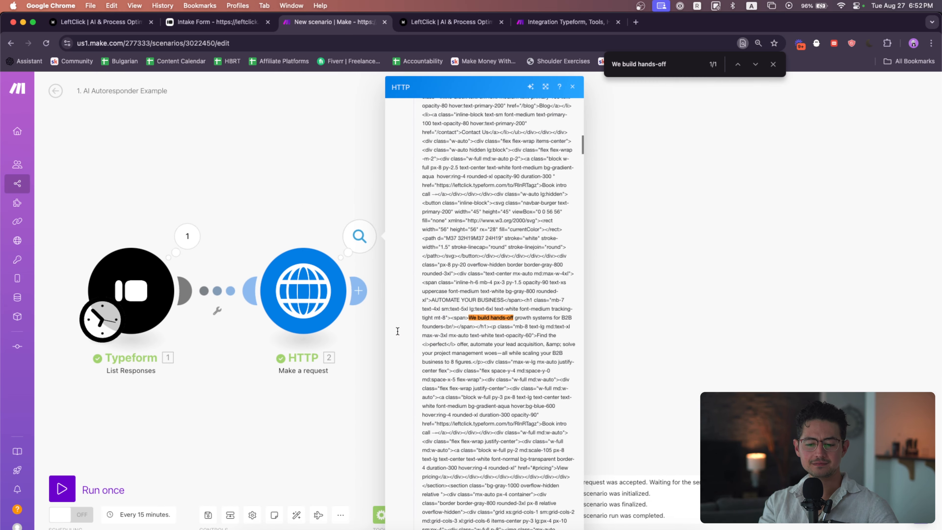
{"action": "left_click_drag", "start_coordinate": [309, 204], "coordinate": [348, 204]}
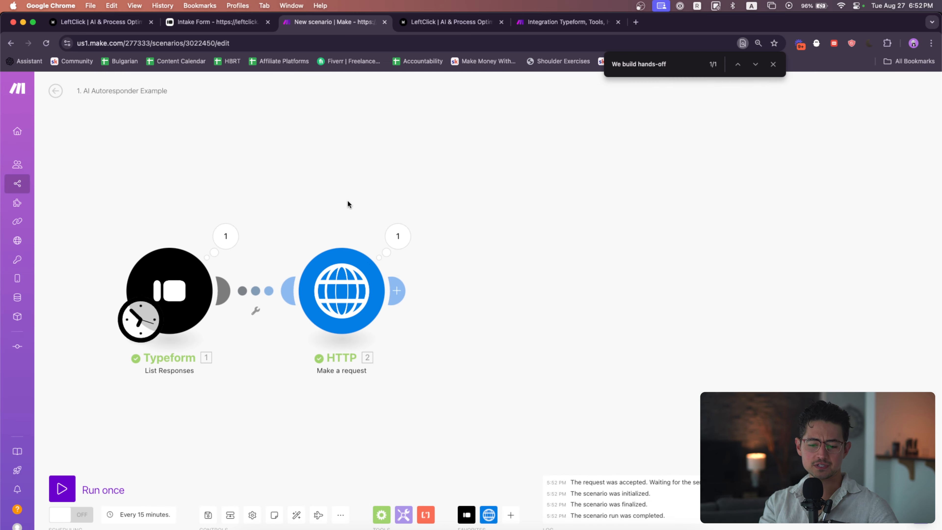
Add a Text parser HTML to text module after HTTP and map the HTTP Data into its HTML field
{"action": "left_click", "coordinate": [508, 515]}
{"action": "left_click", "coordinate": [426, 514]}
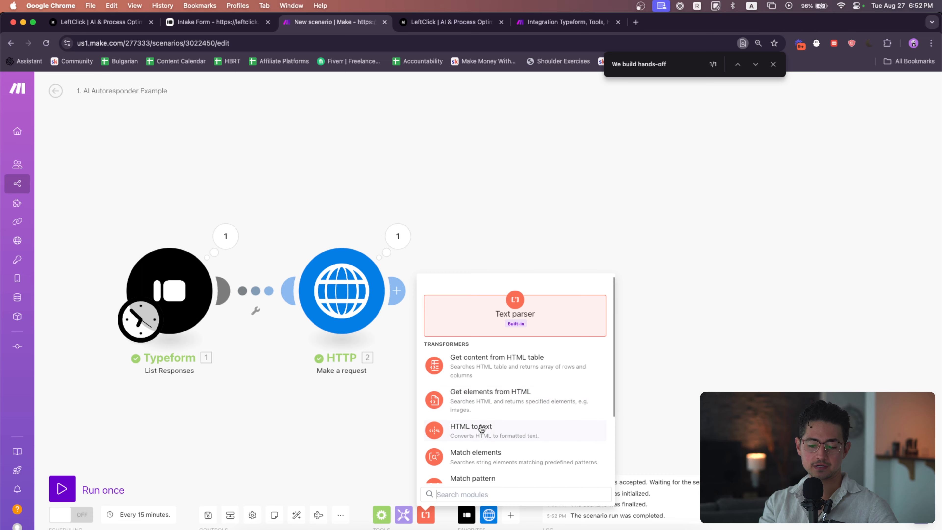
{"action": "scroll", "coordinate": [481, 429], "scroll_direction": "down", "scroll_amount": 2}
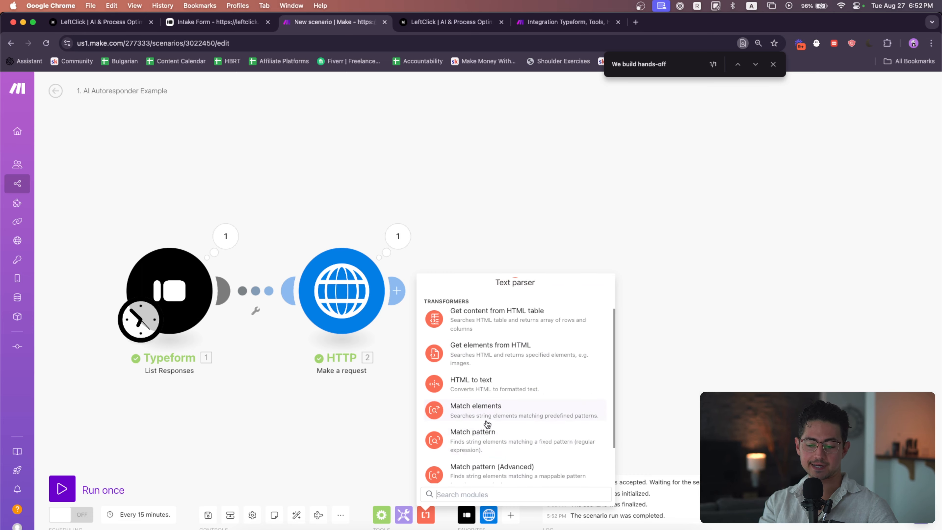
{"action": "left_click", "coordinate": [492, 390]}
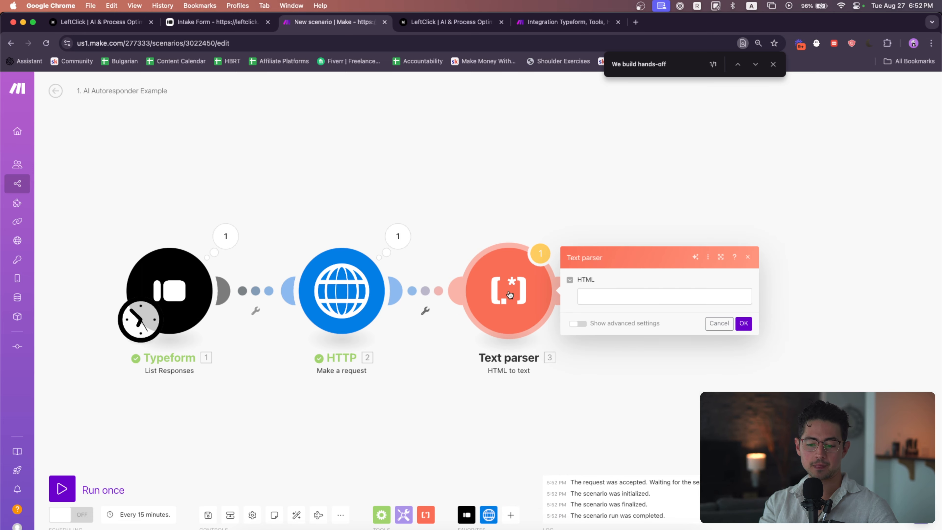
{"action": "left_click", "coordinate": [613, 304]}
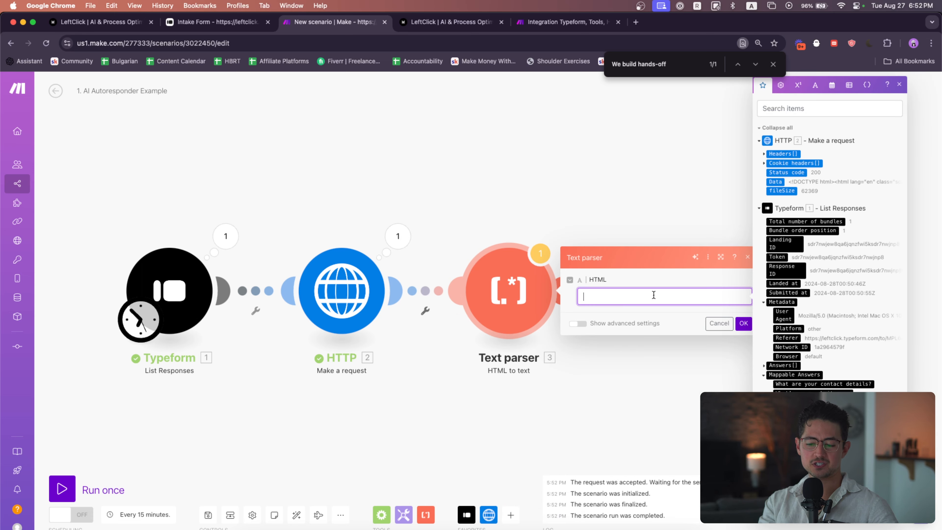
{"action": "left_click", "coordinate": [775, 181]}
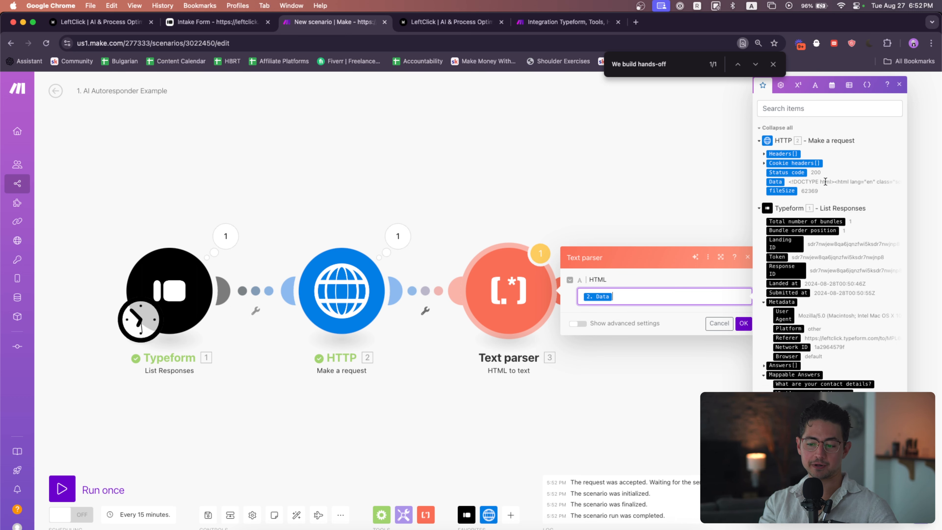
{"action": "left_click", "coordinate": [745, 324]}
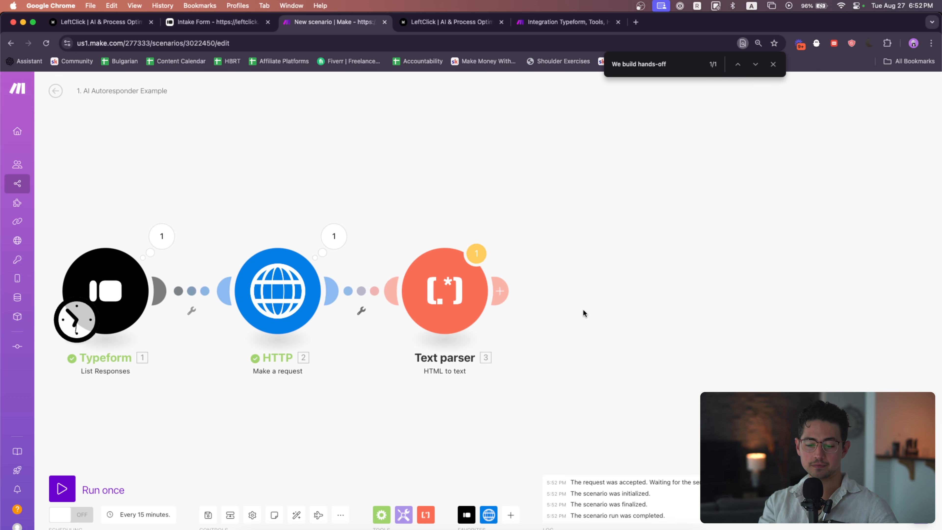
Run the scenario once and open the Text parser module's output
{"action": "left_click", "coordinate": [107, 485]}
{"action": "left_click", "coordinate": [269, 517]}
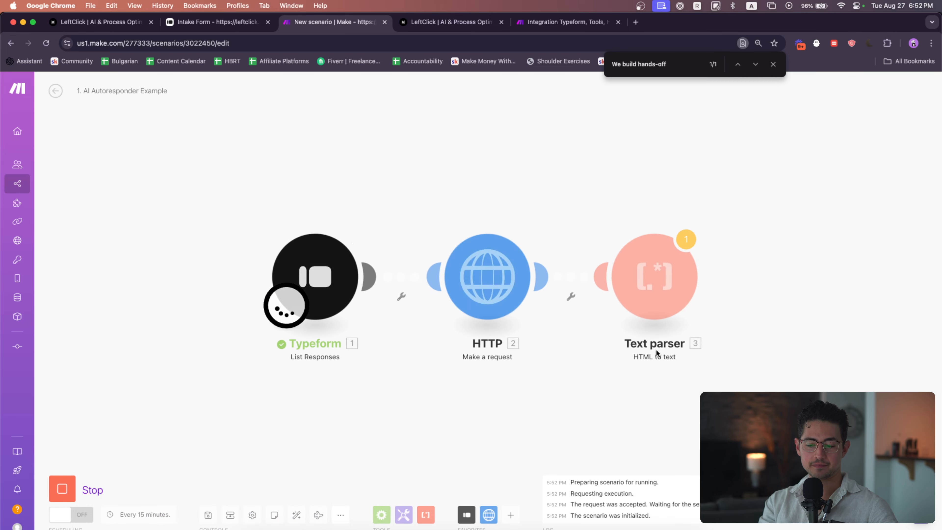
{"action": "left_click", "coordinate": [369, 222]}
{"action": "left_click", "coordinate": [449, 270]}
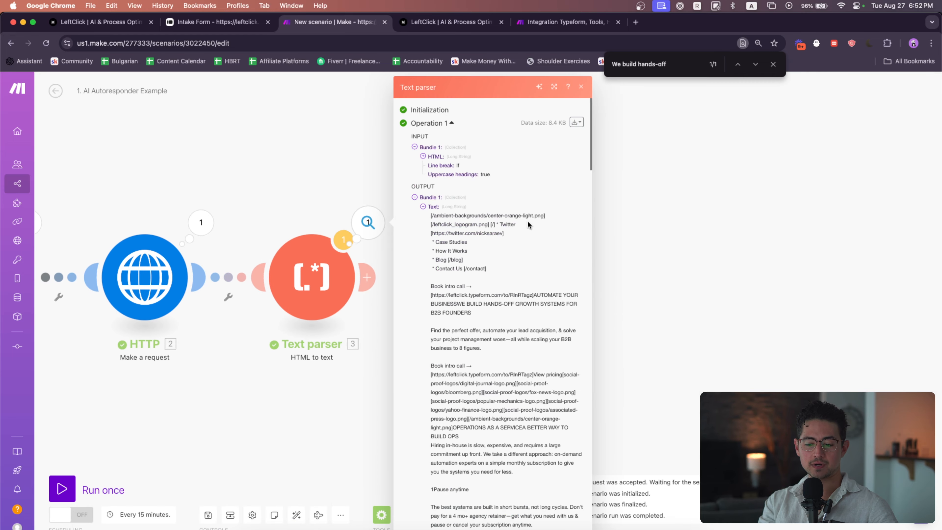
Scroll through the Text parser's plain-text output of the website
{"action": "scroll", "coordinate": [445, 268], "scroll_direction": "up", "scroll_amount": 5}
{"action": "scroll", "coordinate": [410, 253], "scroll_direction": "down", "scroll_amount": 3}
{"action": "scroll", "coordinate": [410, 253], "scroll_direction": "down", "scroll_amount": 8}
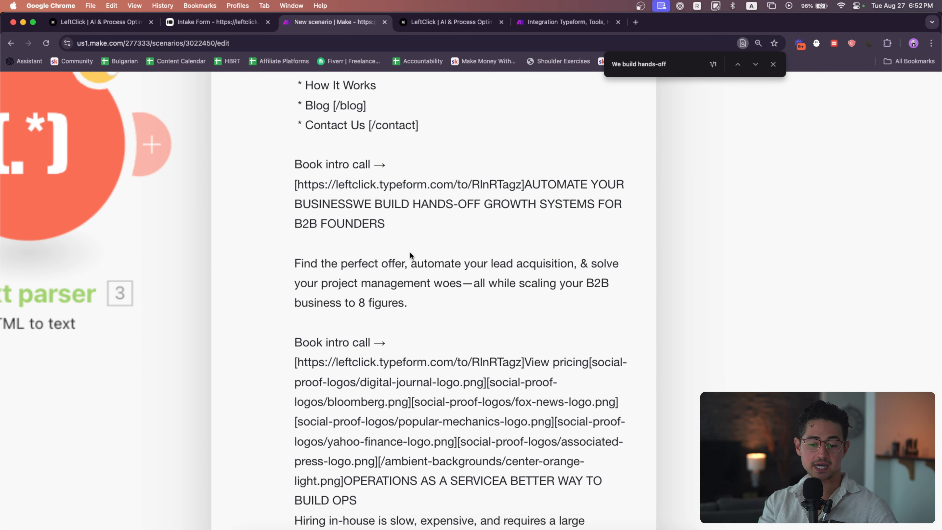
{"action": "scroll", "coordinate": [410, 253], "scroll_direction": "down", "scroll_amount": 5}
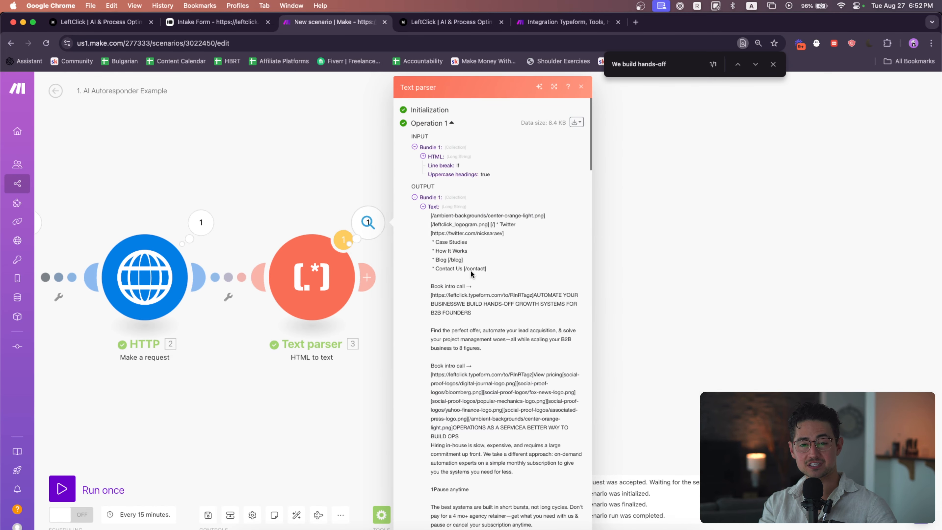
{"action": "scroll", "coordinate": [490, 263], "scroll_direction": "down", "scroll_amount": 15}
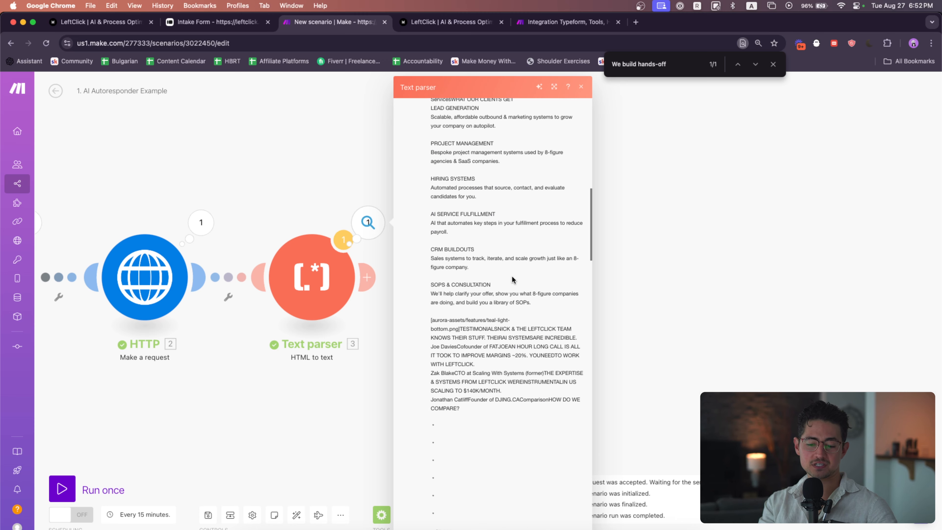
{"action": "scroll", "coordinate": [513, 279], "scroll_direction": "down", "scroll_amount": 7}
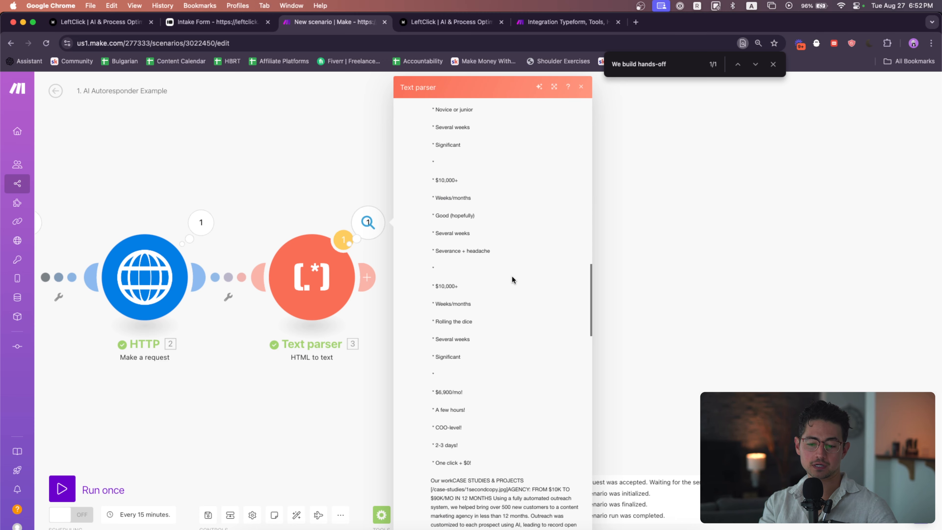
{"action": "scroll", "coordinate": [512, 279], "scroll_direction": "down", "scroll_amount": 7}
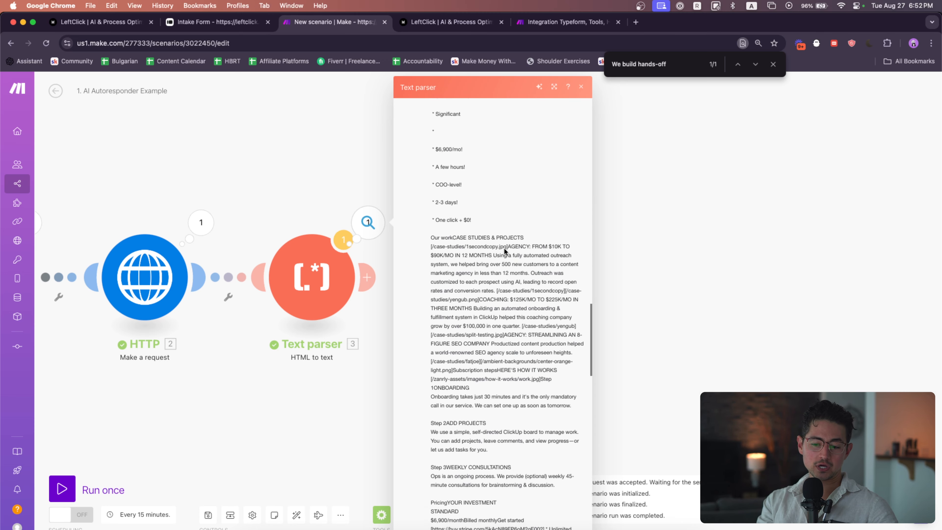
{"action": "scroll", "coordinate": [491, 190], "scroll_direction": "down", "scroll_amount": 18}
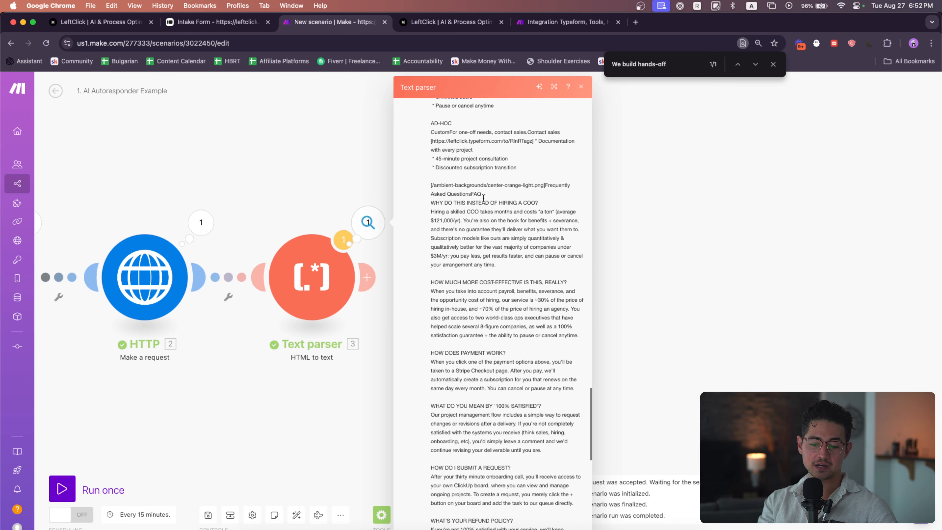
{"action": "scroll", "coordinate": [551, 268], "scroll_direction": "down", "scroll_amount": 6}
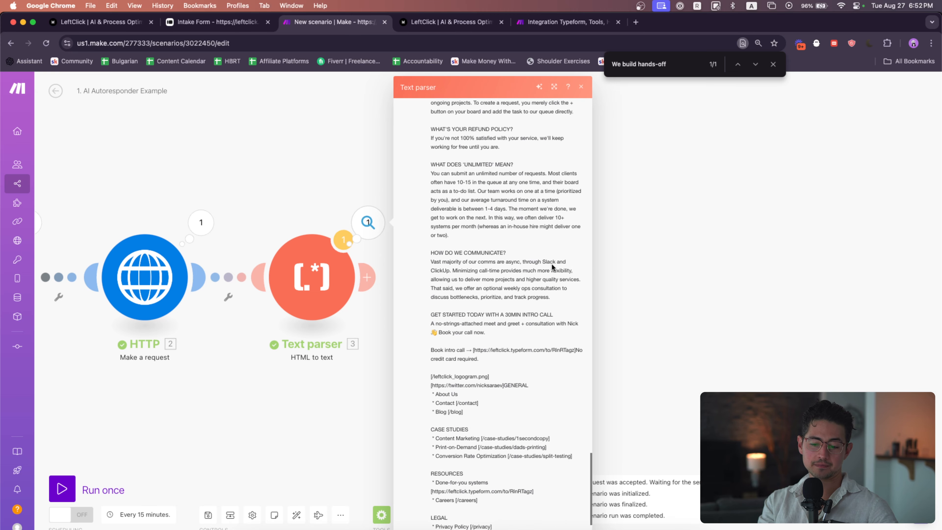
Add a Tools Set variable module after the Text parser and name the variable trimmedAndStripped
{"action": "left_click", "coordinate": [289, 190]}
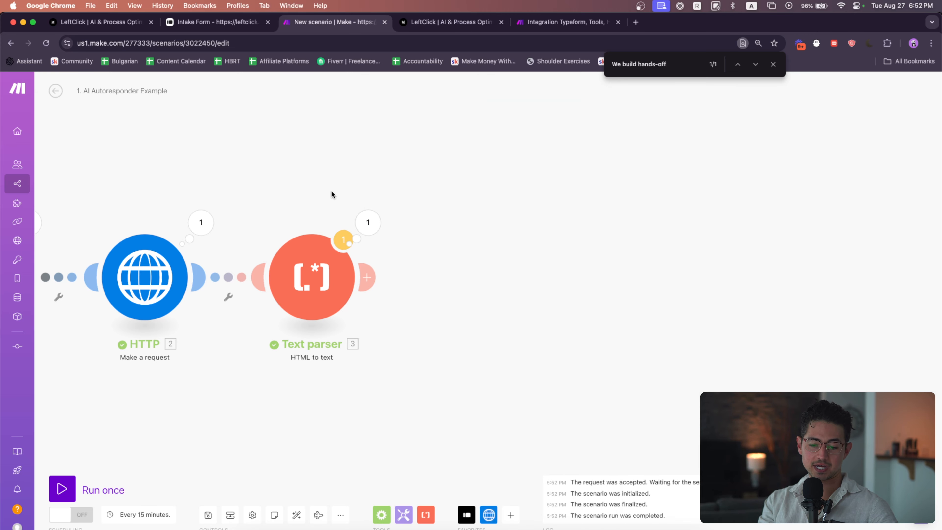
{"action": "left_click", "coordinate": [513, 514]}
{"action": "left_click", "coordinate": [400, 514]}
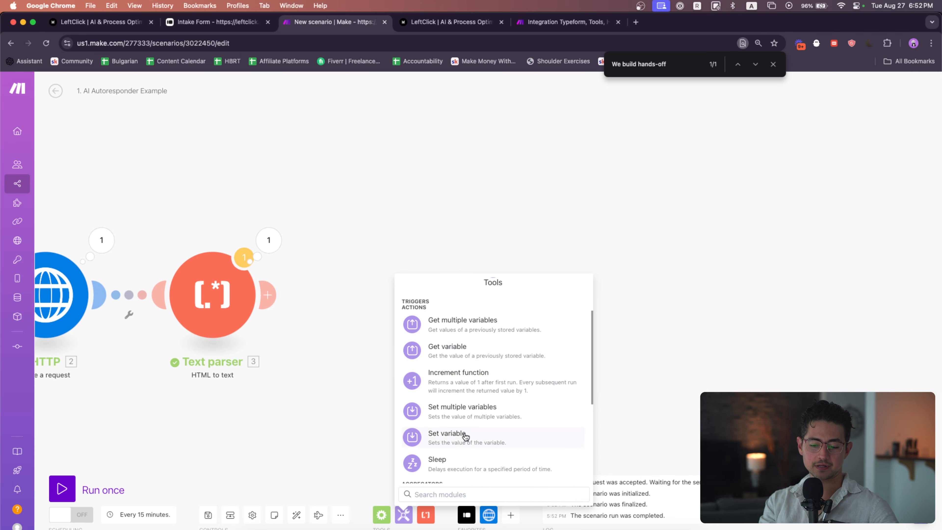
{"action": "left_click", "coordinate": [468, 438]}
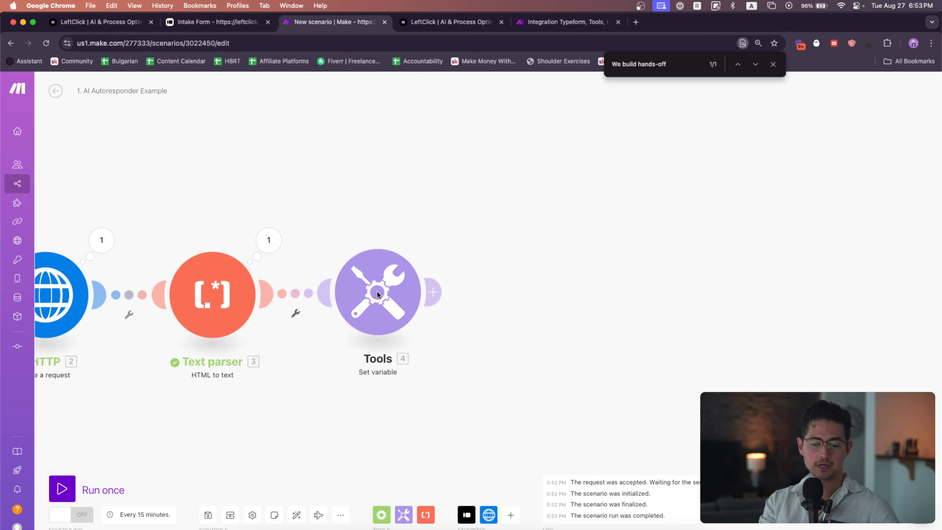
{"action": "left_click", "coordinate": [460, 280]}
{"action": "type", "text": "trimmedAndStripped"}
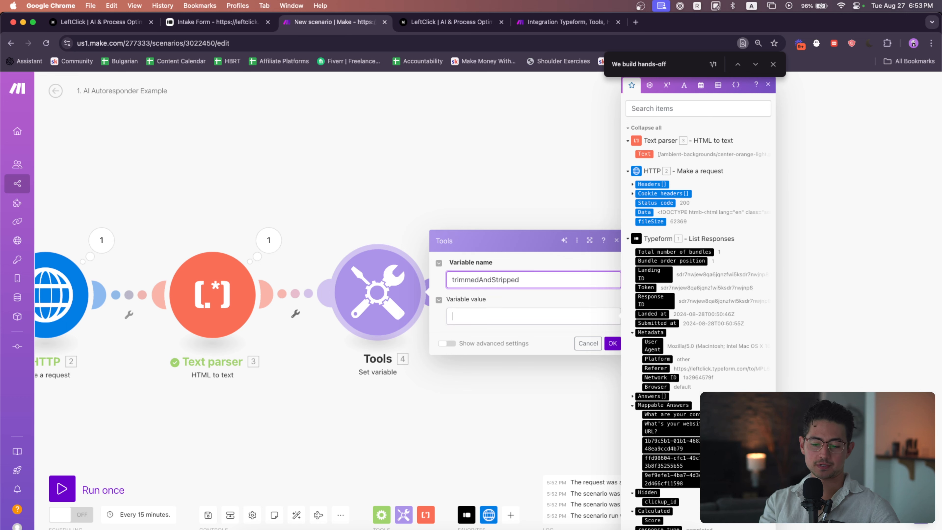
Set the variable value to replace(trim(Text parser Text); newline; space) and save the Tools module
{"action": "key", "text": "Tab"}
{"action": "type", "text": "trim("}
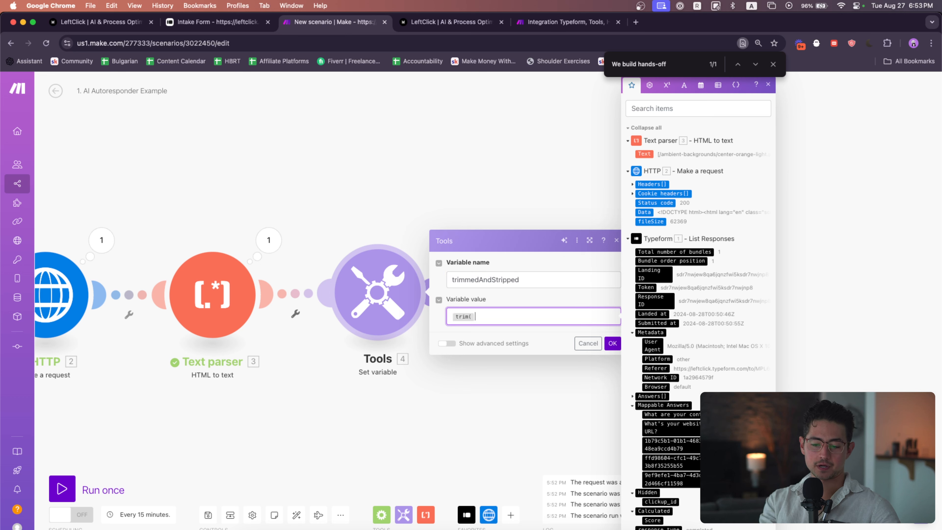
{"action": "left_click", "coordinate": [644, 154]}
{"action": "type", "text": ")"}
{"action": "key", "text": "super+a"}
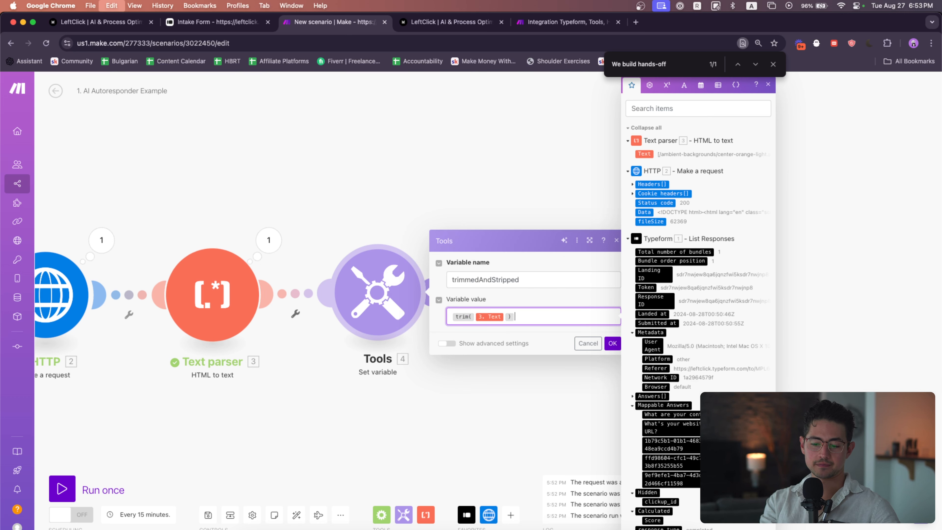
{"action": "key", "text": "Left"}
{"action": "type", "text": "replace("}
{"action": "key", "text": "super+a"}
{"action": "key", "text": "Right"}
{"action": "type", "text": ";"}
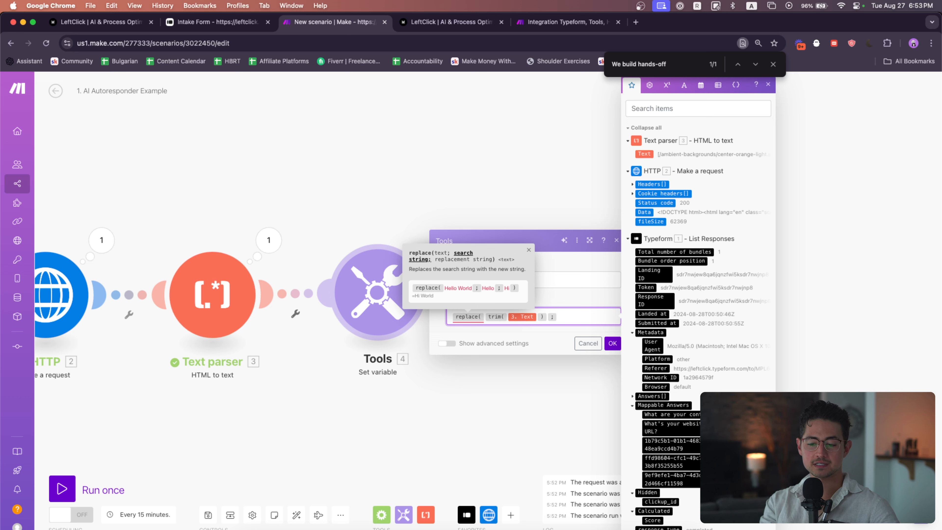
{"action": "left_click", "coordinate": [684, 85]}
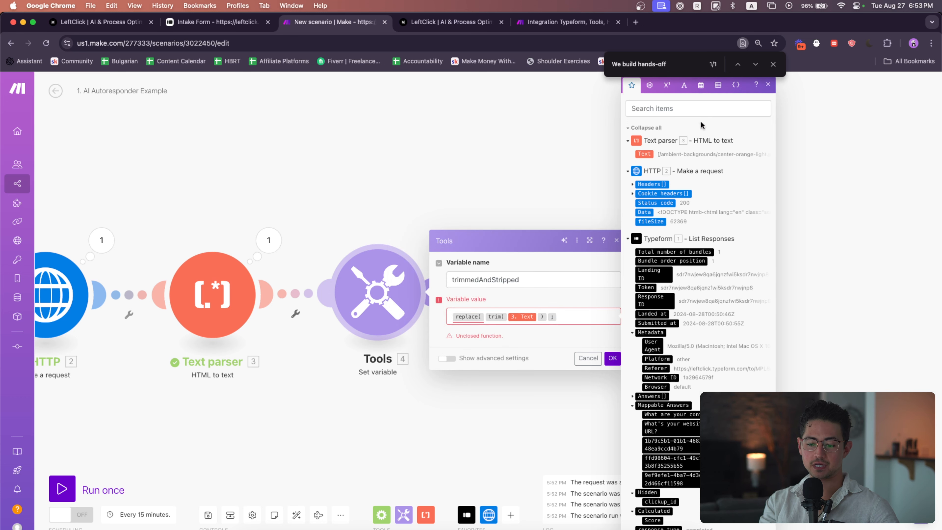
{"action": "left_click", "coordinate": [773, 63]}
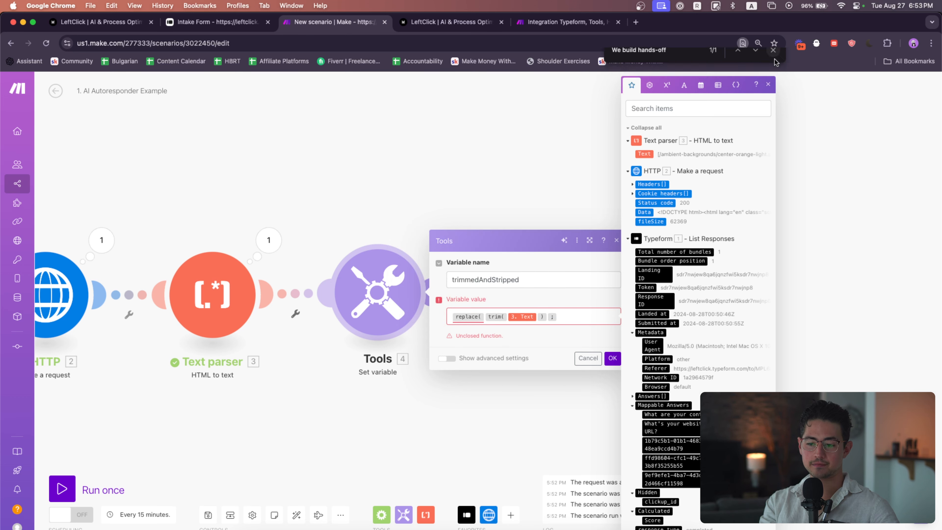
{"action": "left_click", "coordinate": [685, 87]}
{"action": "left_click", "coordinate": [742, 376]}
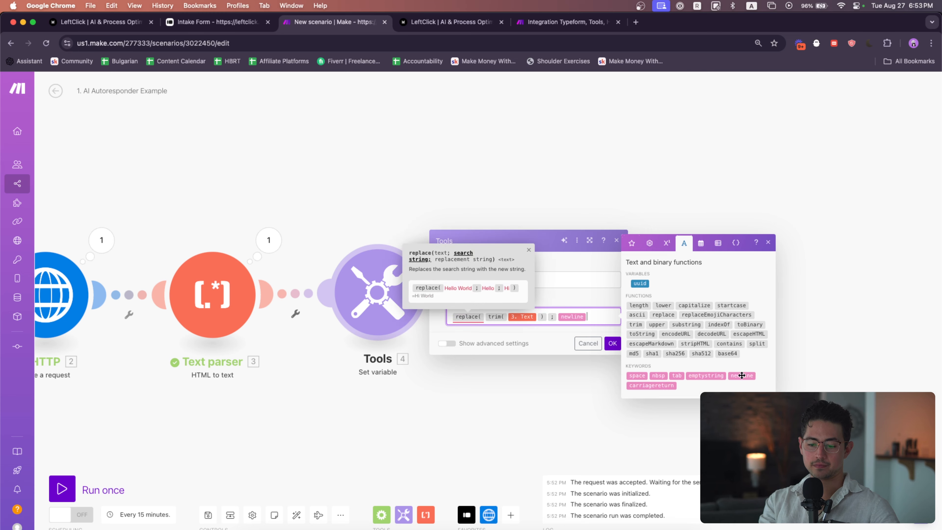
{"action": "type", "text": ";"}
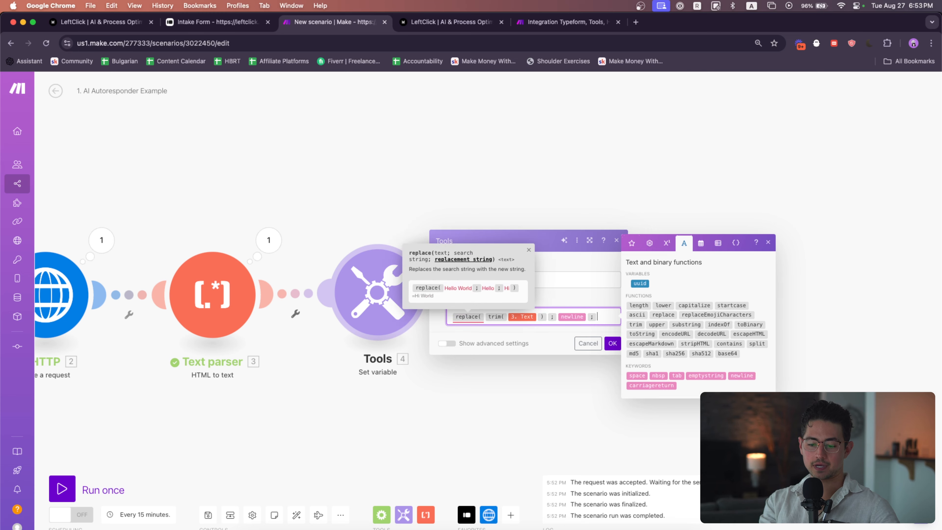
{"action": "left_click", "coordinate": [642, 377]}
{"action": "type", "text": ")"}
{"action": "left_click", "coordinate": [612, 349]}
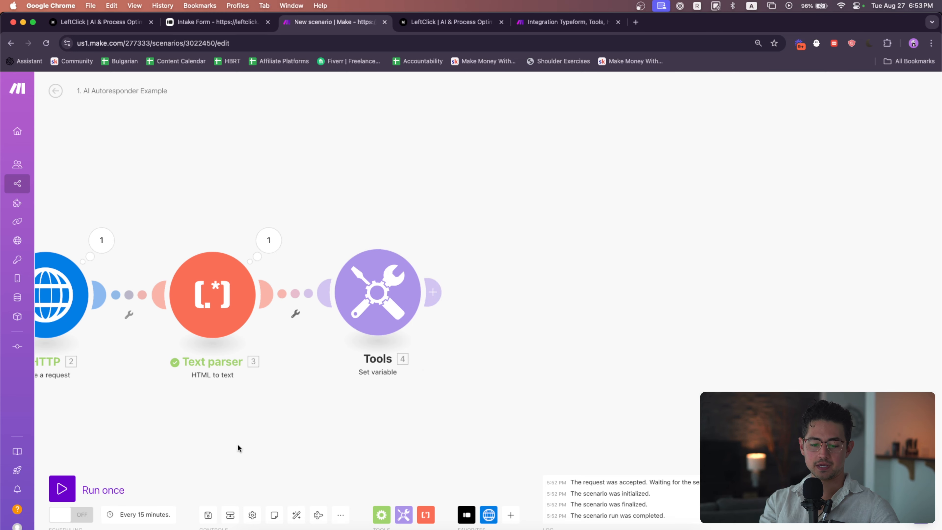
Run the scenario once and open the Tools module's trimmedAndStripped output
{"action": "left_click", "coordinate": [61, 488]}
{"action": "left_click", "coordinate": [798, 220]}
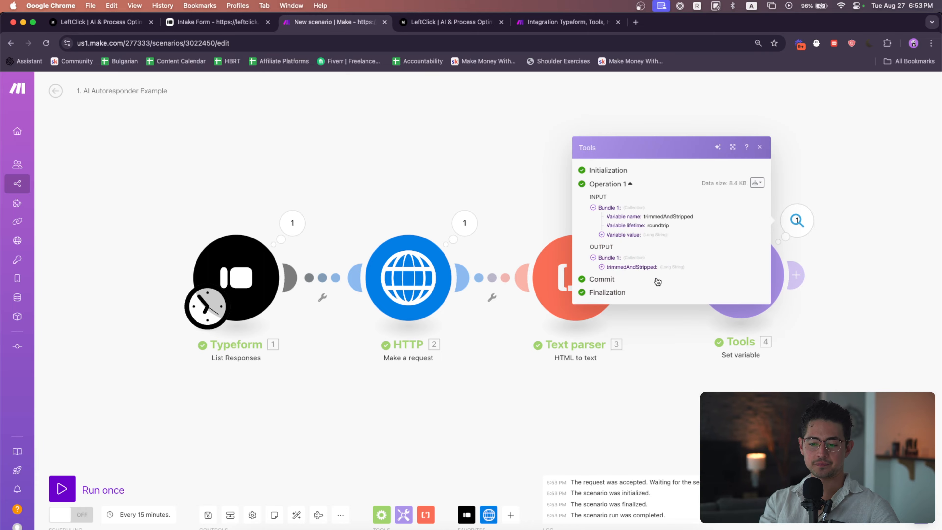
{"action": "left_click", "coordinate": [652, 267]}
{"action": "scroll", "coordinate": [697, 266], "scroll_direction": "down", "scroll_amount": 10}
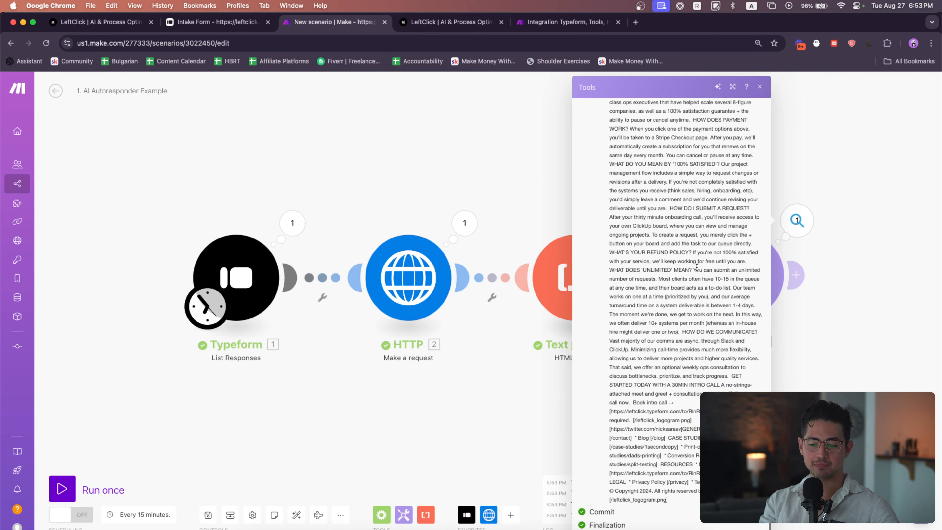
{"action": "scroll", "coordinate": [671, 297], "scroll_direction": "up", "scroll_amount": 10}
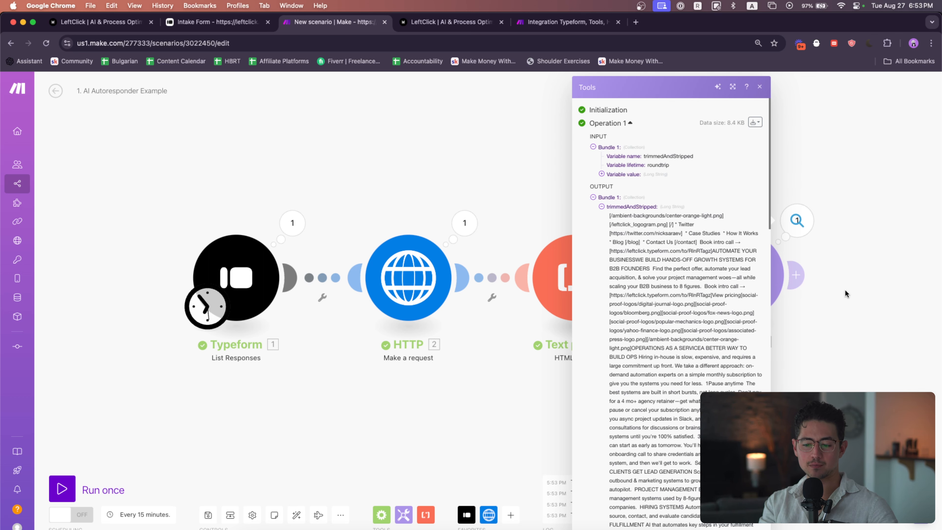
Reopen the Tools output and read through the cleaned trimmedAndStripped website text
{"action": "left_click", "coordinate": [851, 268]}
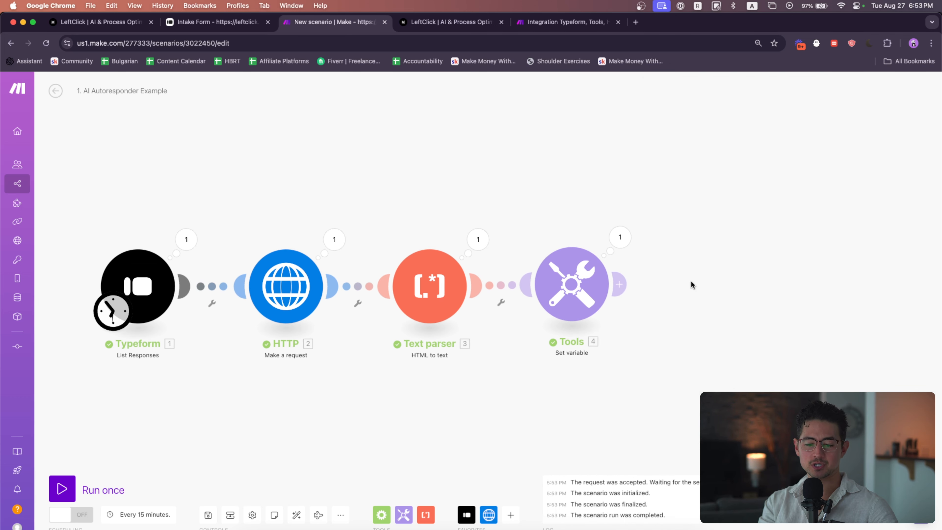
{"action": "left_click", "coordinate": [595, 240]}
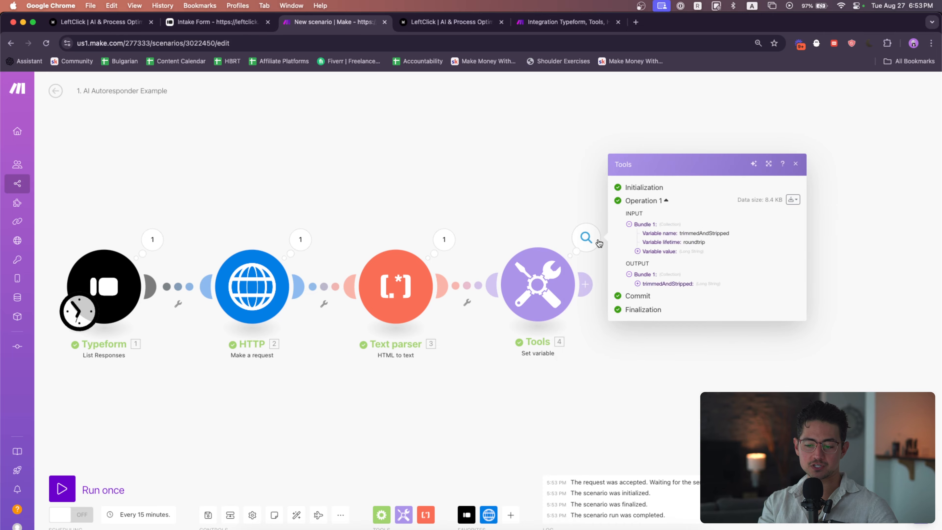
{"action": "left_click", "coordinate": [657, 283]}
{"action": "scroll", "coordinate": [758, 262], "scroll_direction": "up", "scroll_amount": 10}
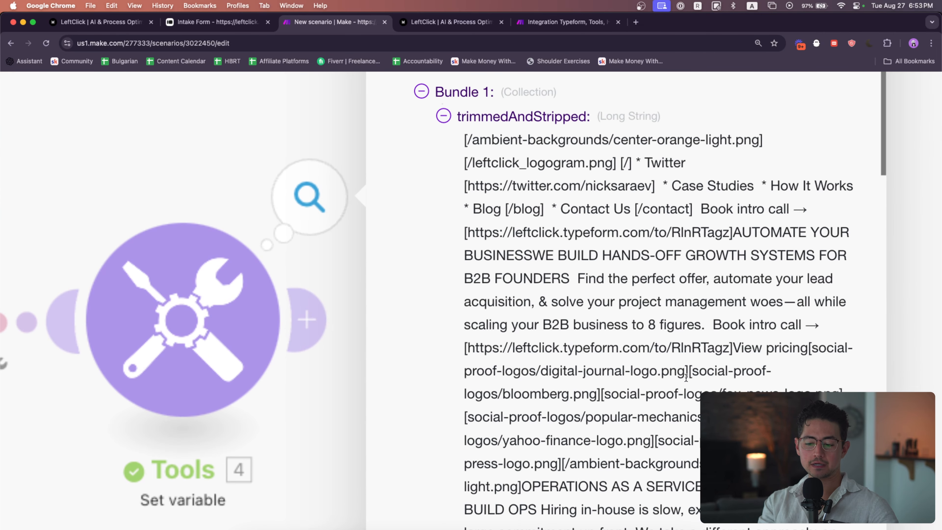
{"action": "left_click_drag", "start_coordinate": [688, 373], "coordinate": [460, 356]}
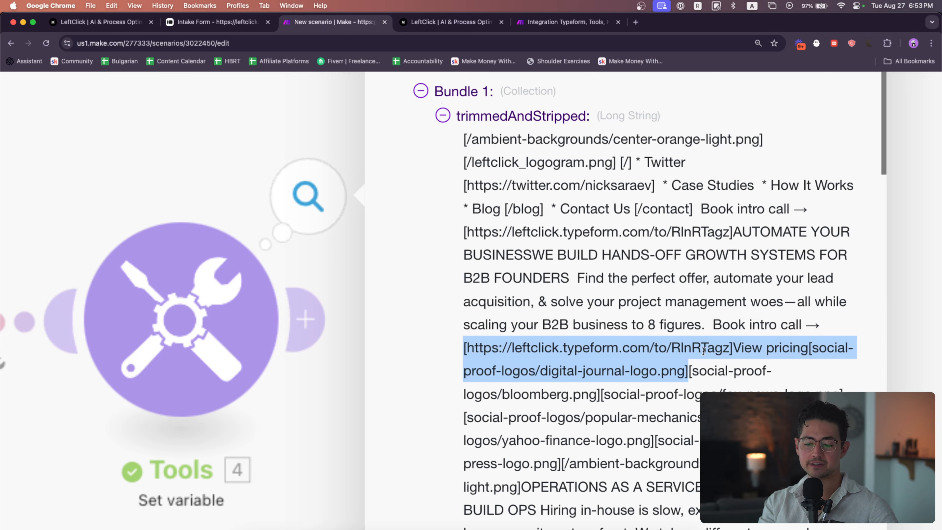
{"action": "scroll", "coordinate": [704, 351], "scroll_direction": "down", "scroll_amount": 10}
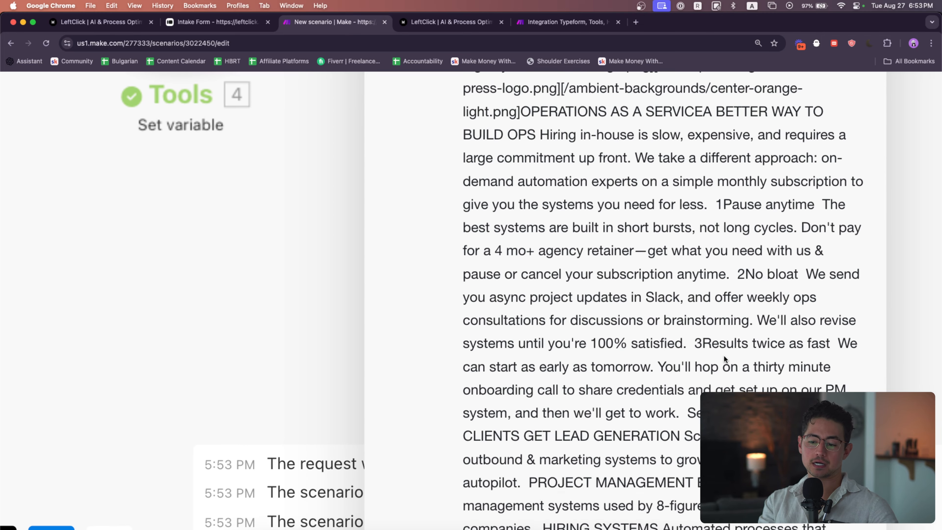
{"action": "scroll", "coordinate": [723, 356], "scroll_direction": "down", "scroll_amount": 2}
{"action": "scroll", "coordinate": [724, 356], "scroll_direction": "down", "scroll_amount": 10}
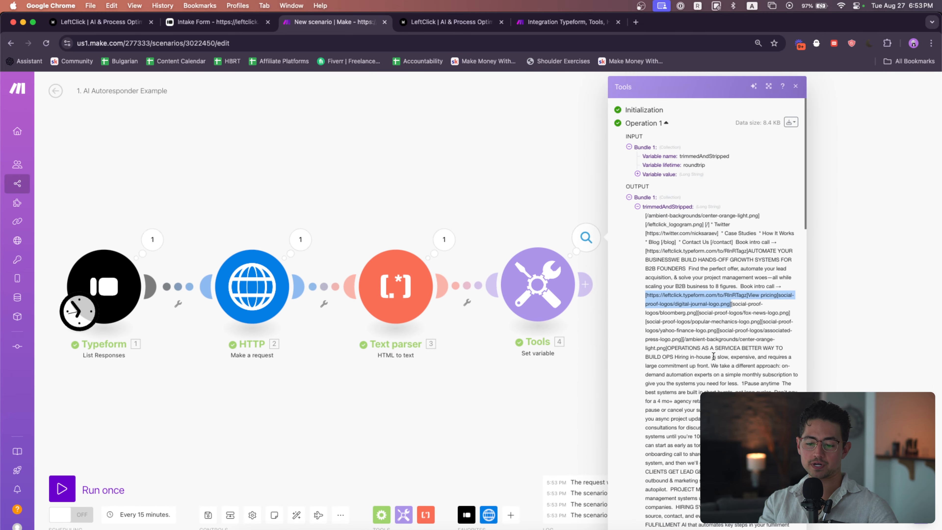
{"action": "scroll", "coordinate": [535, 391], "scroll_direction": "down", "scroll_amount": 2}
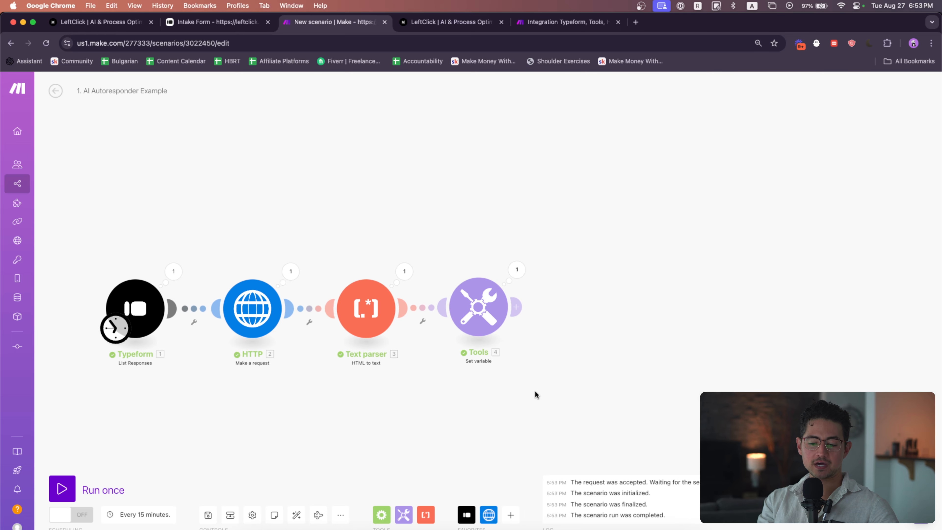
Add an Anthropic Claude Create a Prompt module after the Tools module
{"action": "left_click", "coordinate": [511, 515]}
{"action": "type", "text": "claude"}
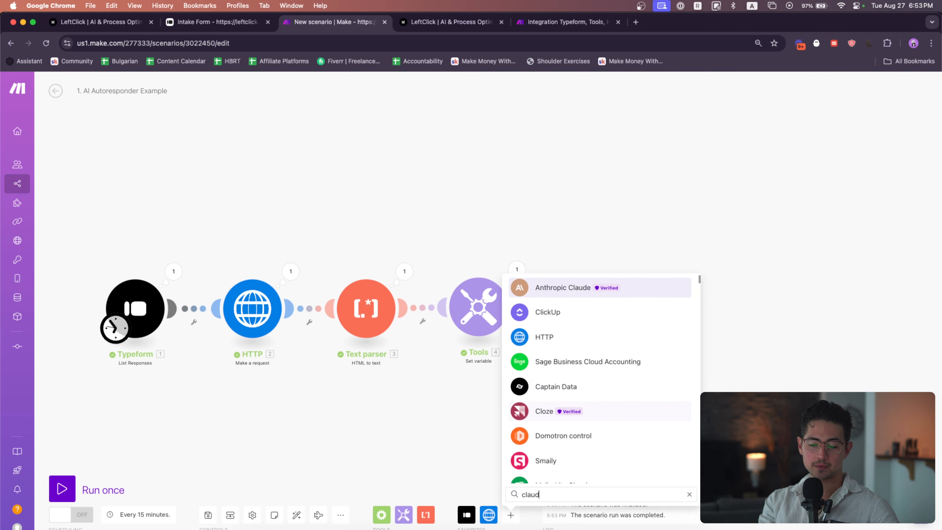
{"action": "left_click", "coordinate": [579, 293]}
{"action": "left_click", "coordinate": [583, 360]}
{"action": "left_click_drag", "start_coordinate": [583, 360], "coordinate": [593, 310]}
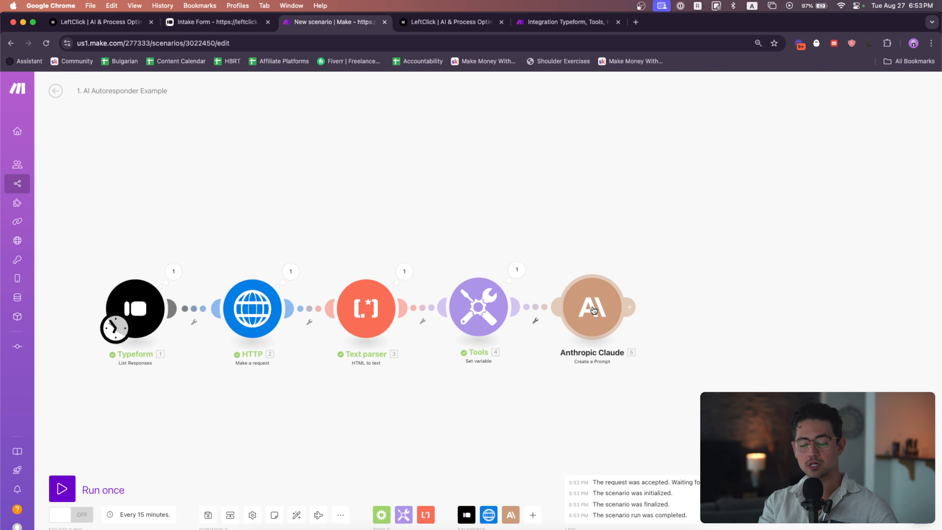
Open the Claude module and set Max Tokens to 4096
{"action": "left_click", "coordinate": [593, 310]}
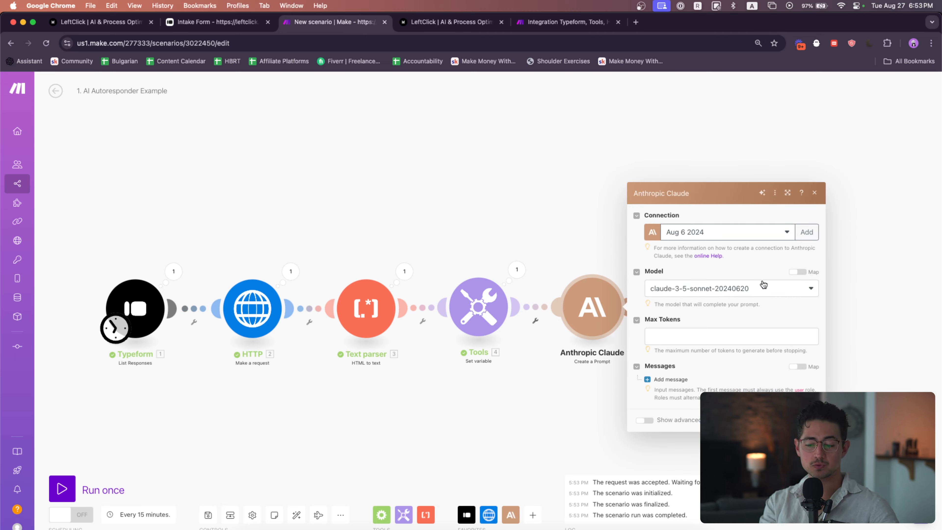
{"action": "left_click", "coordinate": [740, 336]}
{"action": "type", "text": "4096"}
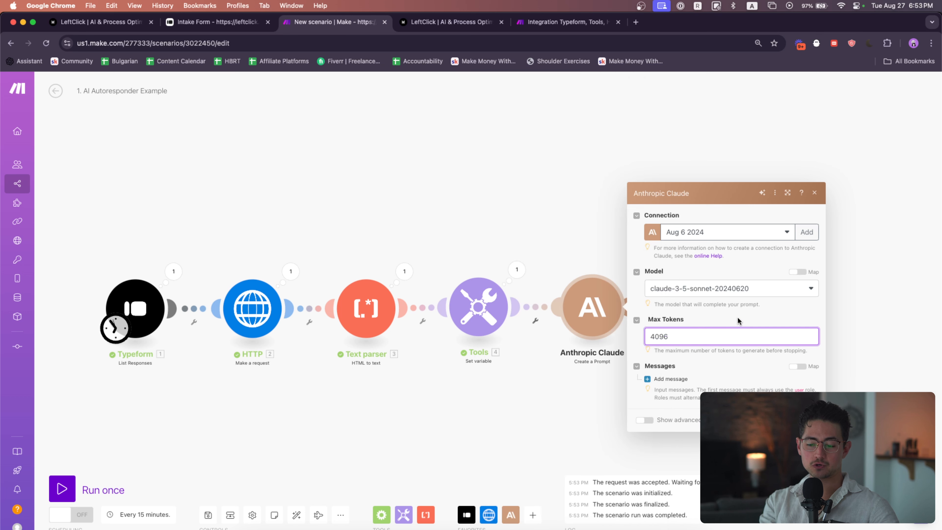
Add a message with role User and a content block of type Text
{"action": "left_click", "coordinate": [663, 366]}
{"action": "left_click", "coordinate": [663, 379]}
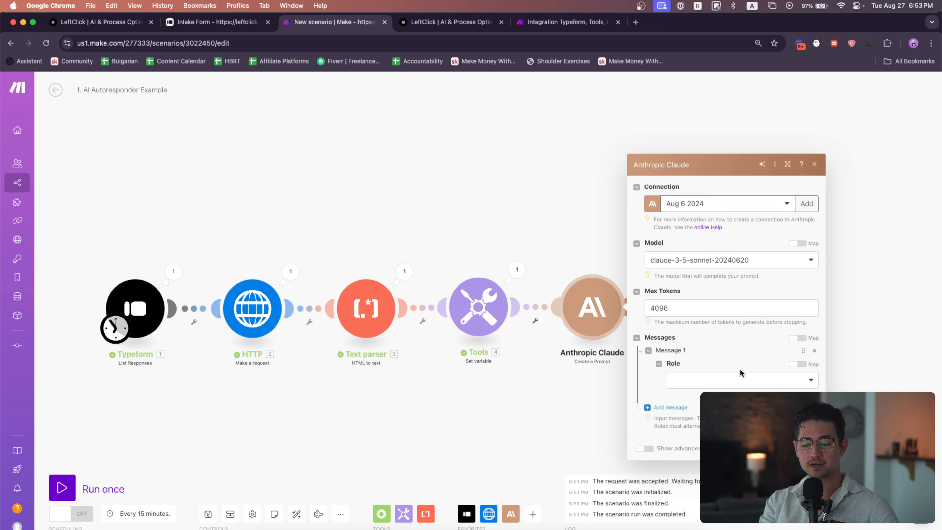
{"action": "left_click", "coordinate": [737, 379]}
{"action": "left_click", "coordinate": [728, 394]}
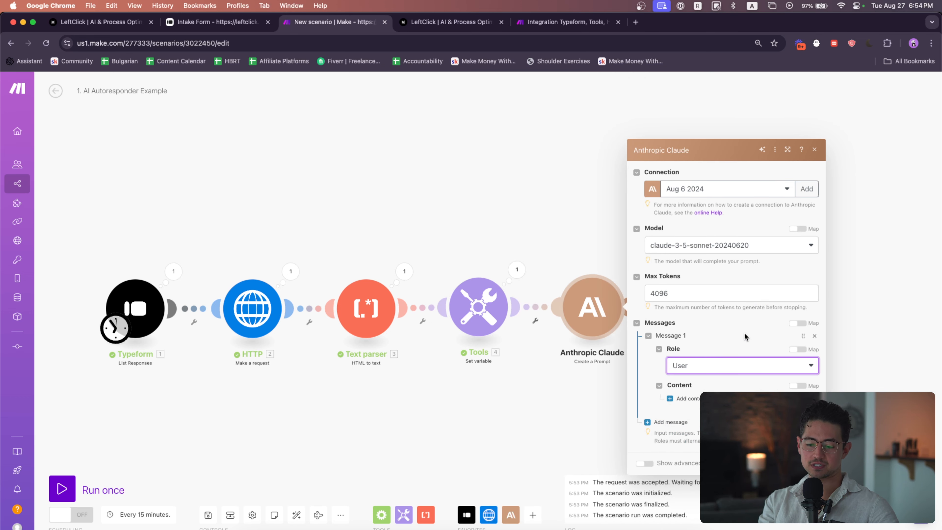
{"action": "left_click", "coordinate": [745, 390]}
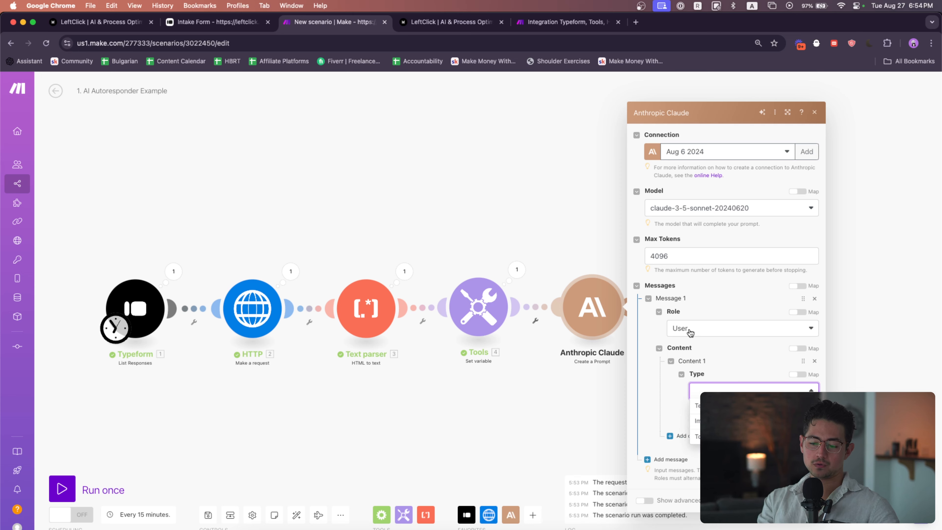
{"action": "left_click", "coordinate": [738, 405]}
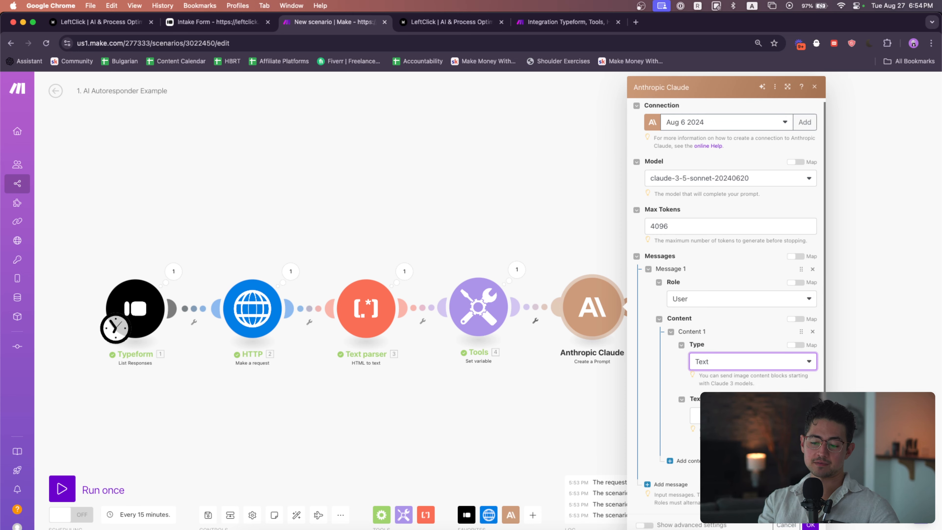
Copy the prompt text from the Claude module in the AI Email Autoresponder scenario tab
{"action": "left_click", "coordinate": [516, 27]}
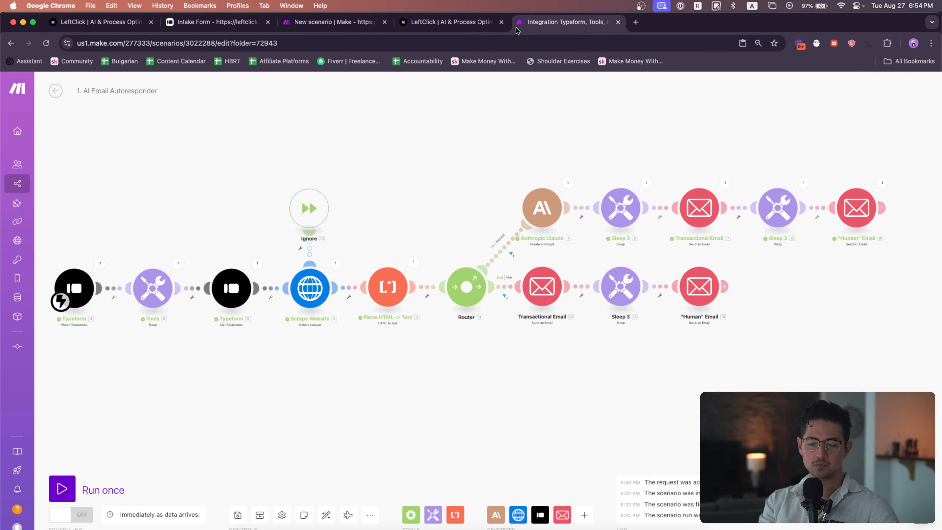
{"action": "left_click", "coordinate": [542, 207]}
{"action": "scroll", "coordinate": [599, 242], "scroll_direction": "down", "scroll_amount": 5}
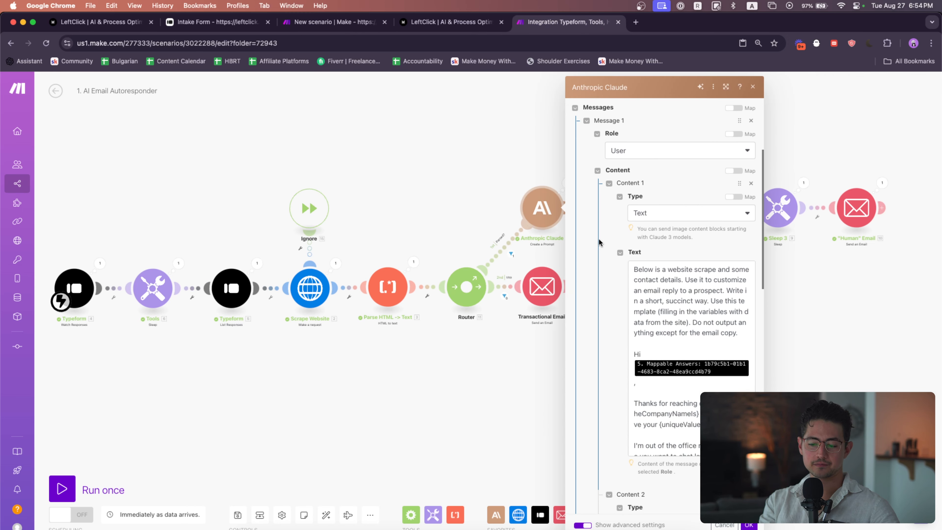
{"action": "left_click", "coordinate": [738, 337]}
{"action": "key", "text": "cmd+a"}
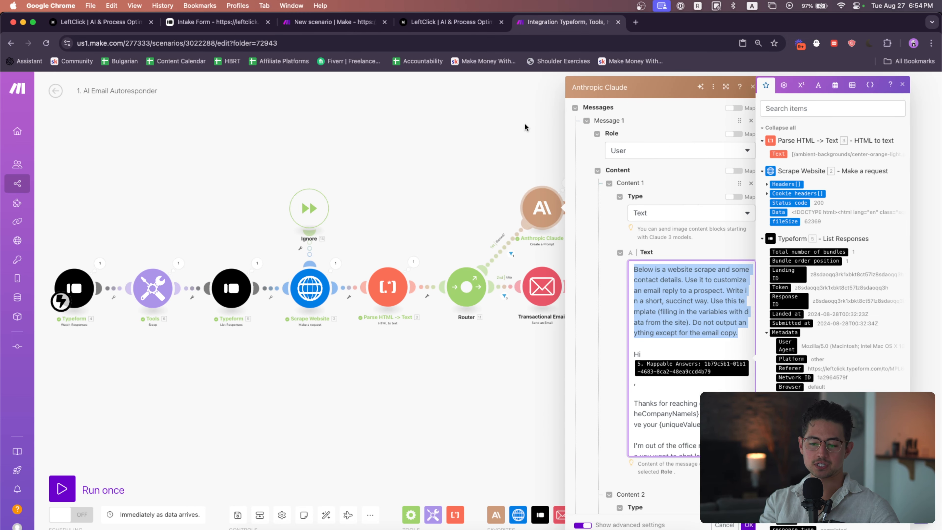
{"action": "left_click", "coordinate": [347, 25]}
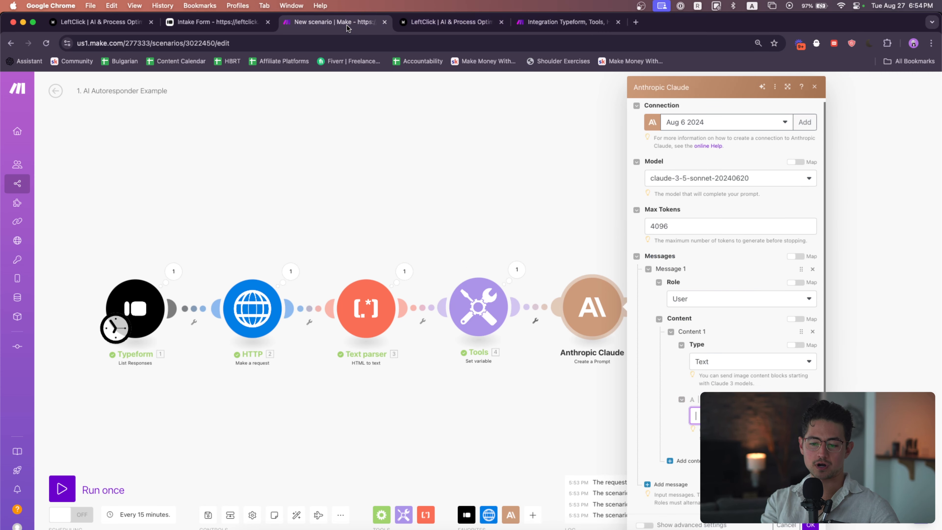
Paste the prompt into the message's Text field and replace the greeting's name pill with Typeform's contact-name mapped answer
{"action": "key", "text": "cmd+v"}
{"action": "left_click", "coordinate": [727, 352]}
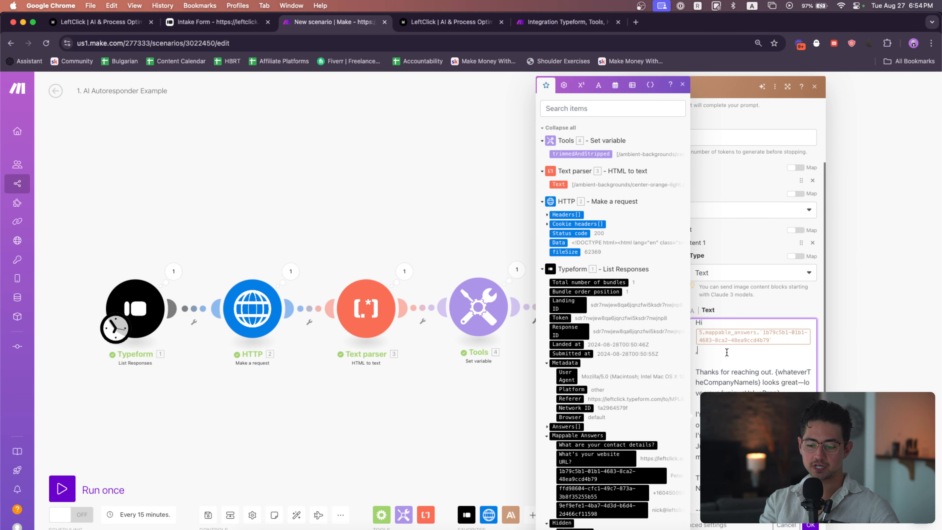
{"action": "key", "text": "BackSpace"}
{"action": "scroll", "coordinate": [772, 352], "scroll_direction": "up", "scroll_amount": 5}
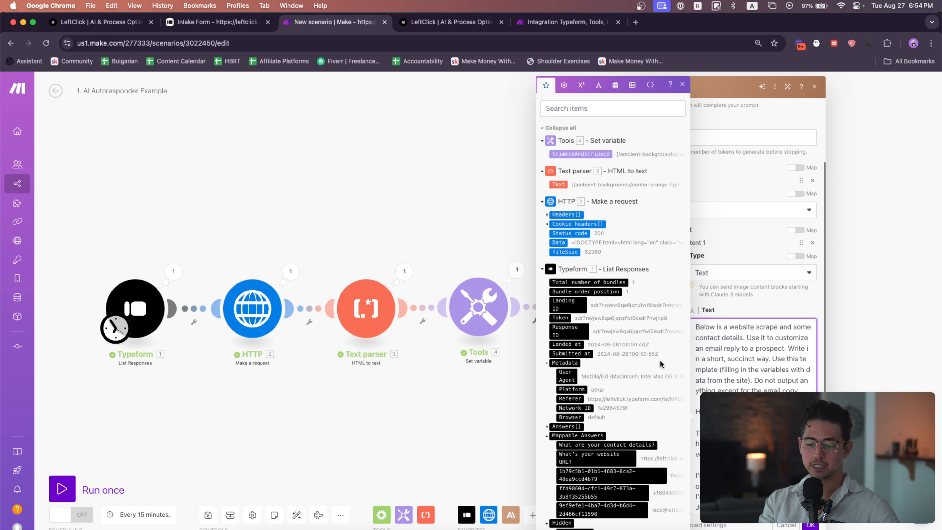
{"action": "scroll", "coordinate": [643, 433], "scroll_direction": "down", "scroll_amount": 2}
{"action": "left_click", "coordinate": [644, 434]}
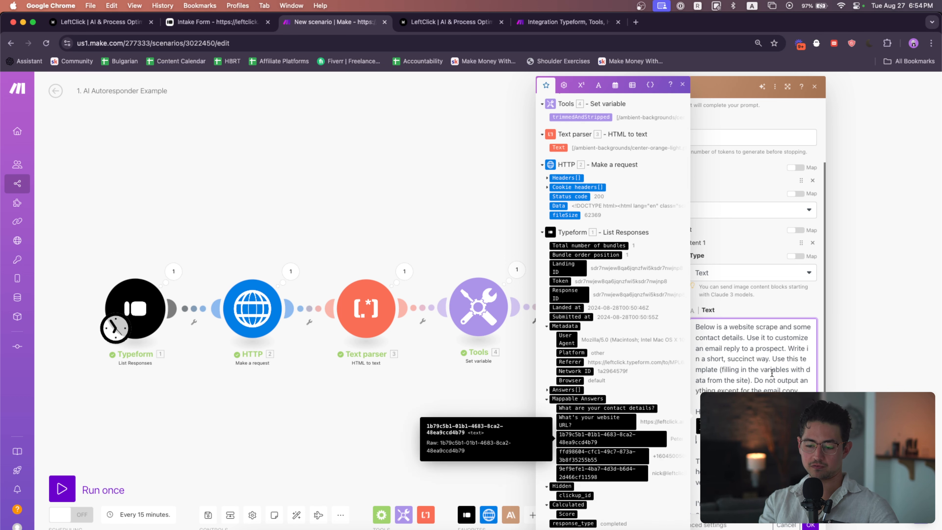
{"action": "left_click", "coordinate": [796, 314]}
{"action": "scroll", "coordinate": [819, 374], "scroll_direction": "up", "scroll_amount": 5}
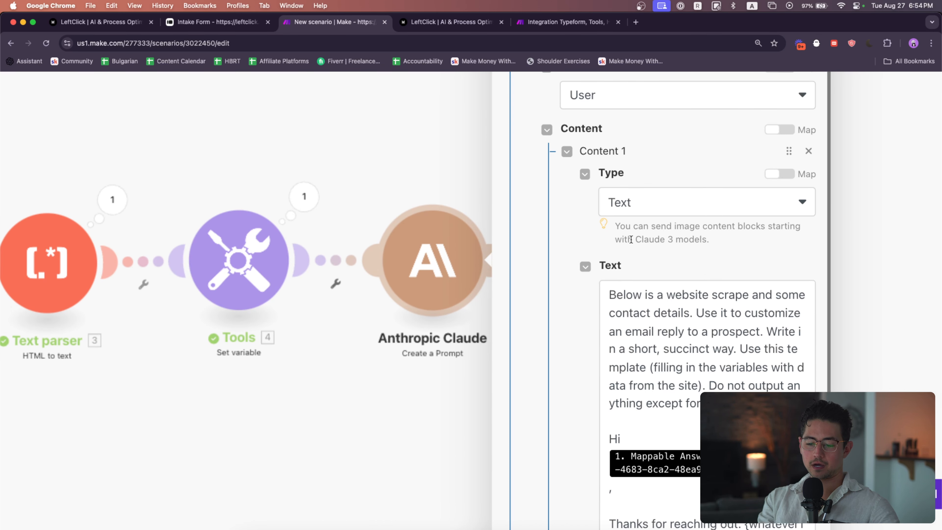
{"action": "scroll", "coordinate": [517, 234], "scroll_direction": "right", "scroll_amount": 3}
{"action": "scroll", "coordinate": [484, 259], "scroll_direction": "down", "scroll_amount": 2}
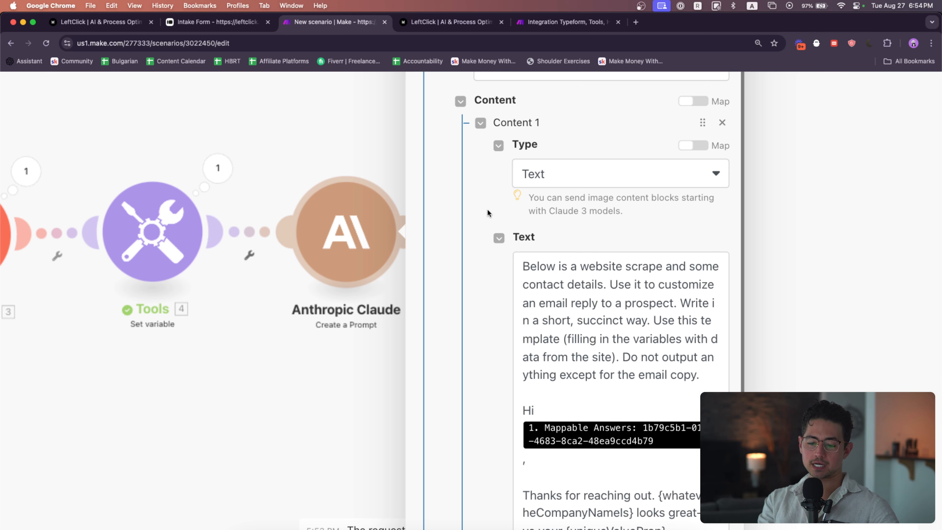
Review the pasted prompt and the mapped contact-name answer in the message's Text field
{"action": "scroll", "coordinate": [579, 214], "scroll_direction": "down", "scroll_amount": 4}
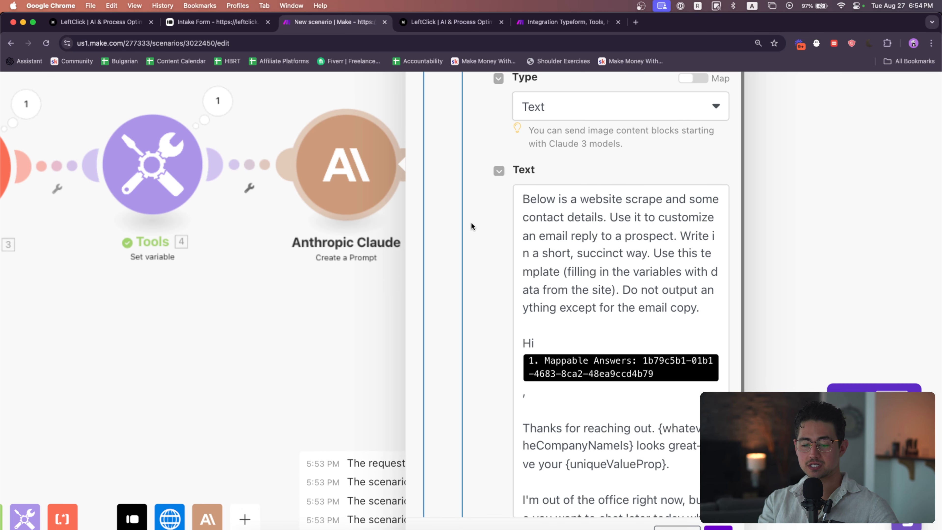
{"action": "scroll", "coordinate": [472, 223], "scroll_direction": "down", "scroll_amount": 1}
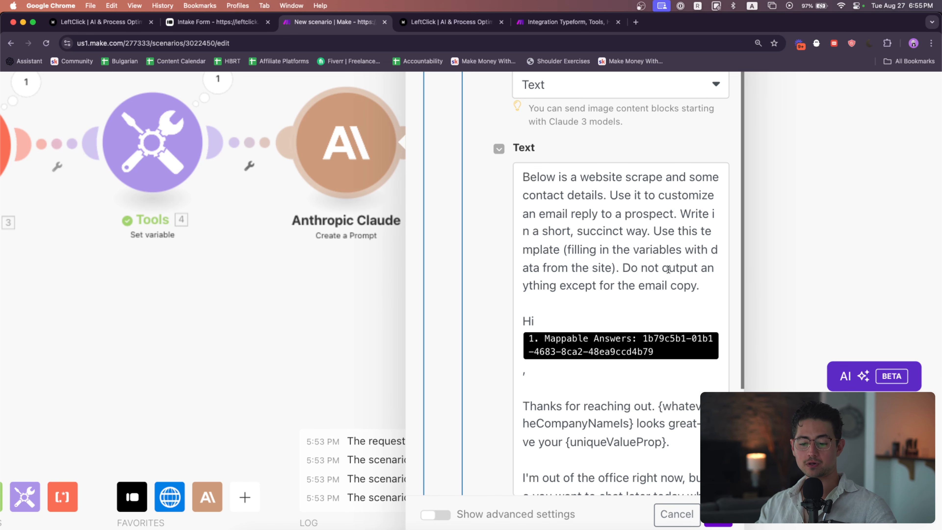
{"action": "scroll", "coordinate": [432, 290], "scroll_direction": "left", "scroll_amount": 1}
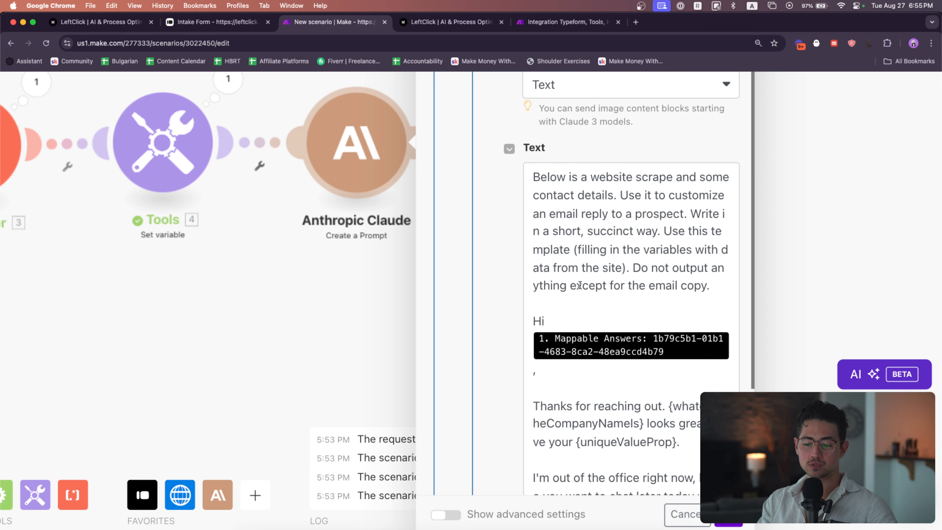
{"action": "scroll", "coordinate": [610, 302], "scroll_direction": "down", "scroll_amount": 5}
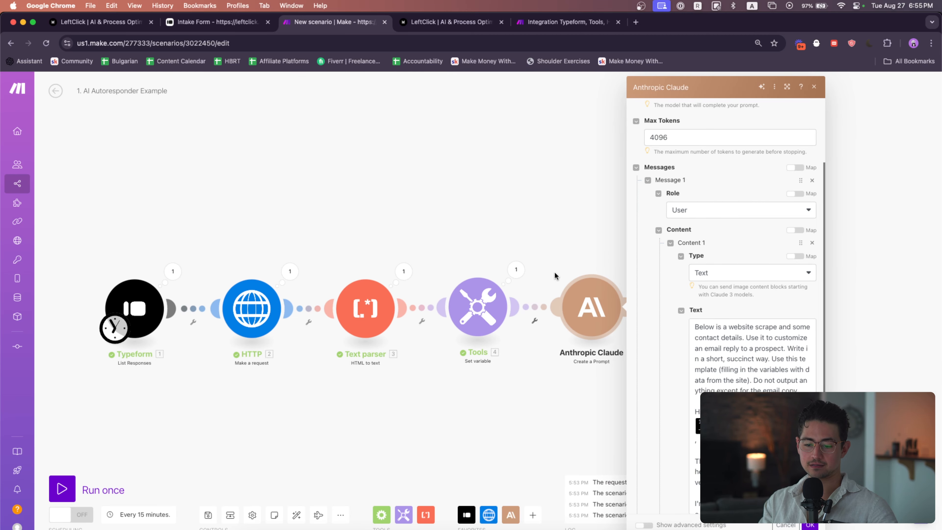
{"action": "scroll", "coordinate": [462, 261], "scroll_direction": "right", "scroll_amount": 5}
{"action": "scroll", "coordinate": [625, 282], "scroll_direction": "right", "scroll_amount": 3}
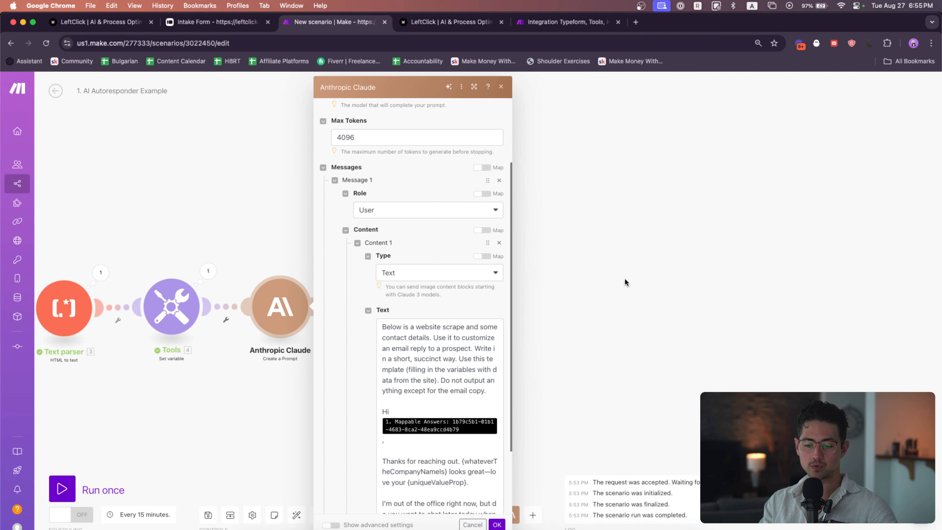
{"action": "scroll", "coordinate": [364, 282], "scroll_direction": "down", "scroll_amount": 3}
{"action": "scroll", "coordinate": [368, 335], "scroll_direction": "down", "scroll_amount": 3}
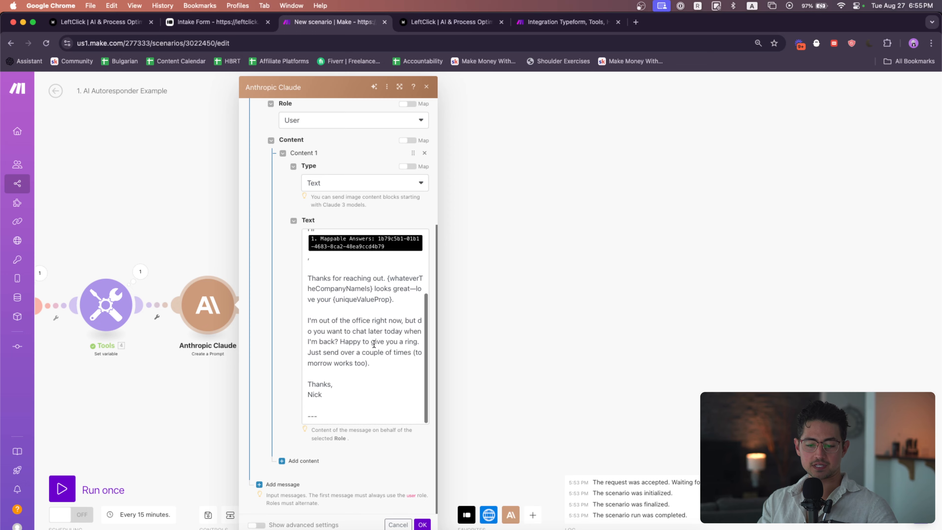
{"action": "scroll", "coordinate": [371, 335], "scroll_direction": "up", "scroll_amount": 5}
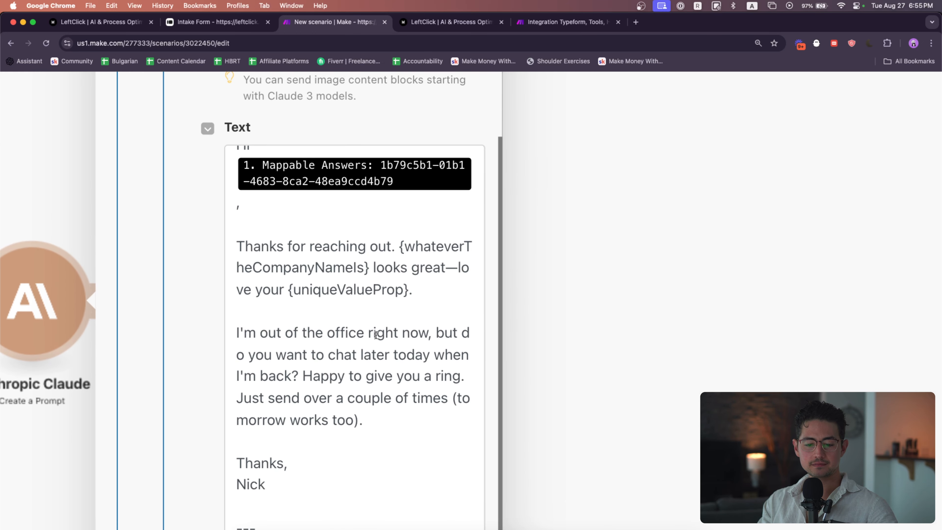
{"action": "left_click", "coordinate": [267, 178]}
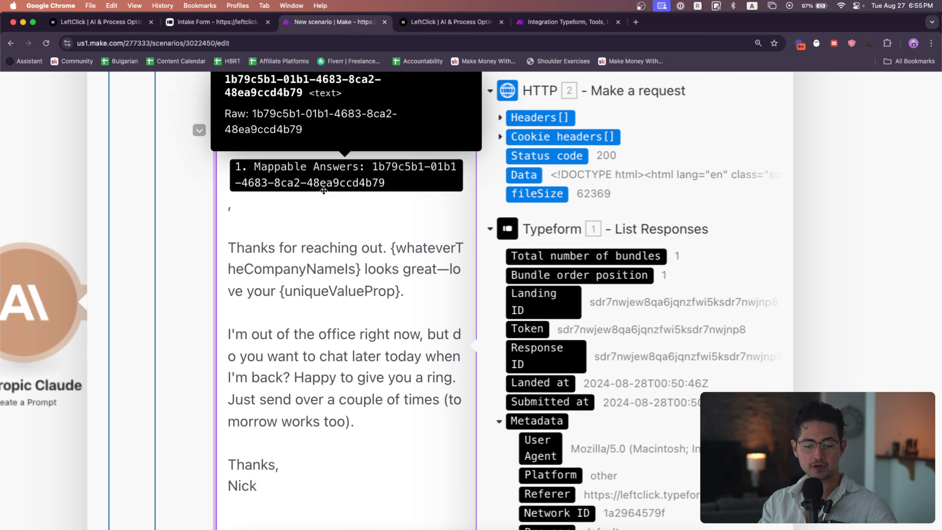
{"action": "scroll", "coordinate": [666, 390], "scroll_direction": "down", "scroll_amount": 5}
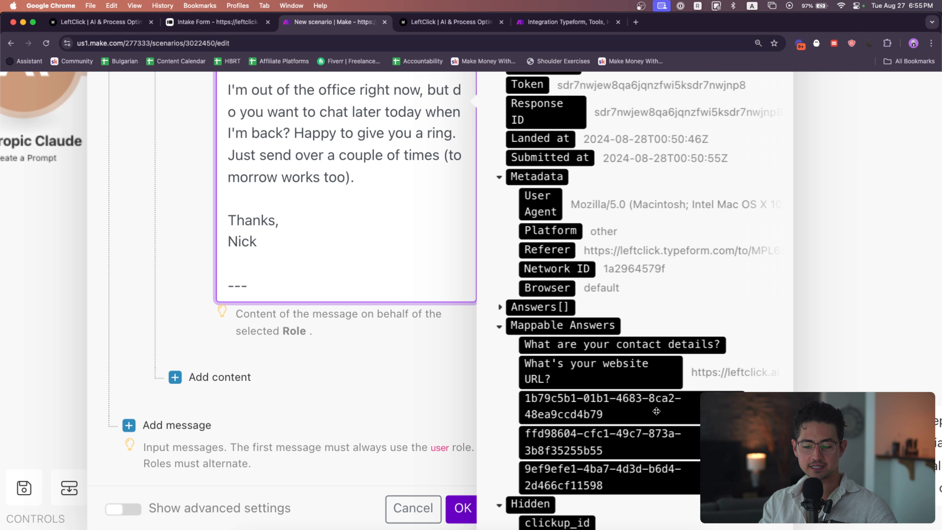
{"action": "scroll", "coordinate": [423, 324], "scroll_direction": "up", "scroll_amount": 8}
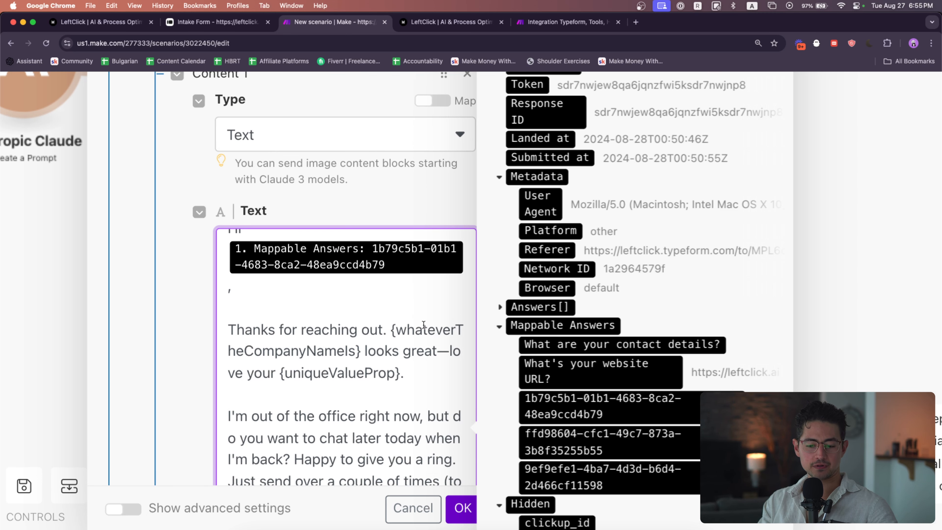
{"action": "scroll", "coordinate": [554, 310], "scroll_direction": "down", "scroll_amount": 1}
{"action": "scroll", "coordinate": [554, 310], "scroll_direction": "down", "scroll_amount": 3}
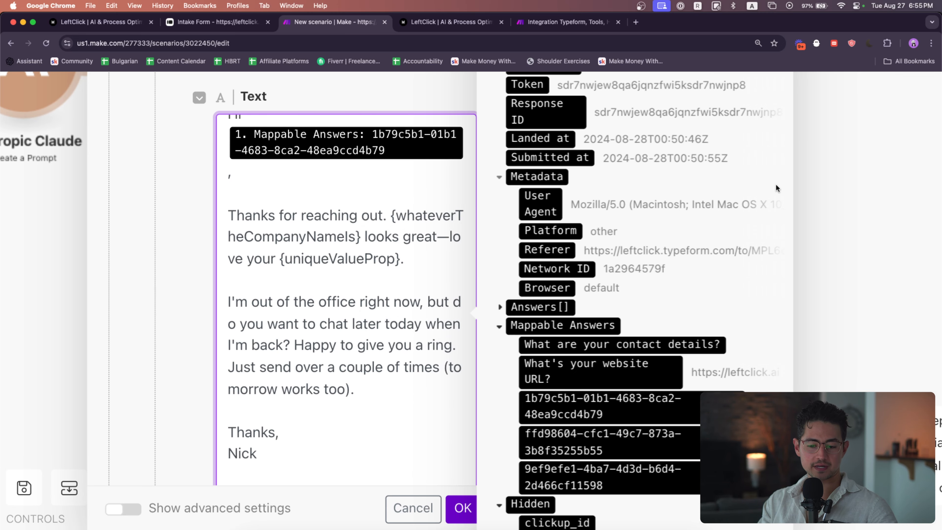
{"action": "scroll", "coordinate": [762, 166], "scroll_direction": "down", "scroll_amount": 1}
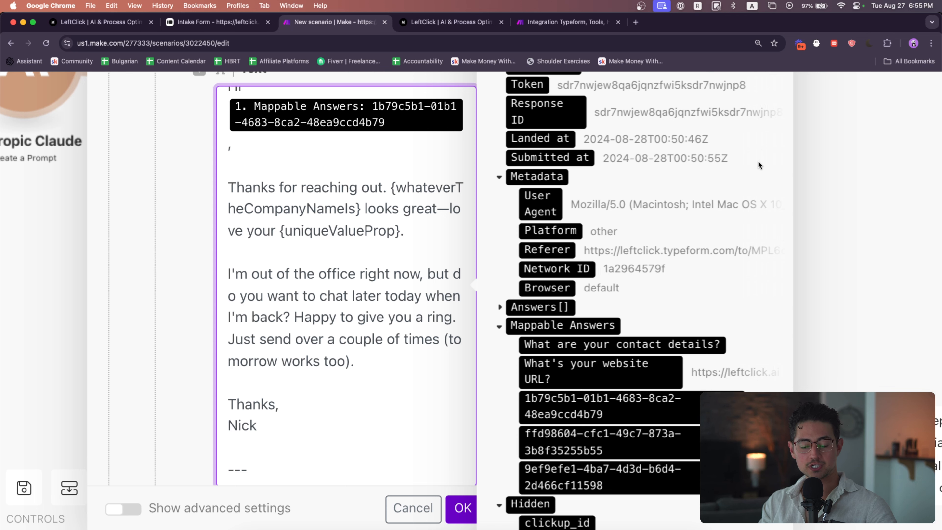
{"action": "scroll", "coordinate": [759, 162], "scroll_direction": "down", "scroll_amount": 1}
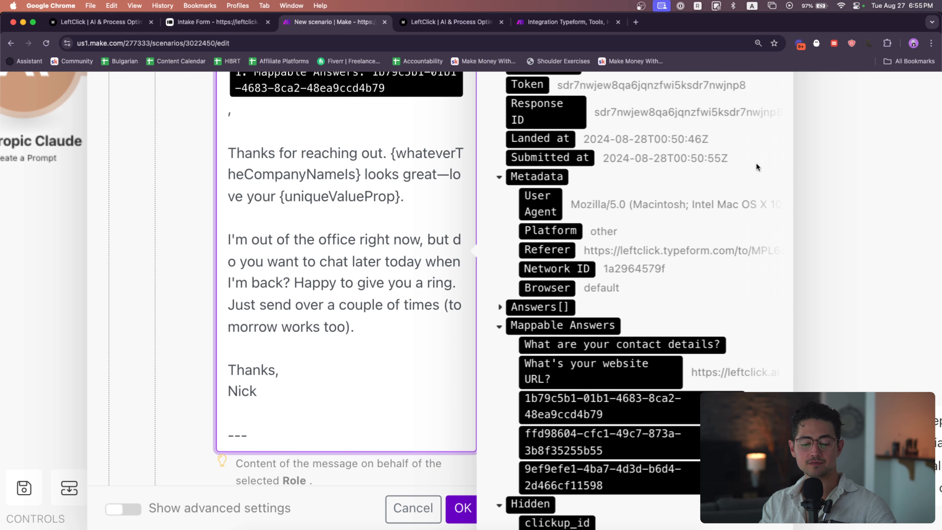
{"action": "scroll", "coordinate": [756, 163], "scroll_direction": "down", "scroll_amount": 1}
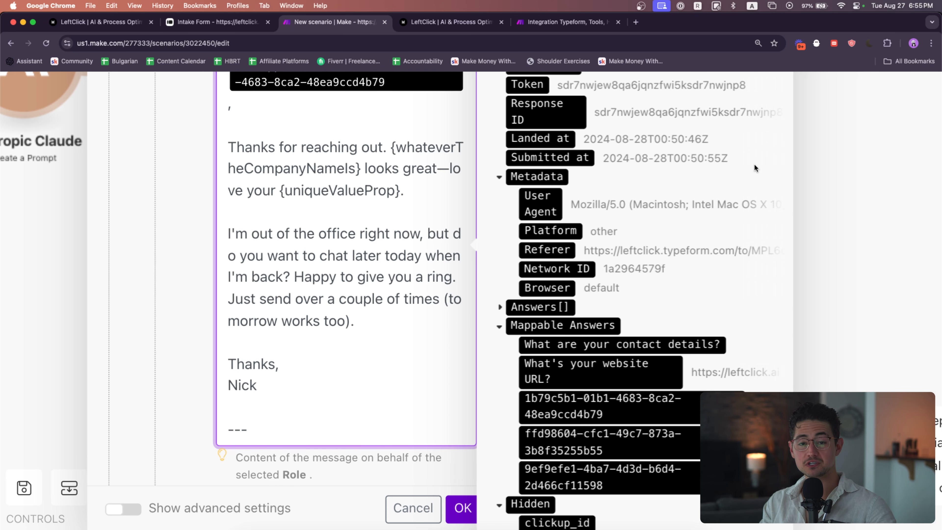
{"action": "scroll", "coordinate": [374, 326], "scroll_direction": "up", "scroll_amount": 2}
Highlight the email template and its {whateverTheCompanyNameIs} and {uniqueValueProp} placeholders in the prompt
{"action": "left_click_drag", "start_coordinate": [332, 426], "coordinate": [220, 182]}
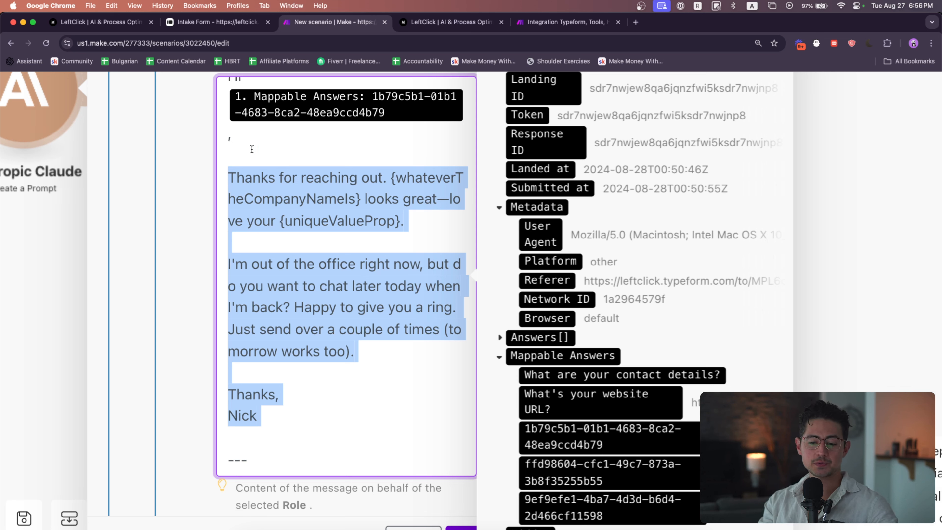
{"action": "left_click", "coordinate": [384, 180]}
{"action": "left_click_drag", "start_coordinate": [390, 177], "coordinate": [361, 196]}
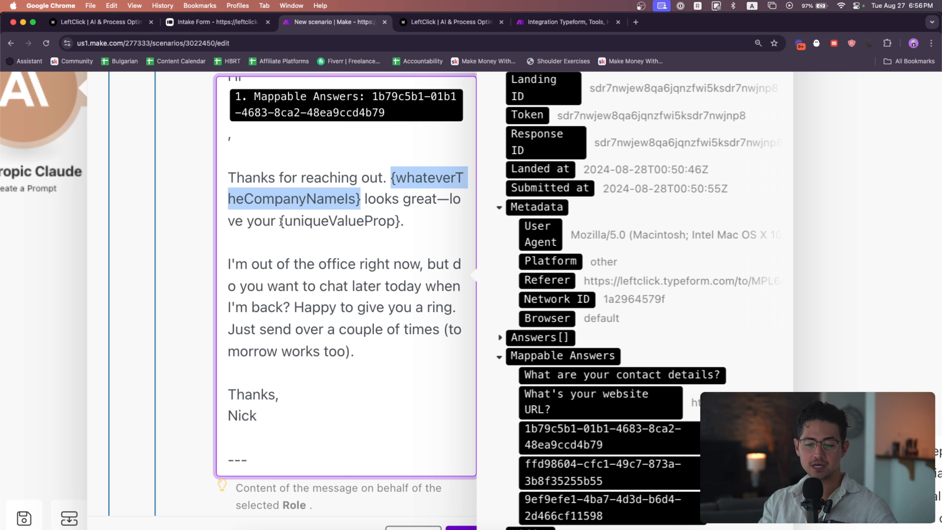
{"action": "left_click_drag", "start_coordinate": [280, 222], "coordinate": [401, 221]}
{"action": "left_click", "coordinate": [415, 222]}
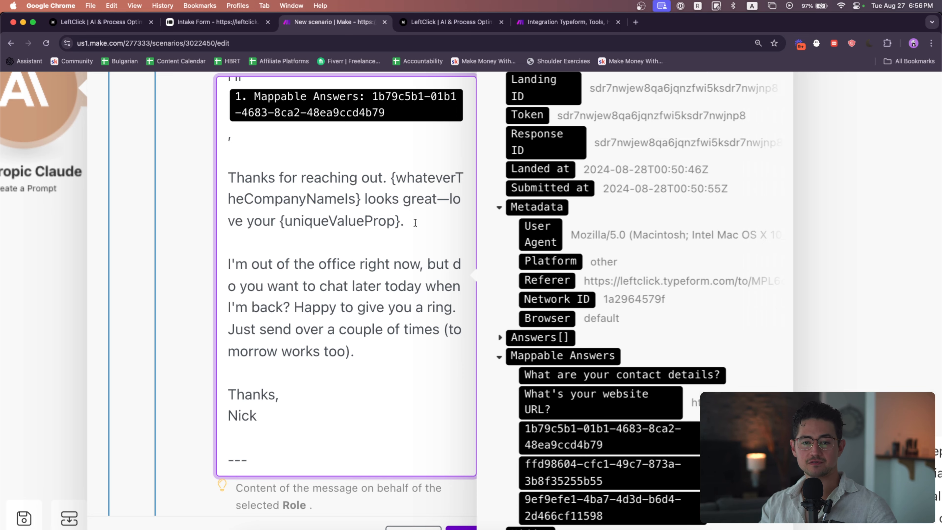
Add a second content block to the message with type Text
{"action": "scroll", "coordinate": [338, 263], "scroll_direction": "down", "scroll_amount": 5}
{"action": "scroll", "coordinate": [330, 265], "scroll_direction": "down", "scroll_amount": 2}
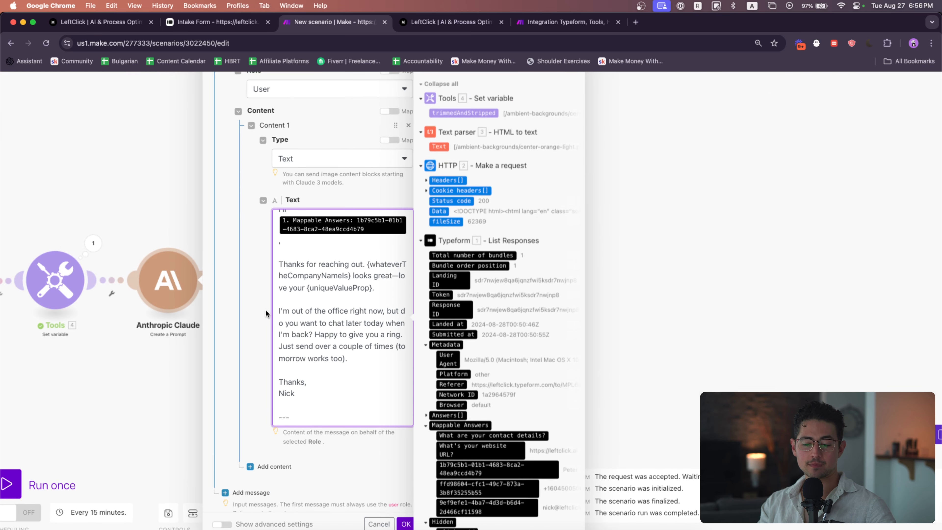
{"action": "scroll", "coordinate": [273, 289], "scroll_direction": "down", "scroll_amount": 1}
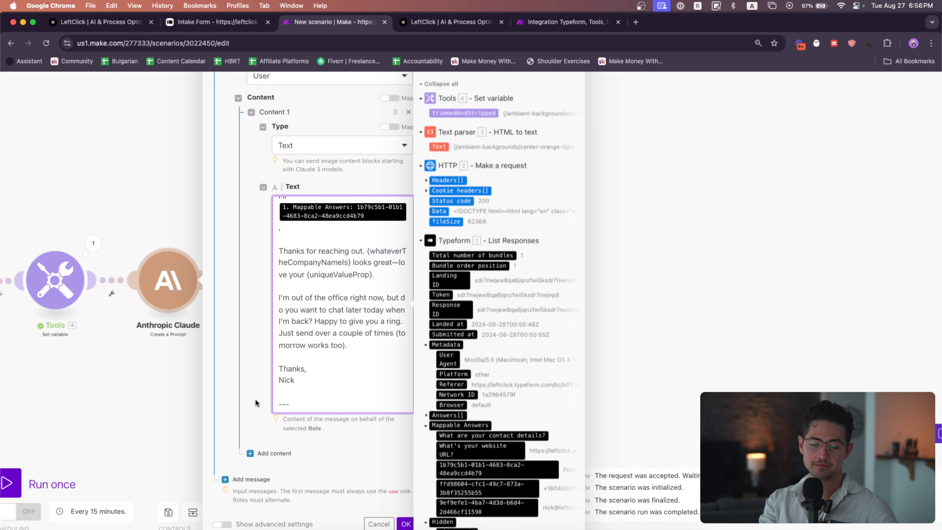
{"action": "left_click", "coordinate": [261, 451]}
{"action": "scroll", "coordinate": [297, 460], "scroll_direction": "down", "scroll_amount": 2}
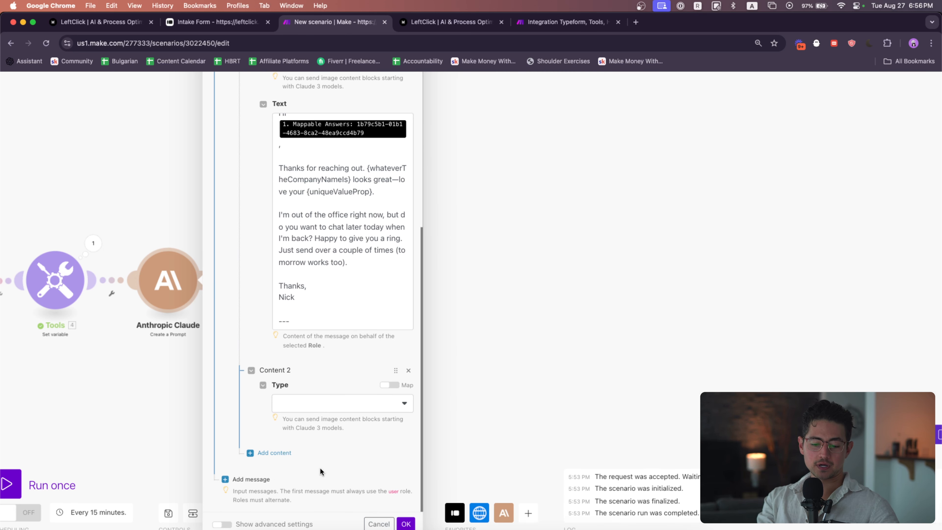
{"action": "left_click", "coordinate": [343, 405]}
{"action": "left_click", "coordinate": [331, 420]}
{"action": "left_click", "coordinate": [346, 432]}
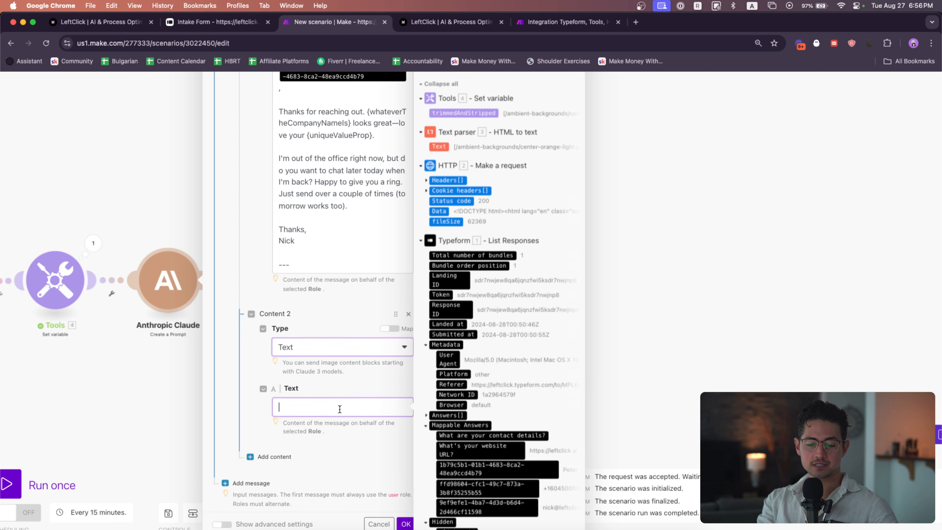
Enter "First name:" followed by Typeform's contact-name mapped answer in the second content block's Text
{"action": "type", "text": "First"}
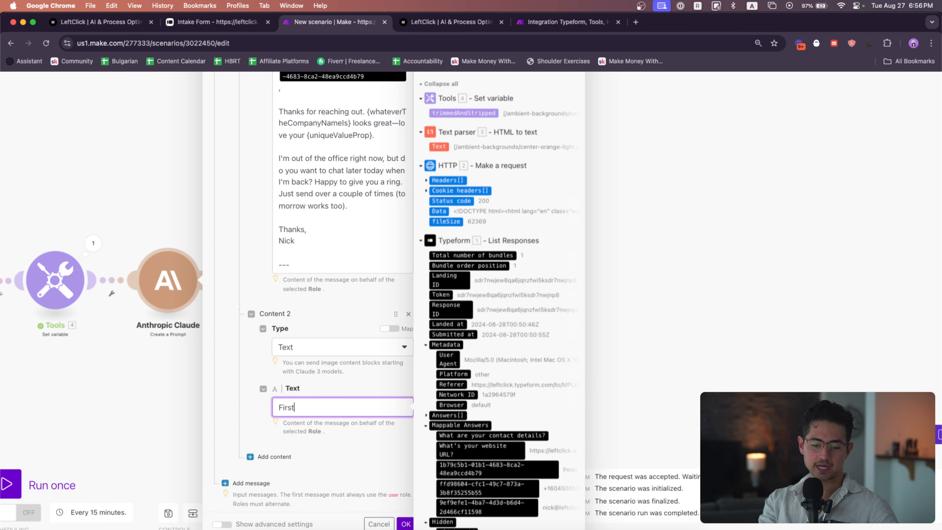
{"action": "type", "text": " name:"}
{"action": "scroll", "coordinate": [489, 294], "scroll_direction": "down", "scroll_amount": 3}
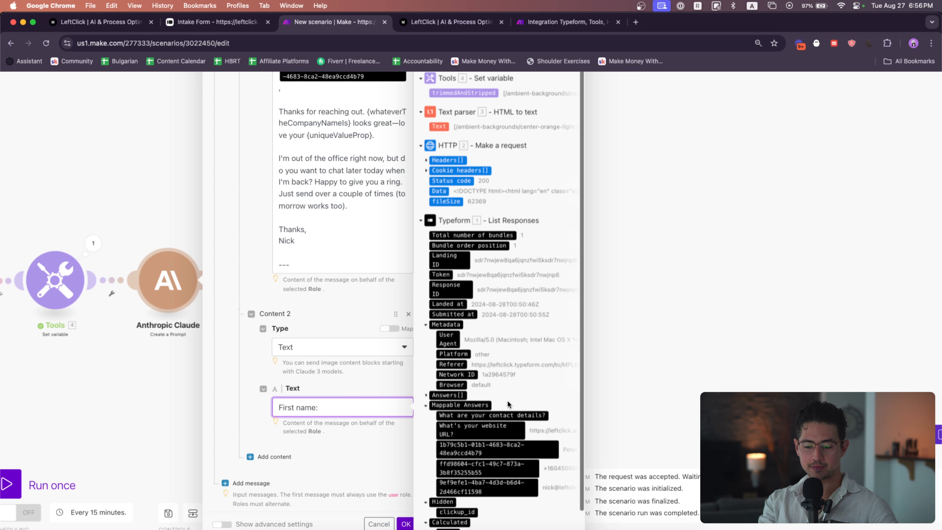
{"action": "left_click", "coordinate": [493, 421]}
{"action": "key", "text": "Return"}
{"action": "key", "text": "Return"}
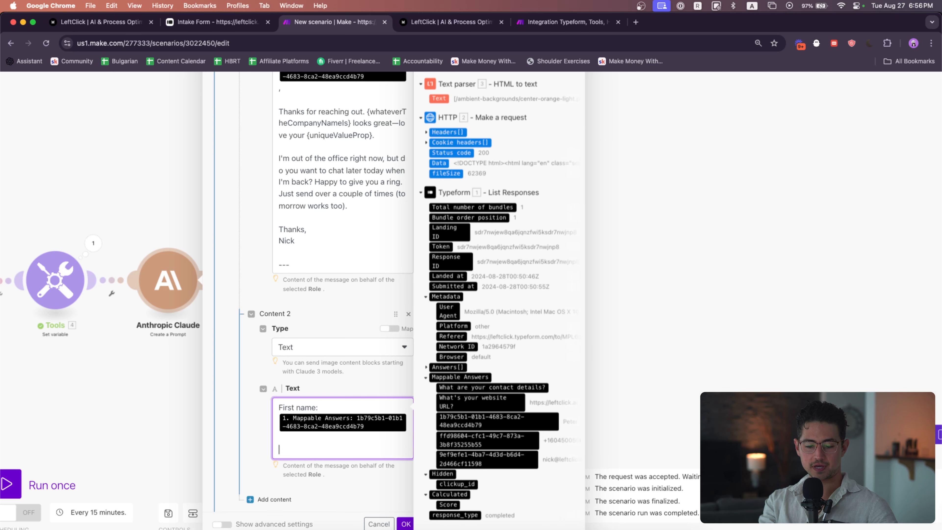
Add "Website scrape:" followed by the Tools module's trimmedAndStripped variable below the first name
{"action": "type", "text": "Website scrape:"}
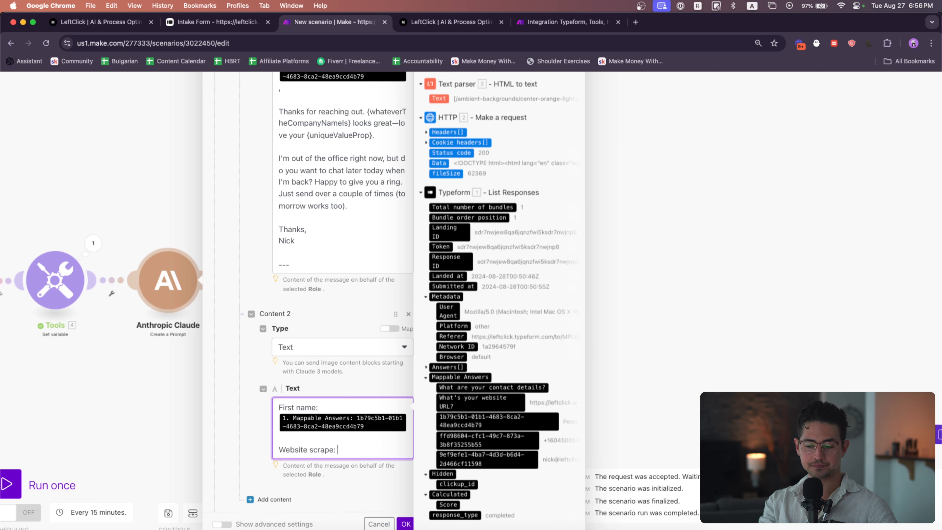
{"action": "scroll", "coordinate": [343, 156], "scroll_direction": "up", "scroll_amount": 3}
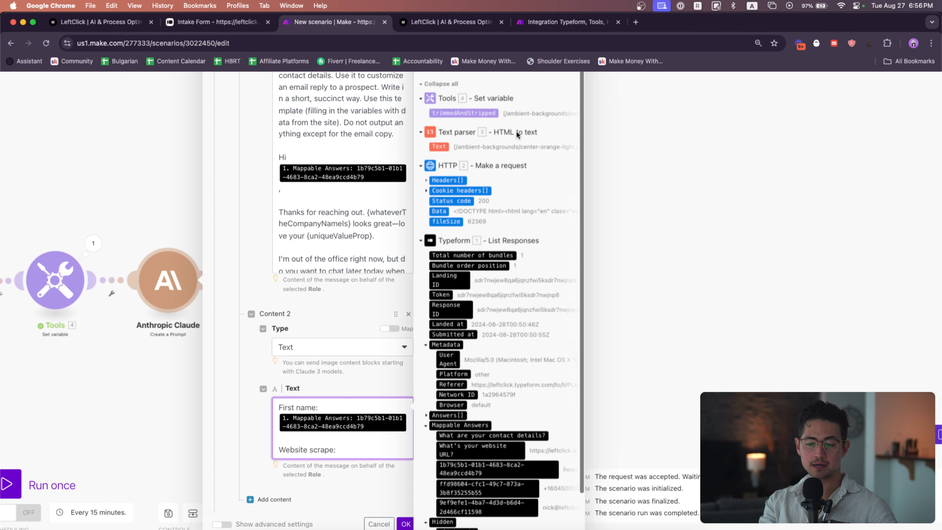
{"action": "scroll", "coordinate": [522, 115], "scroll_direction": "up", "scroll_amount": 2}
{"action": "left_click", "coordinate": [487, 118]}
{"action": "scroll", "coordinate": [497, 139], "scroll_direction": "down", "scroll_amount": 2}
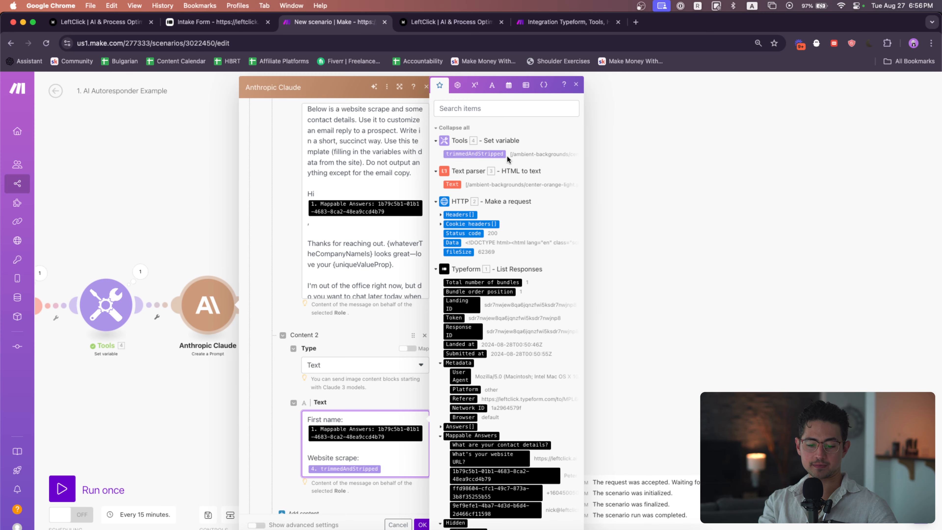
Show advanced settings and set the System Prompt to "You are a helpful, intelligent writing assistant. You don't output anything except for what you're asked."
{"action": "scroll", "coordinate": [353, 338], "scroll_direction": "down", "scroll_amount": 2}
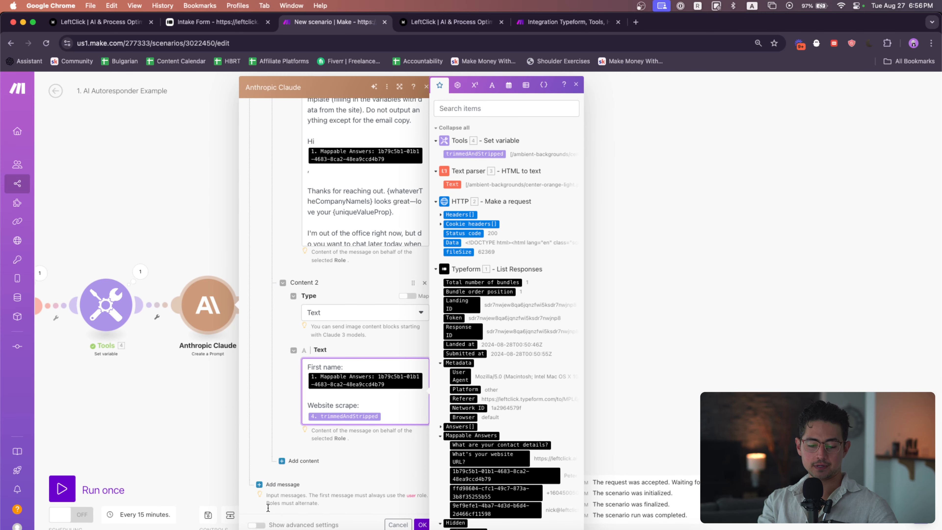
{"action": "left_click", "coordinate": [257, 525]}
{"action": "scroll", "coordinate": [321, 452], "scroll_direction": "down", "scroll_amount": 5}
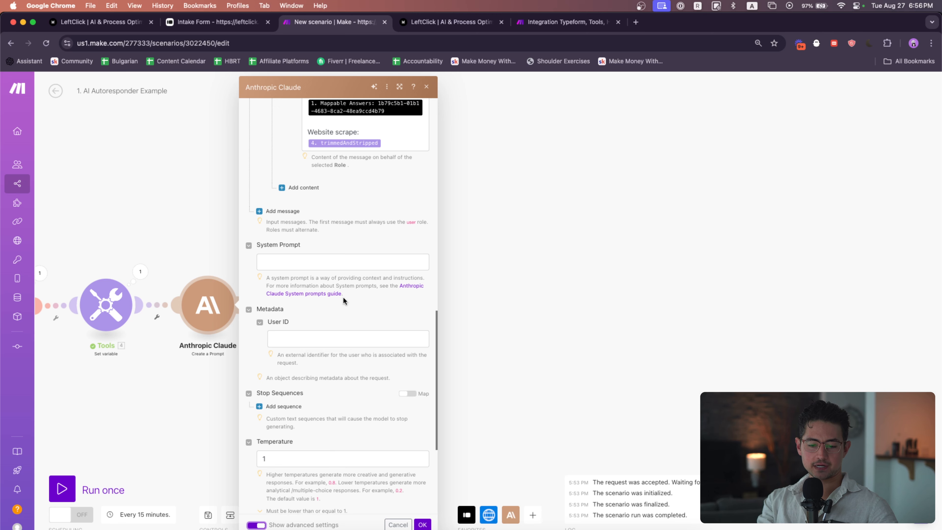
{"action": "left_click", "coordinate": [370, 262]}
{"action": "type", "text": "You are a helpful, intelligent"}
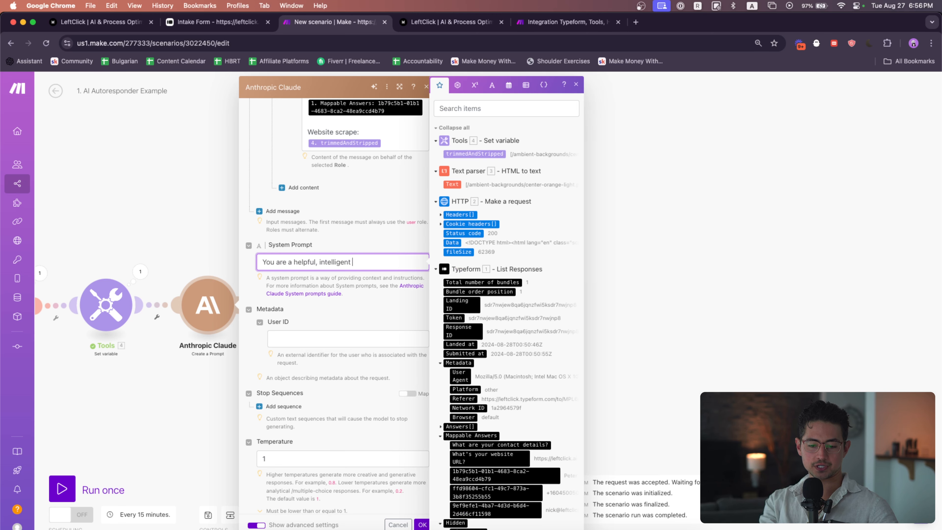
{"action": "type", "text": " writing assistant. You don't output any"}
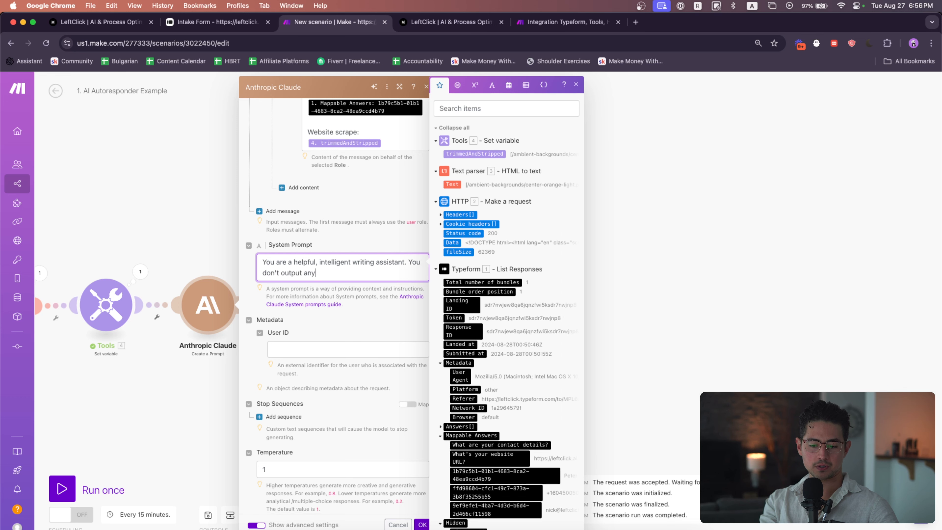
{"action": "type", "text": "thing except for what you're asked."}
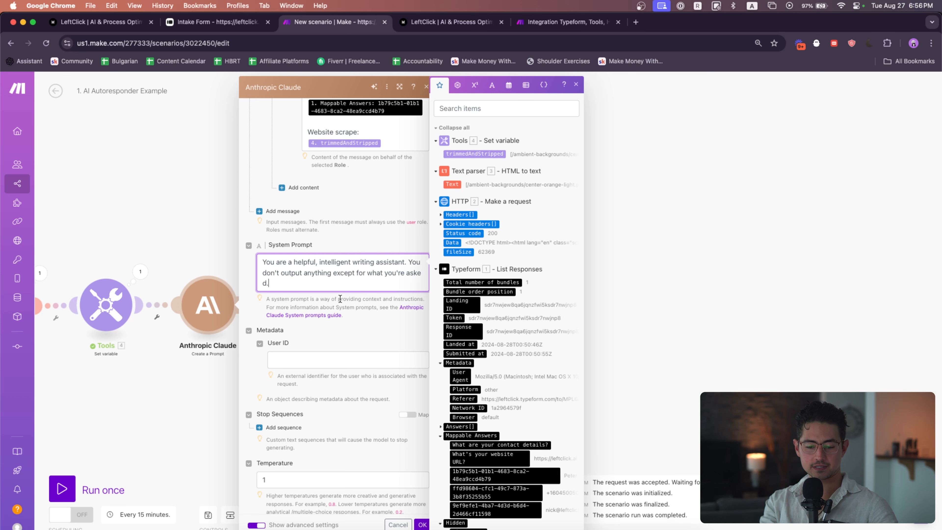
Set Temperature to 0.7 and save the Claude module settings
{"action": "scroll", "coordinate": [340, 299], "scroll_direction": "down", "scroll_amount": 4}
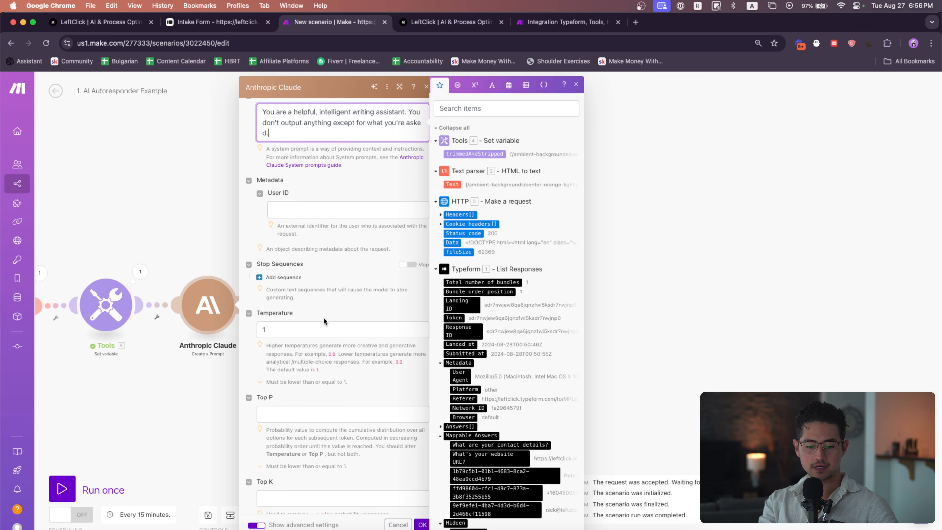
{"action": "left_click", "coordinate": [323, 327]}
{"action": "key", "text": "BackSpace"}
{"action": "type", "text": "0.7"}
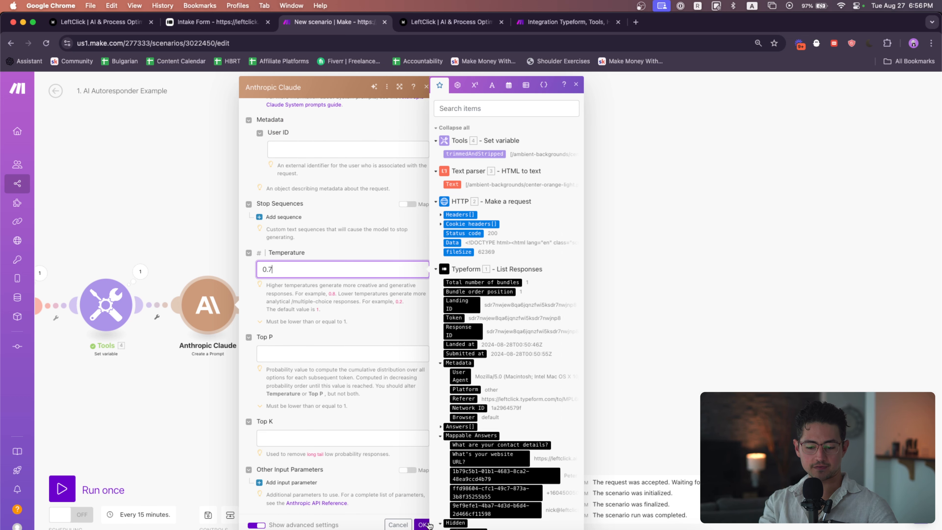
{"action": "left_click", "coordinate": [423, 524]}
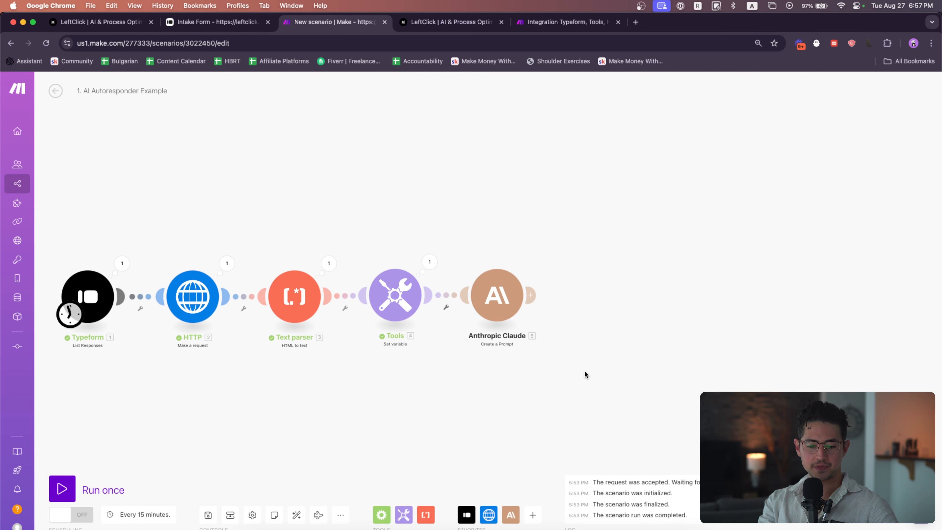
Run the scenario once
{"action": "left_click", "coordinate": [62, 488]}
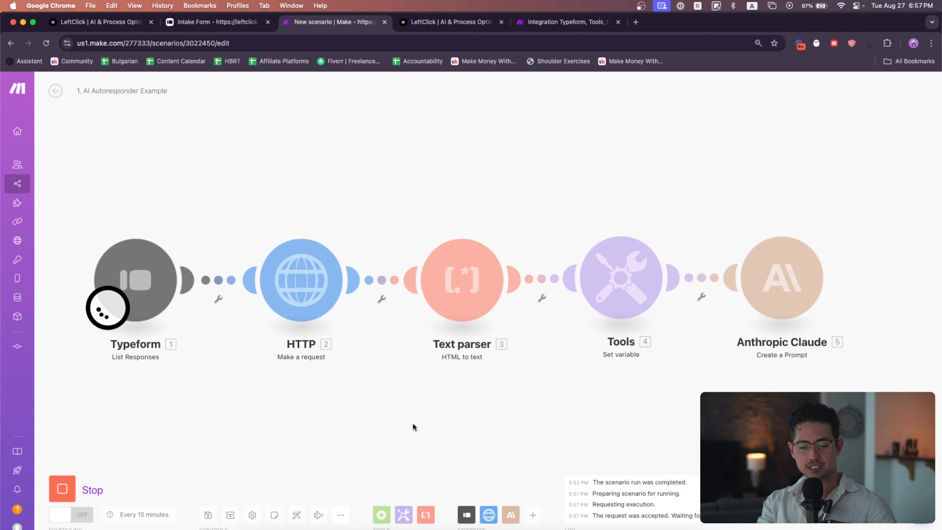
{"action": "left_click_drag", "start_coordinate": [530, 419], "coordinate": [306, 417]}
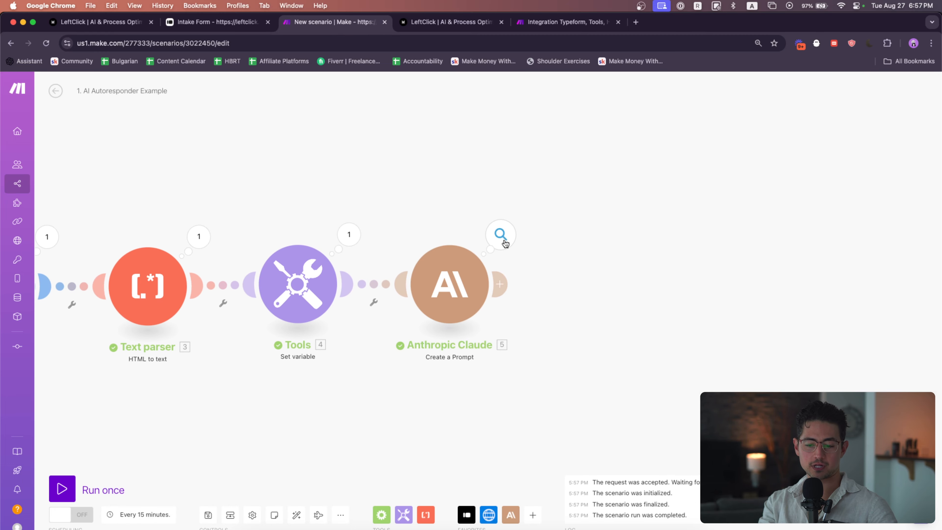
Examine the Anthropic Claude module's output text response from the run
{"action": "left_click", "coordinate": [501, 234]}
{"action": "scroll", "coordinate": [688, 276], "scroll_direction": "up", "scroll_amount": 10}
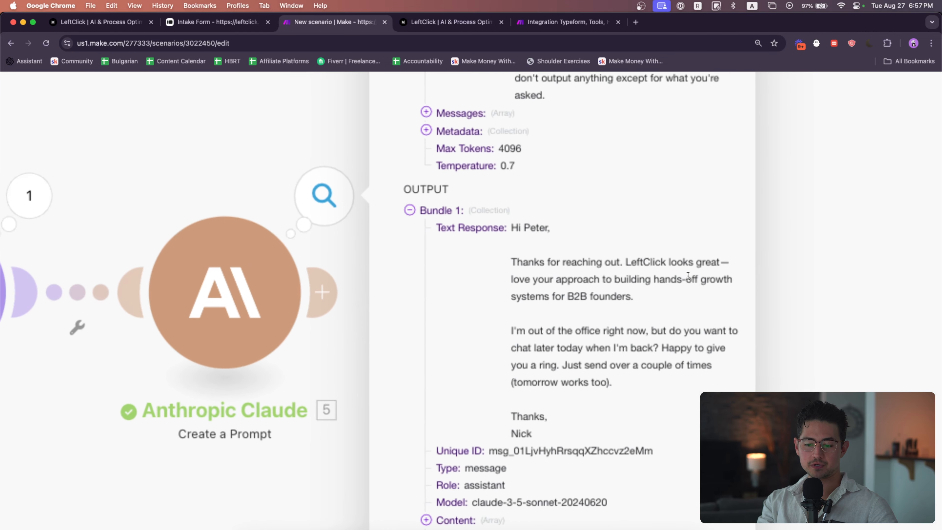
{"action": "scroll", "coordinate": [560, 230], "scroll_direction": "right", "scroll_amount": 4}
{"action": "scroll", "coordinate": [488, 207], "scroll_direction": "right", "scroll_amount": 2}
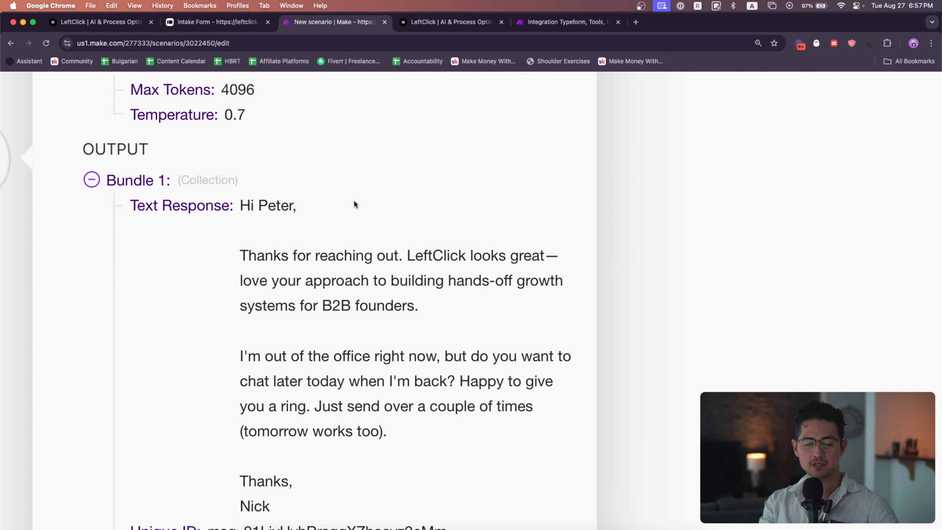
{"action": "scroll", "coordinate": [354, 201], "scroll_direction": "down", "scroll_amount": 1}
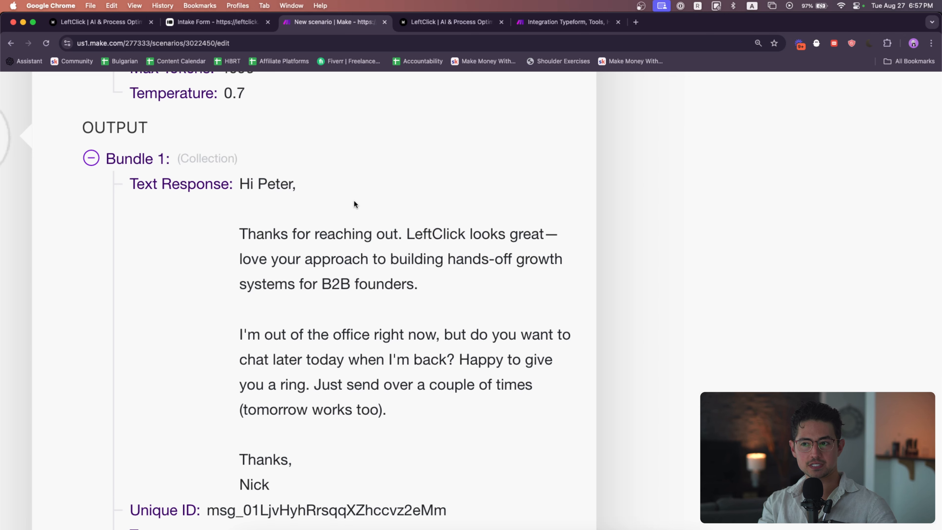
{"action": "scroll", "coordinate": [312, 167], "scroll_direction": "down", "scroll_amount": 1}
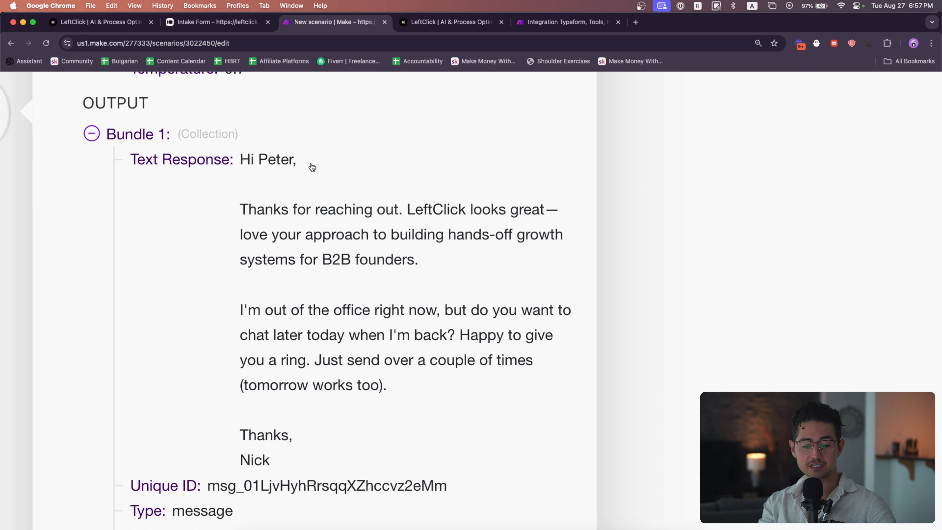
{"action": "left_click_drag", "start_coordinate": [239, 157], "coordinate": [345, 451]}
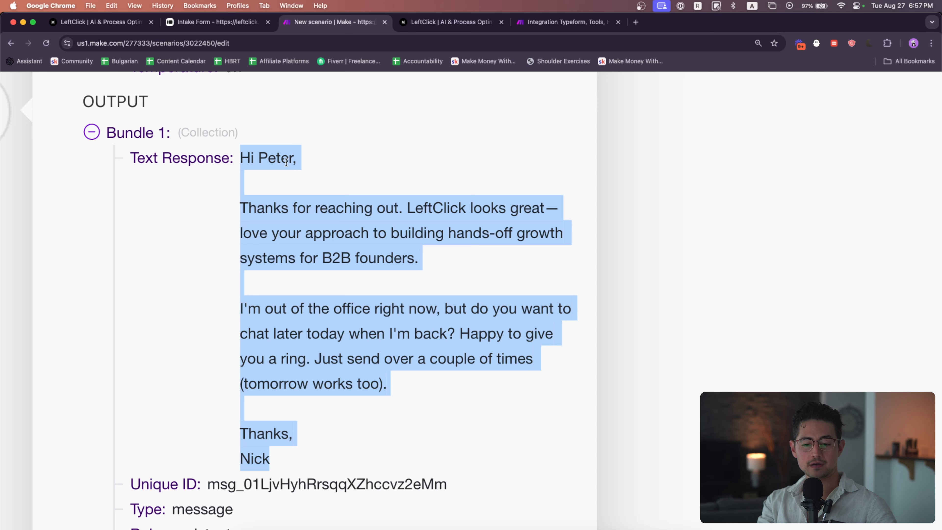
{"action": "double_click", "coordinate": [438, 210]}
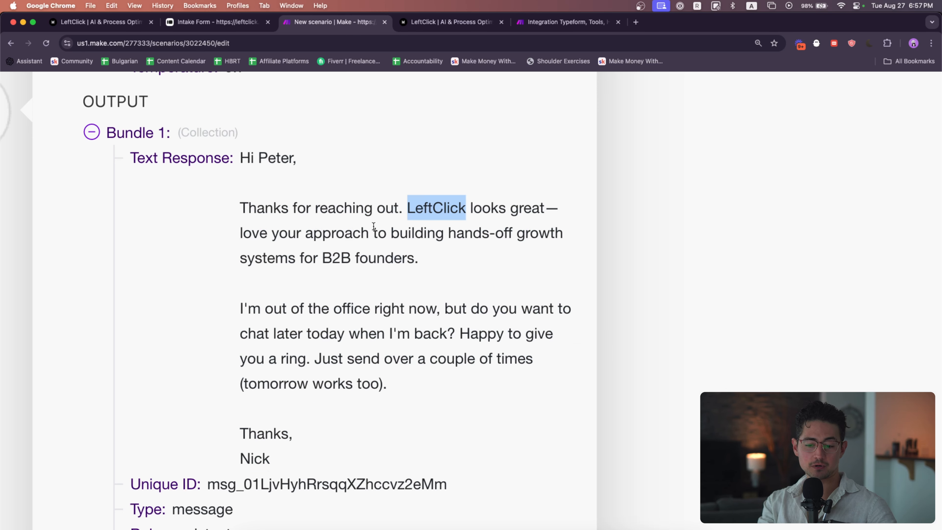
{"action": "left_click_drag", "start_coordinate": [414, 260], "coordinate": [385, 244]}
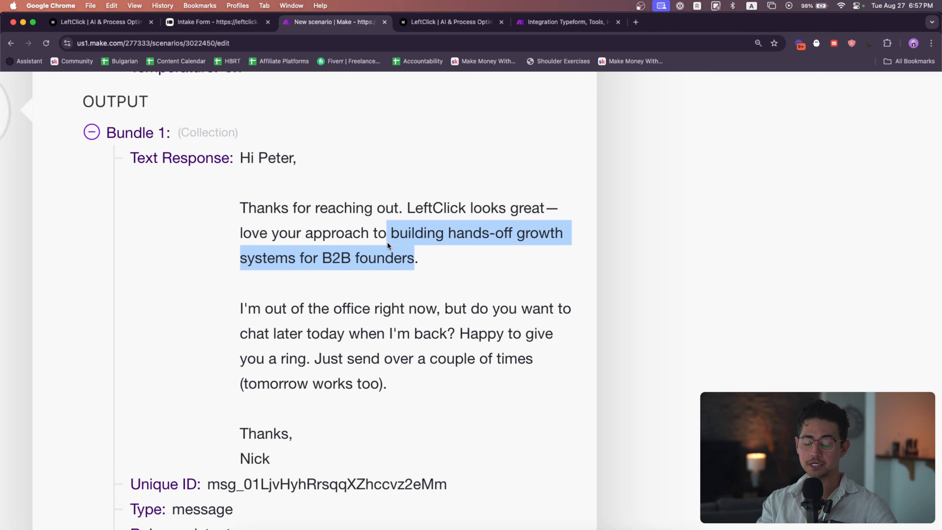
{"action": "left_click", "coordinate": [421, 279]}
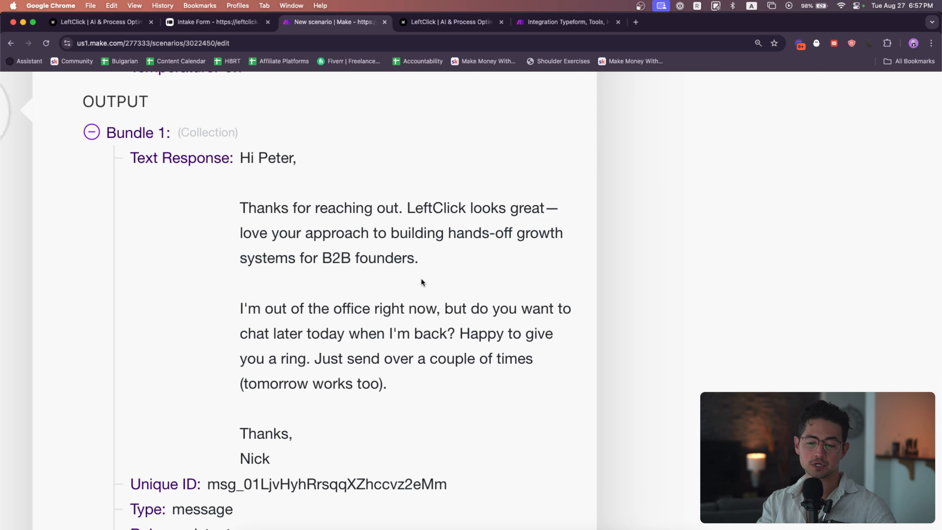
{"action": "scroll", "coordinate": [495, 297], "scroll_direction": "down", "scroll_amount": 4}
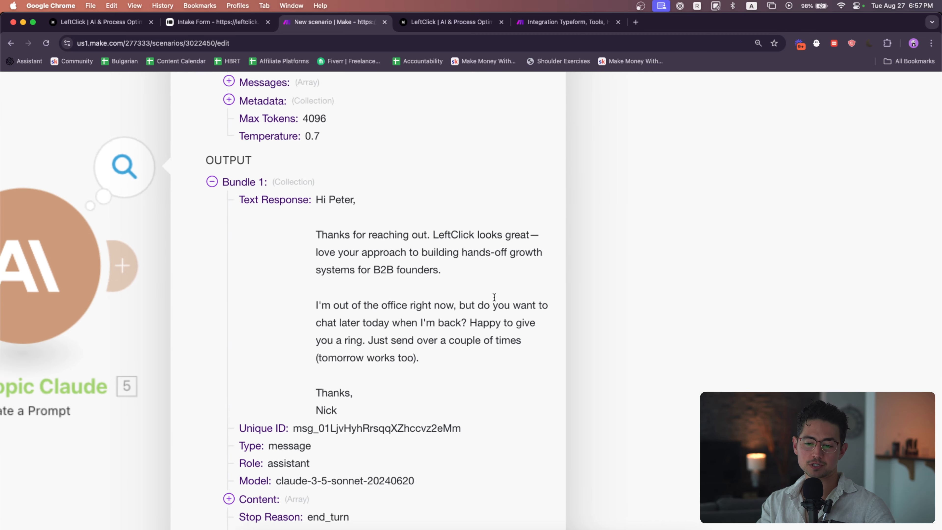
{"action": "scroll", "coordinate": [506, 321], "scroll_direction": "right", "scroll_amount": 1}
{"action": "scroll", "coordinate": [441, 361], "scroll_direction": "down", "scroll_amount": 3}
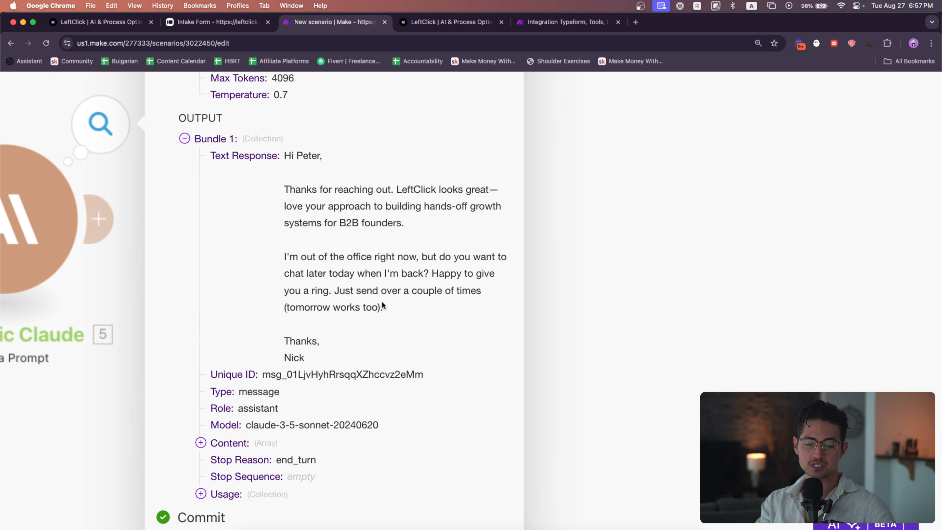
{"action": "scroll", "coordinate": [366, 344], "scroll_direction": "down", "scroll_amount": 5}
{"action": "scroll", "coordinate": [384, 342], "scroll_direction": "left", "scroll_amount": 2}
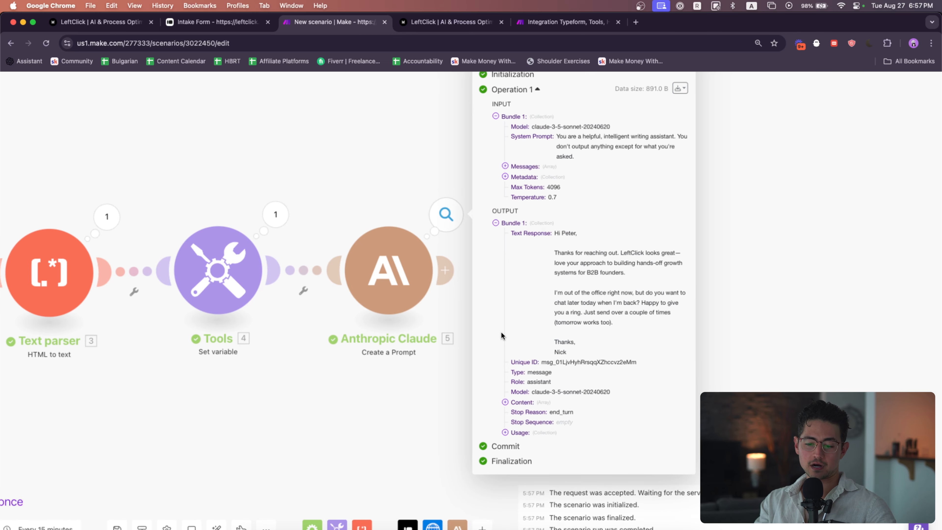
{"action": "scroll", "coordinate": [576, 315], "scroll_direction": "down", "scroll_amount": 5}
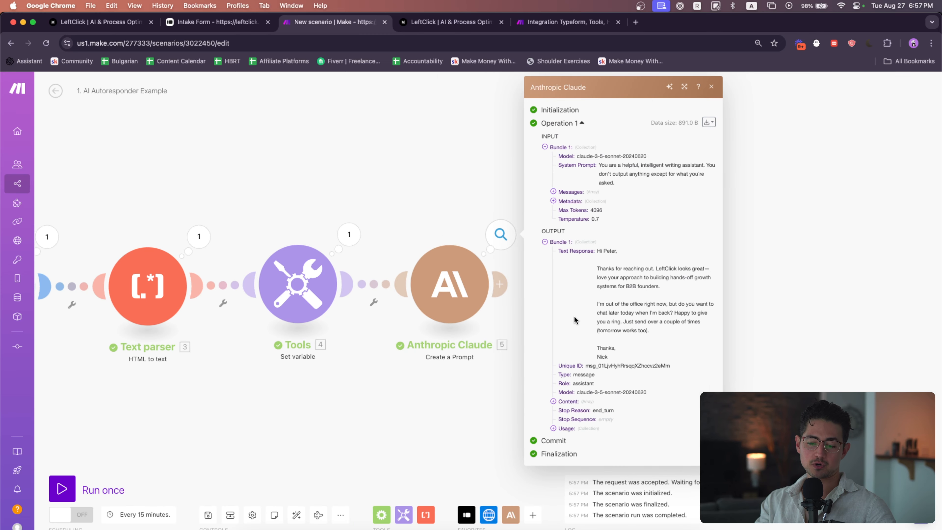
Add an Email "Send an Email" module after the Anthropic Claude module
{"action": "left_click", "coordinate": [480, 388]}
{"action": "left_click_drag", "start_coordinate": [421, 380], "coordinate": [561, 373]}
{"action": "scroll", "coordinate": [519, 380], "scroll_direction": "down", "scroll_amount": 2}
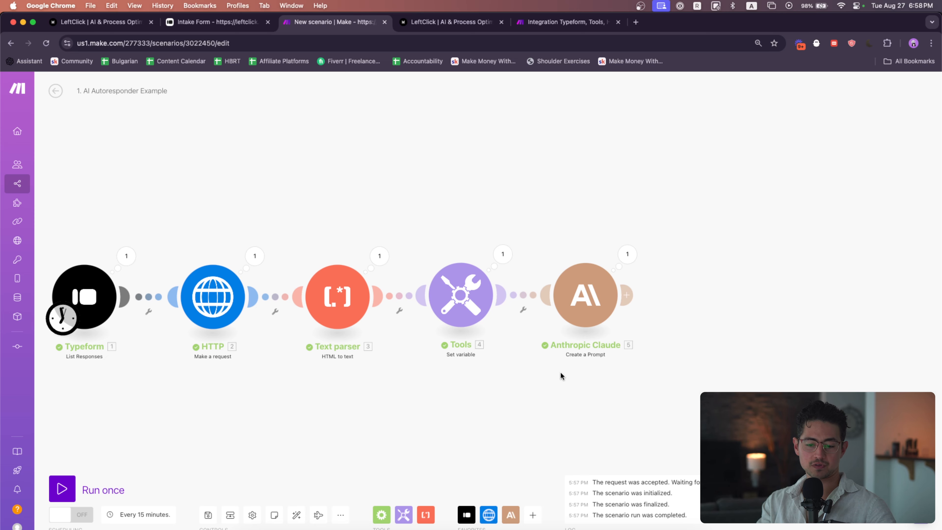
{"action": "scroll", "coordinate": [560, 372], "scroll_direction": "down", "scroll_amount": 2}
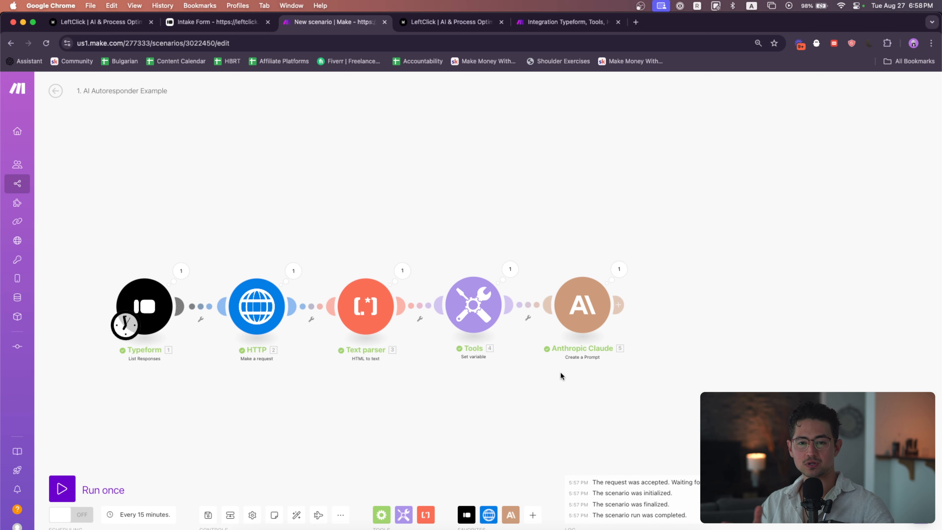
{"action": "scroll", "coordinate": [560, 372], "scroll_direction": "right", "scroll_amount": 1}
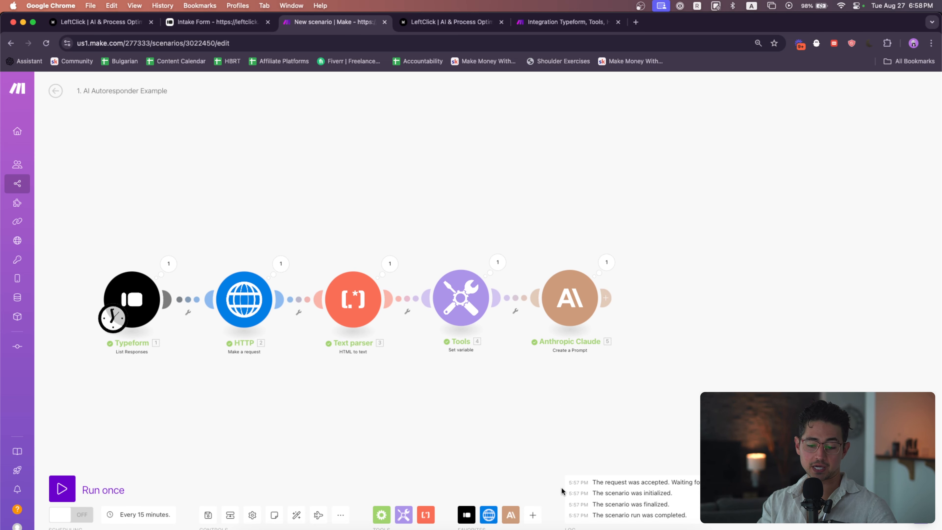
{"action": "left_click", "coordinate": [533, 515]}
{"action": "type", "text": "email"}
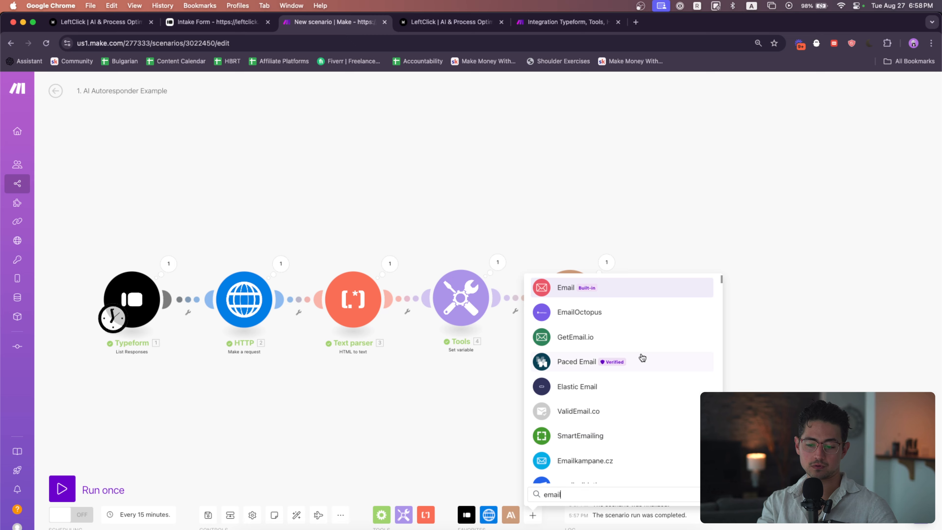
{"action": "left_click", "coordinate": [657, 288]}
{"action": "scroll", "coordinate": [628, 356], "scroll_direction": "down", "scroll_amount": 6}
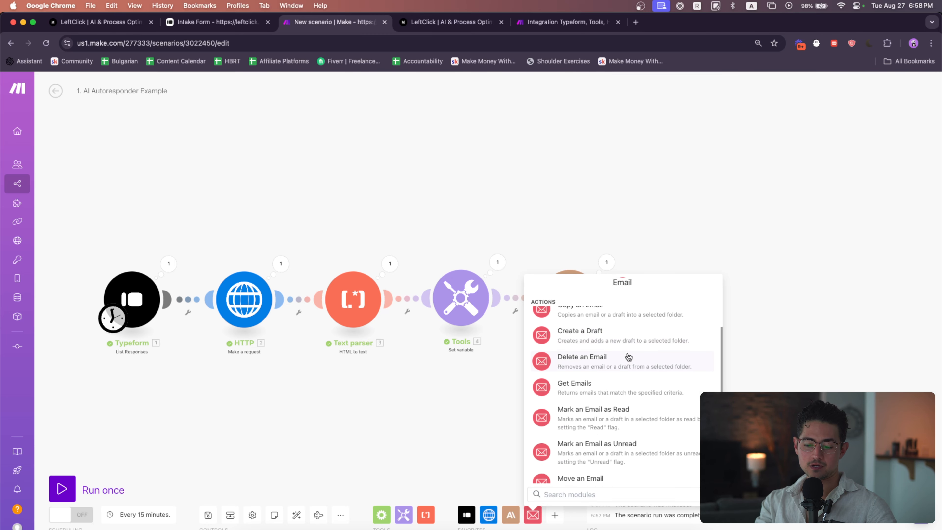
{"action": "left_click", "coordinate": [611, 409]}
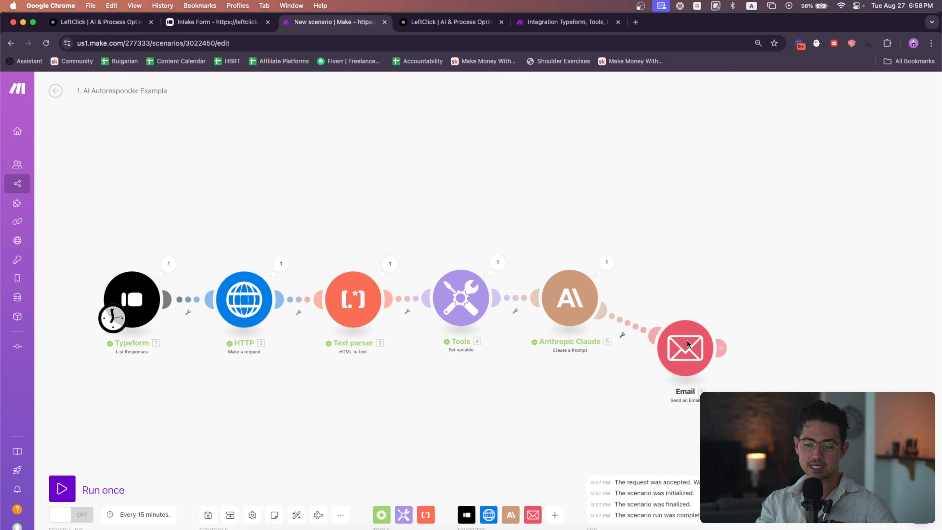
Select the Jul 19 2024 mailbox connection and set Save message after sending to Yes
{"action": "left_click", "coordinate": [685, 304]}
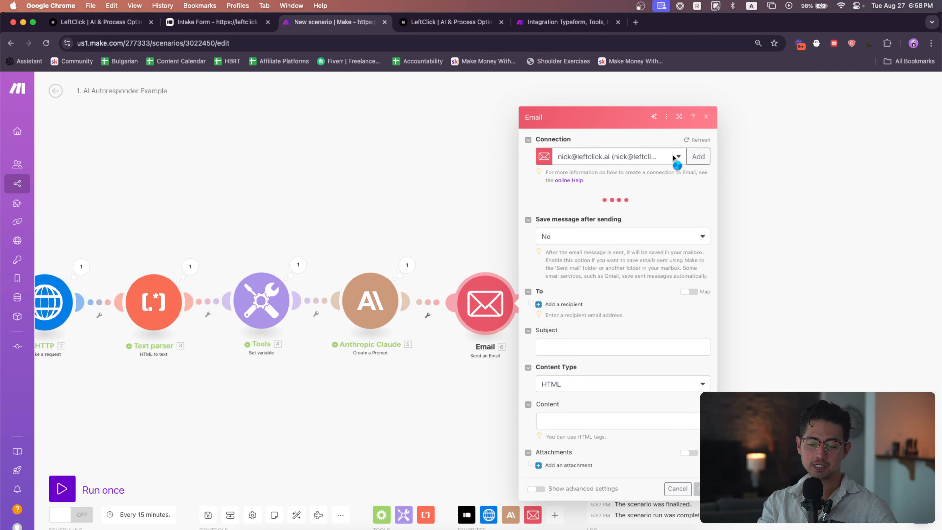
{"action": "left_click", "coordinate": [677, 169]}
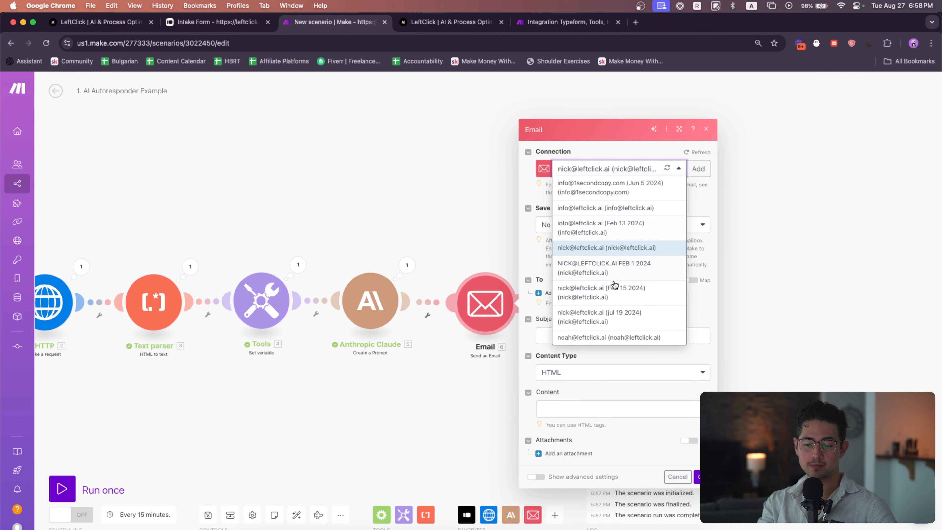
{"action": "left_click", "coordinate": [623, 314]}
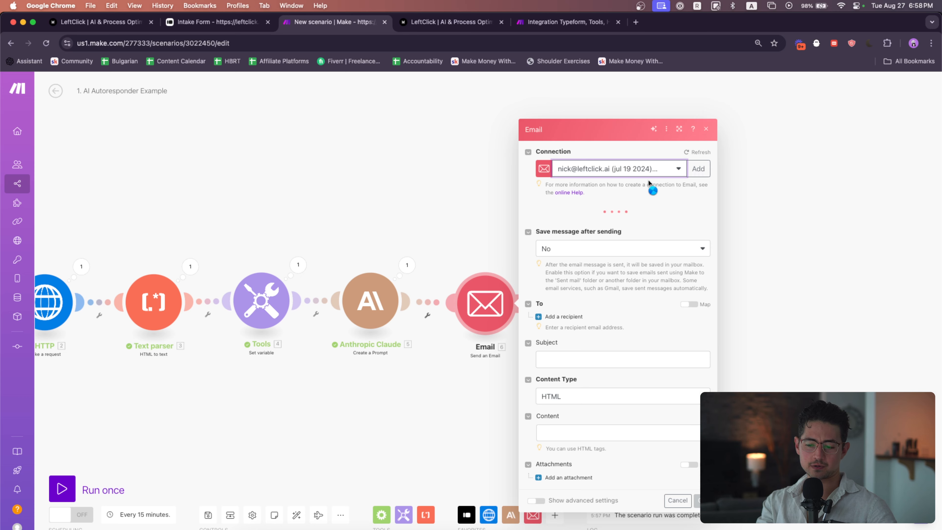
{"action": "left_click", "coordinate": [648, 230]}
{"action": "left_click", "coordinate": [637, 239]}
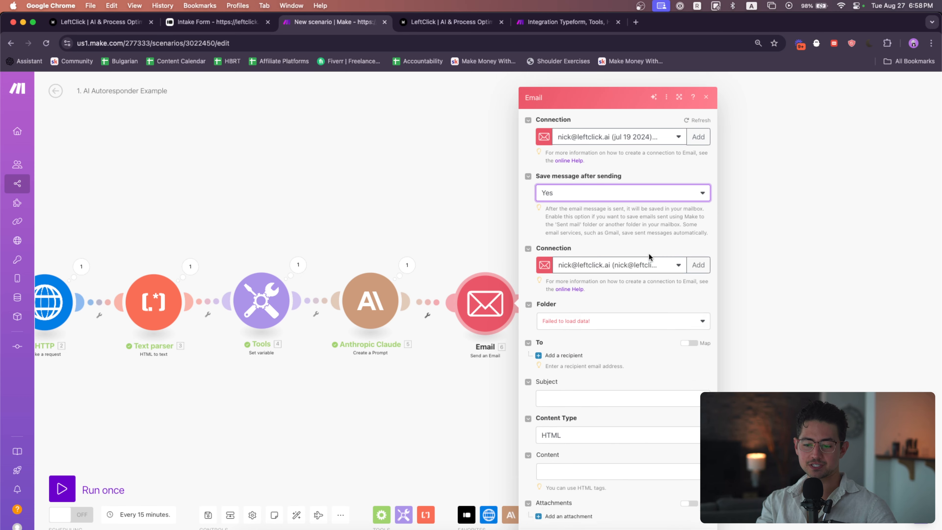
Choose the Jul 19 2024 connection for saving and set the Folder to INBOX
{"action": "left_click", "coordinate": [664, 257]}
{"action": "left_click", "coordinate": [645, 398]}
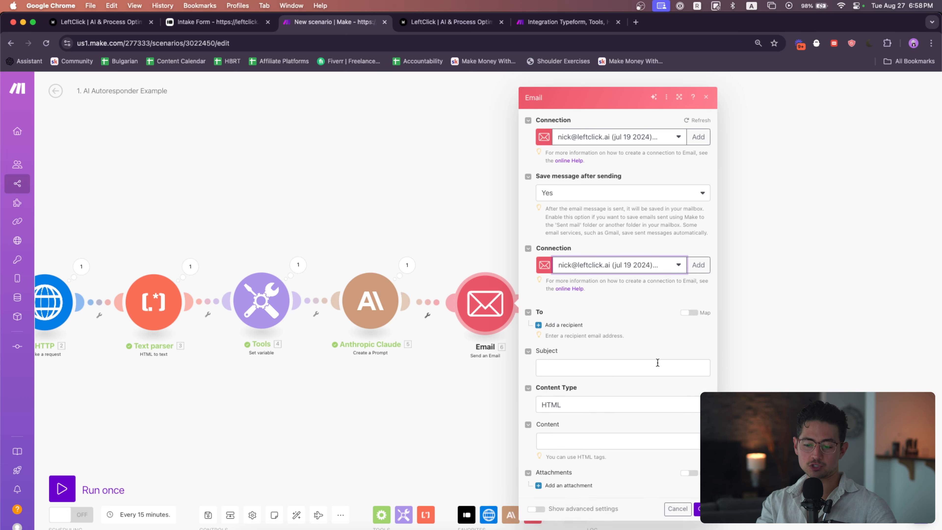
{"action": "left_click", "coordinate": [680, 311]}
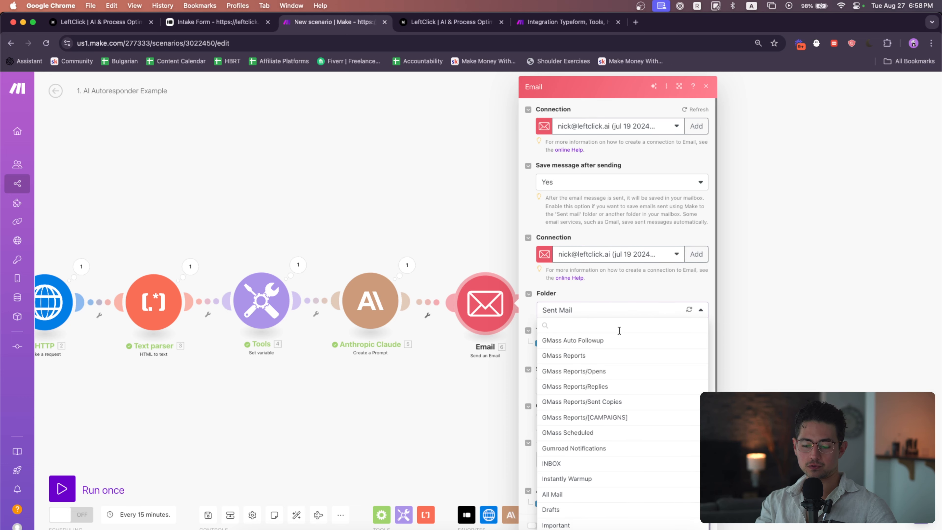
{"action": "left_click", "coordinate": [597, 423]}
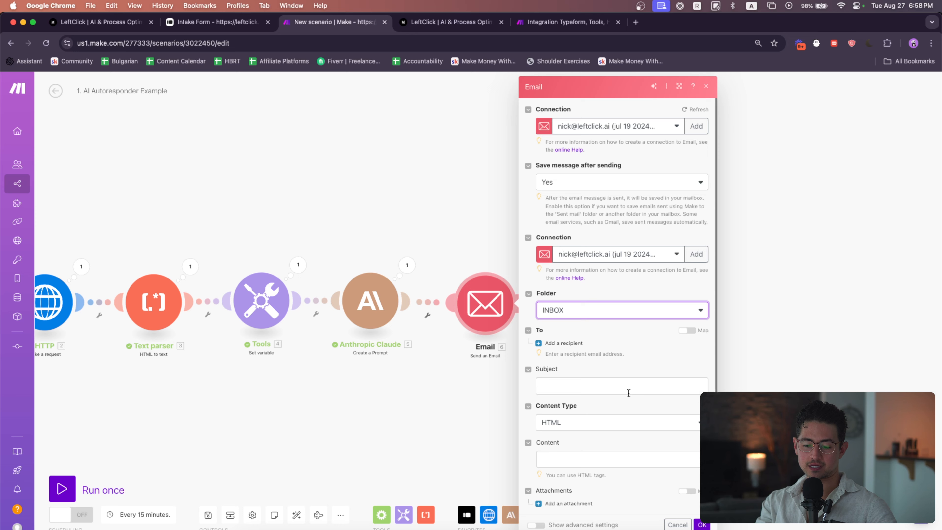
Add a recipient and enter the recipient's email address
{"action": "left_click", "coordinate": [580, 350]}
{"action": "scroll", "coordinate": [577, 344], "scroll_direction": "down", "scroll_amount": 1}
{"action": "left_click", "coordinate": [593, 323]}
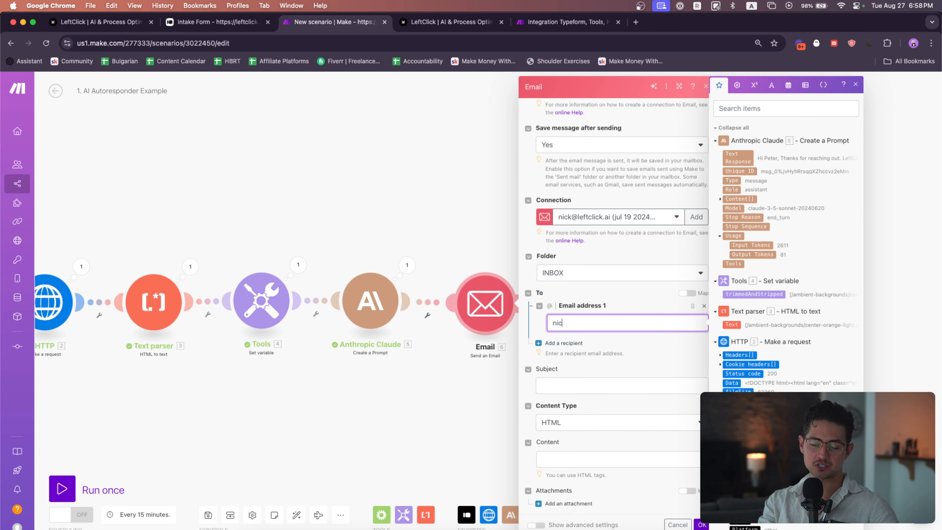
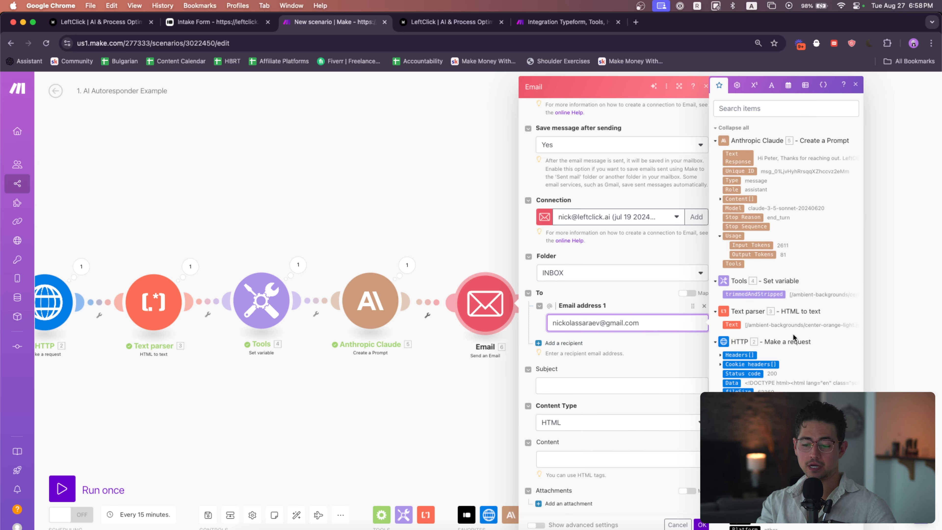
Set the Subject to "Thanks for filling out our intake form"
{"action": "scroll", "coordinate": [793, 336], "scroll_direction": "down", "scroll_amount": 5}
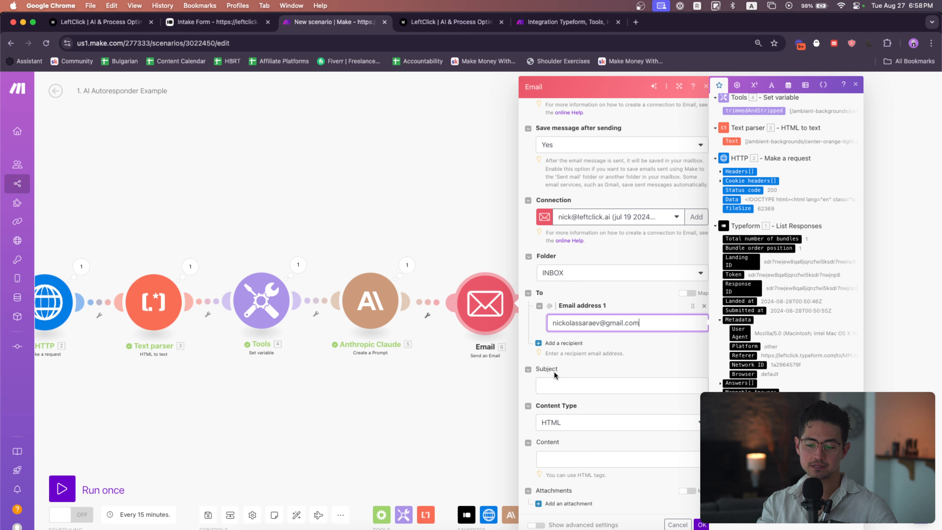
{"action": "left_click", "coordinate": [582, 386]}
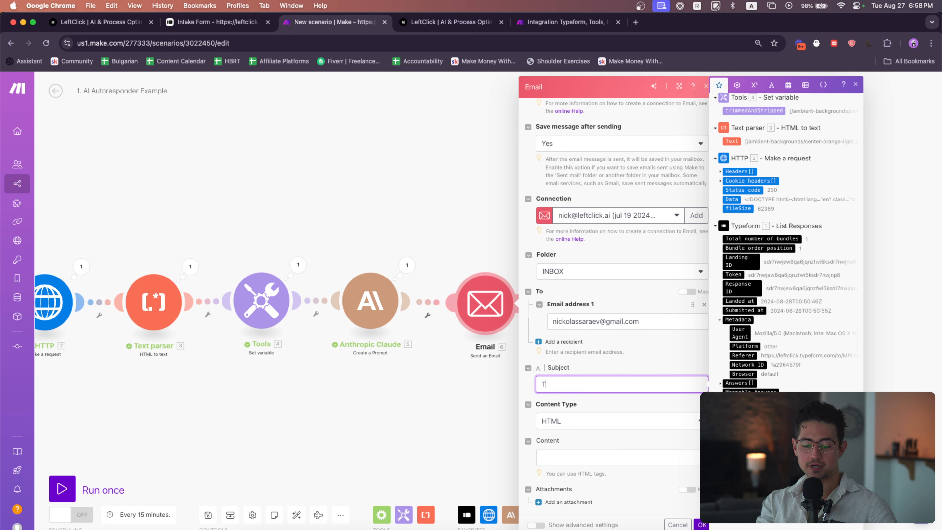
{"action": "type", "text": "Thanks for filling"}
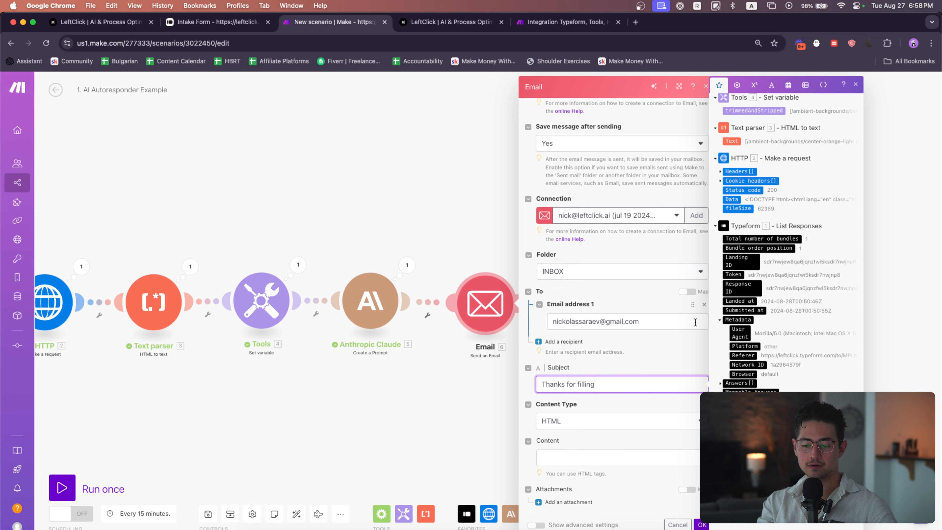
{"action": "type", "text": " out our intake form"}
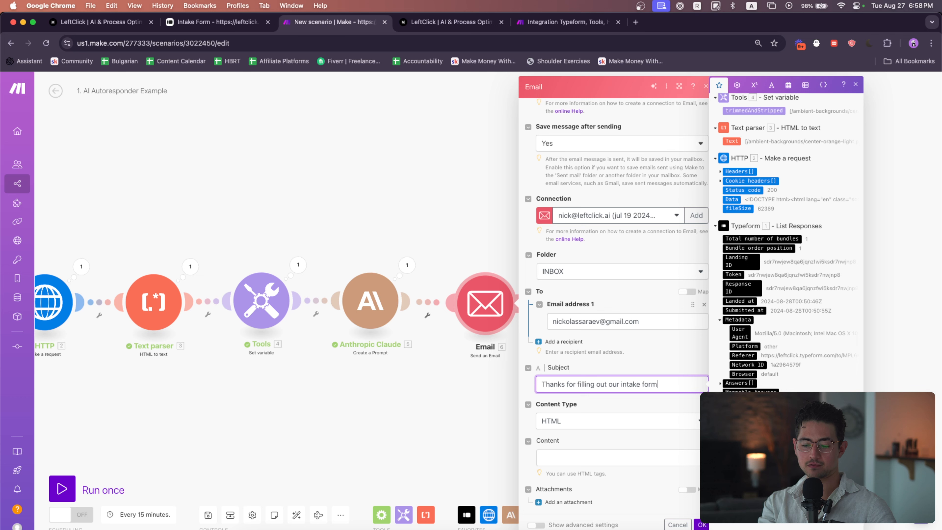
Set the email's Content Type to Plaintext
{"action": "left_click", "coordinate": [621, 420]}
{"action": "left_click", "coordinate": [626, 449]}
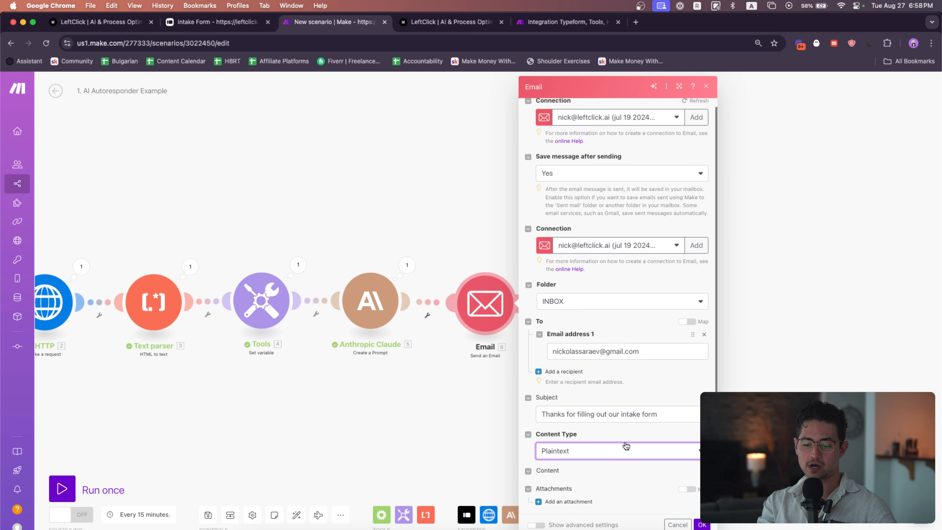
Start the Content body with "Hello", the mapped Typeform answer for the person's name, and a comma
{"action": "scroll", "coordinate": [627, 445], "scroll_direction": "down", "scroll_amount": 1}
{"action": "left_click", "coordinate": [613, 469]}
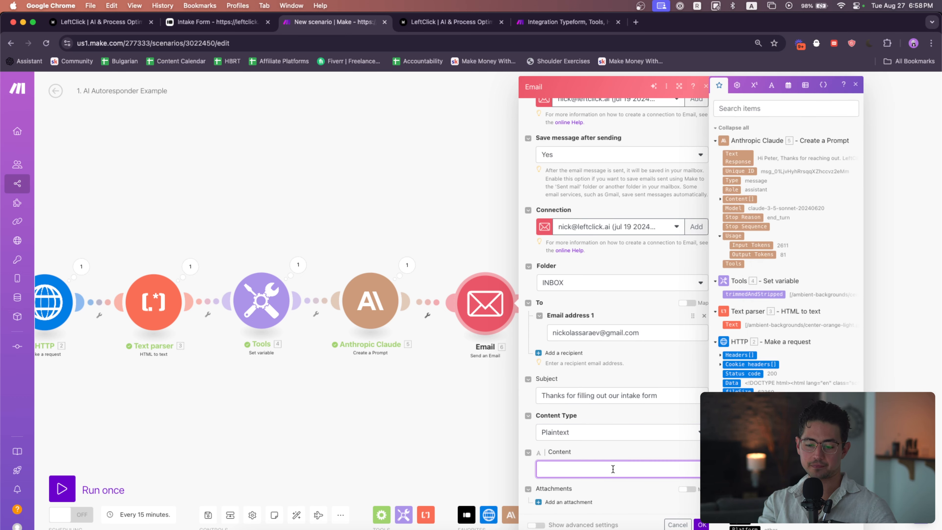
{"action": "type", "text": "Hello,"}
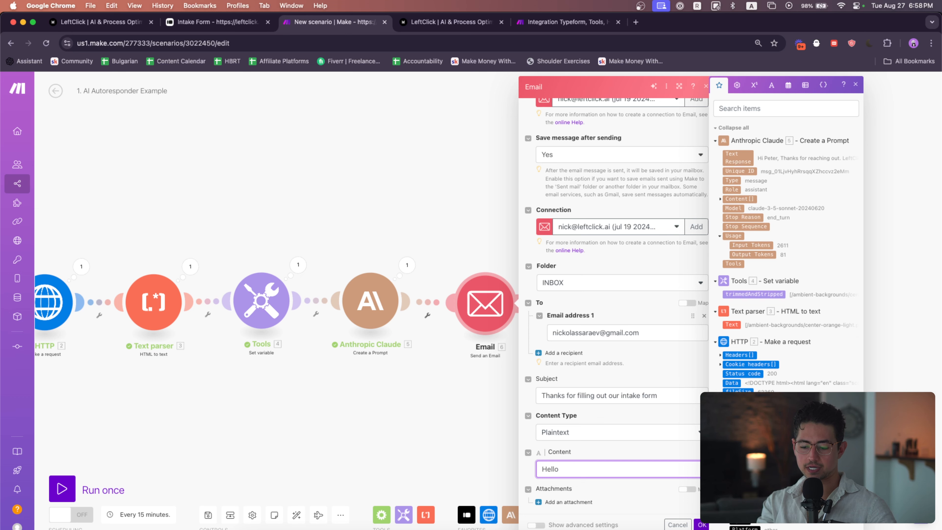
{"action": "scroll", "coordinate": [786, 245], "scroll_direction": "down", "scroll_amount": 5}
{"action": "left_click", "coordinate": [746, 435]}
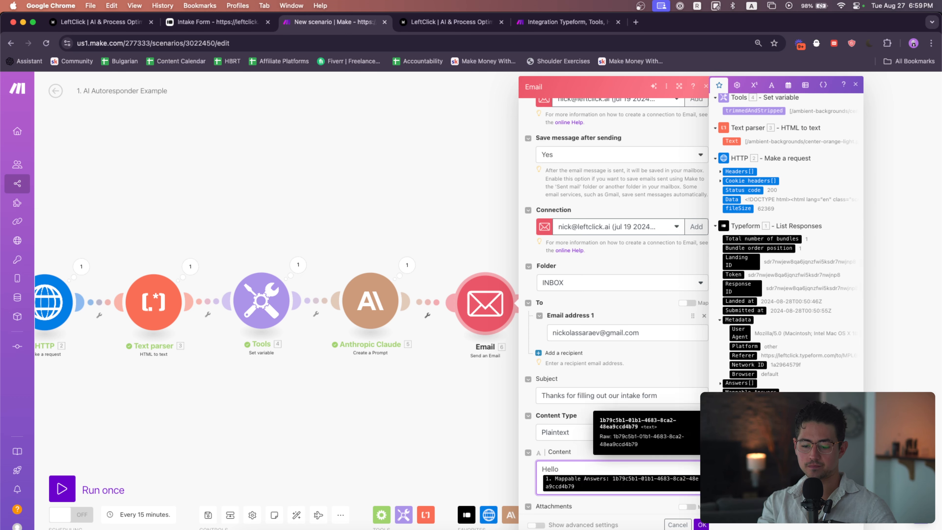
{"action": "type", "text": ","}
{"action": "key", "text": "Return"}
{"action": "key", "text": "Return"}
Add "This is the WorkflowLoop team." and "We wanted to let you know that we've received your submission." as separate paragraphs
{"action": "type", "text": "This is the"}
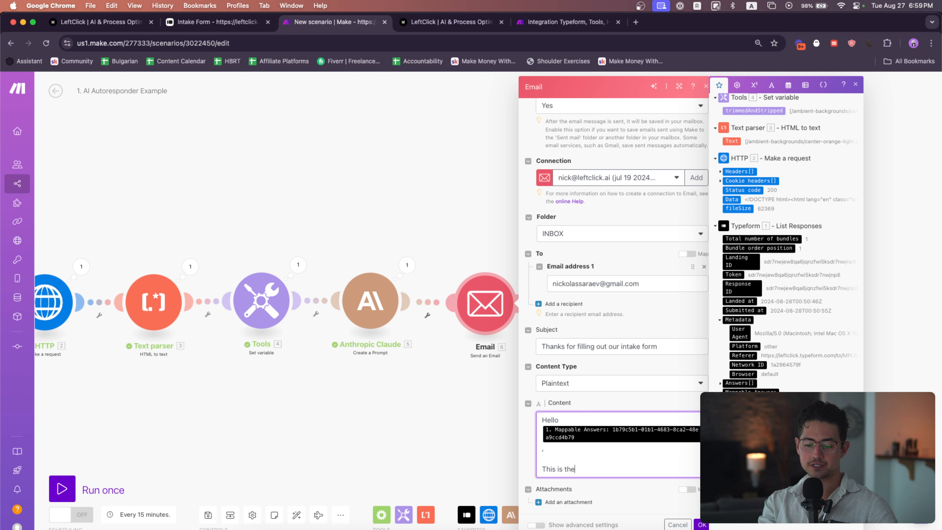
{"action": "type", "text": " Workflow Loop tea"}
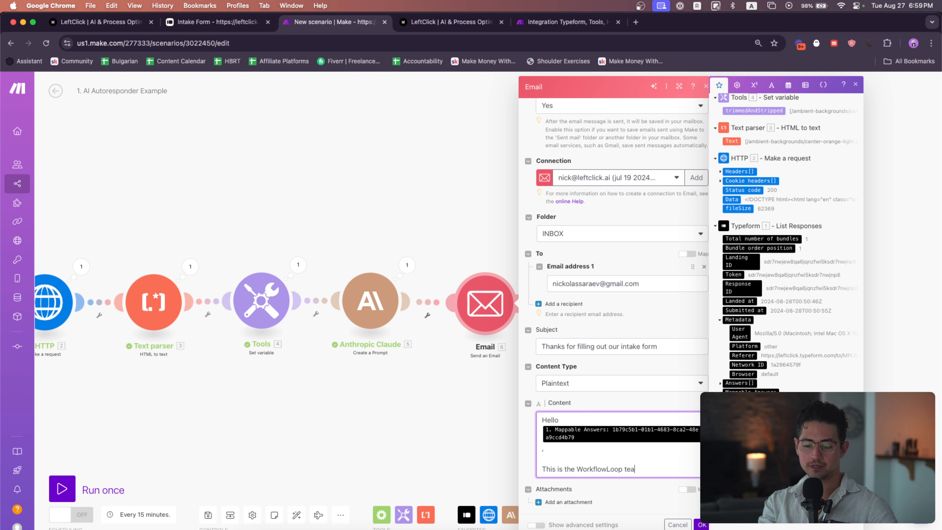
{"action": "type", "text": "m. We wanted to let yo"}
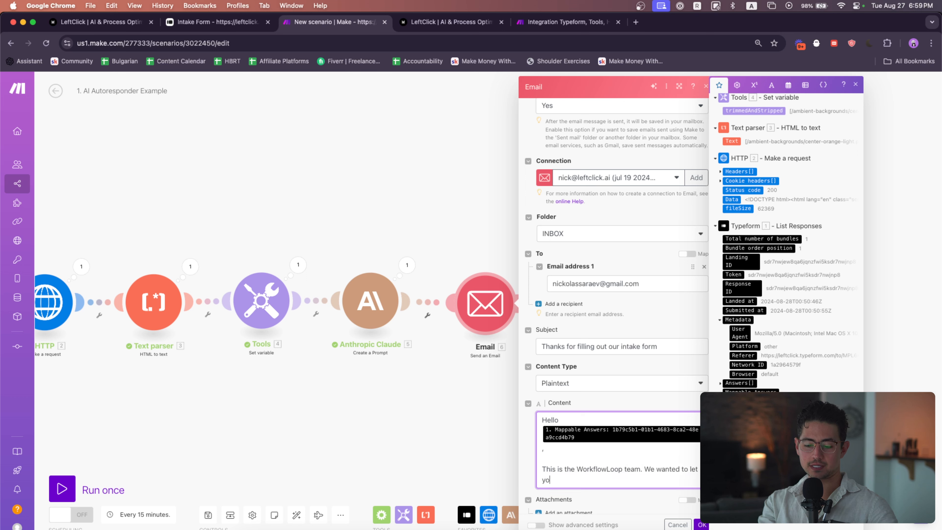
{"action": "type", "text": "u know that we've received"}
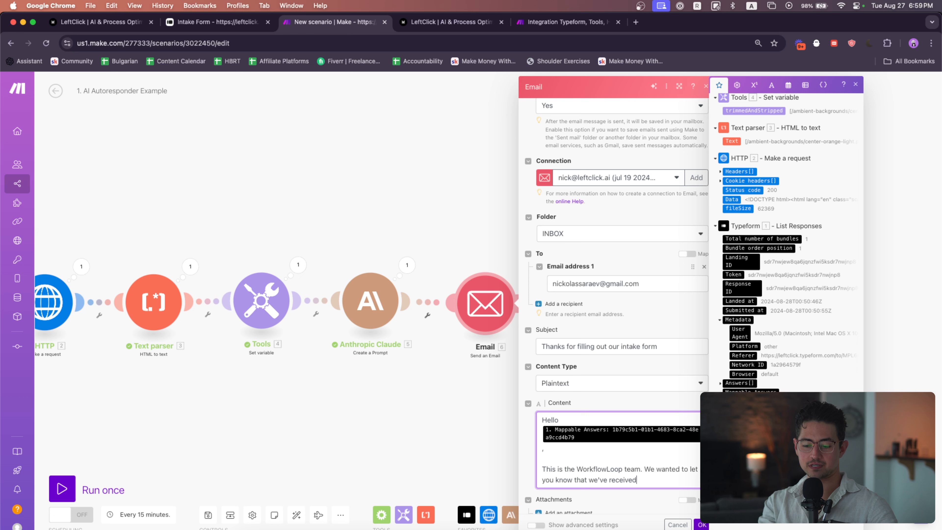
{"action": "type", "text": " your submission"}
{"action": "scroll", "coordinate": [607, 401], "scroll_direction": "down", "scroll_amount": 1}
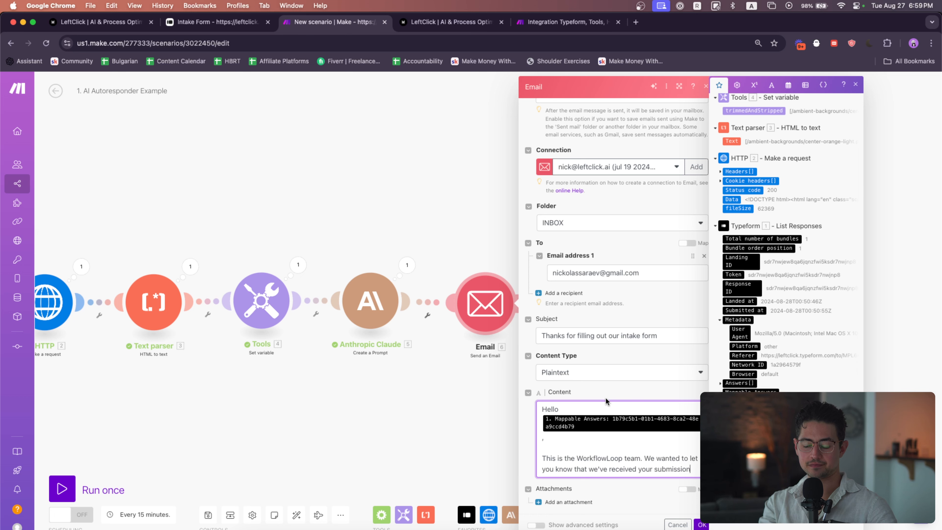
{"action": "type", "text": "."}
{"action": "left_click", "coordinate": [646, 460]}
{"action": "key", "text": "Return"}
{"action": "key", "text": "Return"}
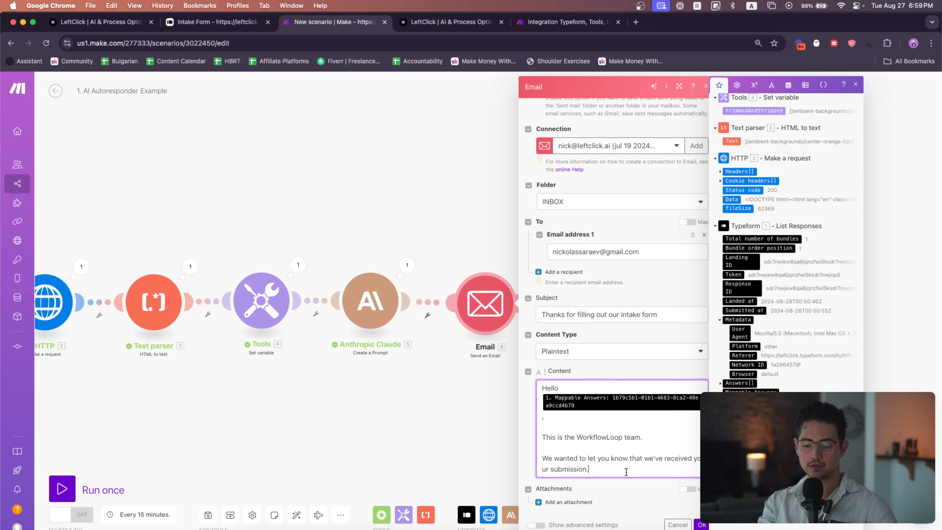
Extend the submission sentence to end with "and we're excited to get back to you."
{"action": "left_click", "coordinate": [626, 473]}
{"action": "key", "text": "BackSpace"}
{"action": "type", "text": "and we're excited to get back to you."}
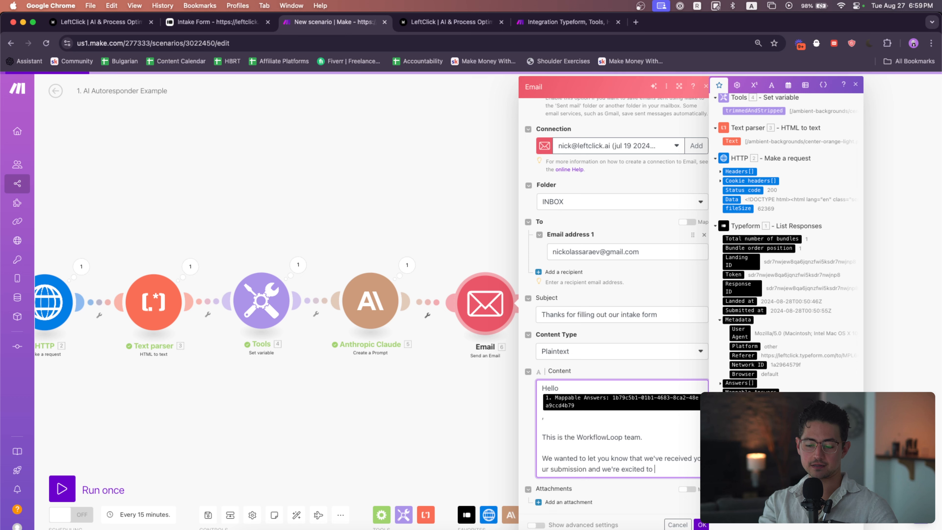
Add the paragraph "Please keep an eye on your inbox. Our team prides themselves on replying within 5 minutes."
{"action": "key", "text": "Return"}
{"action": "key", "text": "Return"}
{"action": "type", "text": "Pleas"}
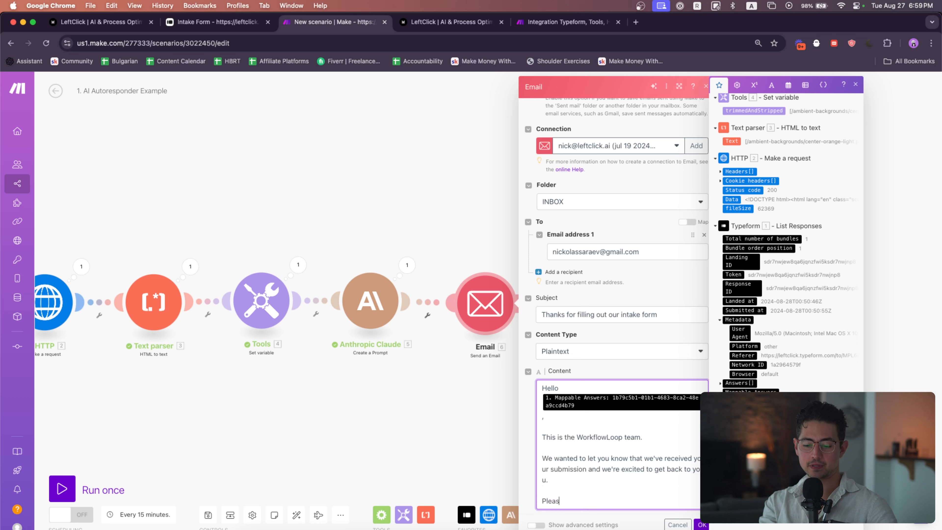
{"action": "type", "text": "e keep an eye on your inbox. Our team prides"}
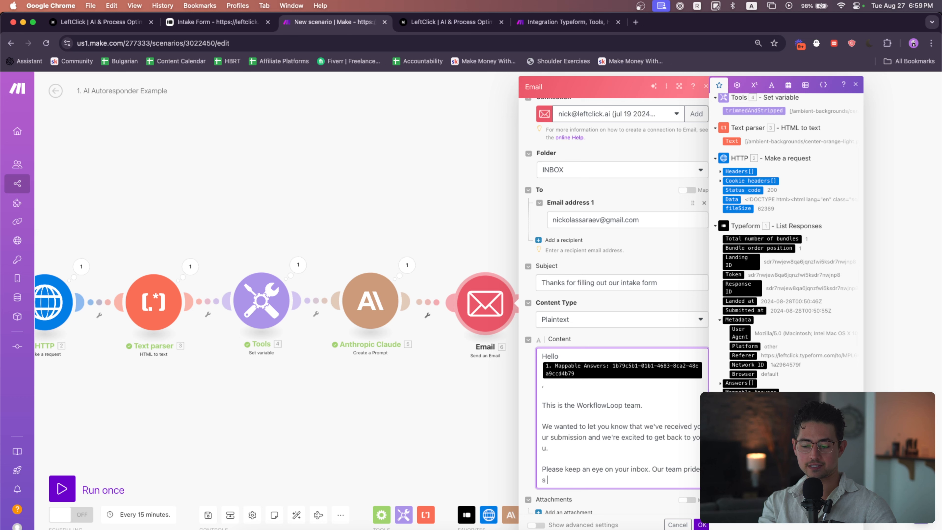
{"action": "type", "text": " themselves on"}
{"action": "scroll", "coordinate": [600, 458], "scroll_direction": "down", "scroll_amount": 1}
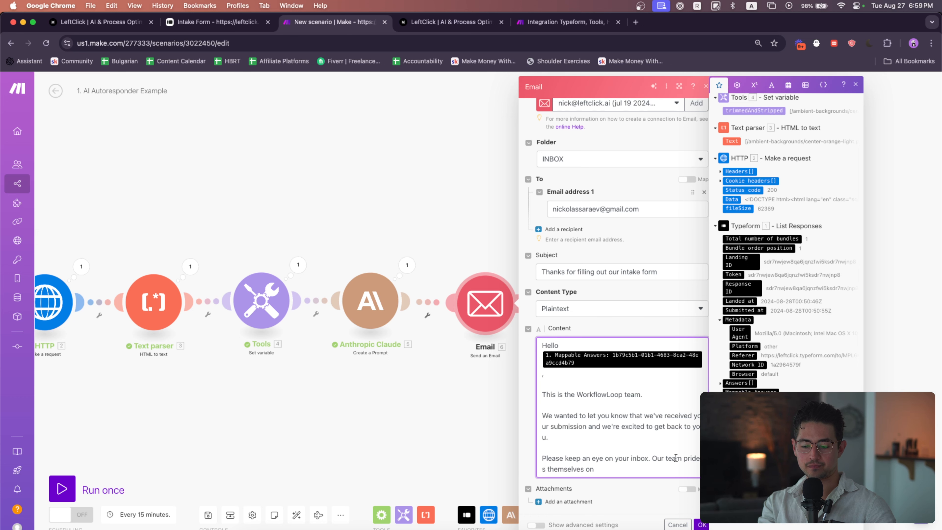
{"action": "type", "text": "s on replying withi"}
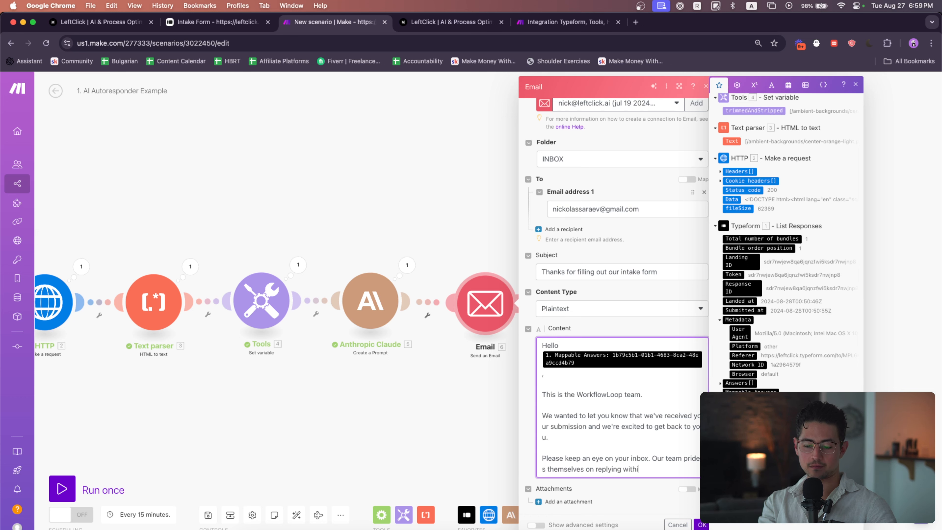
{"action": "type", "text": "n 5 minutes."}
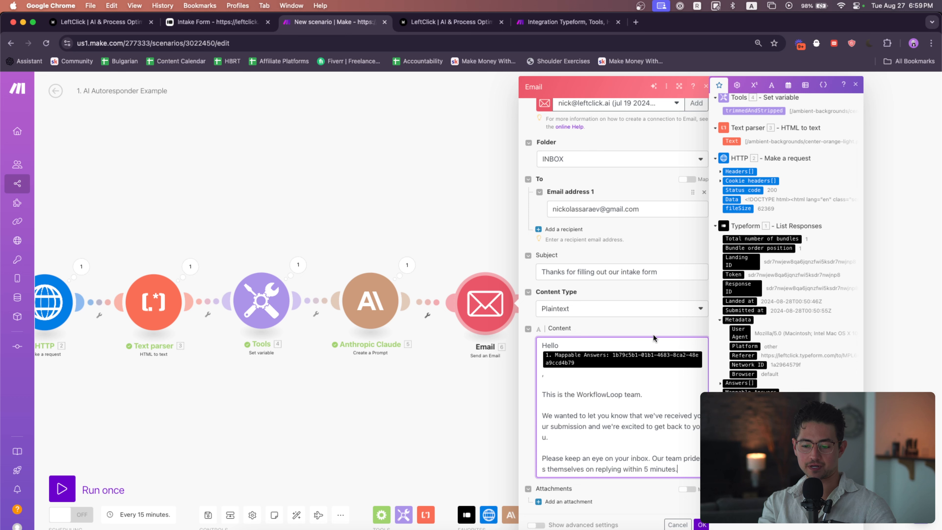
Change the Subject to "Thanks for getting in touch—talk to you in 5 minutes"
{"action": "left_click", "coordinate": [686, 270]}
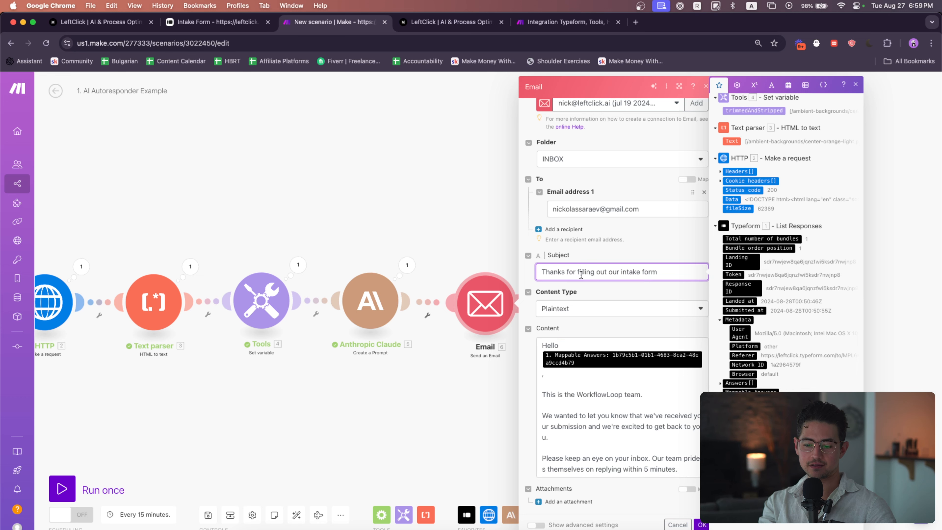
{"action": "double_click", "coordinate": [595, 273]}
{"action": "key", "text": "shift+super+Right"}
{"action": "type", "text": "get"}
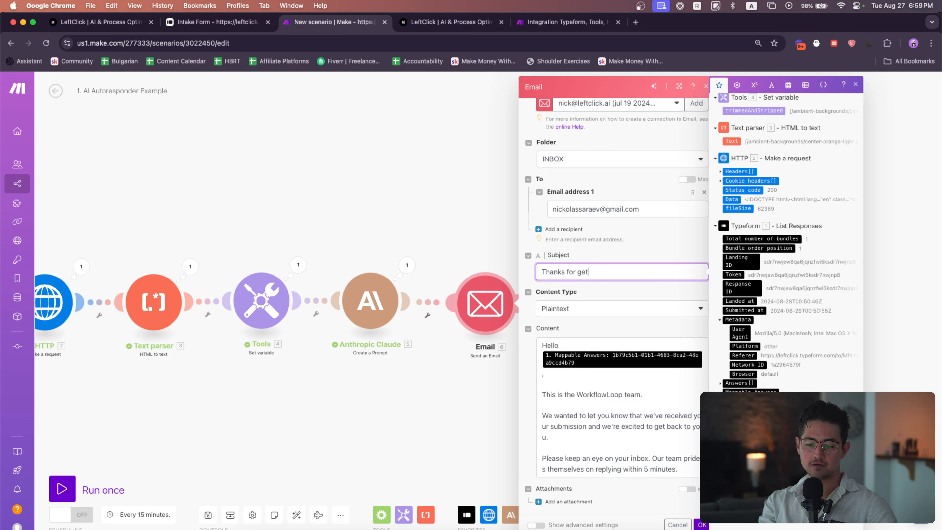
{"action": "type", "text": "ting in touch—talk to you"}
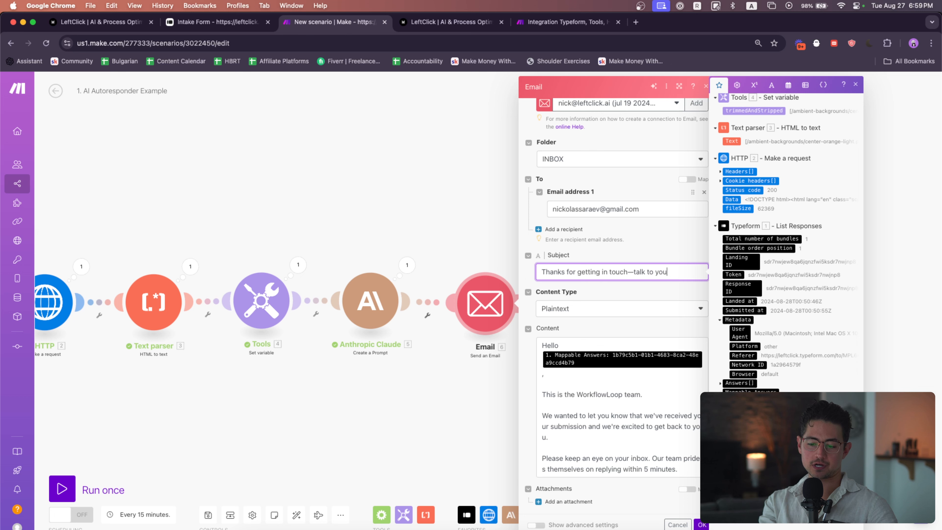
{"action": "type", "text": " in 5 minutes"}
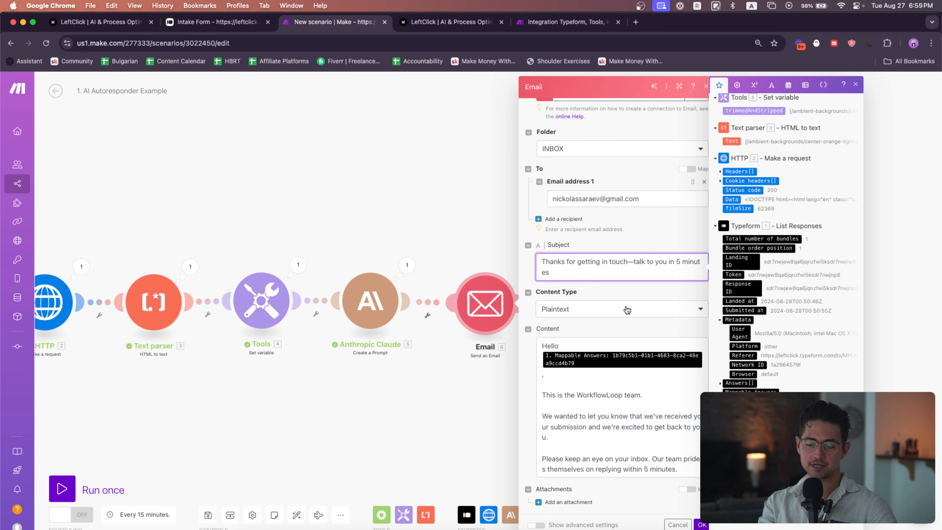
Add "If you have any questions, feel free to reach out." and the sign-off "Thank you, WorkflowLoop Team", then save the module
{"action": "left_click", "coordinate": [660, 449]}
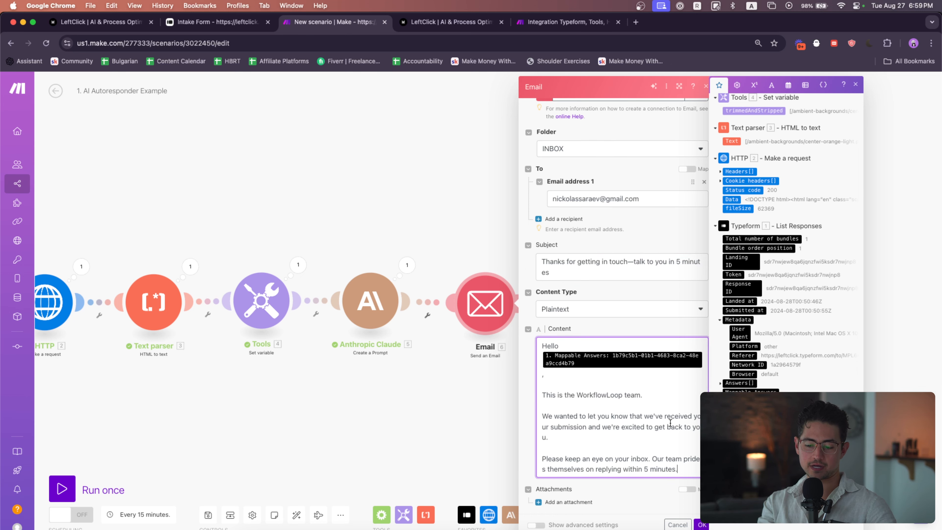
{"action": "key", "text": "Return"}
{"action": "key", "text": "Return"}
{"action": "type", "text": "If you have any ques"}
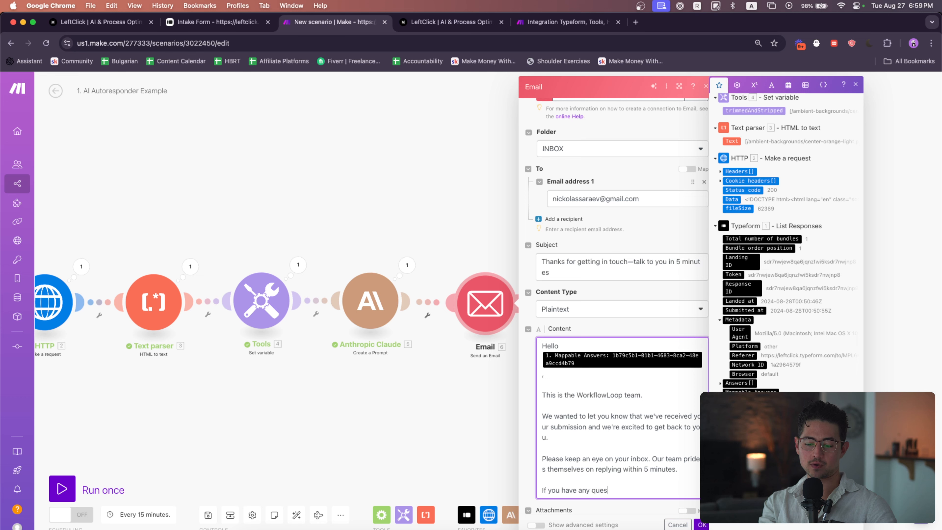
{"action": "type", "text": "tions, feel free to reach out."}
{"action": "key", "text": "Return"}
{"action": "type", "text": "Thank you,"}
{"action": "key", "text": "Return"}
{"action": "type", "text": "Wor"}
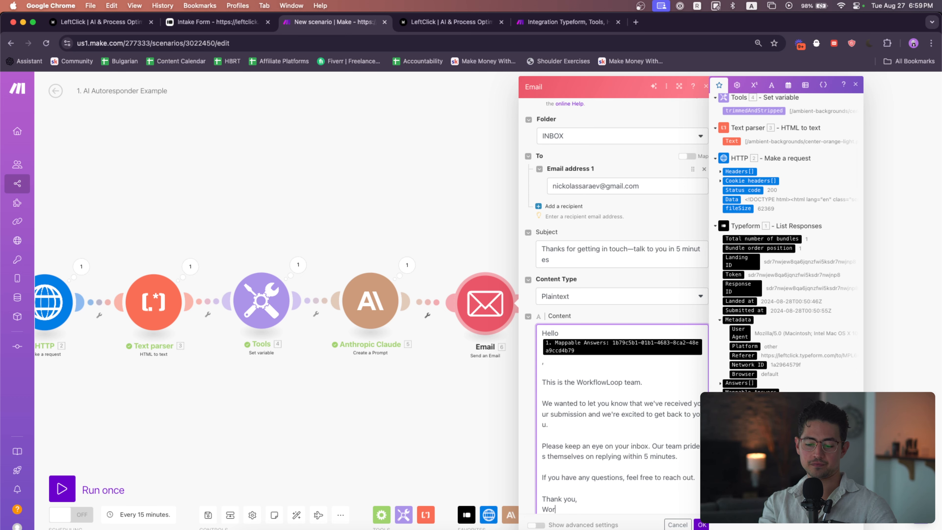
{"action": "type", "text": "kflowLoop Team"}
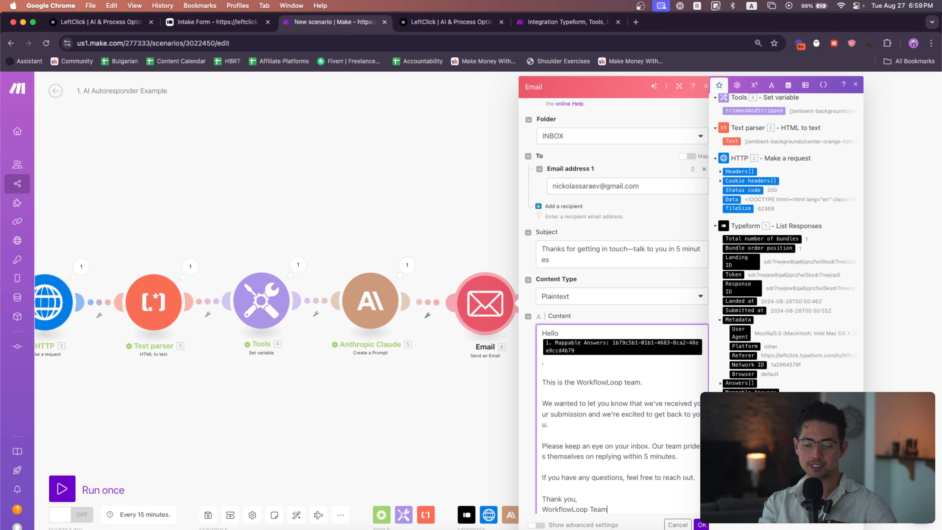
{"action": "scroll", "coordinate": [657, 449], "scroll_direction": "down", "scroll_amount": 2}
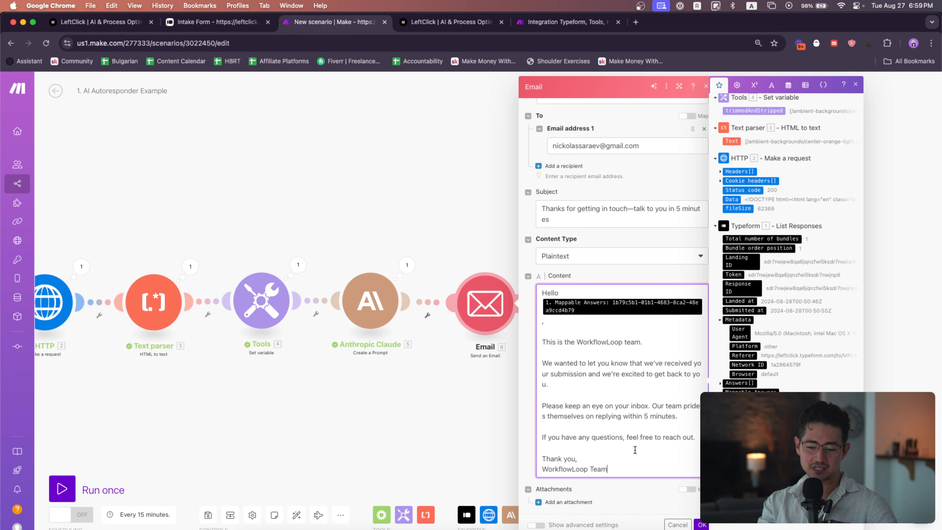
{"action": "scroll", "coordinate": [634, 212], "scroll_direction": "up", "scroll_amount": 1}
{"action": "left_click_drag", "start_coordinate": [633, 219], "coordinate": [637, 233]}
{"action": "left_click", "coordinate": [644, 228]}
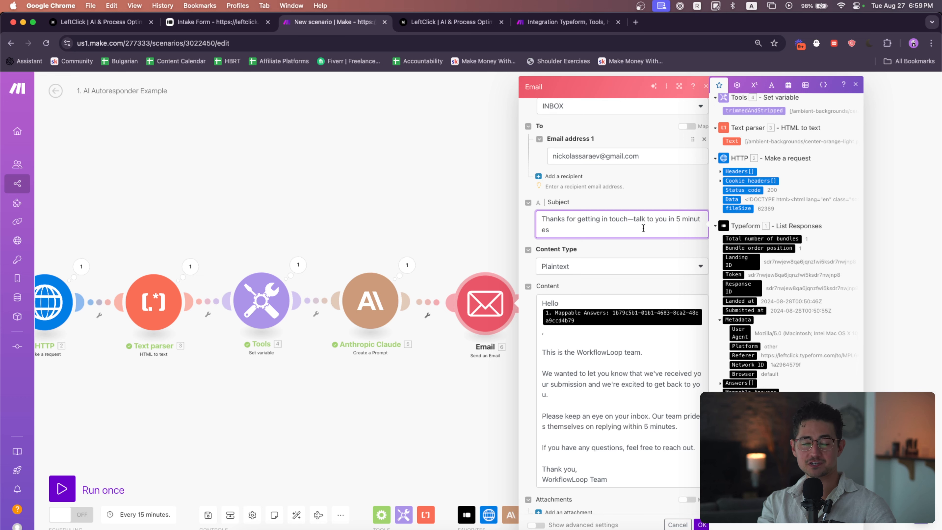
{"action": "scroll", "coordinate": [688, 214], "scroll_direction": "down", "scroll_amount": 1}
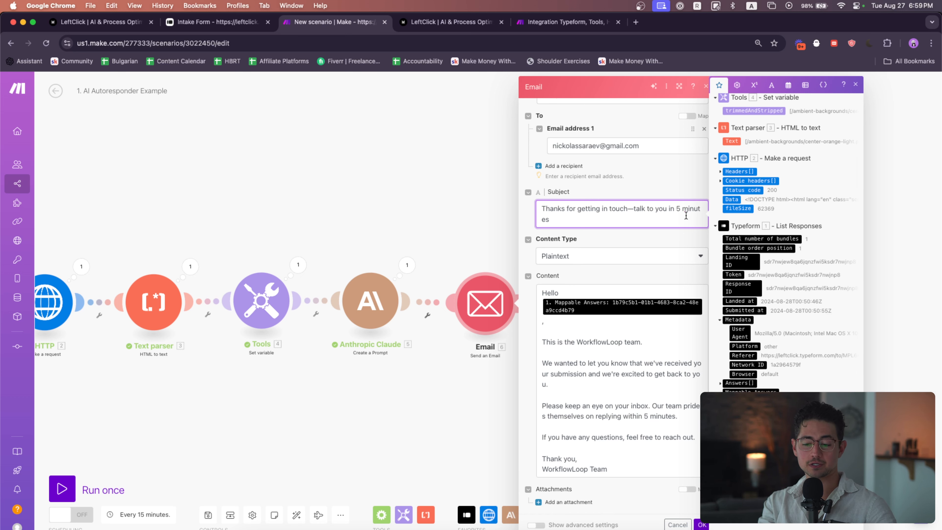
{"action": "left_click", "coordinate": [707, 525]}
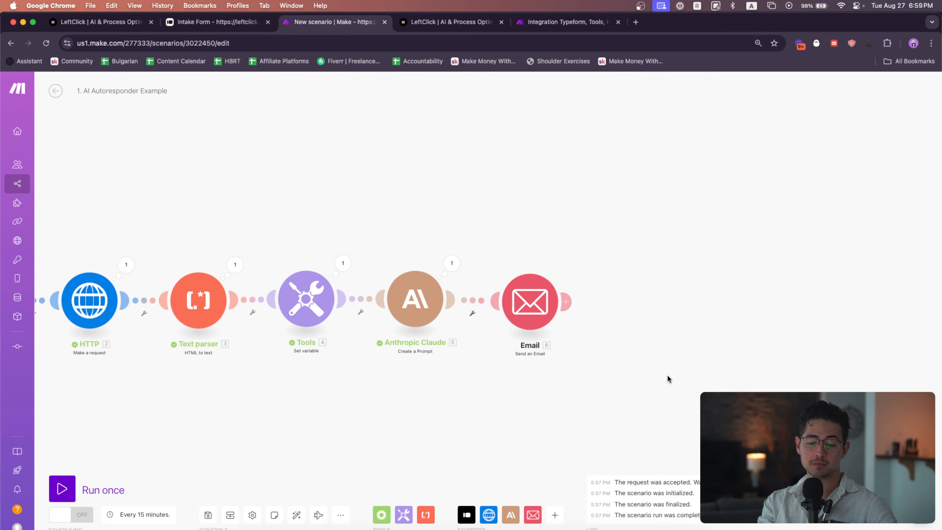
{"action": "left_click", "coordinate": [534, 514]}
{"action": "scroll", "coordinate": [672, 356], "scroll_direction": "down", "scroll_amount": 5}
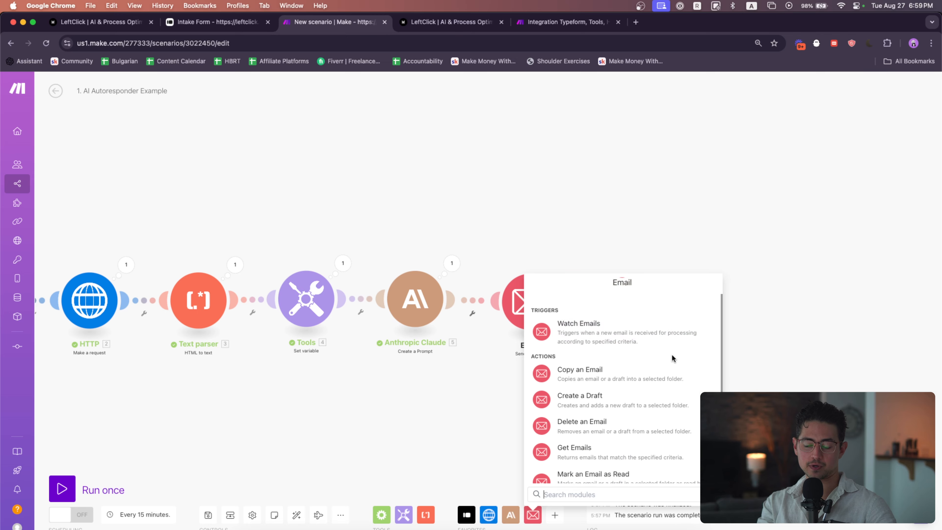
{"action": "scroll", "coordinate": [670, 375], "scroll_direction": "down", "scroll_amount": 2}
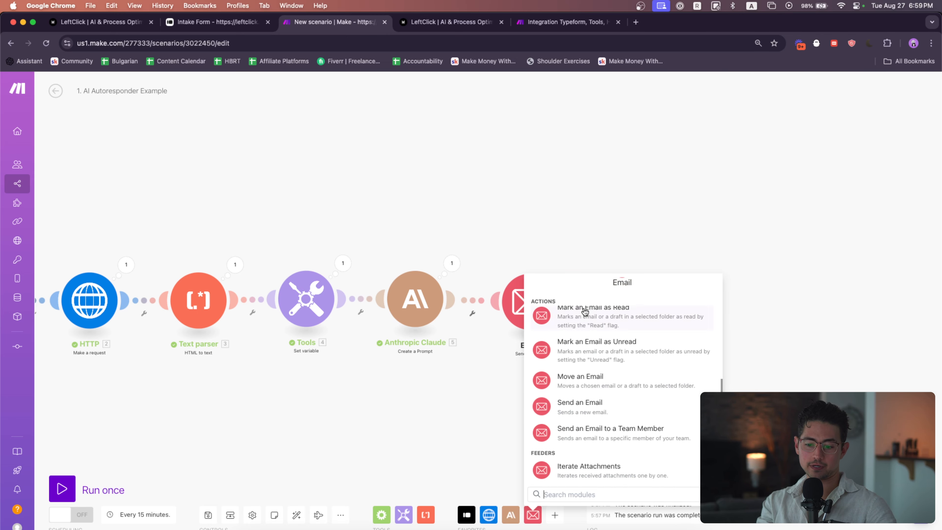
Duplicate the Email module and connect the copy after the first Email module
{"action": "left_click", "coordinate": [519, 255]}
{"action": "left_click_drag", "start_coordinate": [579, 338], "coordinate": [579, 338]}
{"action": "key", "text": "super+c"}
{"action": "key", "text": "super+v"}
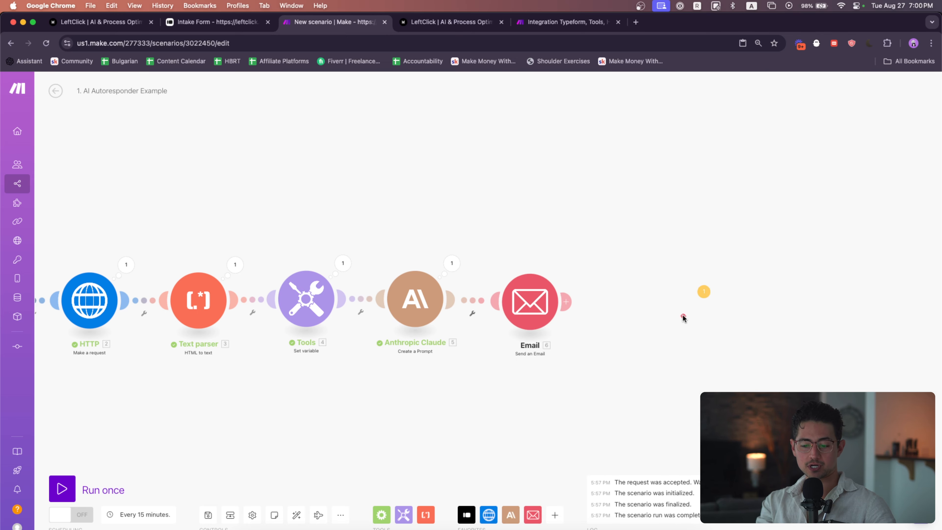
{"action": "left_click_drag", "start_coordinate": [659, 386], "coordinate": [518, 388]}
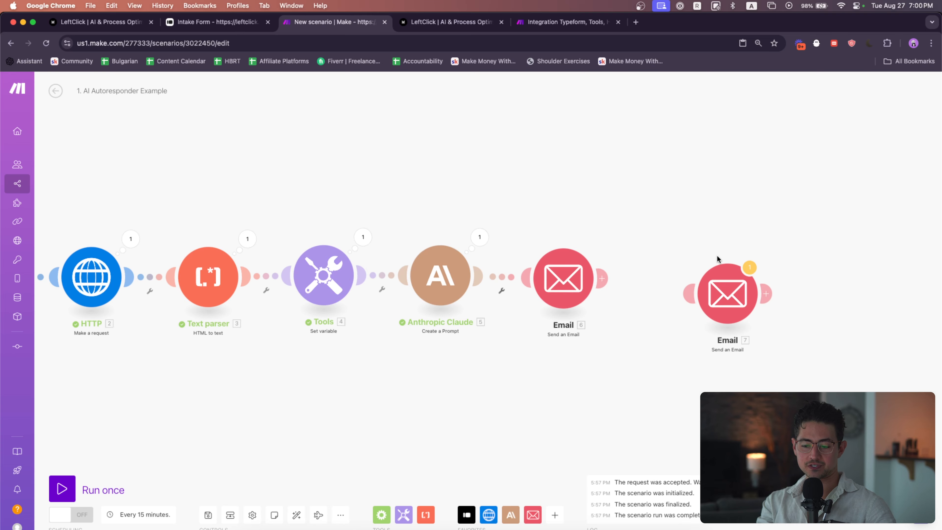
{"action": "left_click_drag", "start_coordinate": [738, 290], "coordinate": [685, 269]}
Set the second Email module's subject to a waving-hand emoji followed by "Nick here—nice to meet you"
{"action": "left_click", "coordinate": [685, 269]}
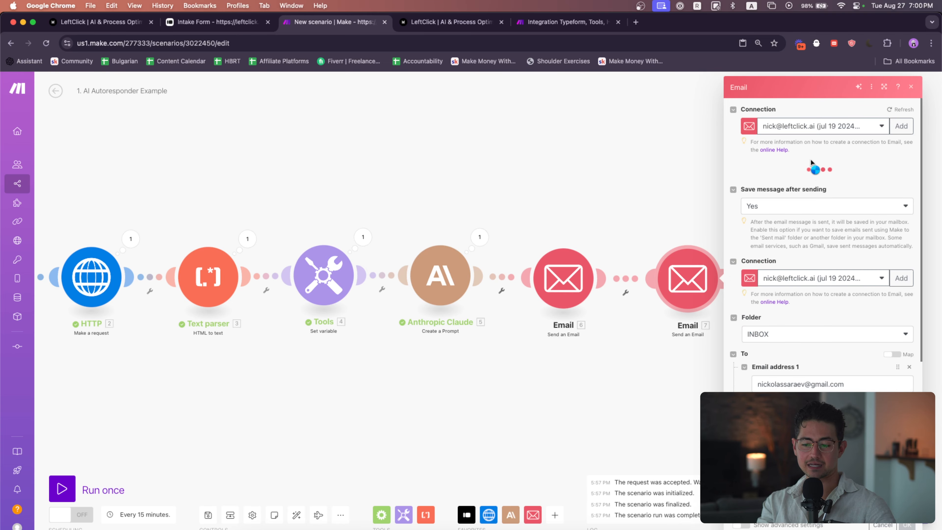
{"action": "scroll", "coordinate": [821, 241], "scroll_direction": "down", "scroll_amount": 5}
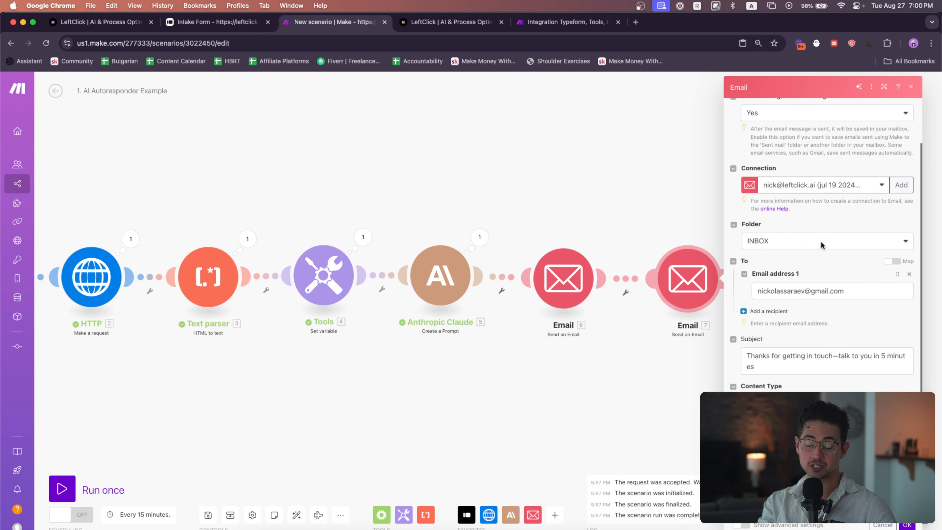
{"action": "left_click", "coordinate": [828, 291]}
{"action": "key", "text": "super+a"}
{"action": "key", "text": "BackSpace"}
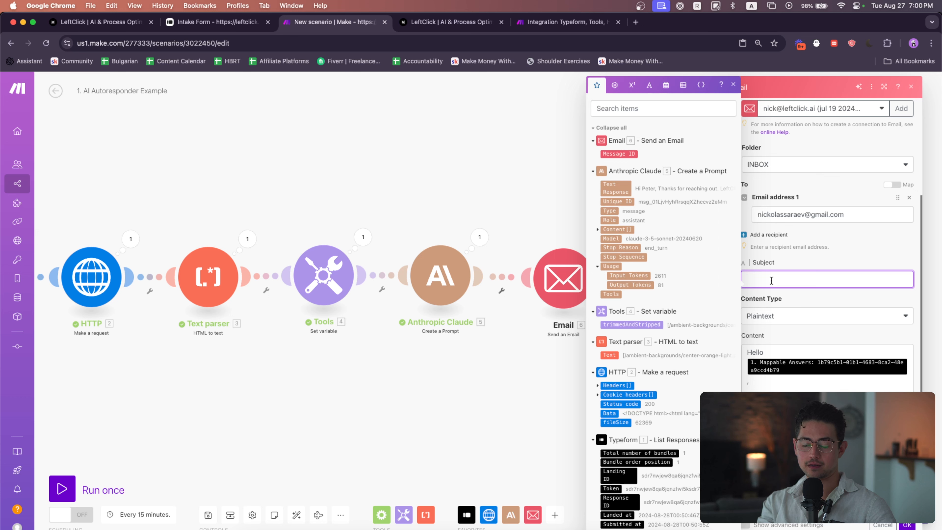
{"action": "key", "text": "ctrl+super+space"}
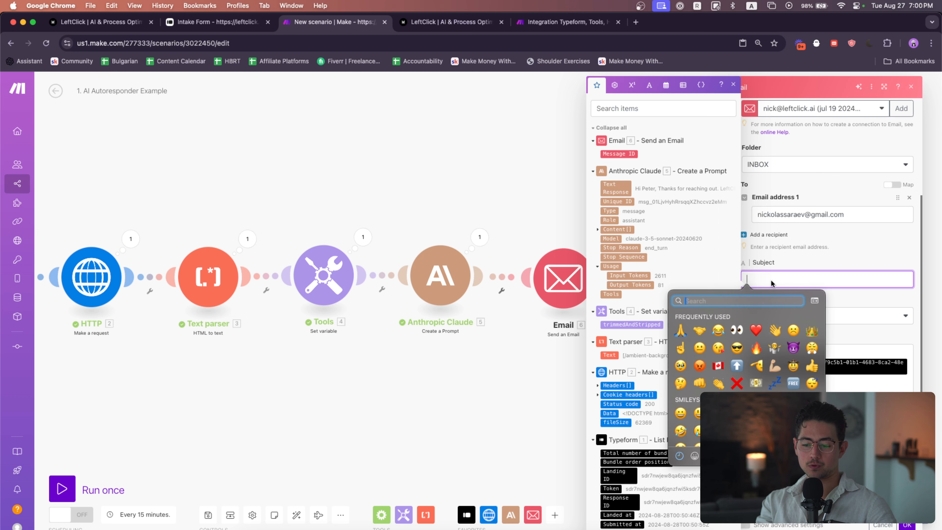
{"action": "left_click", "coordinate": [778, 326]}
{"action": "type", "text": "Nic"}
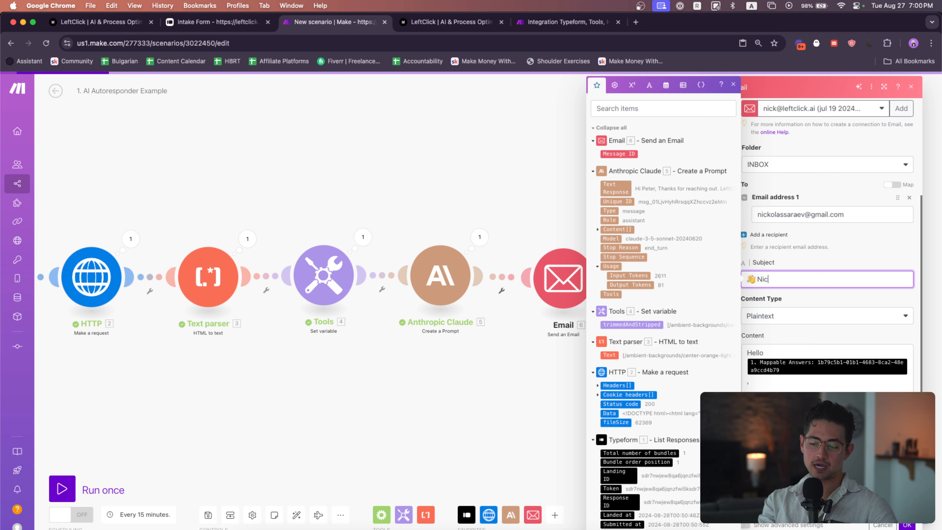
{"action": "type", "text": "k here"}
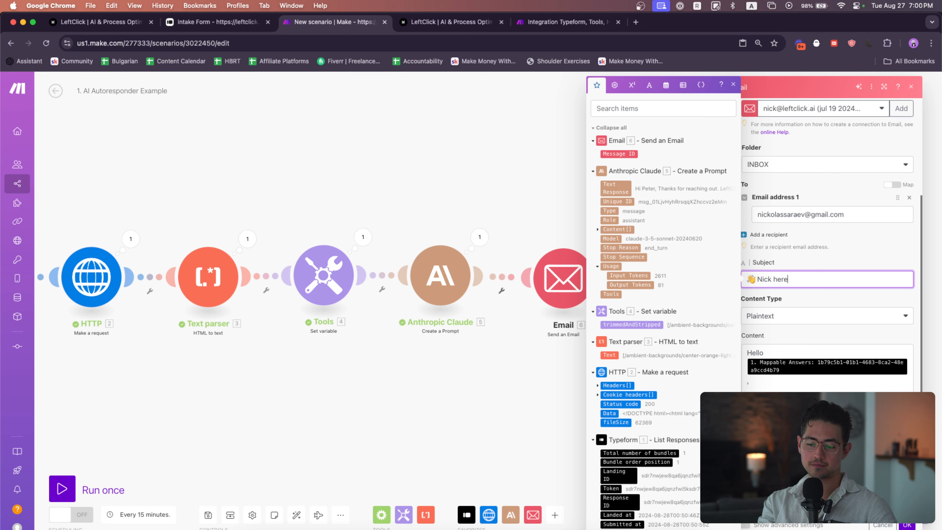
{"action": "type", "text": "—nice to "}
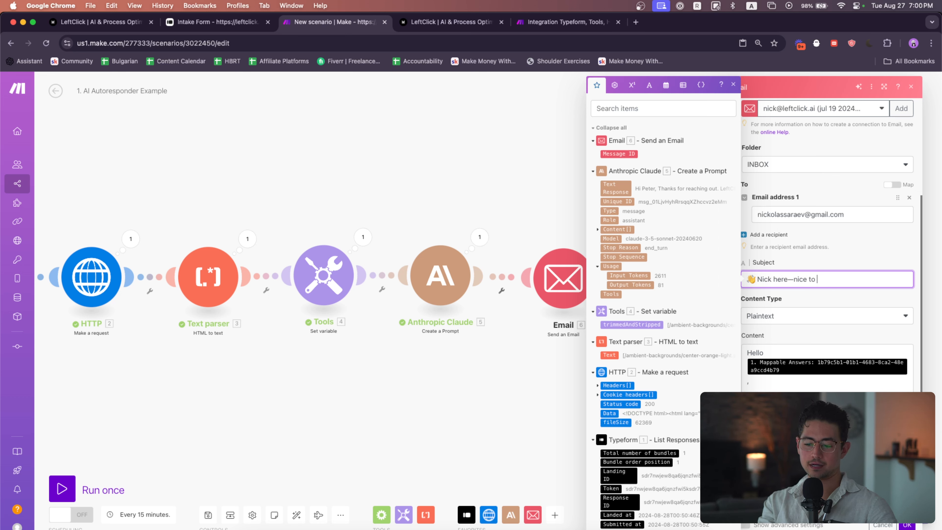
{"action": "type", "text": "meet you"}
{"action": "left_click", "coordinate": [839, 303]}
{"action": "scroll", "coordinate": [843, 295], "scroll_direction": "down", "scroll_amount": 3}
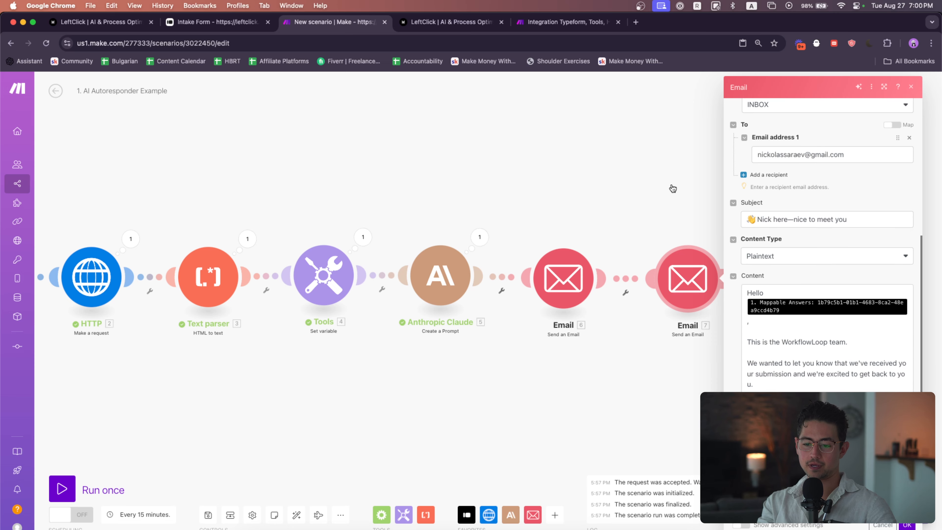
Open the "Human" Email module in the reference scenario tab to examine its subject line
{"action": "left_click", "coordinate": [557, 22]}
{"action": "left_click", "coordinate": [496, 177]}
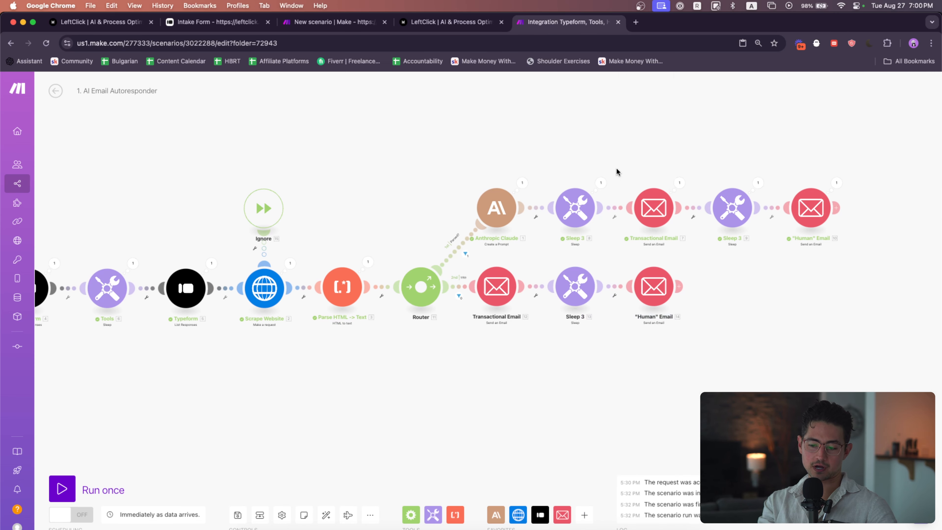
{"action": "left_click", "coordinate": [805, 215]}
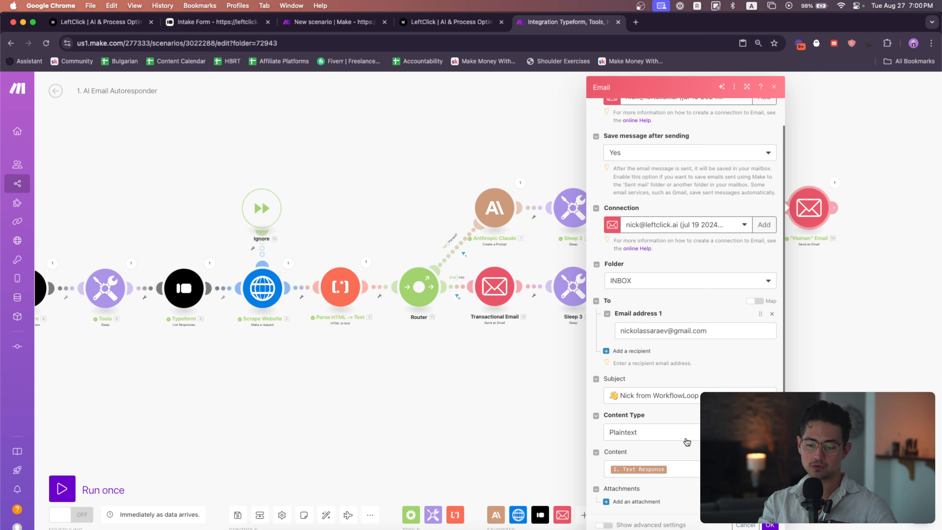
{"action": "key", "text": "ctrl+shift+Tab"}
{"action": "key", "text": "ctrl+shift+Tab"}
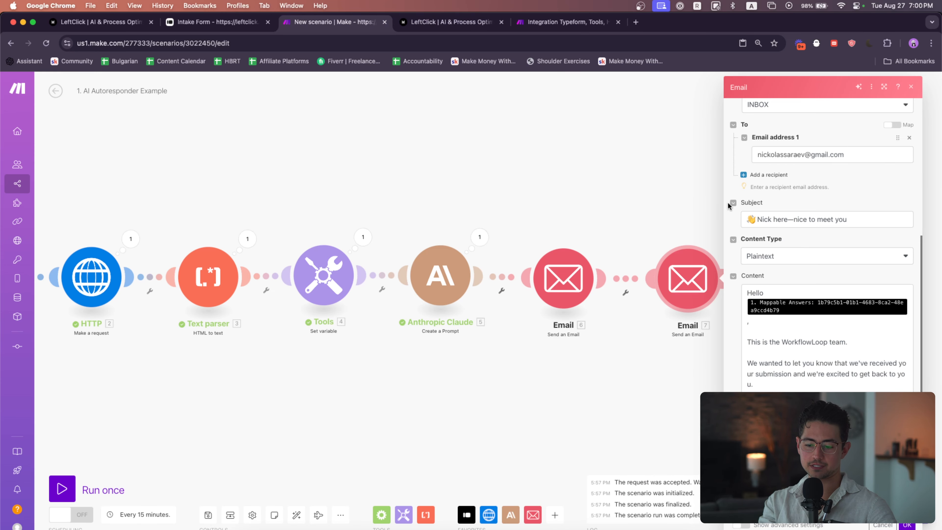
Save the second Email module's settings
{"action": "left_click", "coordinate": [800, 341]}
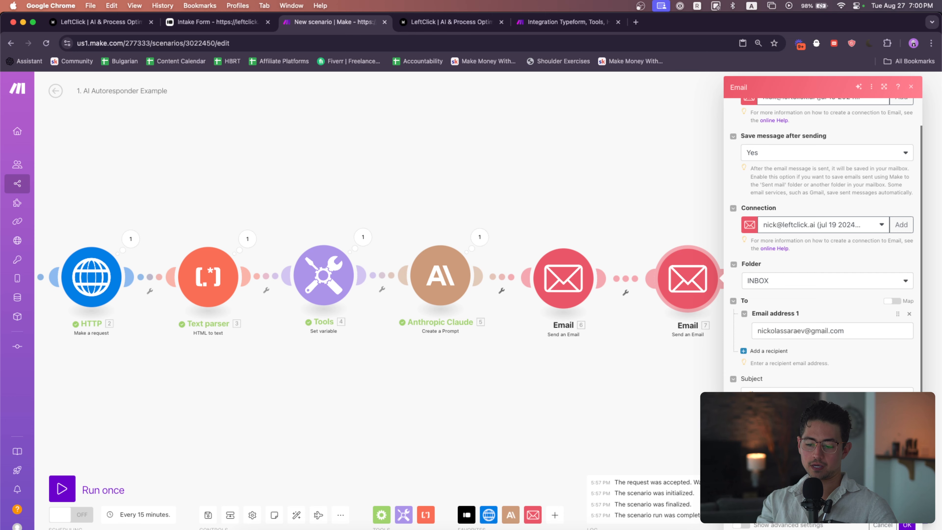
{"action": "left_click", "coordinate": [867, 395]}
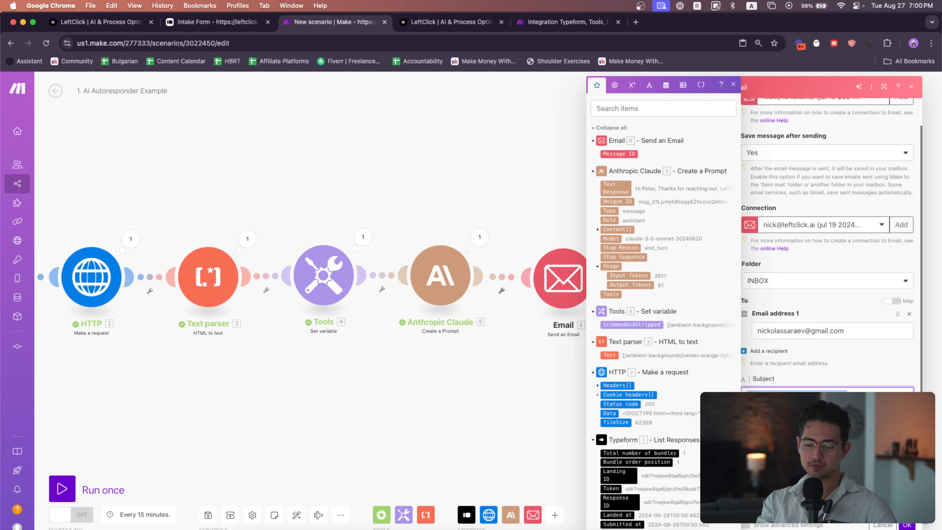
{"action": "left_click", "coordinate": [875, 369]}
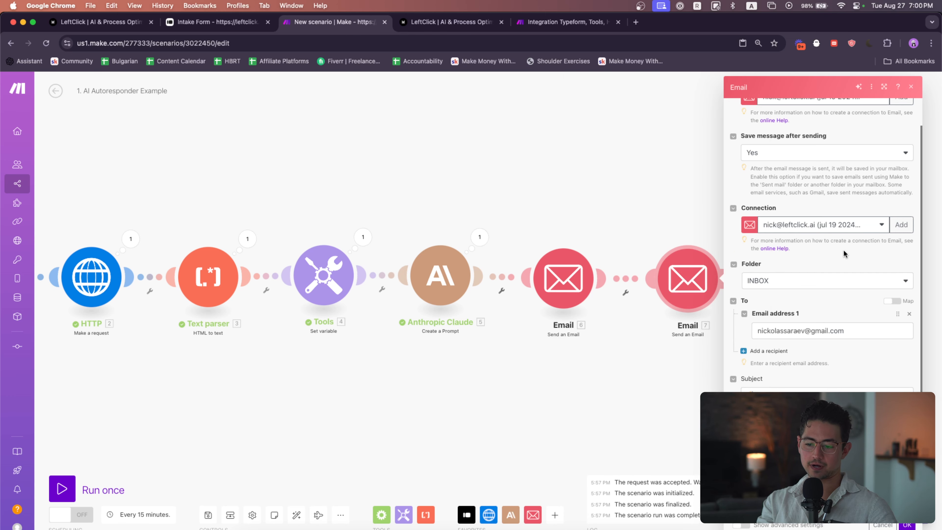
{"action": "scroll", "coordinate": [844, 250], "scroll_direction": "up", "scroll_amount": 1}
{"action": "scroll", "coordinate": [844, 249], "scroll_direction": "down", "scroll_amount": 1}
{"action": "left_click", "coordinate": [907, 525]}
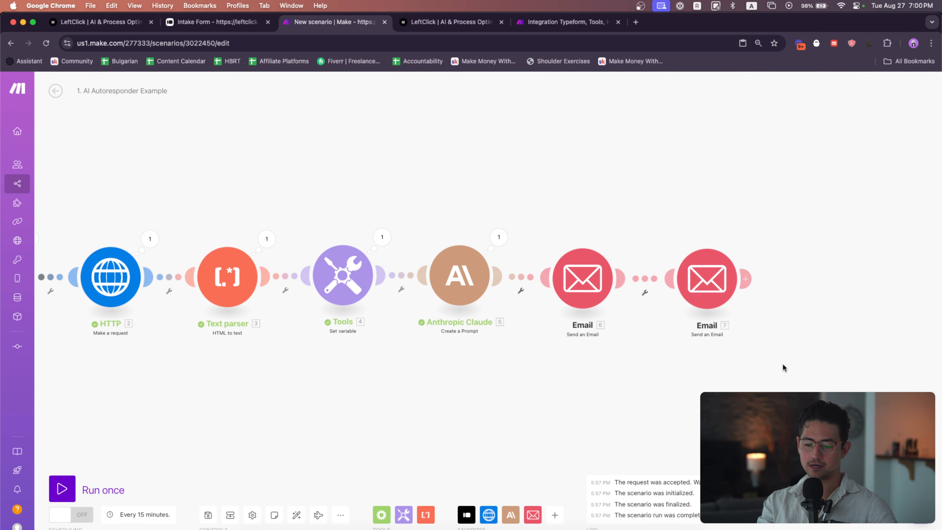
Rename the first Email module to "Send Transactional Email"
{"action": "right_click", "coordinate": [601, 294]}
{"action": "left_click", "coordinate": [635, 342]}
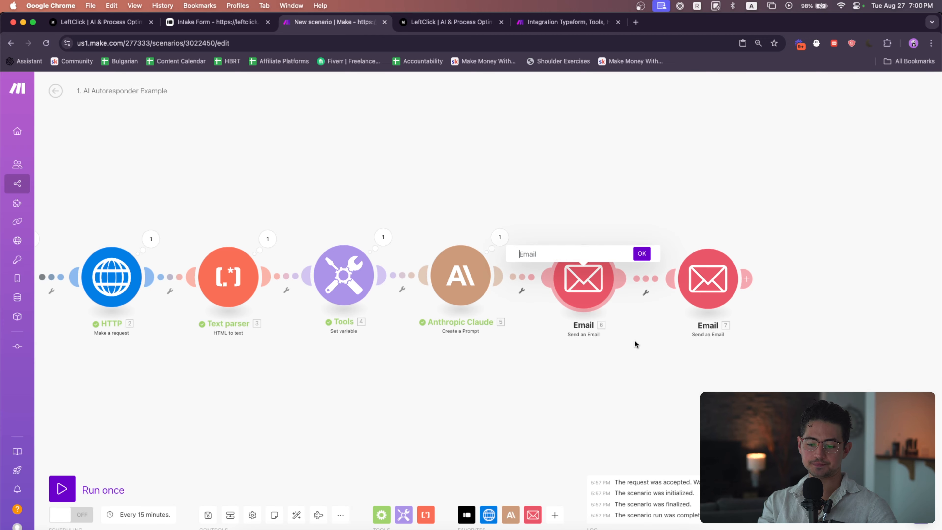
{"action": "type", "text": "Send Transactional Email"}
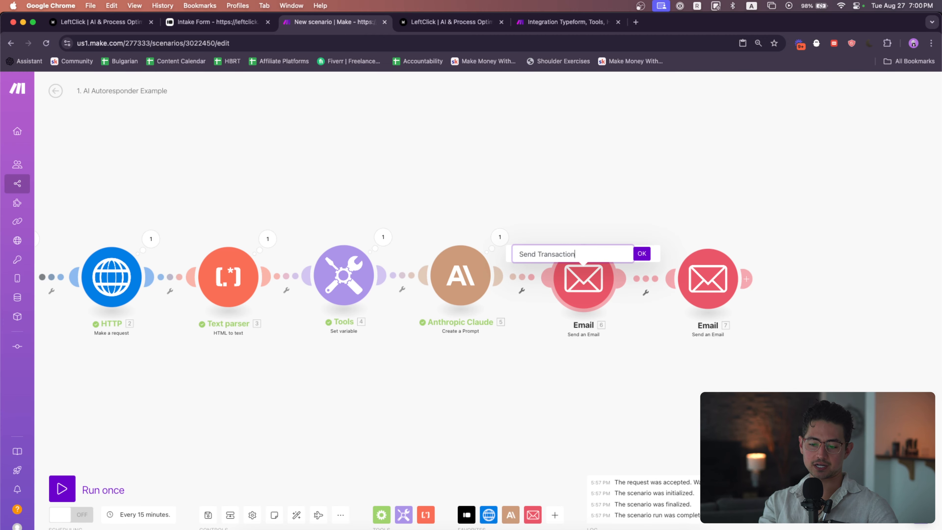
{"action": "key", "text": "Return"}
Rename the second Email module to "Send "Human" Email"
{"action": "right_click", "coordinate": [706, 291]}
{"action": "left_click", "coordinate": [735, 338]}
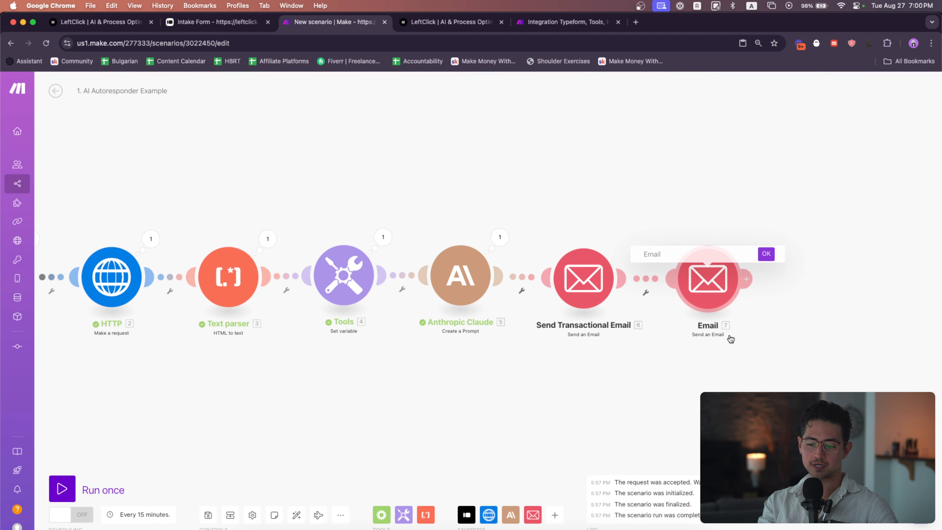
{"action": "type", "text": "Send \"Human\" Email"}
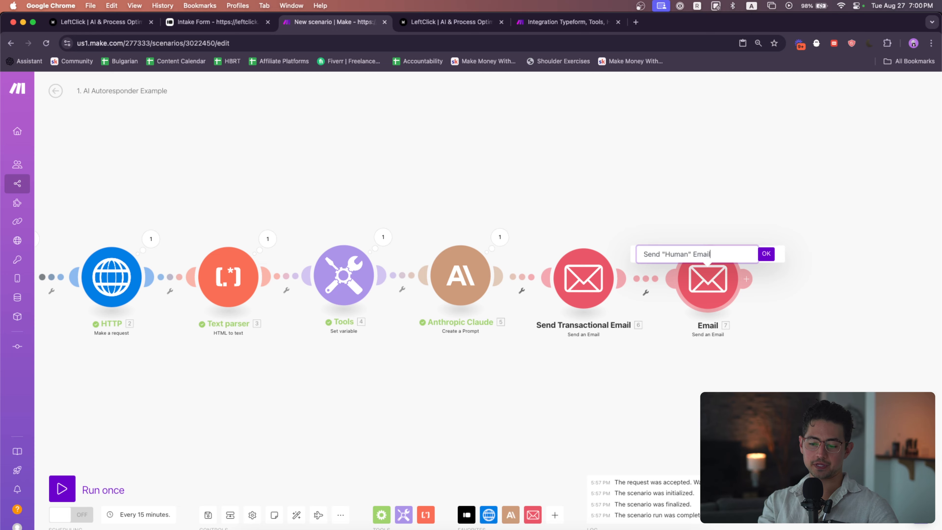
{"action": "key", "text": "Return"}
Auto-align the scenario's modules and run the scenario once
{"action": "scroll", "coordinate": [722, 371], "scroll_direction": "down", "scroll_amount": 3}
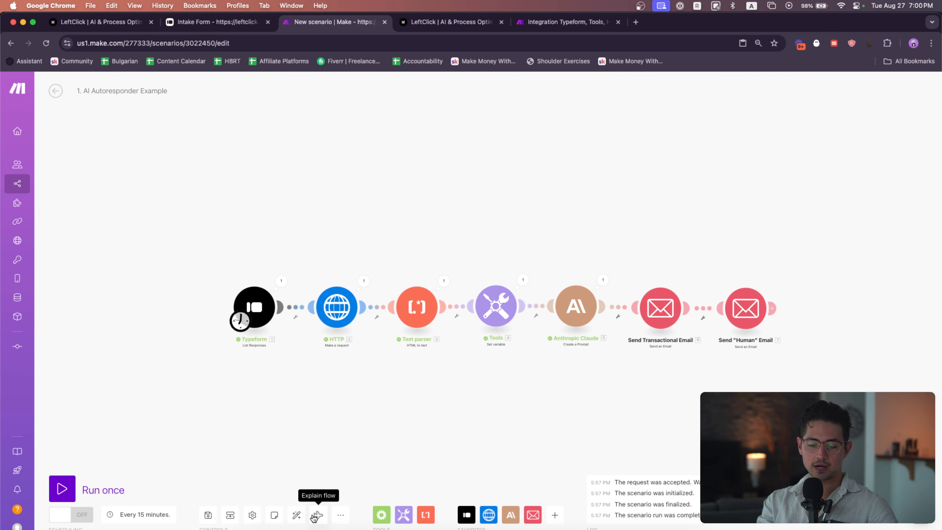
{"action": "left_click", "coordinate": [296, 514]}
{"action": "left_click", "coordinate": [93, 490]}
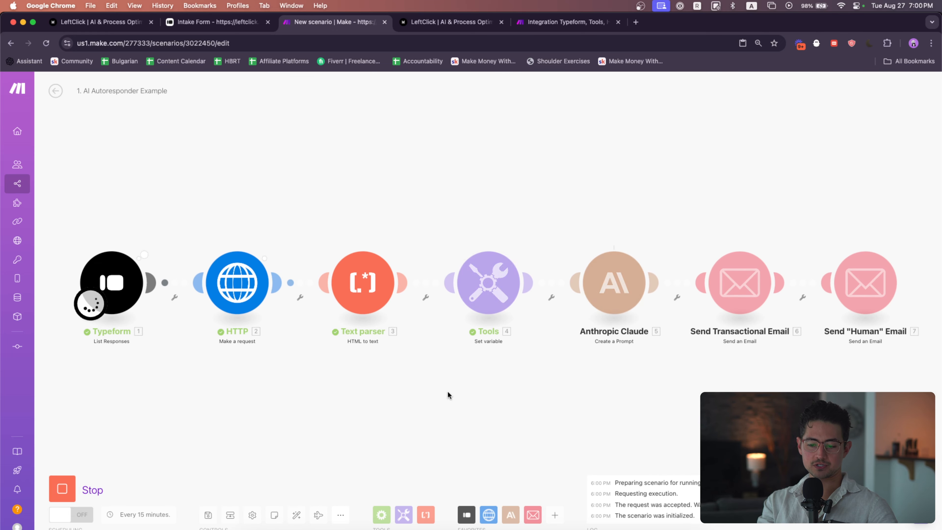
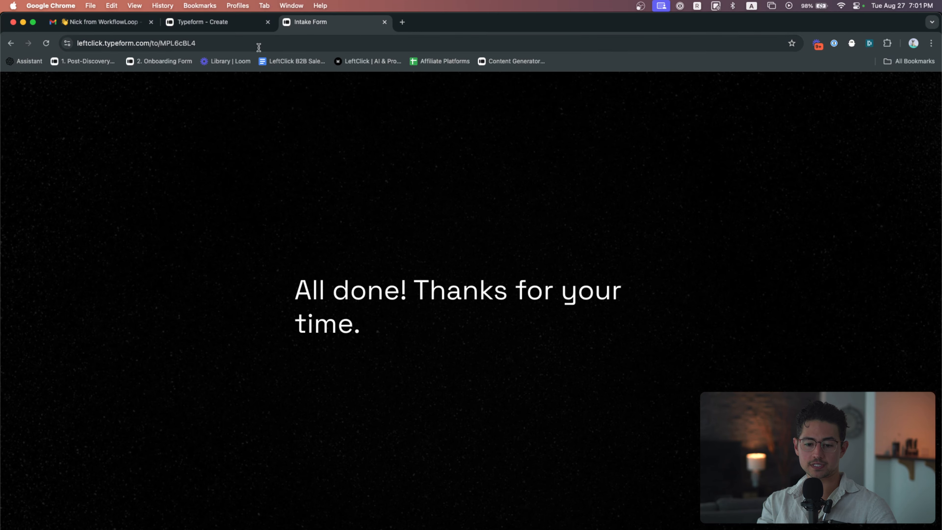
Open the transactional confirmation email in the Gmail inbox and read it at a larger size
{"action": "left_click", "coordinate": [86, 17]}
{"action": "left_click", "coordinate": [150, 168]}
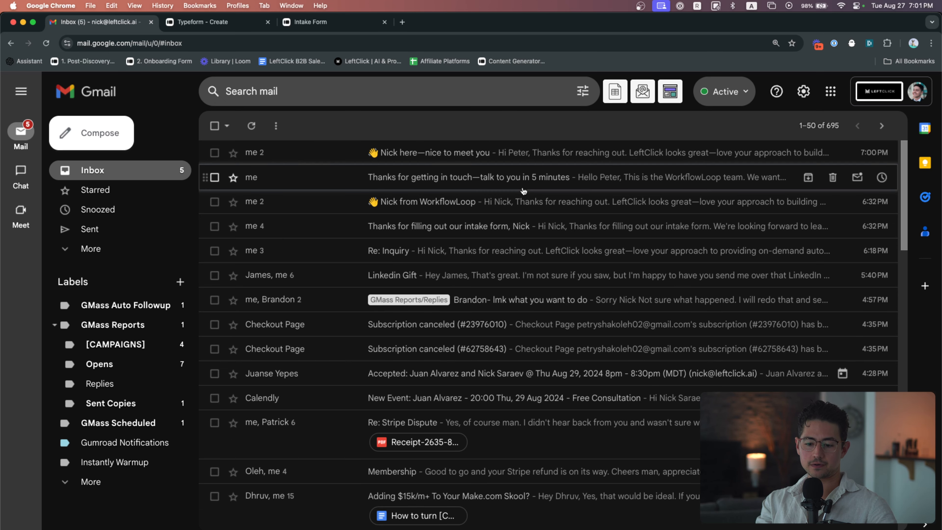
{"action": "left_click", "coordinate": [521, 185]}
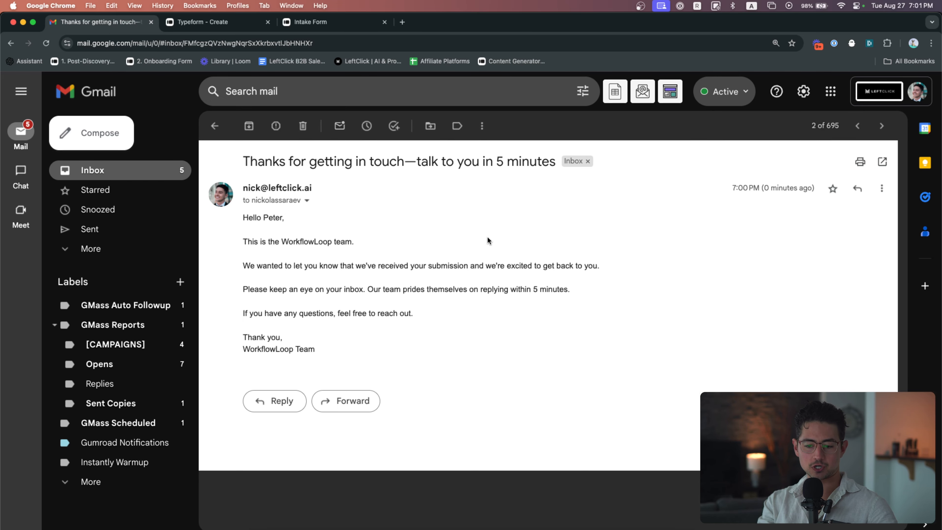
{"action": "scroll", "coordinate": [489, 236], "scroll_direction": "up", "scroll_amount": 3}
{"action": "scroll", "coordinate": [498, 242], "scroll_direction": "right", "scroll_amount": 3}
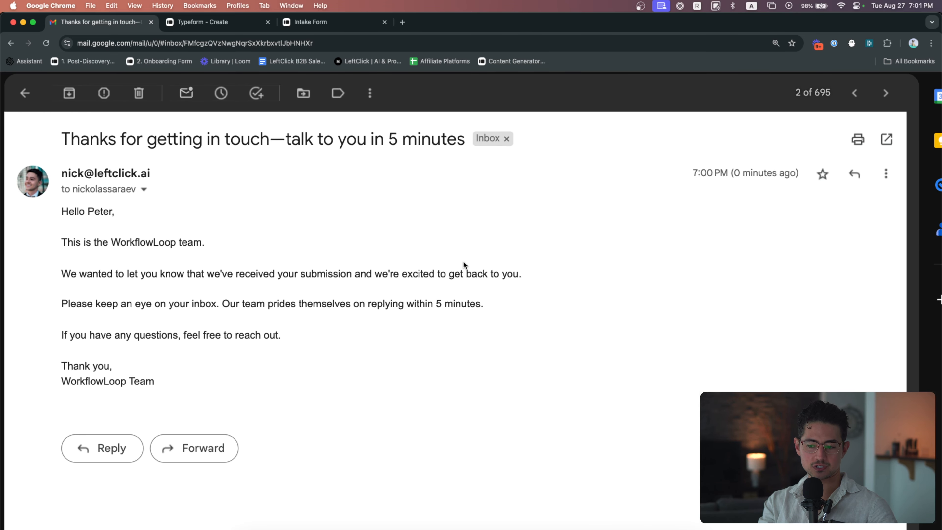
{"action": "scroll", "coordinate": [463, 261], "scroll_direction": "up", "scroll_amount": 2}
{"action": "scroll", "coordinate": [360, 249], "scroll_direction": "left", "scroll_amount": 1}
{"action": "scroll", "coordinate": [359, 249], "scroll_direction": "down", "scroll_amount": 1}
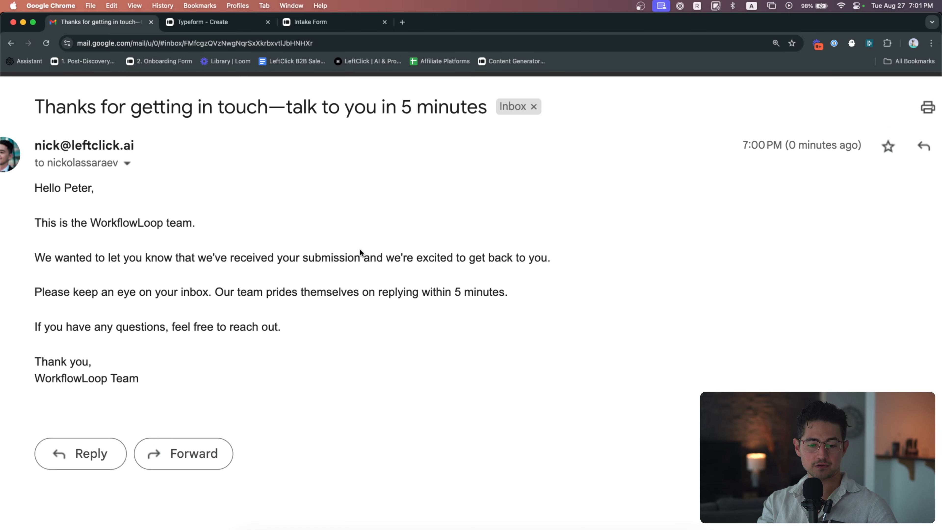
{"action": "scroll", "coordinate": [360, 249], "scroll_direction": "left", "scroll_amount": 1}
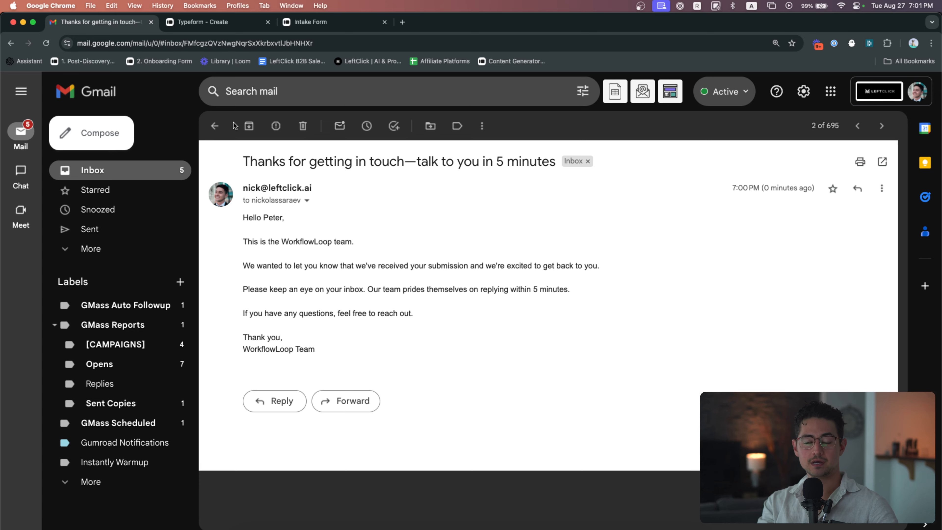
Return to the inbox and read the personalised "Nick here—nice to meet you" reply email
{"action": "left_click", "coordinate": [215, 126]}
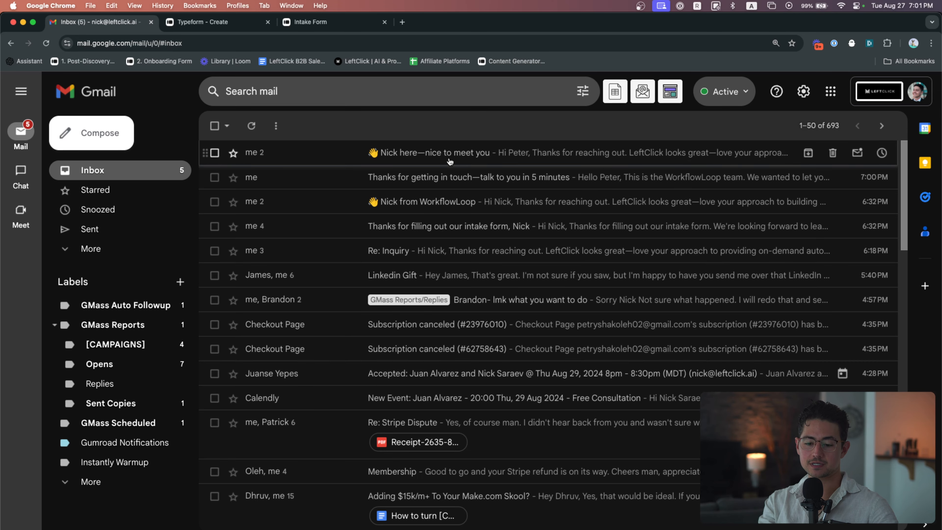
{"action": "left_click", "coordinate": [427, 154]}
{"action": "left_click", "coordinate": [249, 263]}
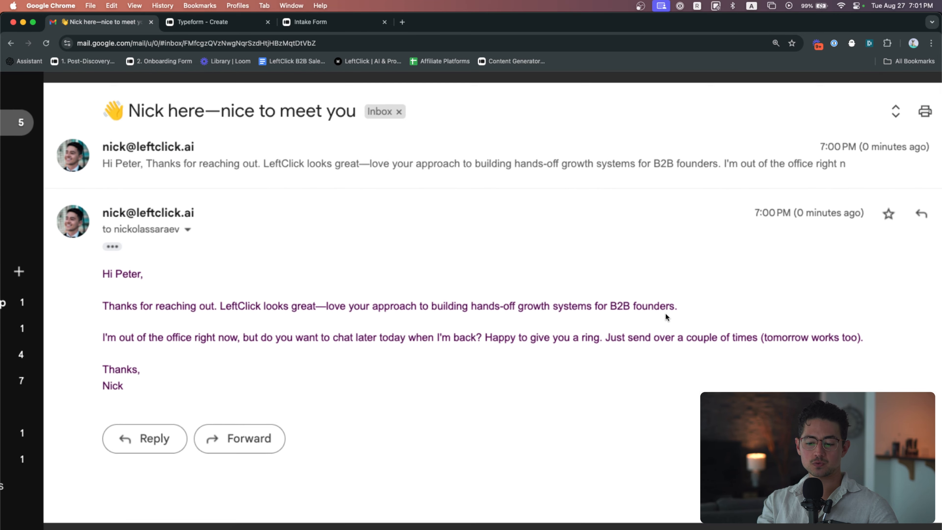
{"action": "scroll", "coordinate": [665, 313], "scroll_direction": "up", "scroll_amount": 1}
{"action": "scroll", "coordinate": [665, 313], "scroll_direction": "right", "scroll_amount": 1}
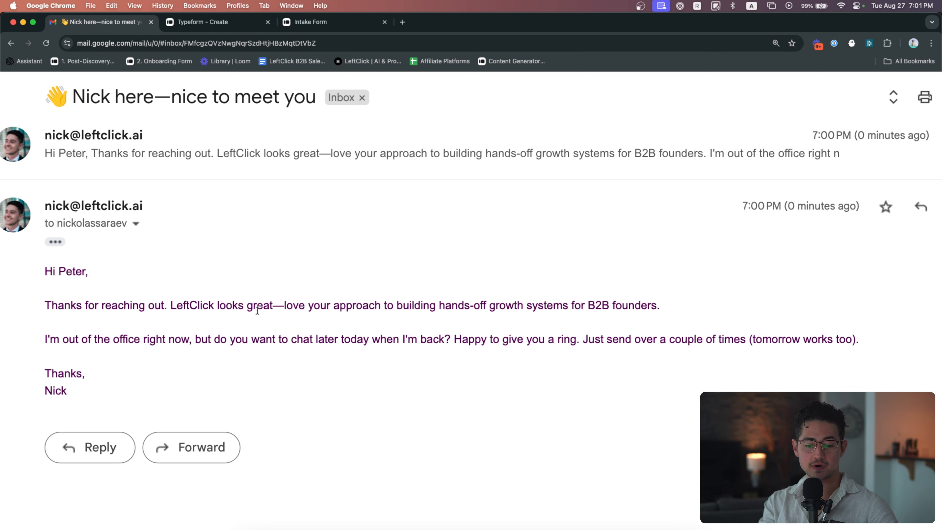
{"action": "left_click_drag", "start_coordinate": [439, 313], "coordinate": [623, 310]}
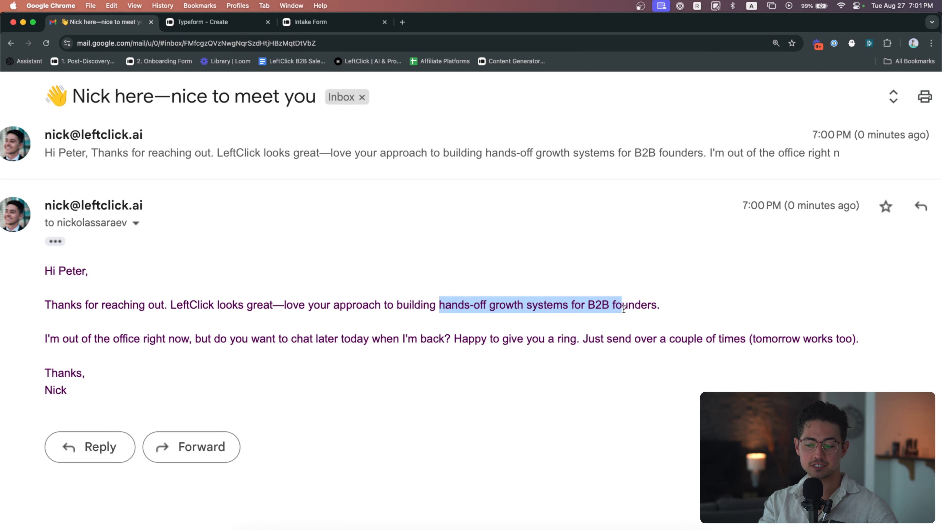
{"action": "left_click", "coordinate": [658, 308]}
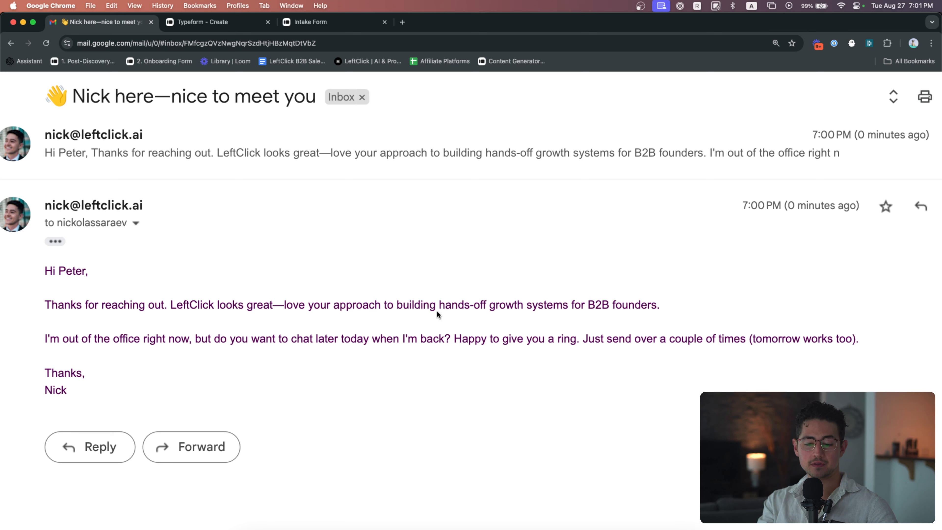
{"action": "triple_click", "coordinate": [464, 299]}
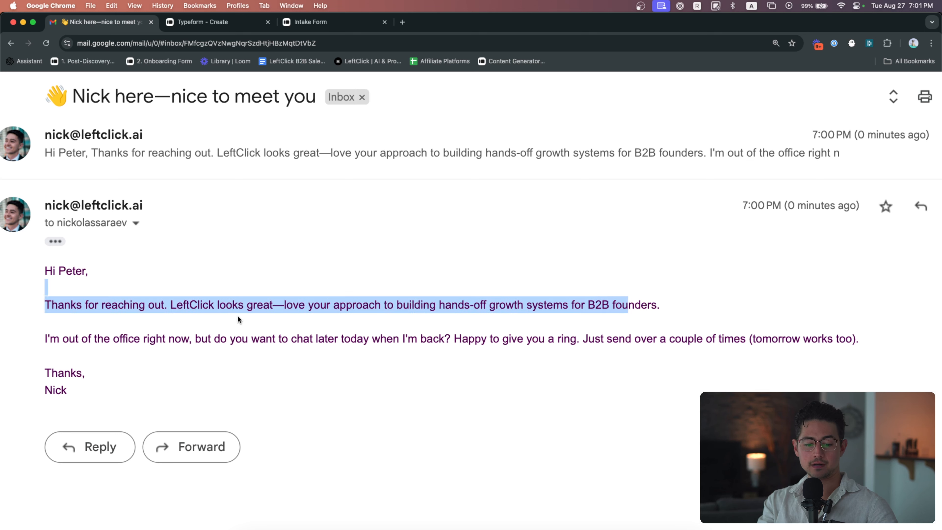
{"action": "left_click", "coordinate": [222, 319]}
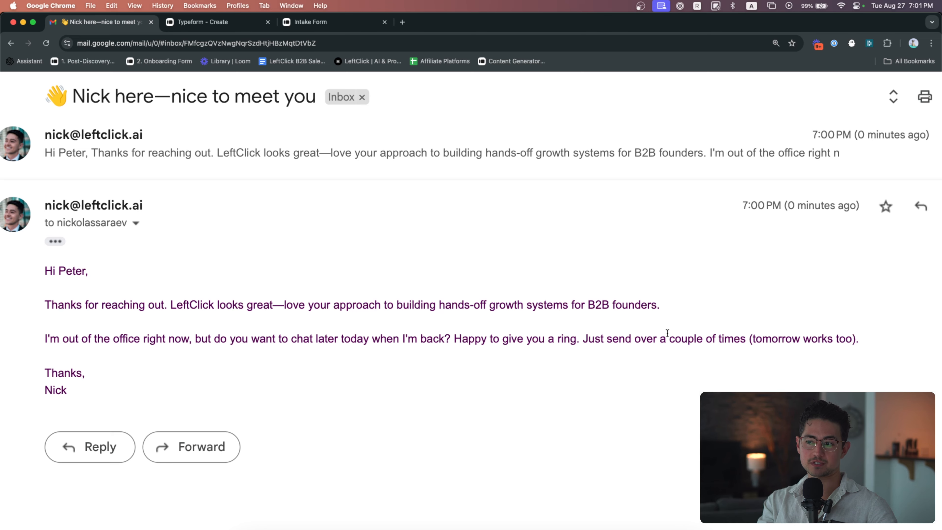
{"action": "key", "text": "super+minus"}
{"action": "key", "text": "super+minus"}
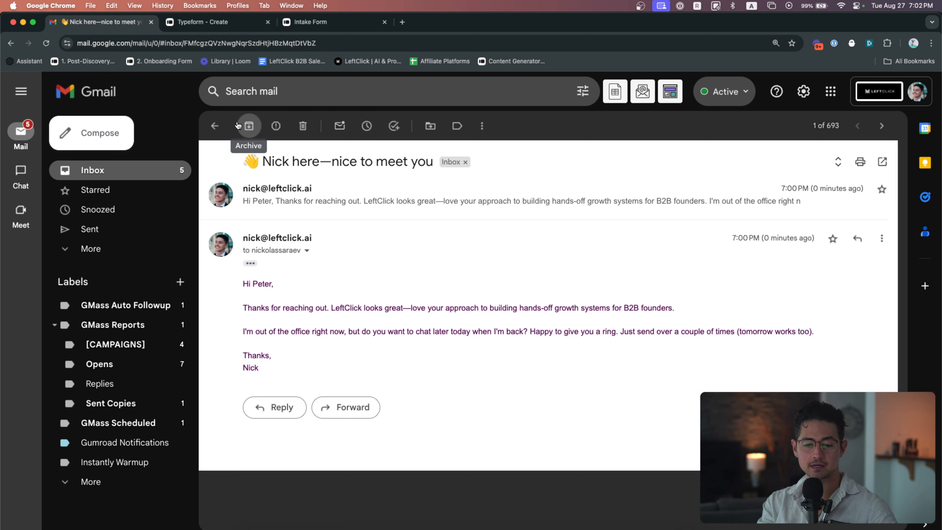
Switch back to the Make scenario and examine the whole module chain from Typeform to the email modules
{"action": "key", "text": "super+grave"}
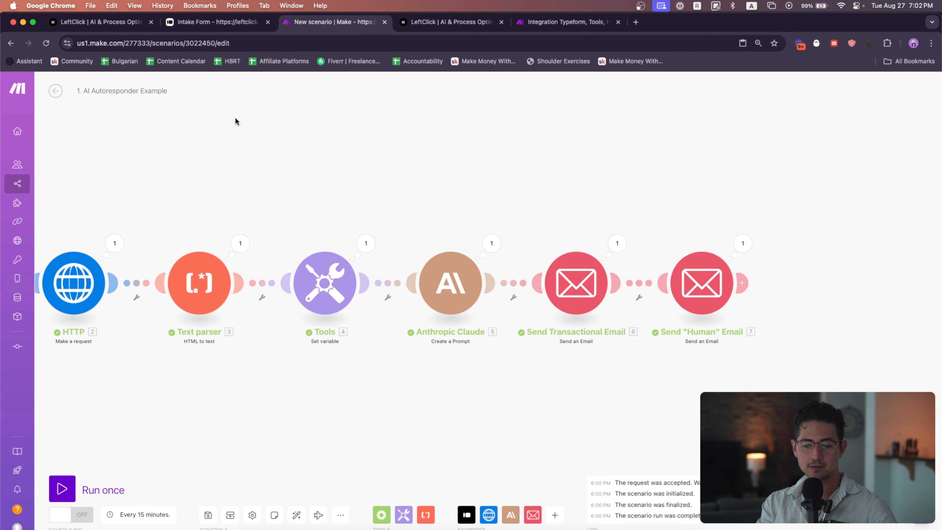
{"action": "scroll", "coordinate": [533, 179], "scroll_direction": "down", "scroll_amount": 1}
{"action": "left_click_drag", "start_coordinate": [486, 179], "coordinate": [546, 189]}
{"action": "scroll", "coordinate": [534, 178], "scroll_direction": "down", "scroll_amount": 2}
{"action": "scroll", "coordinate": [586, 185], "scroll_direction": "down", "scroll_amount": 2}
{"action": "left_click_drag", "start_coordinate": [489, 152], "coordinate": [488, 166]}
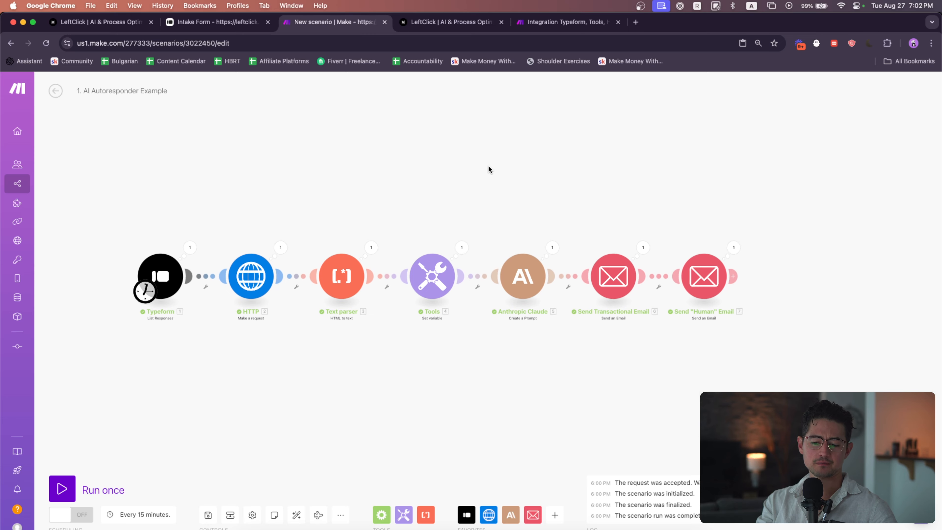
{"action": "left_click_drag", "start_coordinate": [608, 227], "coordinate": [560, 227]}
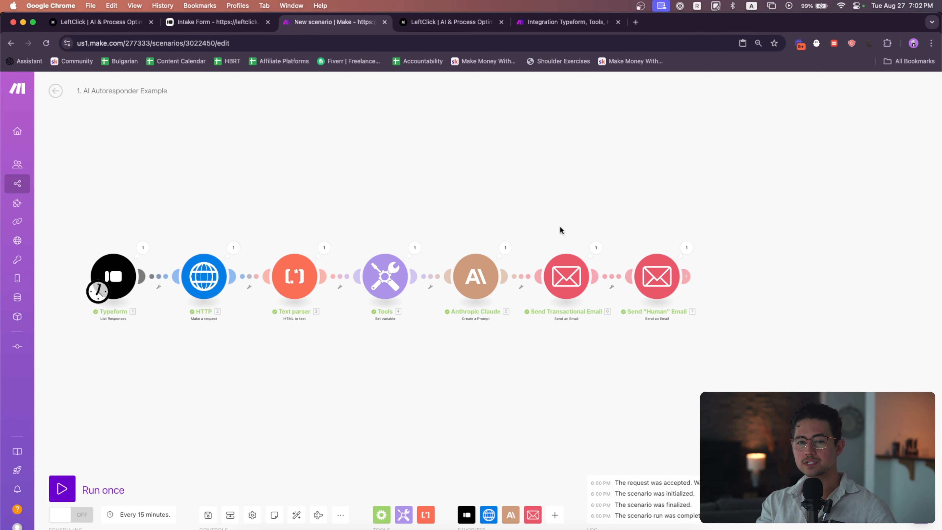
{"action": "left_click_drag", "start_coordinate": [560, 227], "coordinate": [543, 229]}
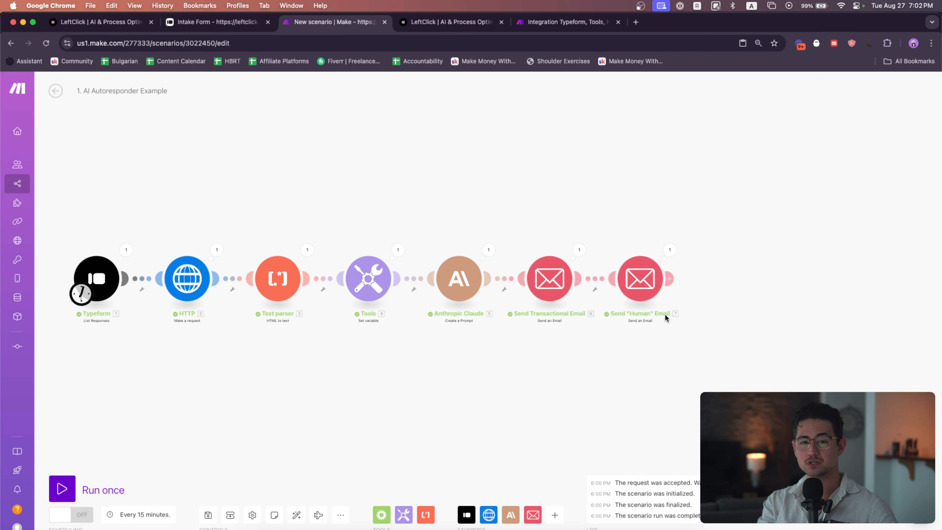
{"action": "left_click_drag", "start_coordinate": [399, 234], "coordinate": [448, 238]}
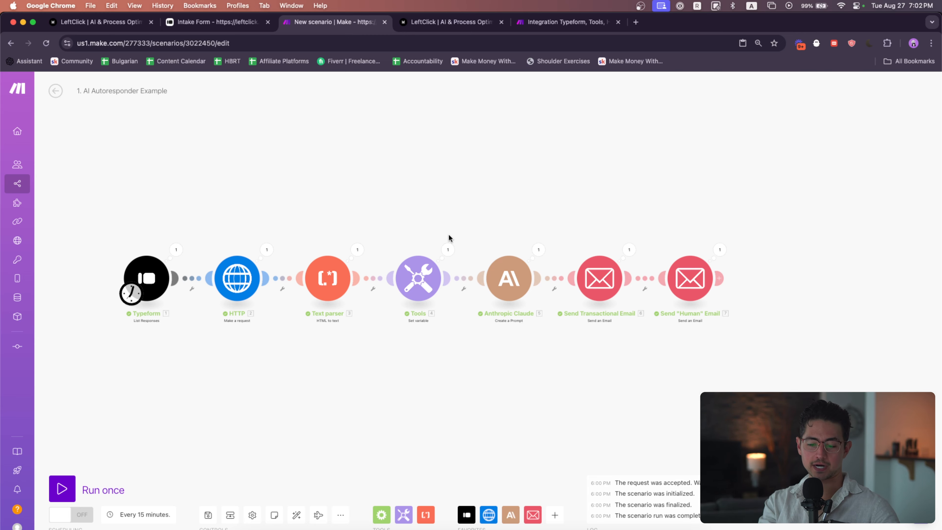
{"action": "left_click_drag", "start_coordinate": [449, 234], "coordinate": [455, 235]}
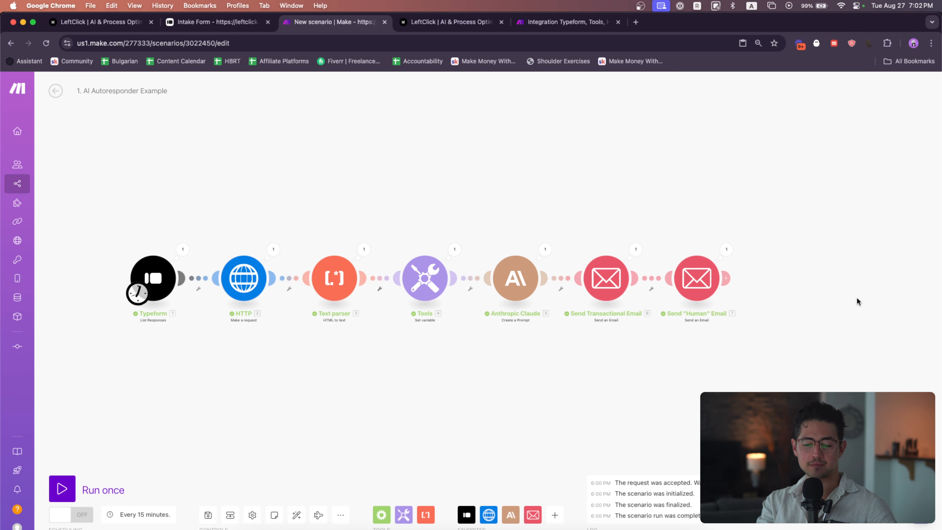
{"action": "left_click_drag", "start_coordinate": [787, 329], "coordinate": [236, 241]}
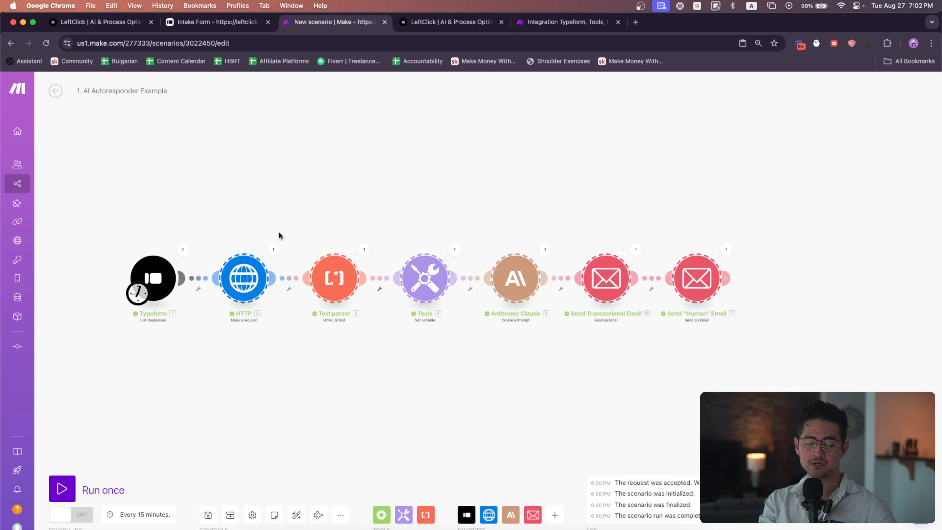
{"action": "left_click_drag", "start_coordinate": [307, 219], "coordinate": [335, 213]}
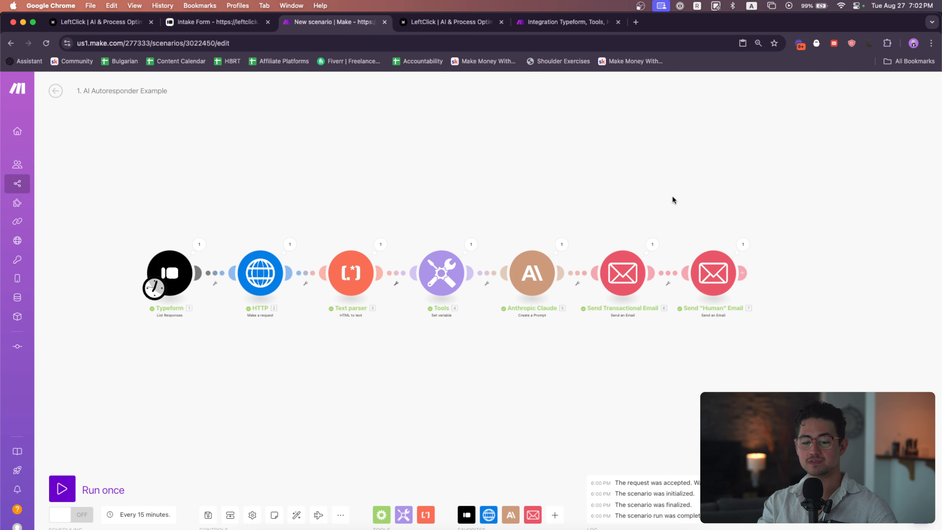
Insert a Tools Sleep module between the Send Transactional Email and Send "Human" Email modules
{"action": "scroll", "coordinate": [711, 247], "scroll_direction": "right", "scroll_amount": 5}
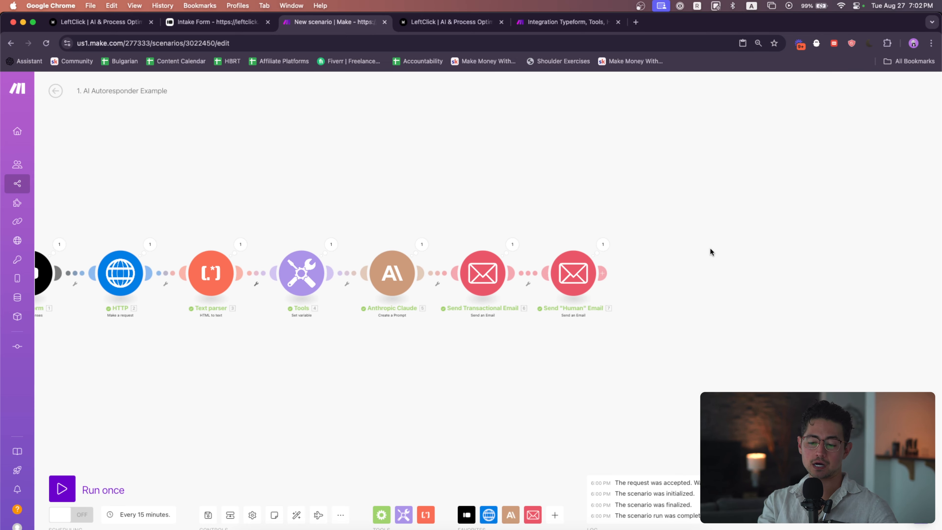
{"action": "scroll", "coordinate": [652, 261], "scroll_direction": "up", "scroll_amount": 2}
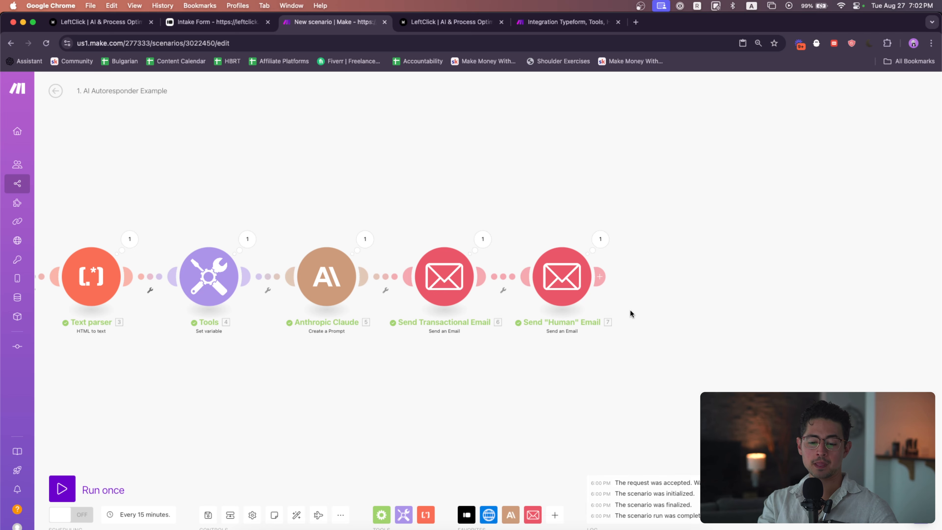
{"action": "left_click_drag", "start_coordinate": [630, 312], "coordinate": [553, 312]}
{"action": "left_click_drag", "start_coordinate": [495, 284], "coordinate": [559, 285]}
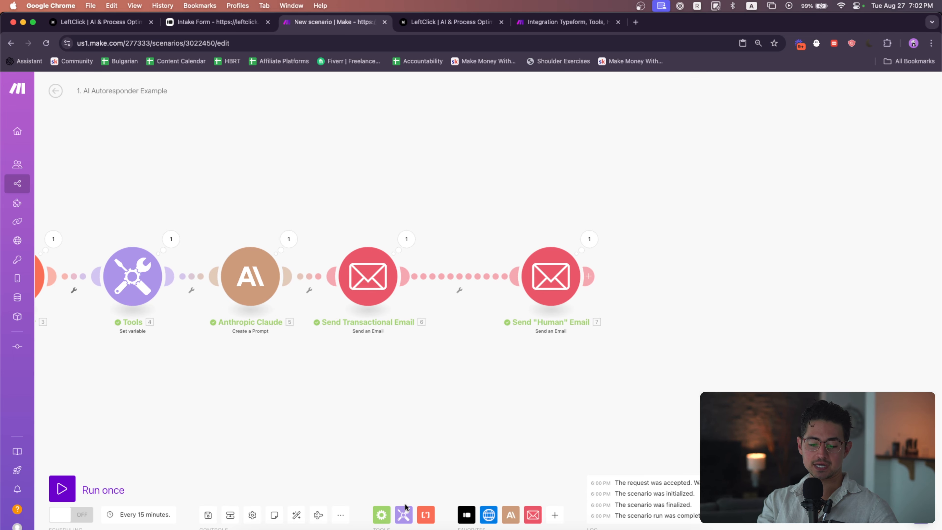
{"action": "left_click", "coordinate": [404, 514]}
{"action": "type", "text": "s;l"}
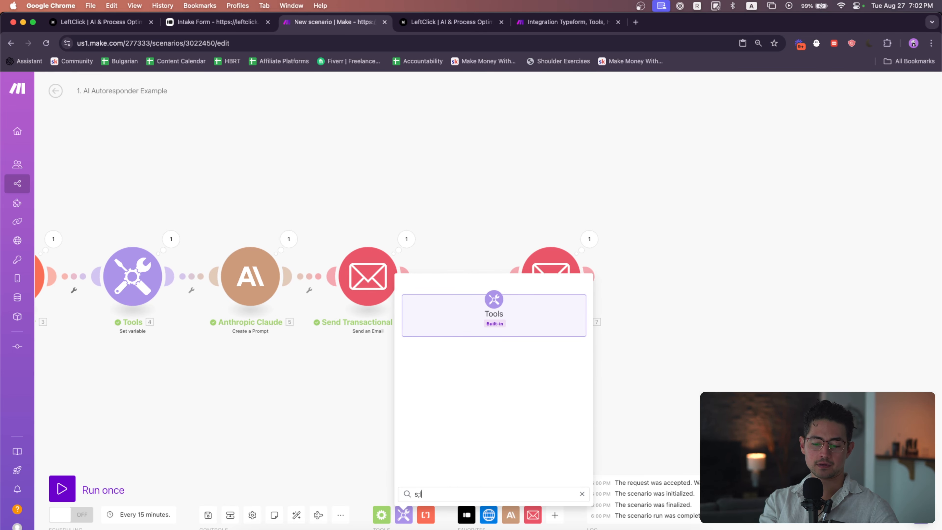
{"action": "key", "text": "BackSpace"}
{"action": "type", "text": "leep"}
{"action": "left_click", "coordinate": [477, 358]}
{"action": "left_click_drag", "start_coordinate": [477, 358], "coordinate": [476, 273]}
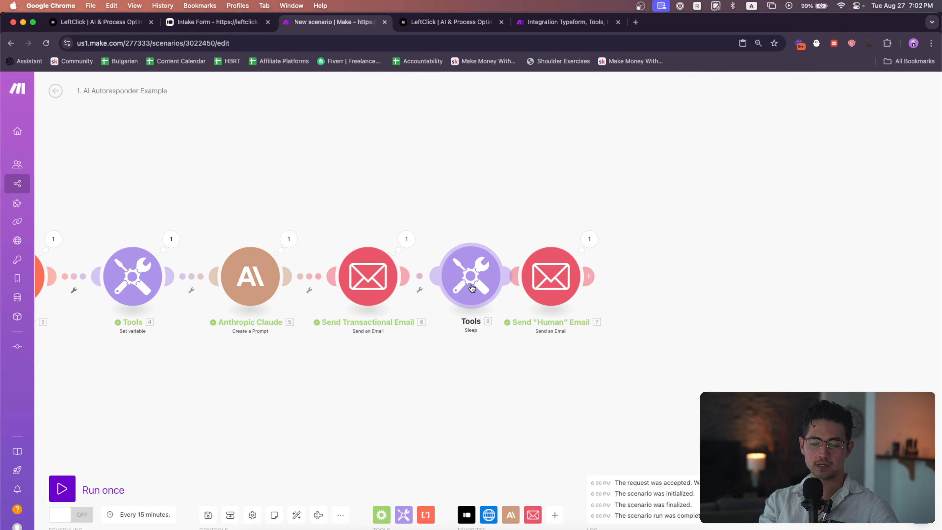
{"action": "left_click_drag", "start_coordinate": [536, 286], "coordinate": [570, 286]}
{"action": "left_click_drag", "start_coordinate": [473, 279], "coordinate": [480, 278]}
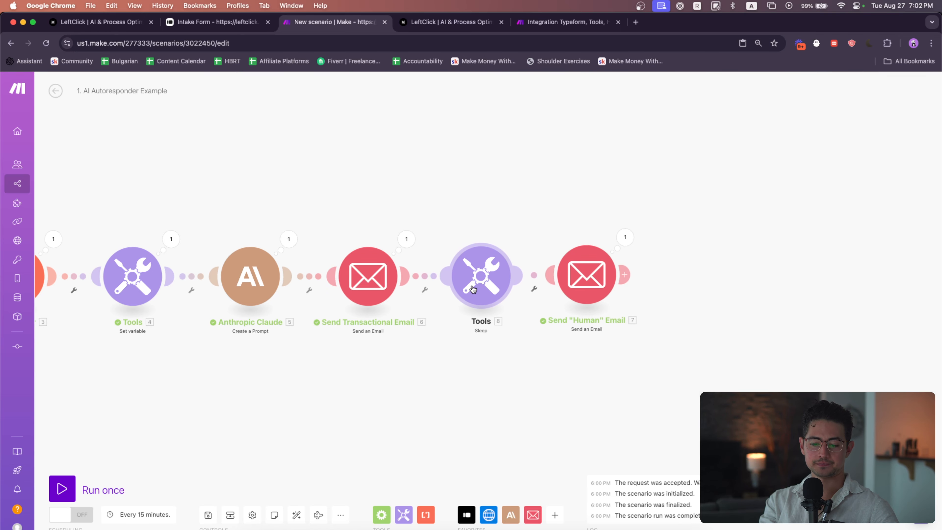
Rename the Sleep module to "Sleep 3 Mins"
{"action": "right_click", "coordinate": [483, 286]}
{"action": "left_click", "coordinate": [513, 335]}
{"action": "type", "text": "Sle"}
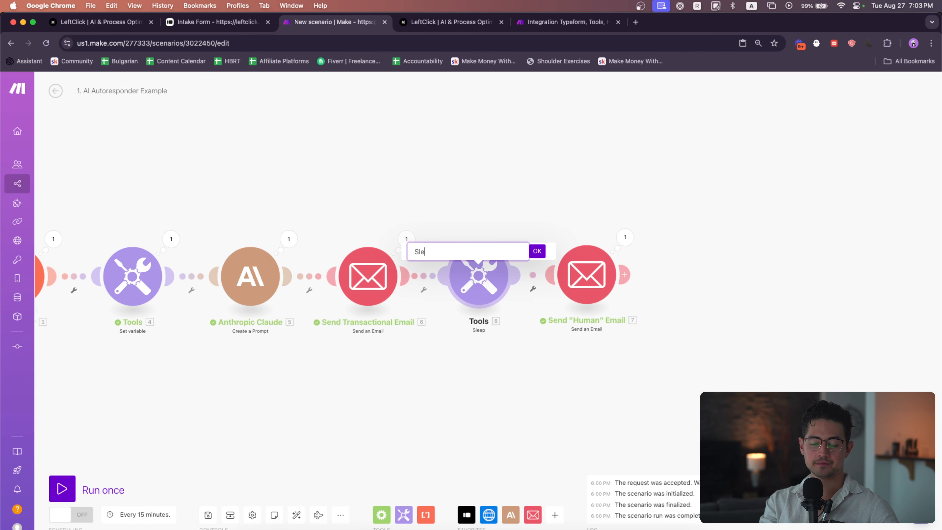
{"action": "type", "text": "ep 3 Min"}
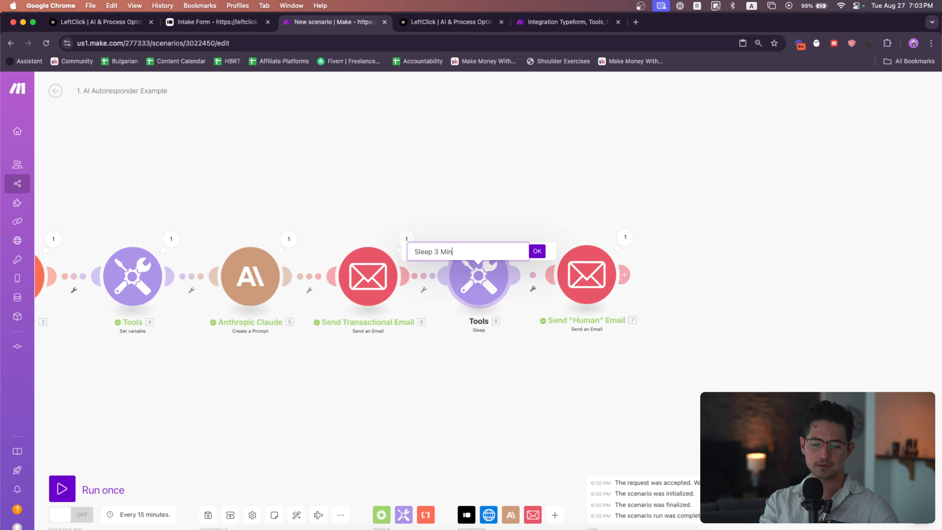
{"action": "type", "text": "s"}
{"action": "key", "text": "Return"}
Set the Sleep module's delay to 180 seconds and save it
{"action": "left_click", "coordinate": [478, 276]}
{"action": "type", "text": "180"}
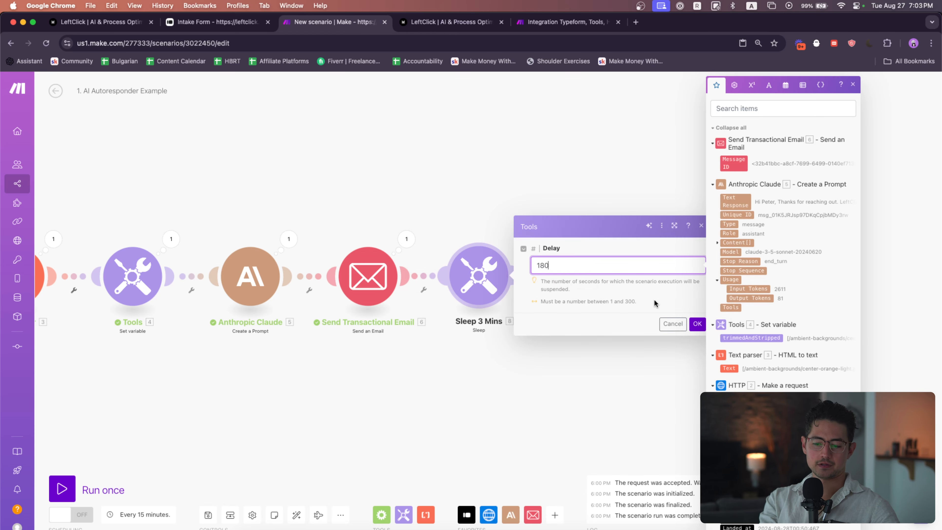
{"action": "left_click", "coordinate": [697, 324]}
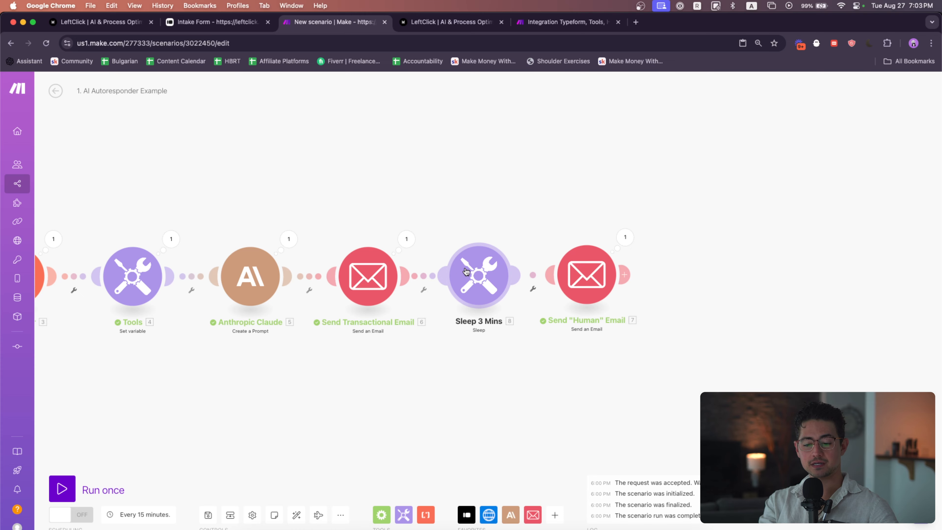
Change the Sleep module's delay to 154 seconds and save it
{"action": "left_click", "coordinate": [467, 272]}
{"action": "double_click", "coordinate": [634, 265]}
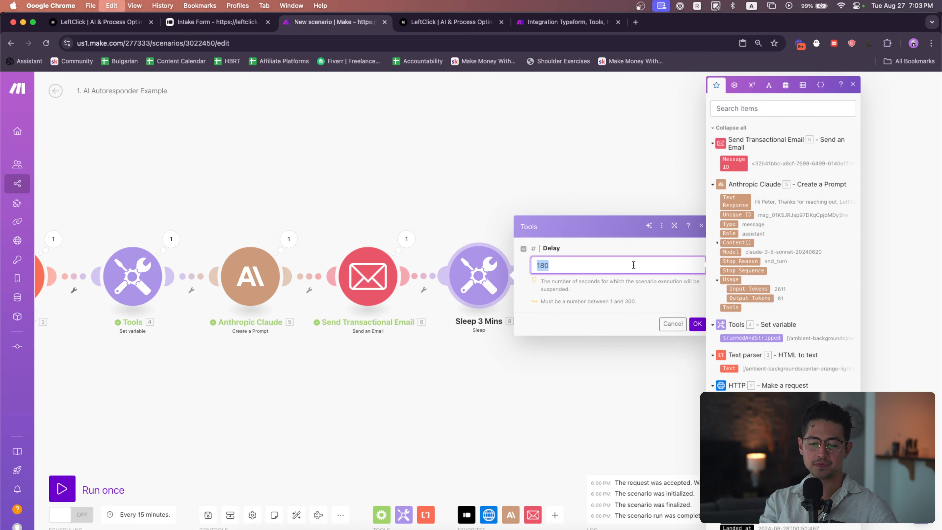
{"action": "type", "text": "154"}
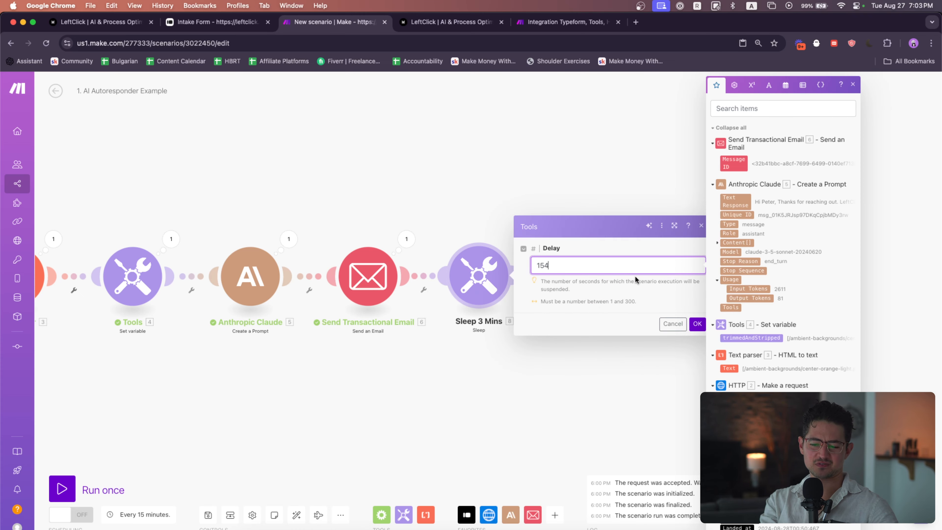
{"action": "left_click", "coordinate": [697, 324]}
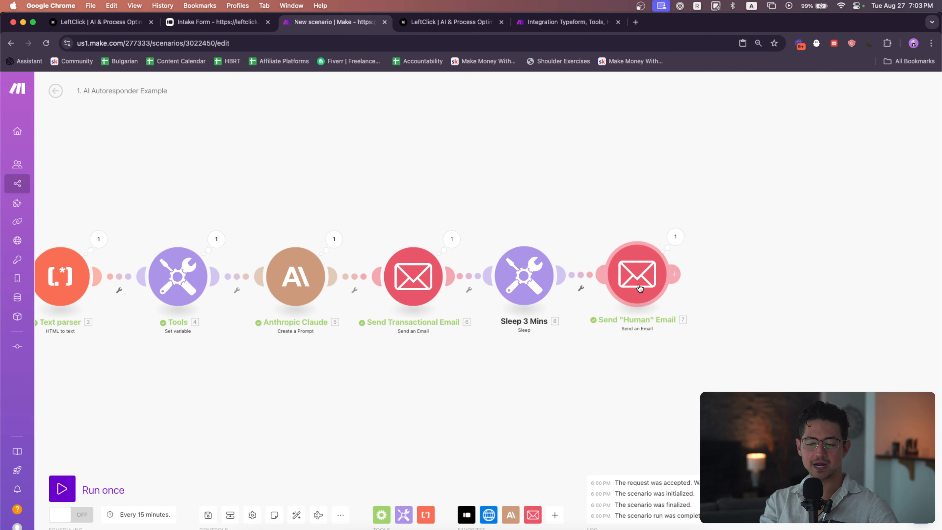
{"action": "scroll", "coordinate": [604, 310], "scroll_direction": "down", "scroll_amount": 3}
{"action": "left_click_drag", "start_coordinate": [566, 328], "coordinate": [664, 328]}
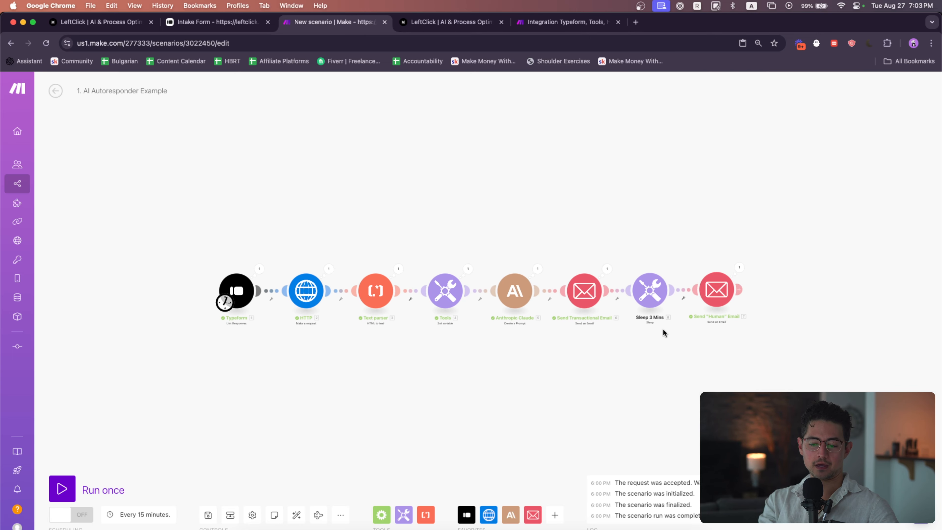
Attach a Flow Control Ignore error handler to the HTTP module
{"action": "left_click_drag", "start_coordinate": [476, 336], "coordinate": [475, 306]}
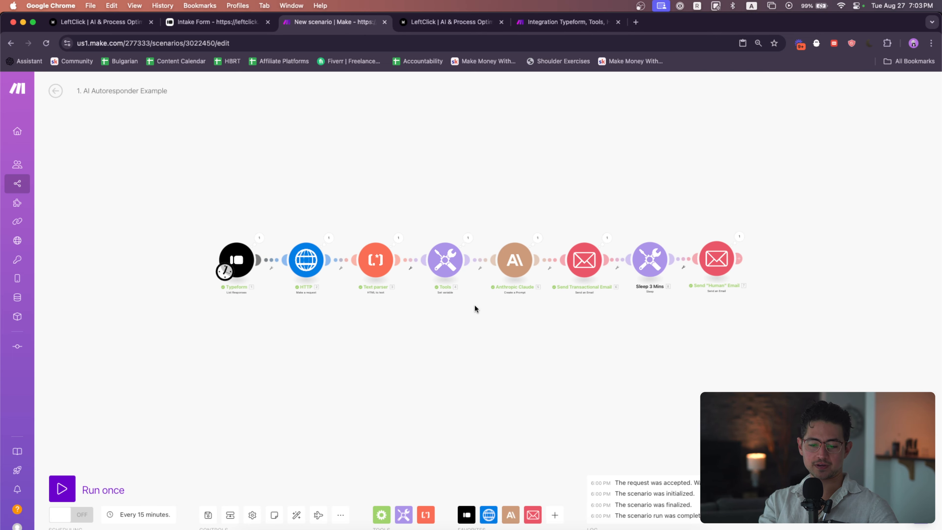
{"action": "scroll", "coordinate": [461, 299], "scroll_direction": "up", "scroll_amount": 3}
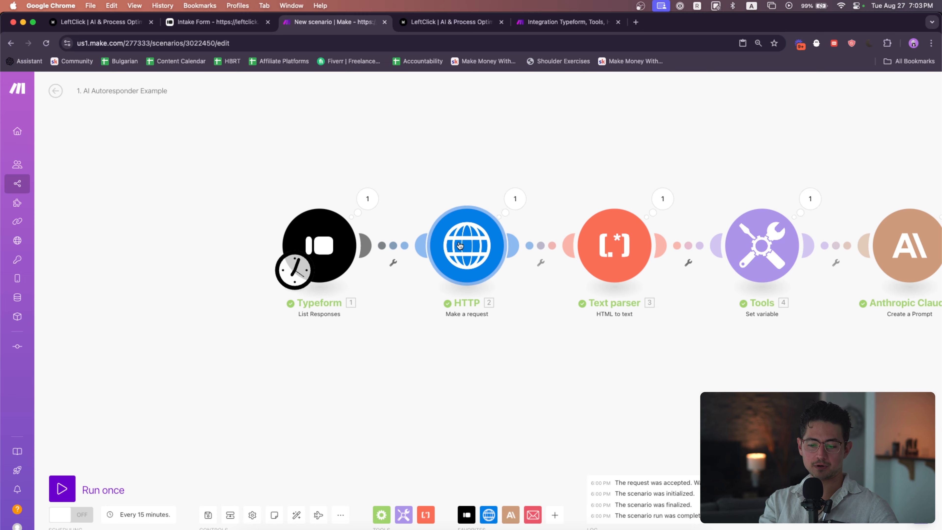
{"action": "left_click", "coordinate": [555, 515]}
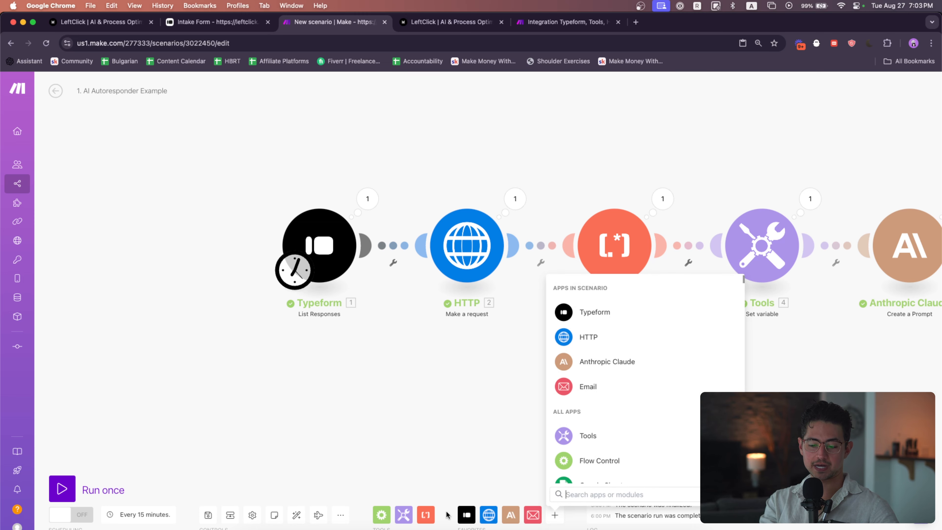
{"action": "left_click", "coordinate": [384, 516]}
{"action": "scroll", "coordinate": [464, 399], "scroll_direction": "down", "scroll_amount": 2}
{"action": "left_click", "coordinate": [464, 403]}
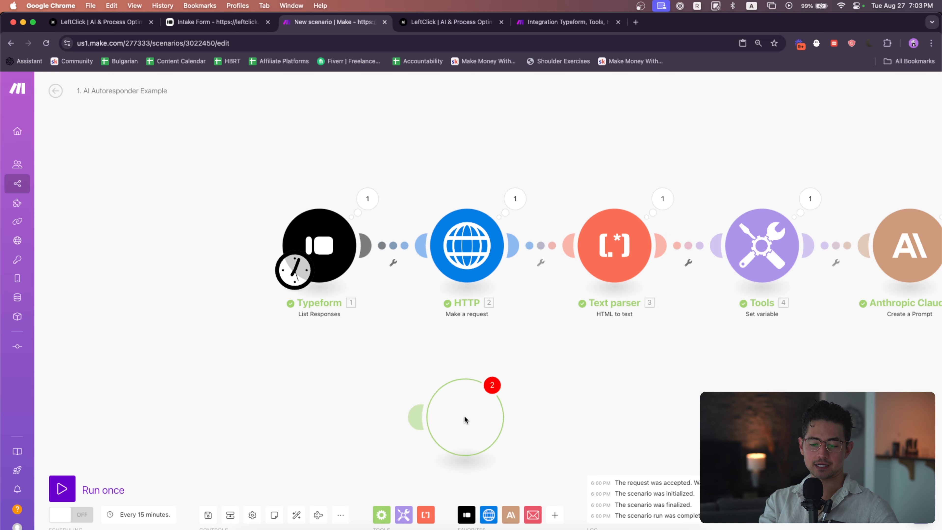
{"action": "left_click_drag", "start_coordinate": [466, 420], "coordinate": [472, 123]}
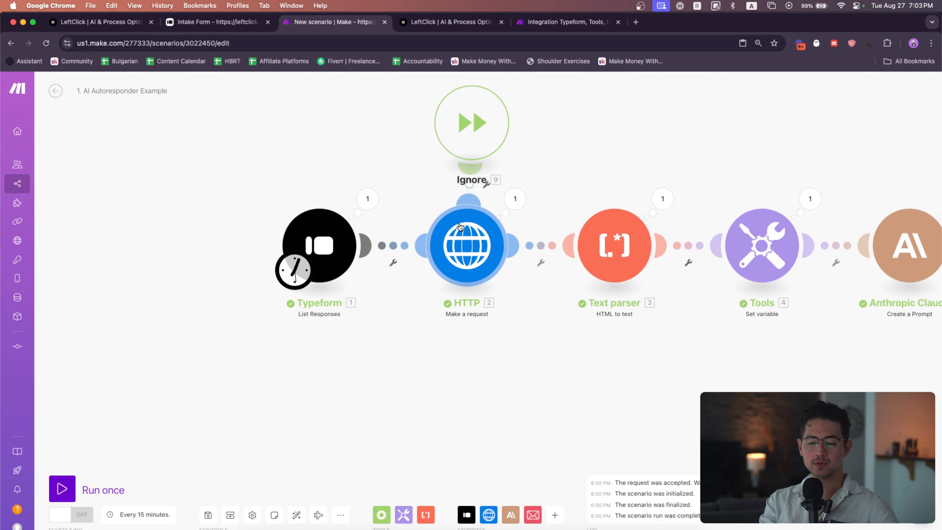
Run the HTTP module on its own with a made-up, unreachable .com website URL to test the error handling
{"action": "left_click", "coordinate": [460, 227]}
{"action": "right_click", "coordinate": [474, 238]}
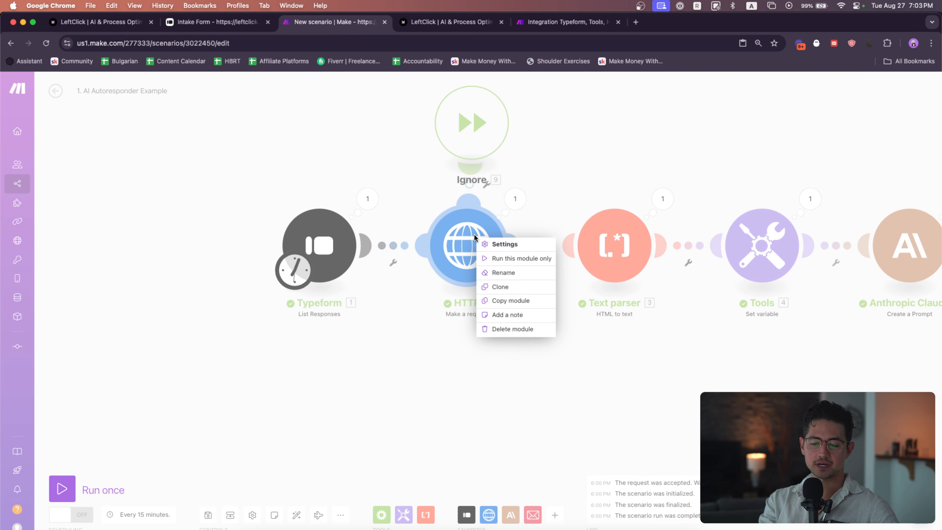
{"action": "left_click", "coordinate": [522, 258]}
{"action": "left_click", "coordinate": [616, 381]}
{"action": "type", "text": "https:"}
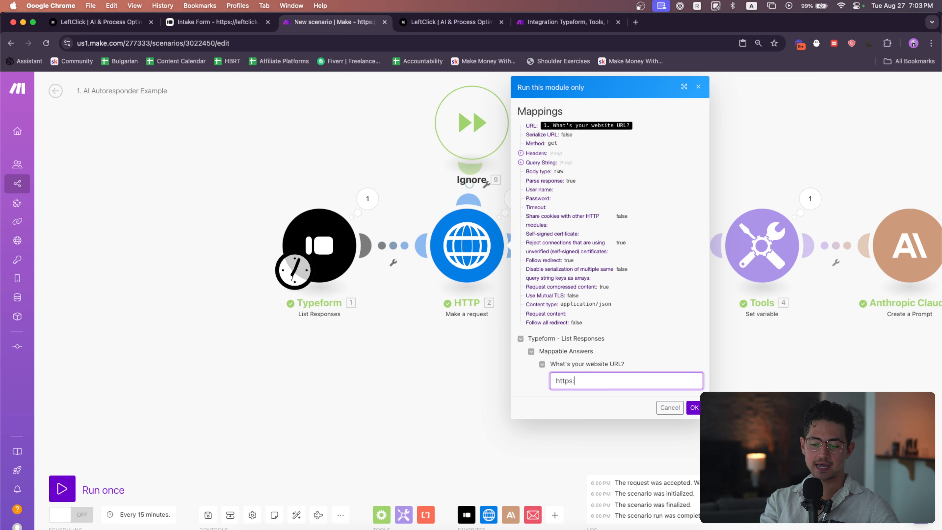
{"action": "type", "text": "//f1401h049jf0ea9jdf0a9j039j40f93049gh3094hg3.c"}
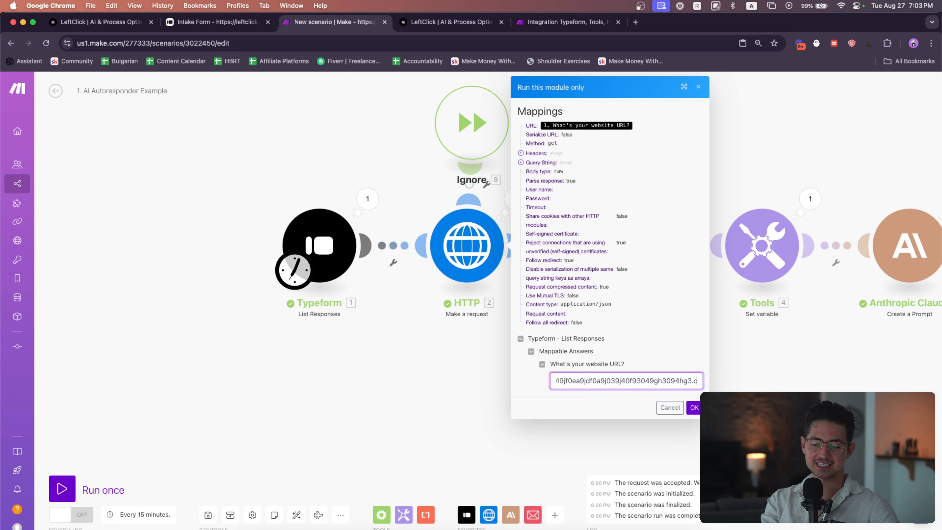
{"action": "type", "text": "om"}
{"action": "key", "text": "Return"}
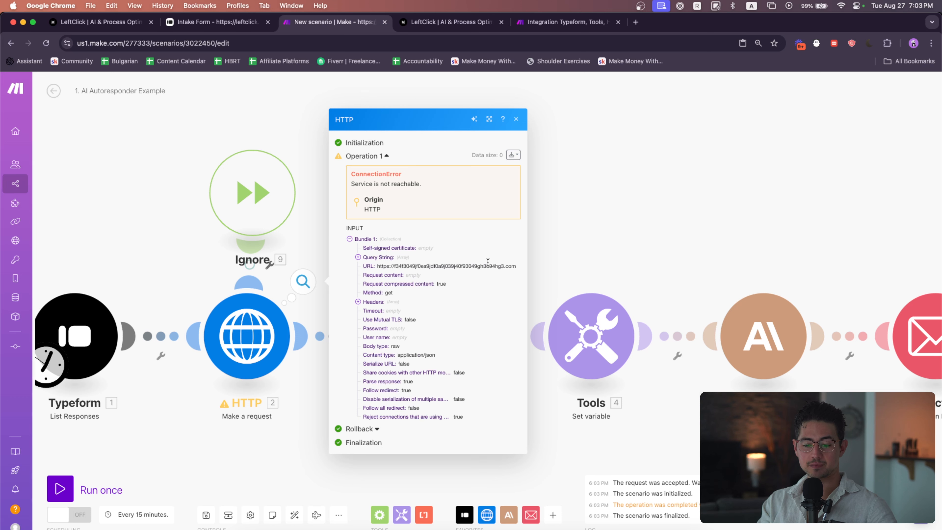
Inspect the HTTP module's error output and the Text parser's HTML mapping
{"action": "left_click", "coordinate": [585, 249]}
{"action": "left_click_drag", "start_coordinate": [534, 255], "coordinate": [577, 245]}
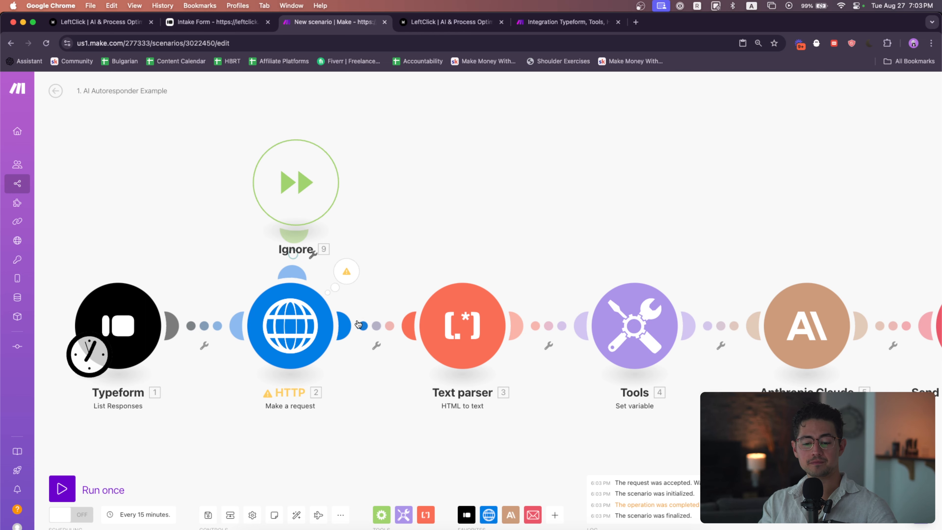
{"action": "left_click_drag", "start_coordinate": [301, 178], "coordinate": [299, 169]}
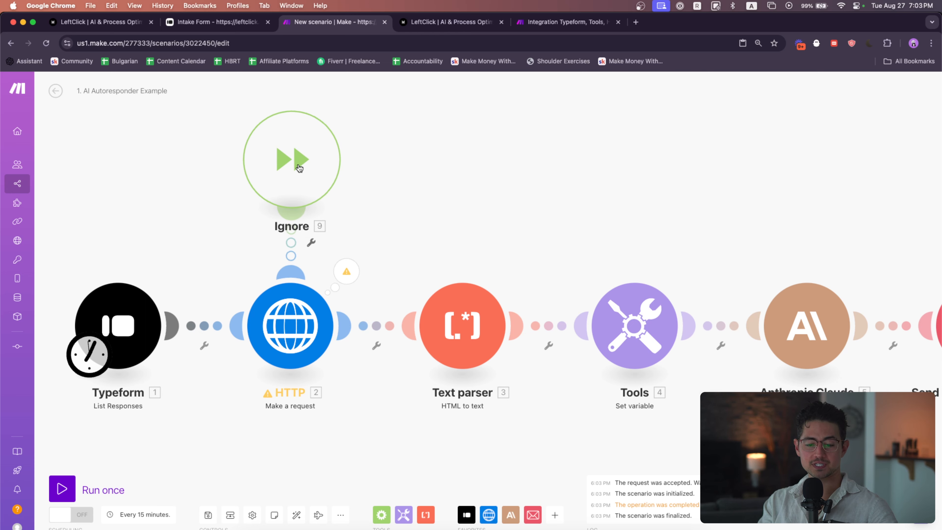
{"action": "left_click", "coordinate": [346, 274]}
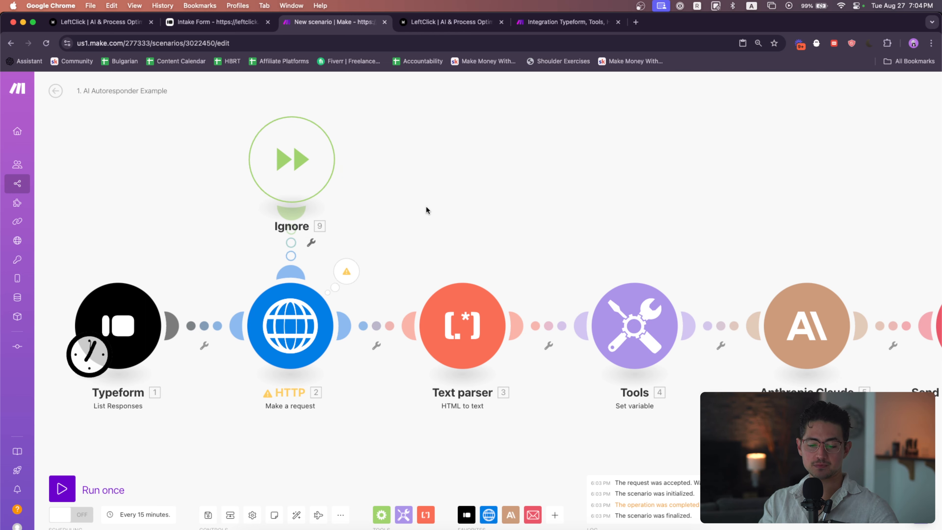
{"action": "left_click_drag", "start_coordinate": [426, 207], "coordinate": [391, 194]}
{"action": "scroll", "coordinate": [413, 204], "scroll_direction": "down", "scroll_amount": 1}
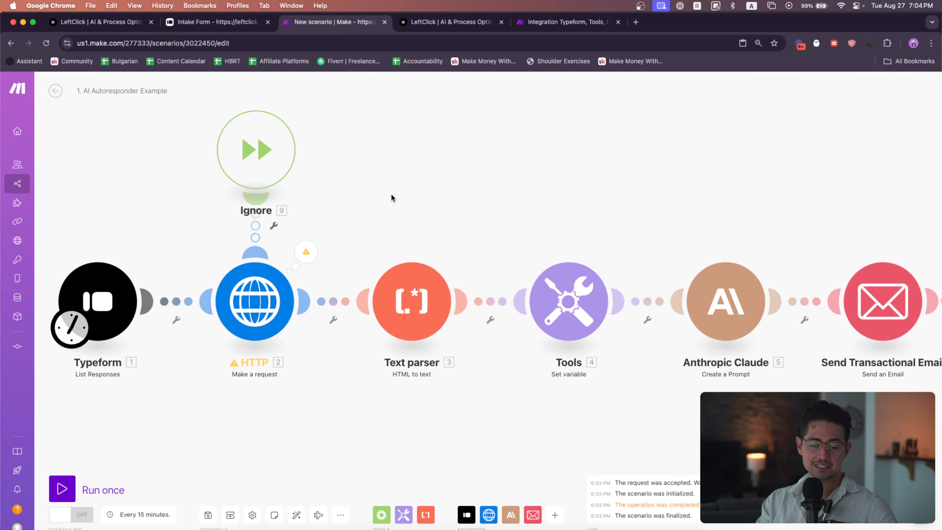
{"action": "left_click", "coordinate": [412, 313]}
{"action": "left_click", "coordinate": [527, 307]}
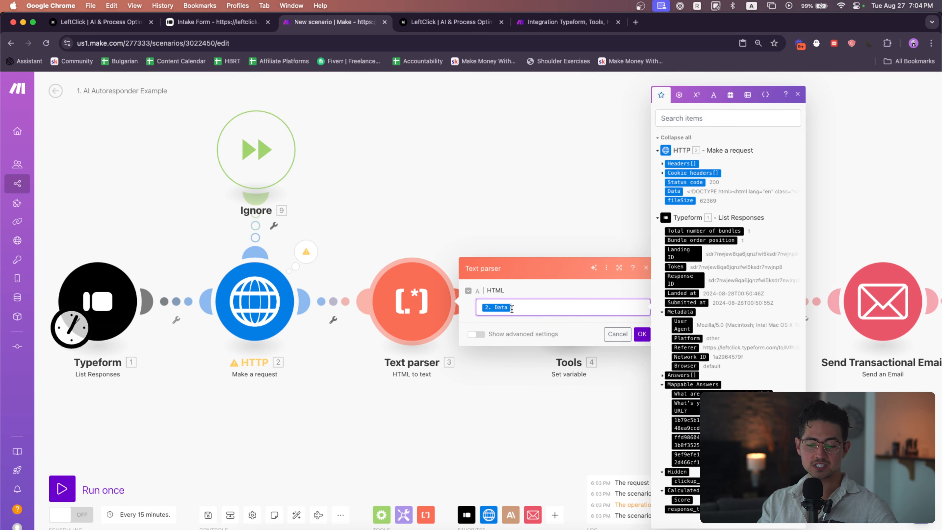
{"action": "left_click", "coordinate": [509, 201]}
{"action": "scroll", "coordinate": [483, 199], "scroll_direction": "down", "scroll_amount": 3}
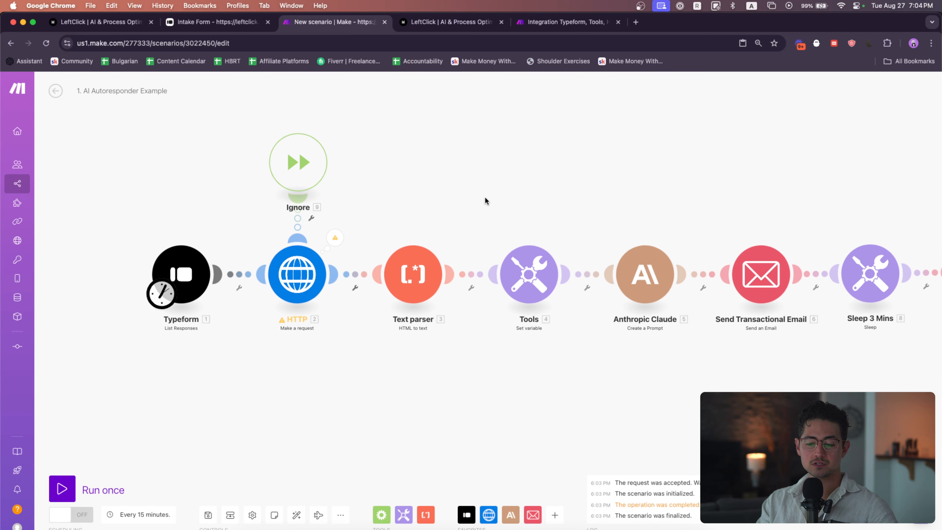
Insert a Router on the link between the Text parser and Tools modules
{"action": "left_click_drag", "start_coordinate": [525, 329], "coordinate": [261, 163]}
{"action": "left_click_drag", "start_coordinate": [480, 273], "coordinate": [402, 272]}
{"action": "left_click", "coordinate": [500, 289]}
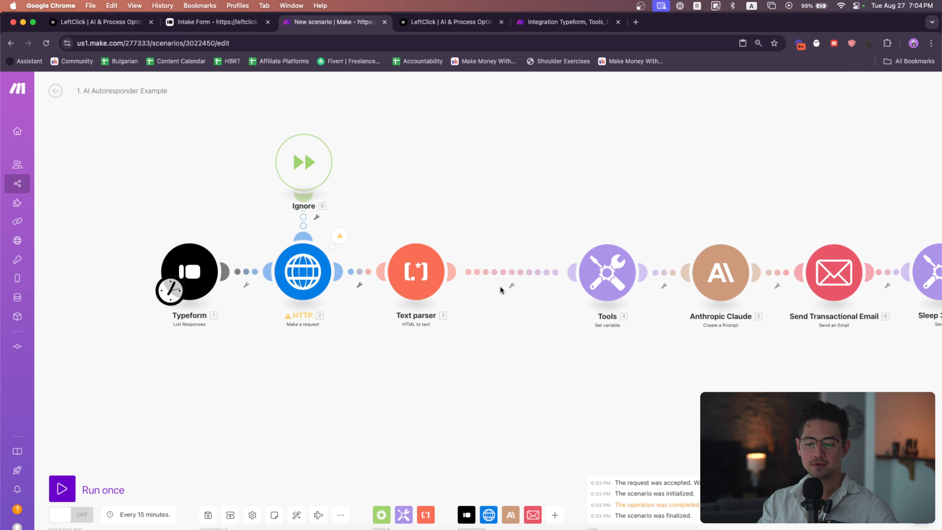
{"action": "left_click", "coordinate": [510, 283]}
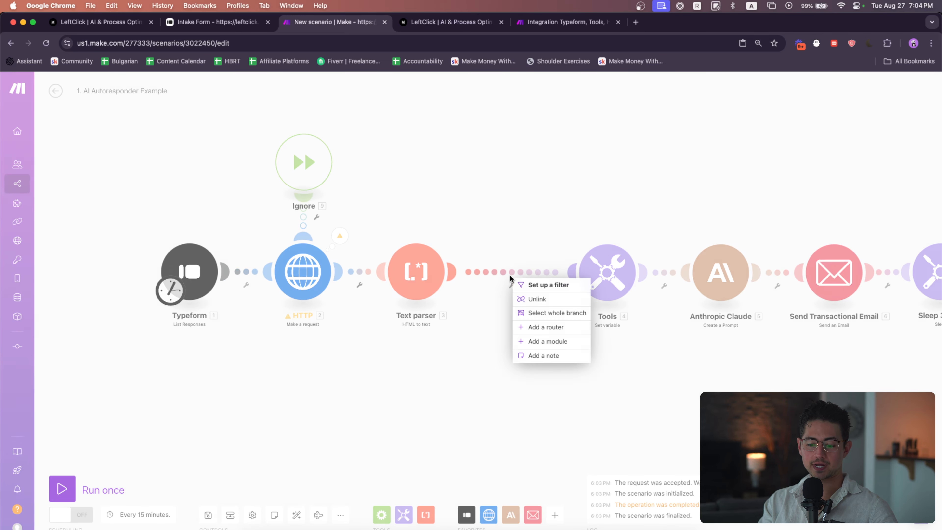
{"action": "left_click", "coordinate": [546, 327]}
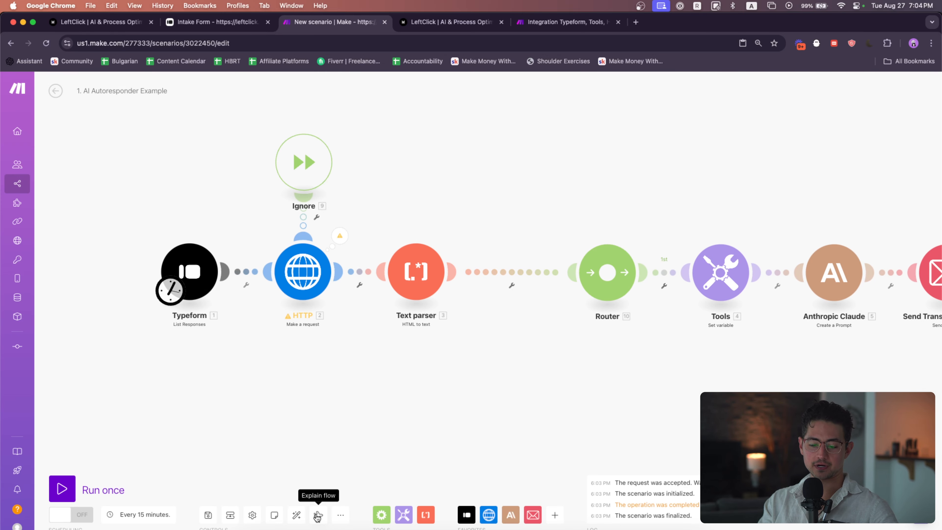
Add a filter labelled "Parsed?" on the router's first route, requiring the Text parser's Text to exist
{"action": "left_click_drag", "start_coordinate": [456, 346], "coordinate": [143, 68]}
{"action": "left_click_drag", "start_coordinate": [195, 274], "coordinate": [276, 277]}
{"action": "left_click", "coordinate": [600, 364]}
{"action": "left_click_drag", "start_coordinate": [600, 364], "coordinate": [443, 366]}
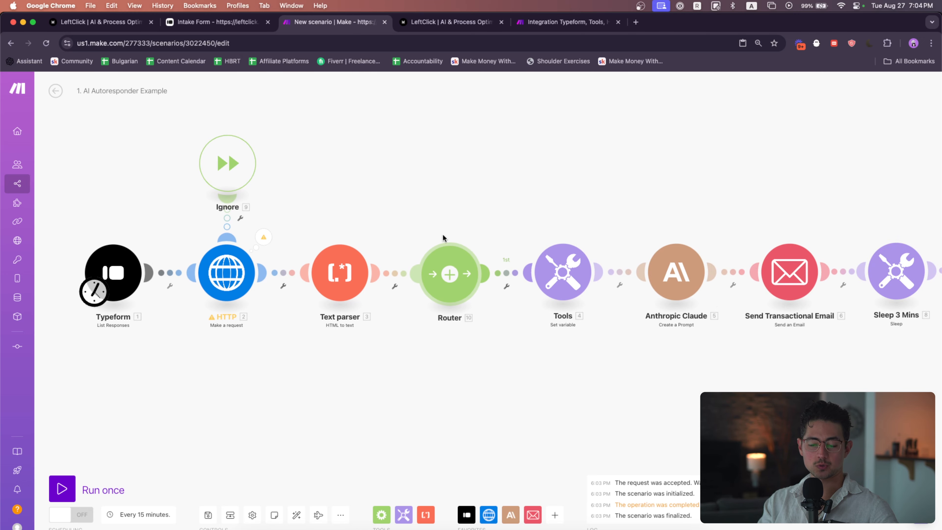
{"action": "scroll", "coordinate": [456, 223], "scroll_direction": "right", "scroll_amount": 2}
{"action": "left_click", "coordinate": [495, 294]}
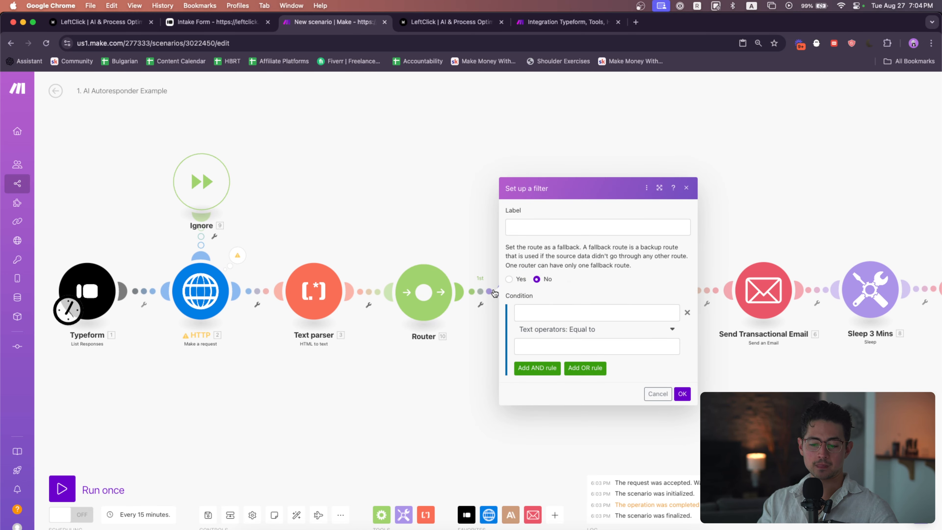
{"action": "left_click", "coordinate": [548, 232]}
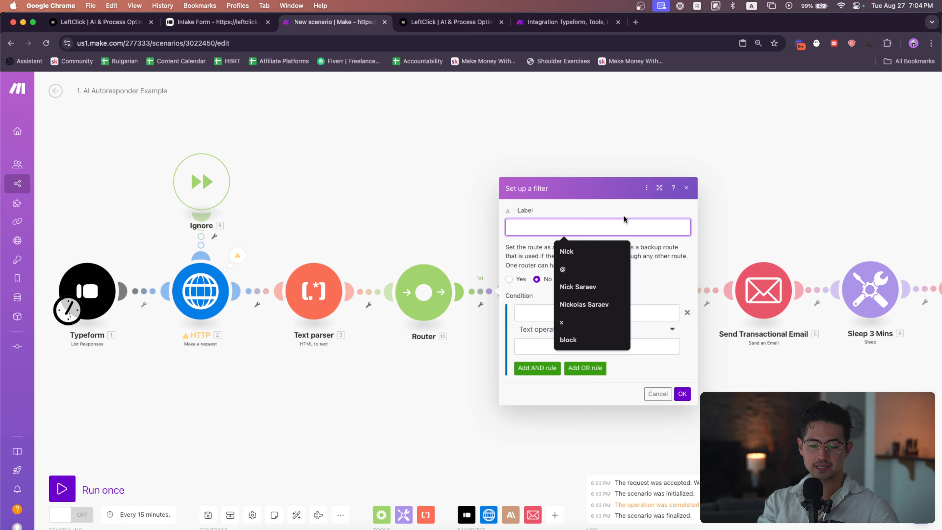
{"action": "type", "text": "Parsed?"}
{"action": "left_click", "coordinate": [579, 313]}
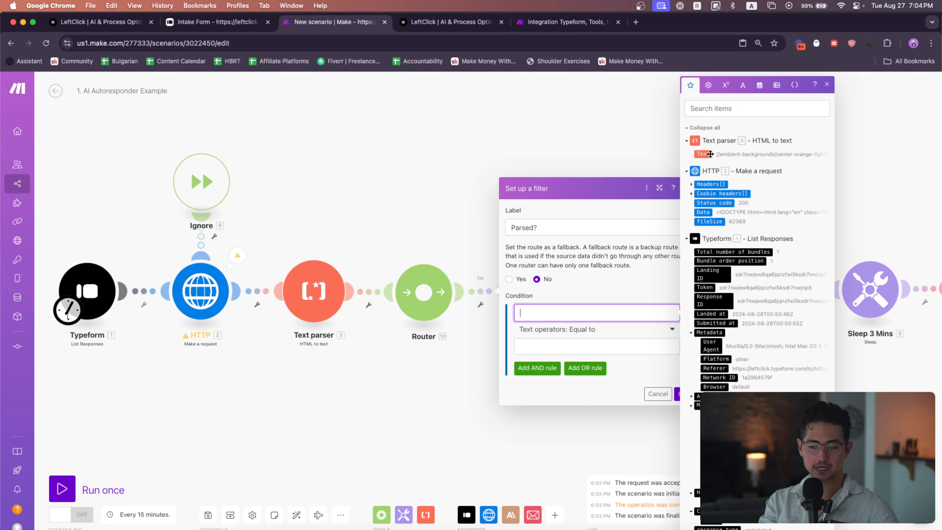
{"action": "left_click_drag", "start_coordinate": [710, 154], "coordinate": [593, 312]}
{"action": "left_click", "coordinate": [610, 330]}
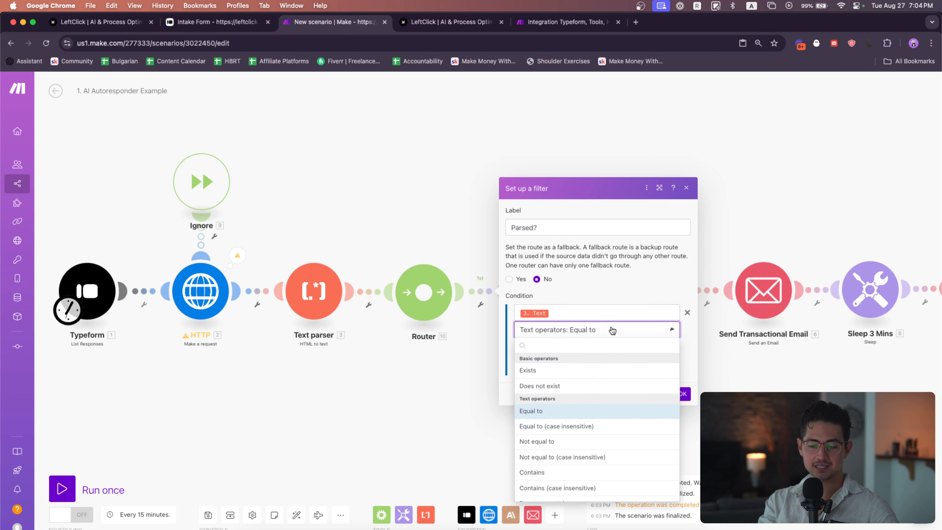
{"action": "type", "text": "x"}
{"action": "left_click", "coordinate": [587, 370]}
{"action": "left_click", "coordinate": [681, 377]}
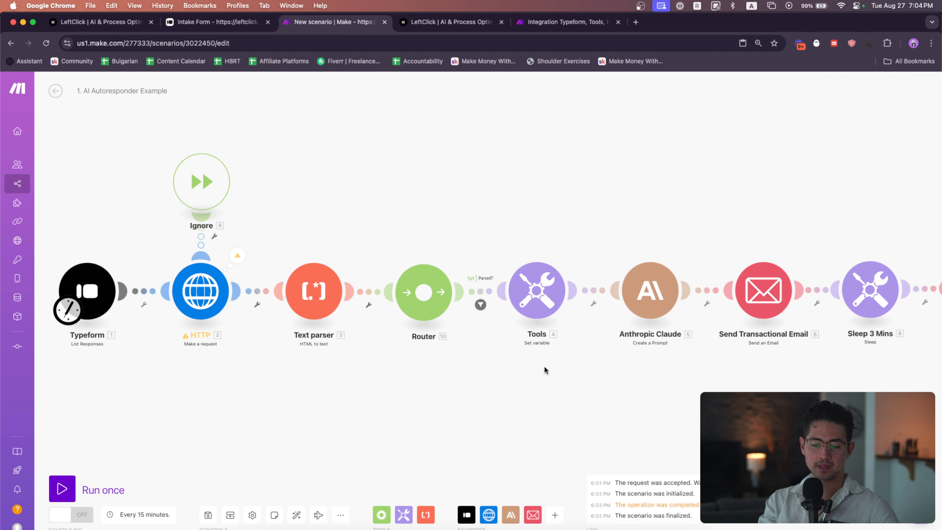
Reopen the Text parser module to check its HTML mapping and close it
{"action": "left_click", "coordinate": [334, 315]}
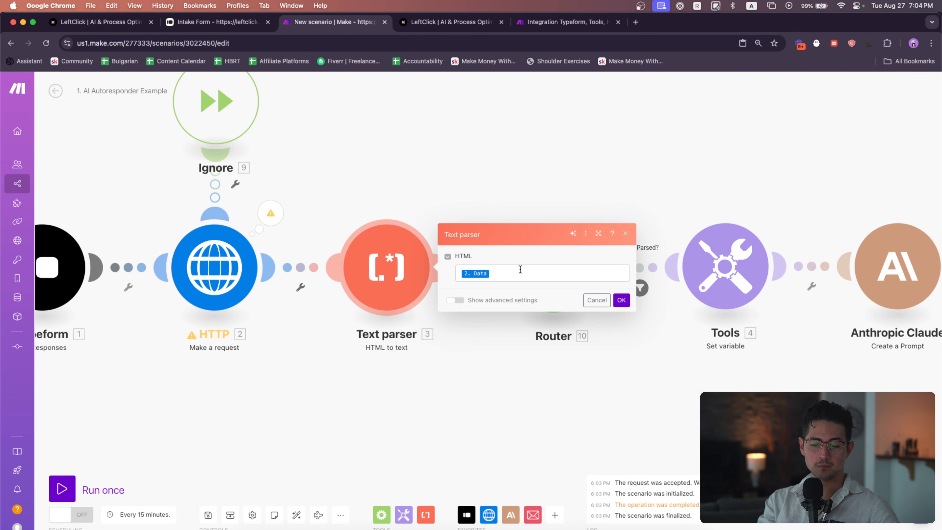
{"action": "left_click", "coordinate": [520, 270]}
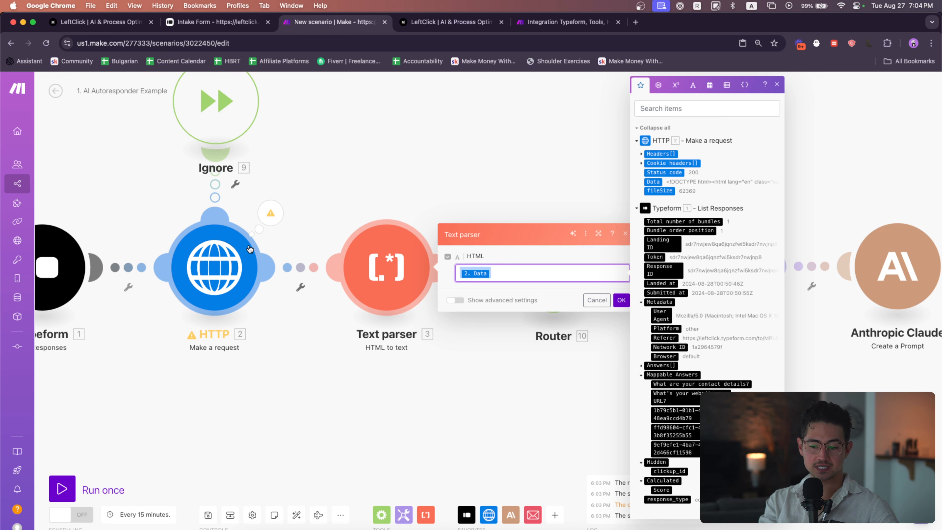
{"action": "left_click", "coordinate": [616, 171]}
{"action": "left_click_drag", "start_coordinate": [616, 170], "coordinate": [460, 171]}
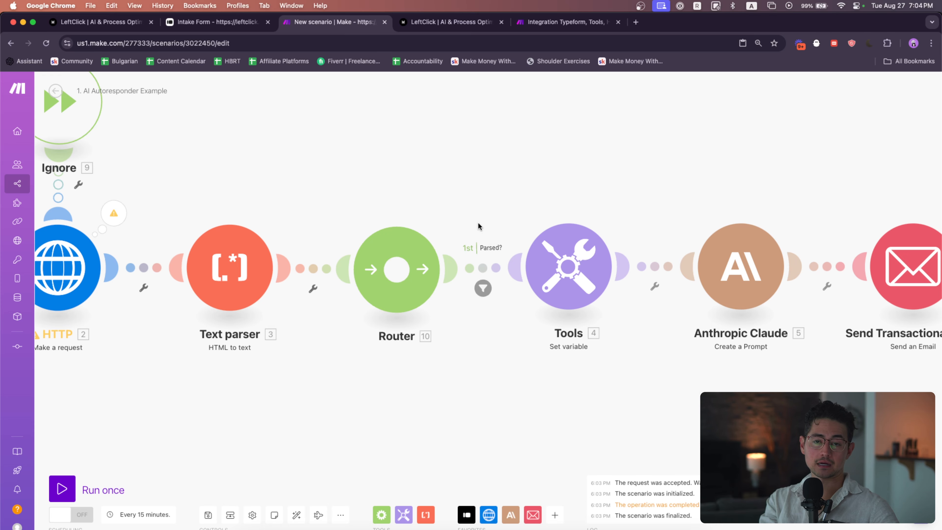
{"action": "left_click_drag", "start_coordinate": [490, 176], "coordinate": [412, 231]}
Duplicate the Send Transactional Email, Sleep 3 Mins and Send "Human" Email modules above the existing chain
{"action": "scroll", "coordinate": [566, 176], "scroll_direction": "down", "scroll_amount": 2}
{"action": "scroll", "coordinate": [566, 176], "scroll_direction": "down", "scroll_amount": 1}
{"action": "scroll", "coordinate": [509, 203], "scroll_direction": "down", "scroll_amount": 2}
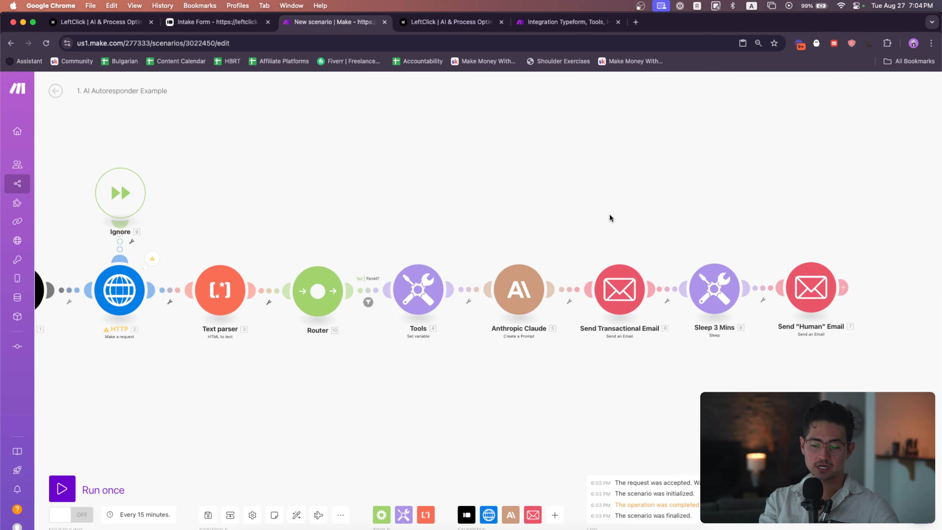
{"action": "left_click_drag", "start_coordinate": [610, 216], "coordinate": [935, 356]}
{"action": "key", "text": "super+v"}
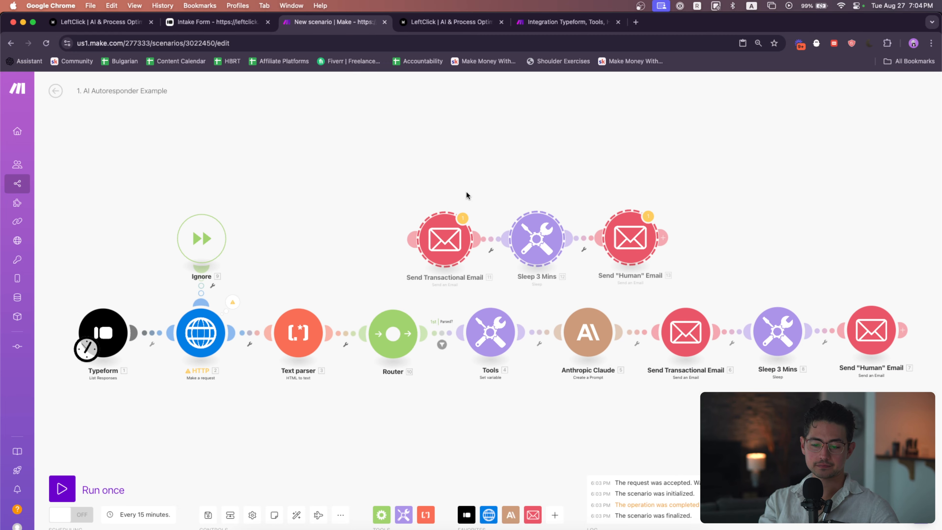
Connect the router to the copied Send Transactional Email module as a second route
{"action": "left_click_drag", "start_coordinate": [466, 192], "coordinate": [410, 181]}
{"action": "left_click_drag", "start_coordinate": [394, 230], "coordinate": [439, 235]}
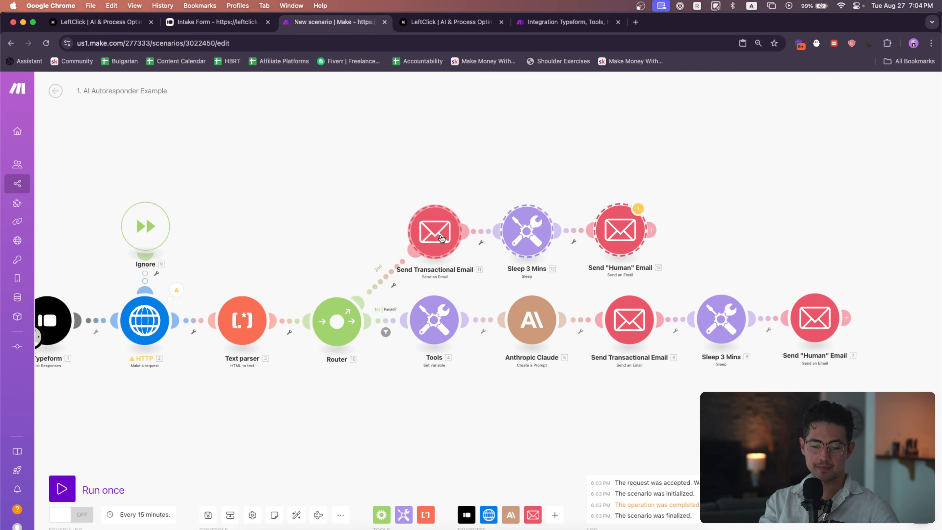
{"action": "left_click", "coordinate": [385, 239]}
{"action": "scroll", "coordinate": [385, 239], "scroll_direction": "up", "scroll_amount": 3}
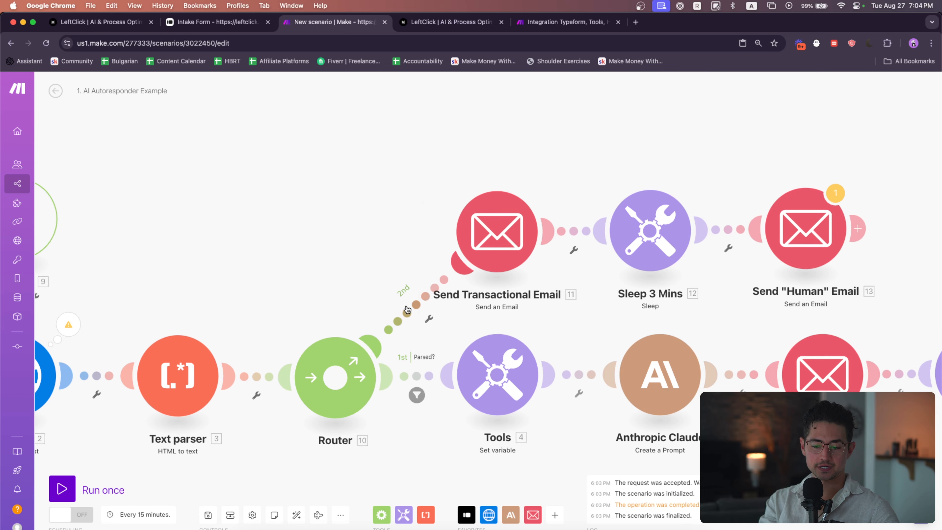
Add a filter labelled "Fail?" on the router's second route, requiring the Text parser's Text to not exist
{"action": "left_click", "coordinate": [432, 287]}
{"action": "left_click", "coordinate": [487, 240]}
{"action": "type", "text": "Empt"}
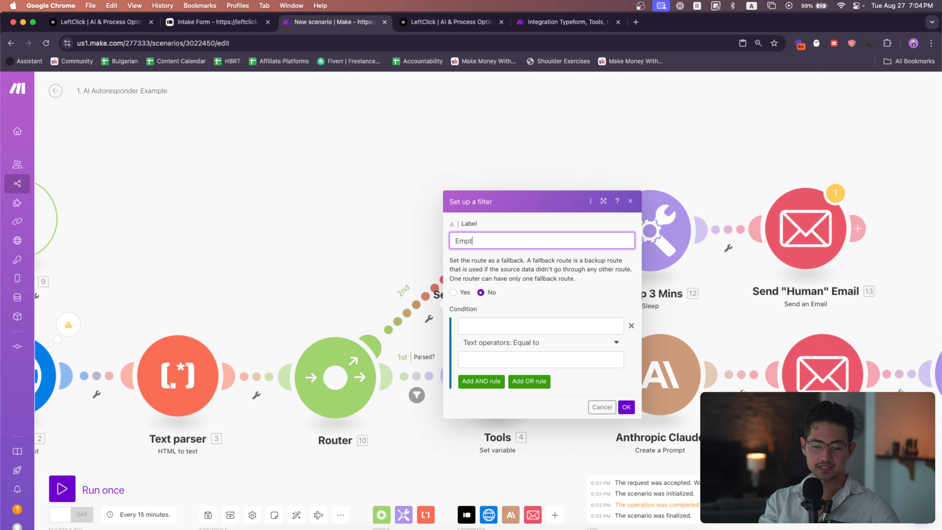
{"action": "type", "text": "y?"}
{"action": "left_click", "coordinate": [517, 326]}
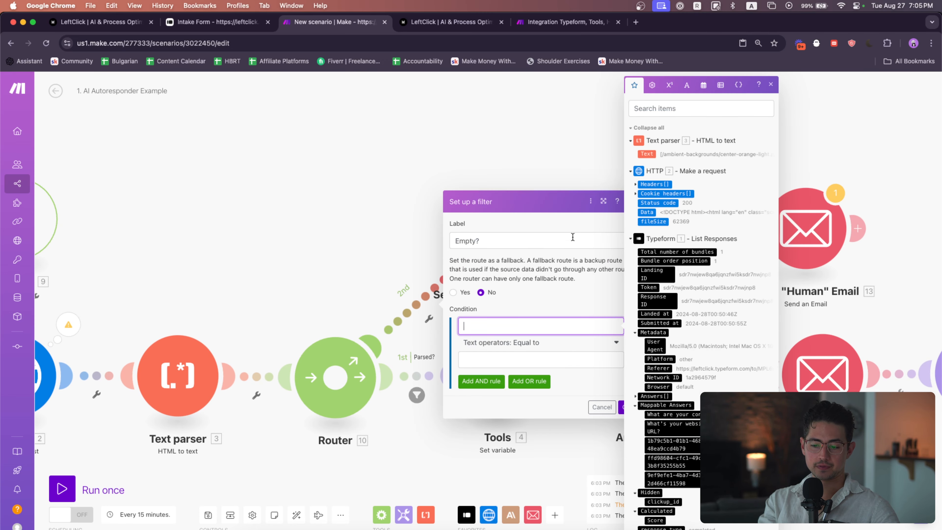
{"action": "left_click", "coordinate": [536, 241]}
{"action": "key", "text": "super+a"}
{"action": "type", "text": "Fail"}
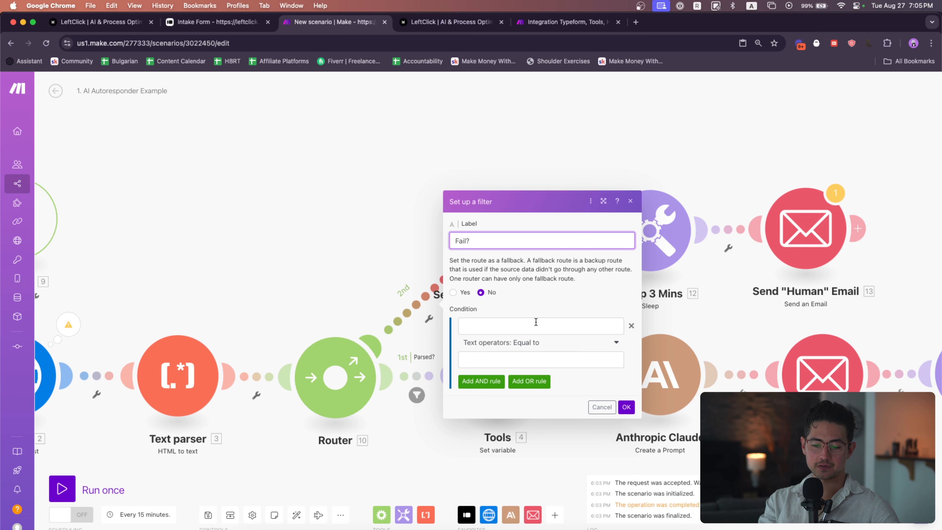
{"action": "left_click", "coordinate": [536, 322]}
{"action": "left_click", "coordinate": [647, 154]}
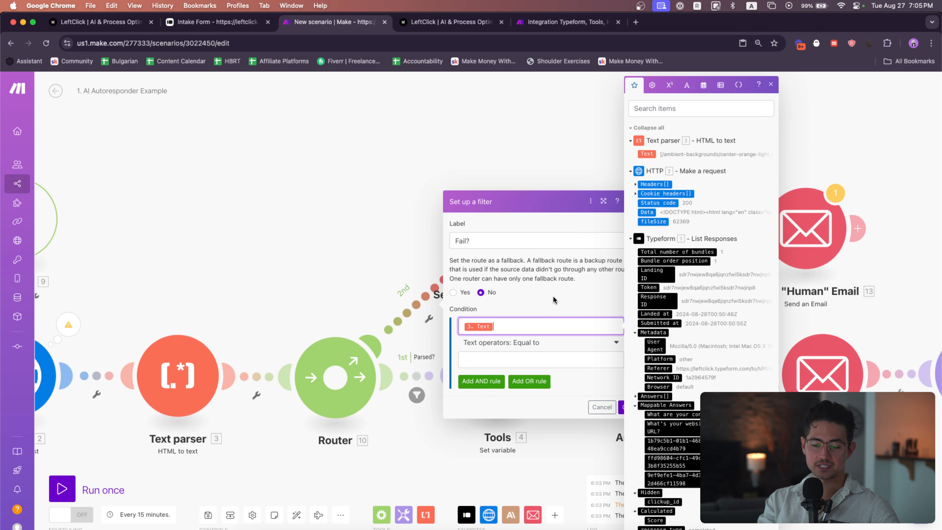
{"action": "left_click", "coordinate": [539, 342]}
{"action": "left_click", "coordinate": [512, 404]}
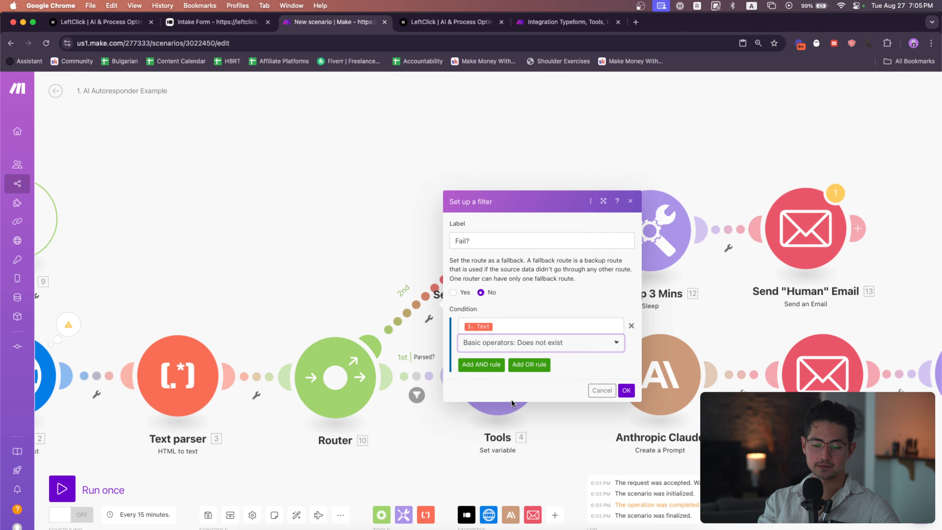
{"action": "left_click", "coordinate": [626, 390]}
Review the filters on both router routes
{"action": "scroll", "coordinate": [407, 288], "scroll_direction": "down", "scroll_amount": 1}
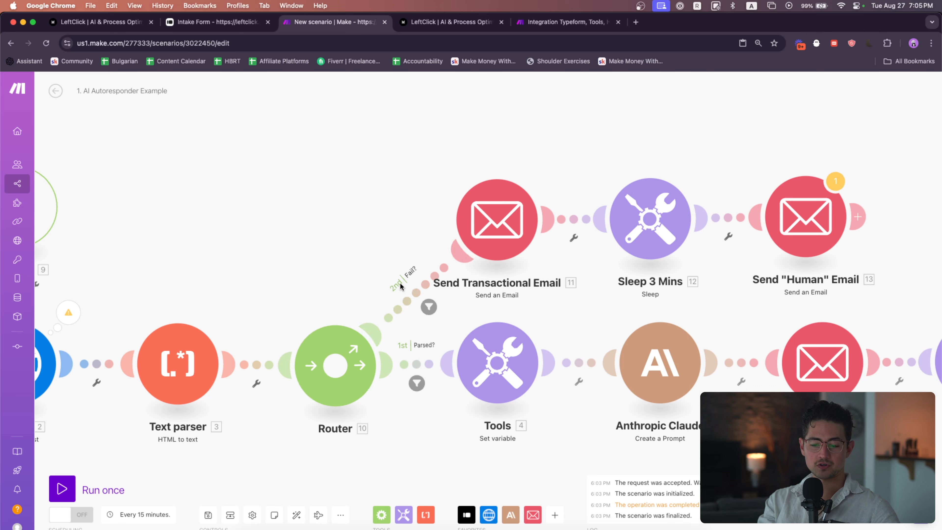
{"action": "left_click", "coordinate": [416, 384]}
{"action": "left_click", "coordinate": [407, 300]}
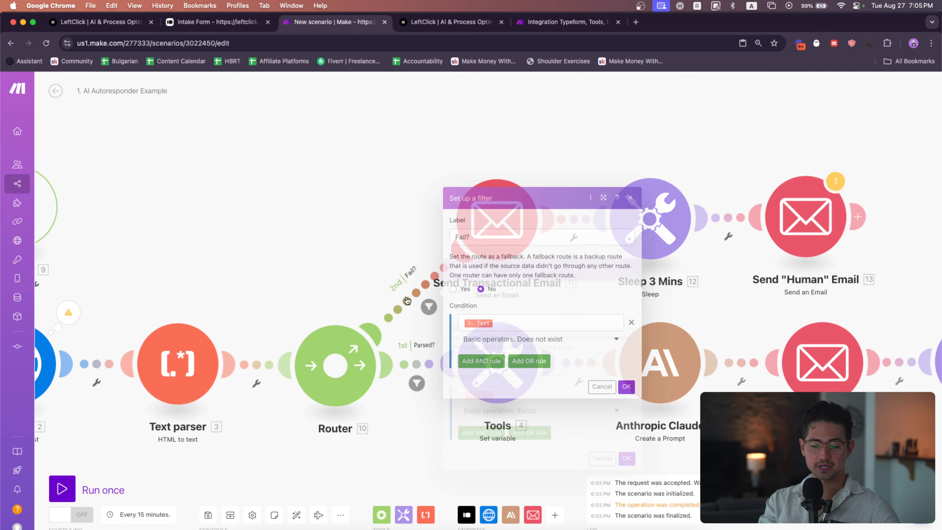
{"action": "left_click", "coordinate": [344, 231]}
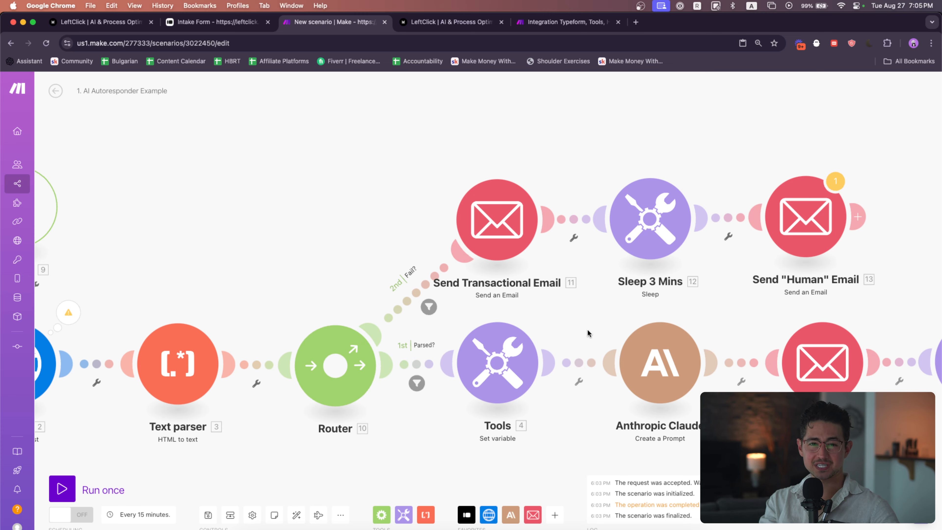
Select the three copied failure-route modules and nudge them into line with the rest of the chain
{"action": "scroll", "coordinate": [588, 329], "scroll_direction": "right", "scroll_amount": 5}
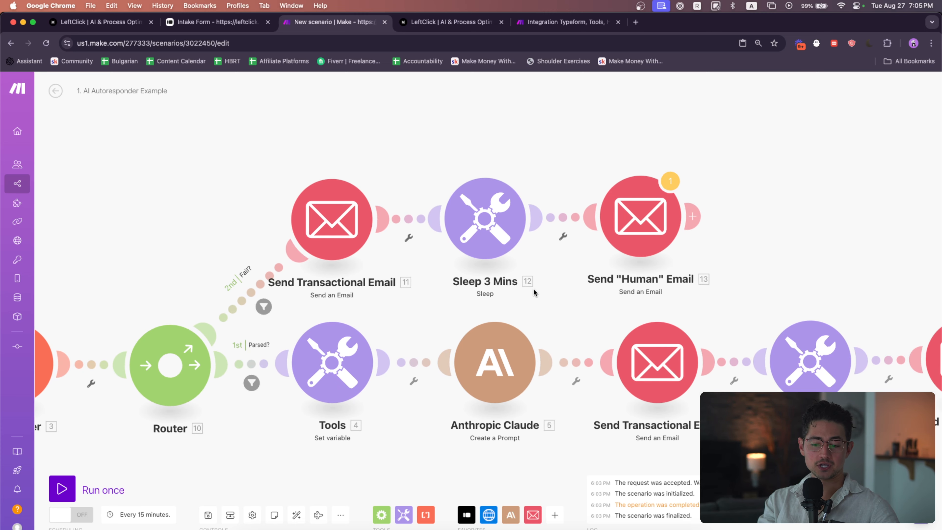
{"action": "left_click_drag", "start_coordinate": [683, 296], "coordinate": [248, 137]}
{"action": "left_click_drag", "start_coordinate": [325, 187], "coordinate": [329, 186]}
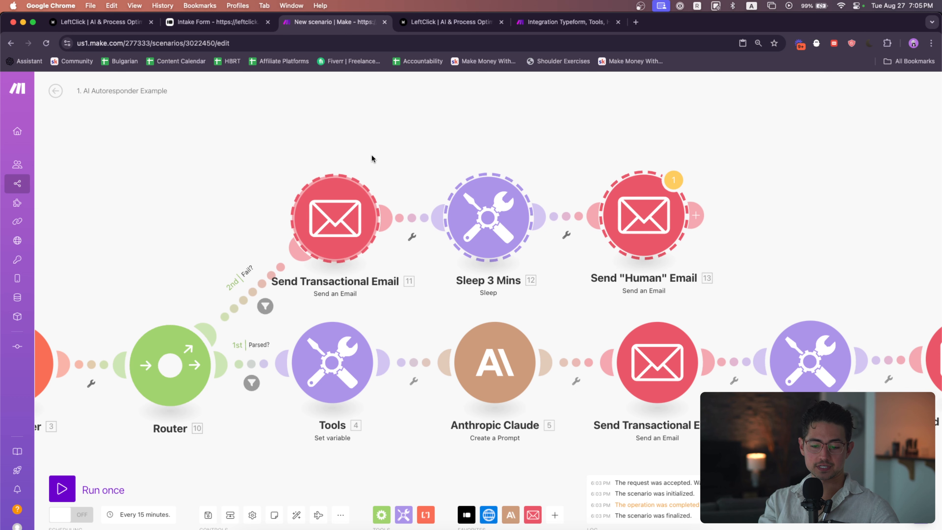
{"action": "left_click", "coordinate": [372, 155]}
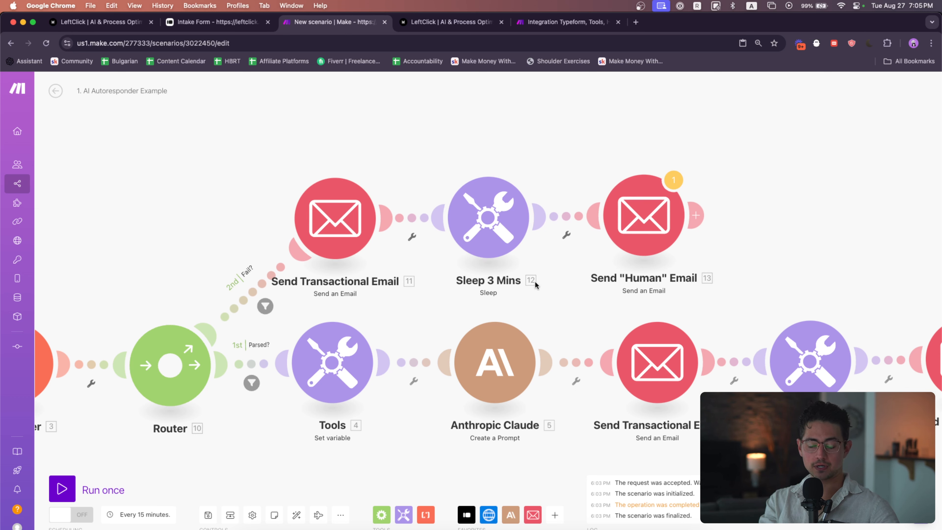
{"action": "left_click_drag", "start_coordinate": [638, 223], "coordinate": [648, 223]}
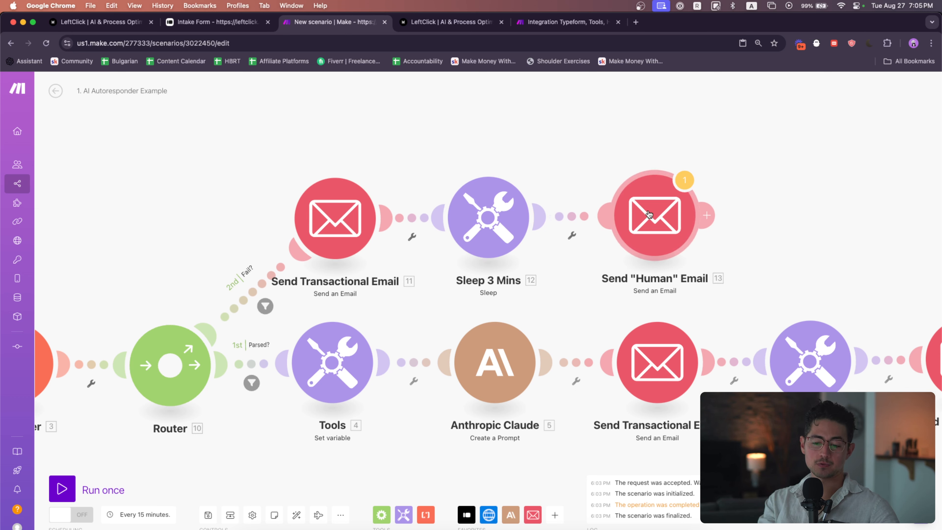
{"action": "left_click_drag", "start_coordinate": [476, 215], "coordinate": [480, 215]}
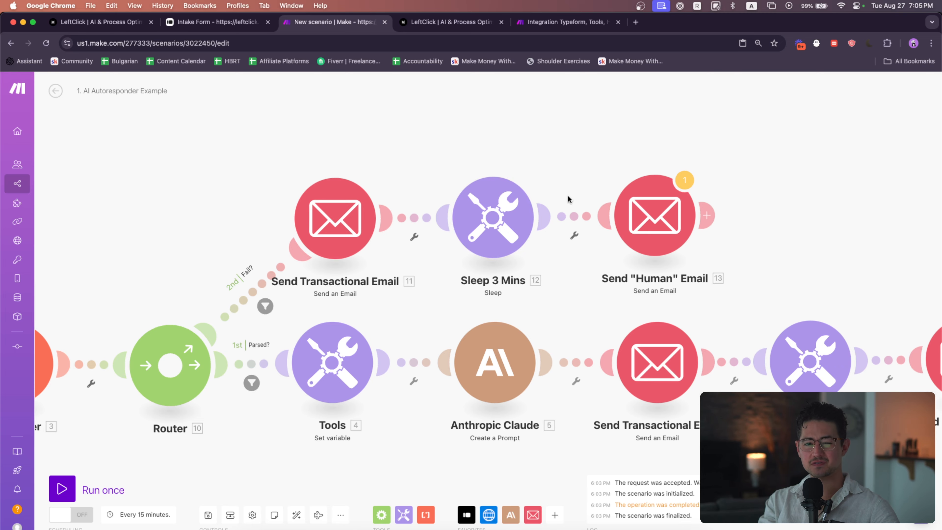
Open the copied "Human" Email module and compare it with the "Human" Email content in the reference scenario tab
{"action": "left_click", "coordinate": [644, 211]}
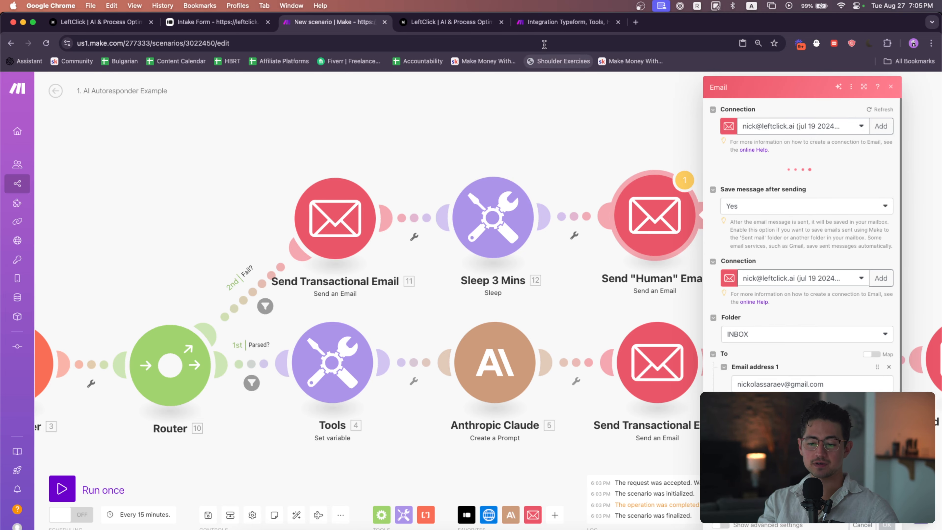
{"action": "left_click", "coordinate": [549, 23]}
{"action": "left_click", "coordinate": [574, 128]}
{"action": "left_click_drag", "start_coordinate": [611, 253], "coordinate": [559, 255]}
{"action": "scroll", "coordinate": [560, 254], "scroll_direction": "up", "scroll_amount": 3}
{"action": "left_click_drag", "start_coordinate": [587, 287], "coordinate": [611, 290]}
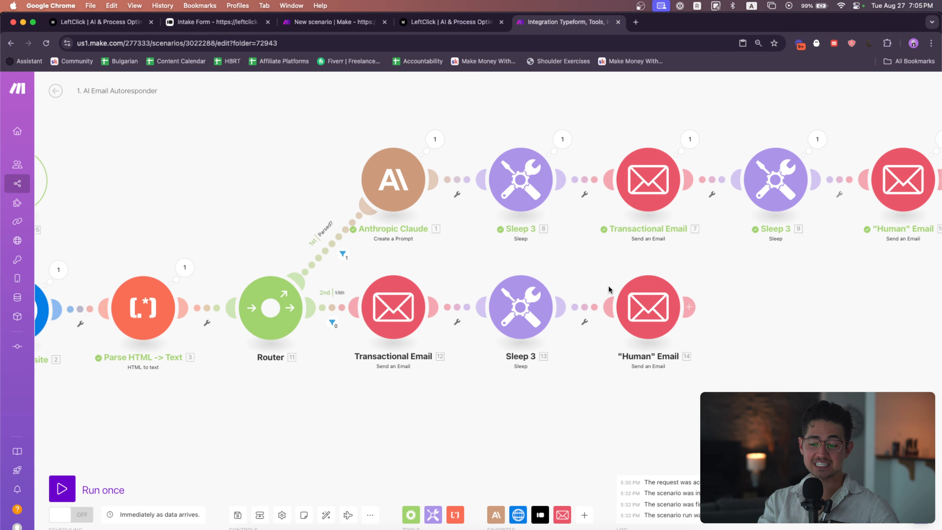
{"action": "left_click", "coordinate": [649, 302]}
{"action": "scroll", "coordinate": [769, 369], "scroll_direction": "down", "scroll_amount": 5}
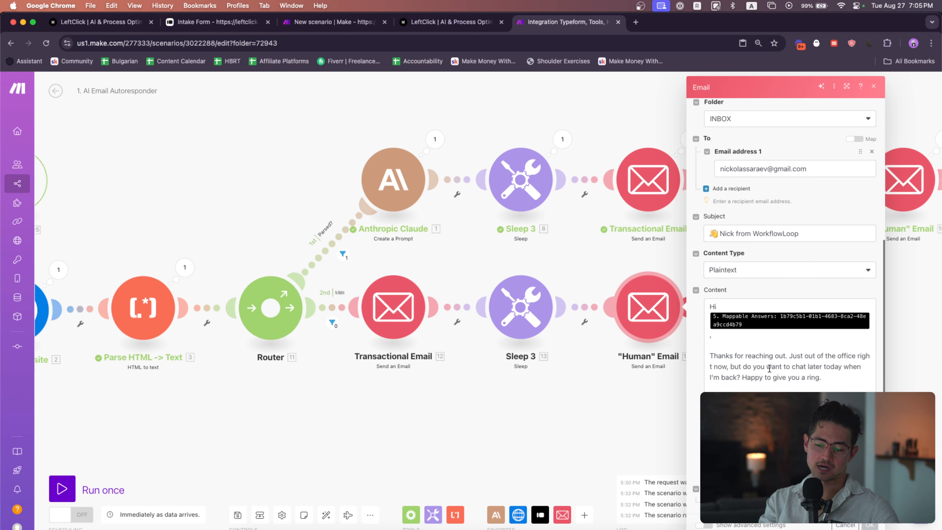
{"action": "left_click", "coordinate": [770, 369]}
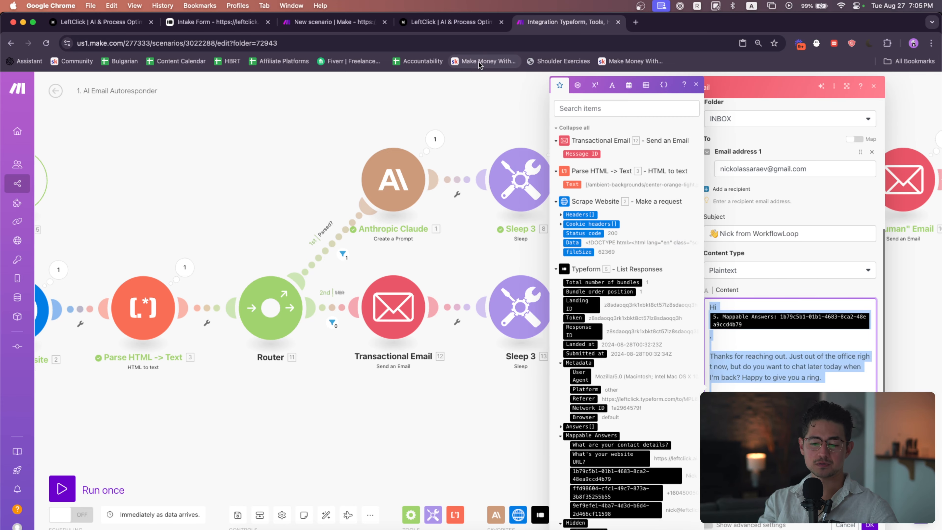
{"action": "left_click", "coordinate": [443, 31]}
{"action": "key", "text": "super+w"}
{"action": "left_click", "coordinate": [345, 29]}
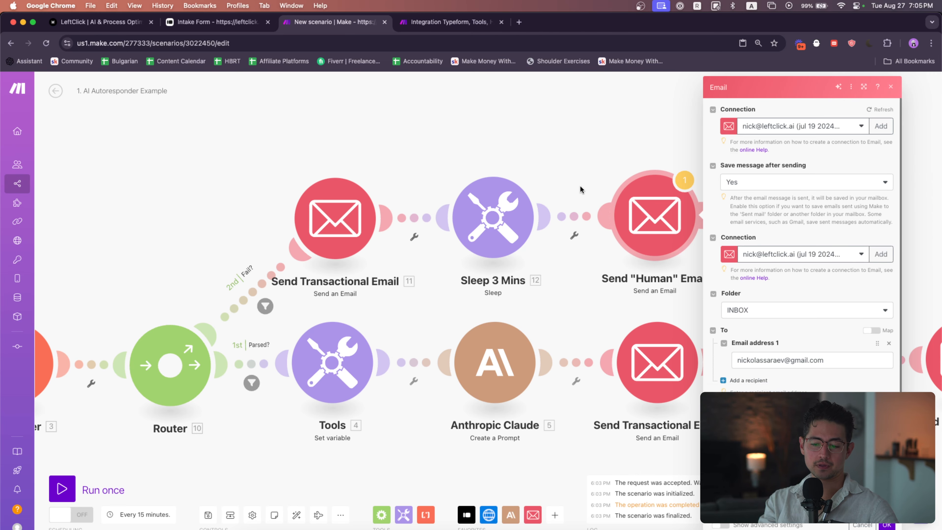
In the copied "Human" Email body, replace the greeting's name placeholder with this scenario's Typeform contact-details mappable answer
{"action": "scroll", "coordinate": [802, 343], "scroll_direction": "down", "scroll_amount": 2}
{"action": "left_click", "coordinate": [801, 446]}
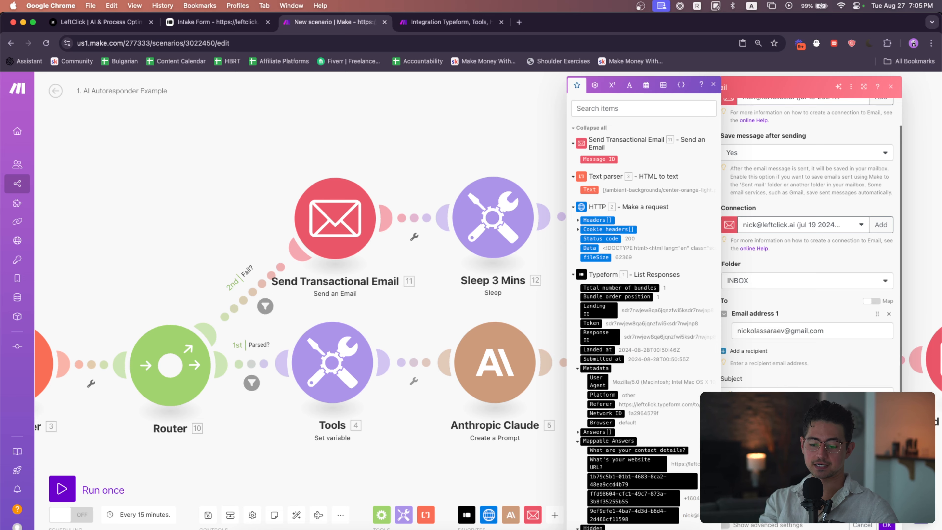
{"action": "scroll", "coordinate": [808, 352], "scroll_direction": "down", "scroll_amount": 4}
{"action": "scroll", "coordinate": [872, 366], "scroll_direction": "up", "scroll_amount": 2}
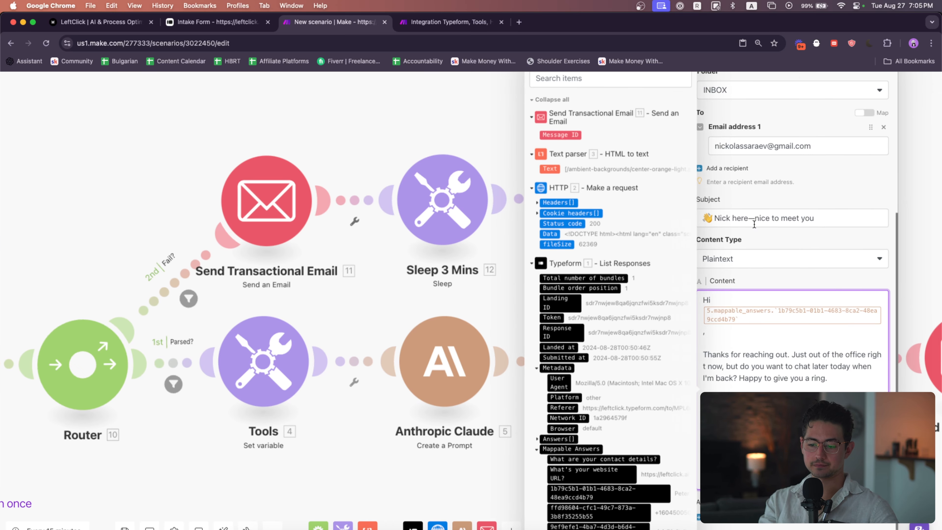
{"action": "left_click_drag", "start_coordinate": [510, 217], "coordinate": [328, 218]}
{"action": "scroll", "coordinate": [326, 218], "scroll_direction": "down", "scroll_amount": 4}
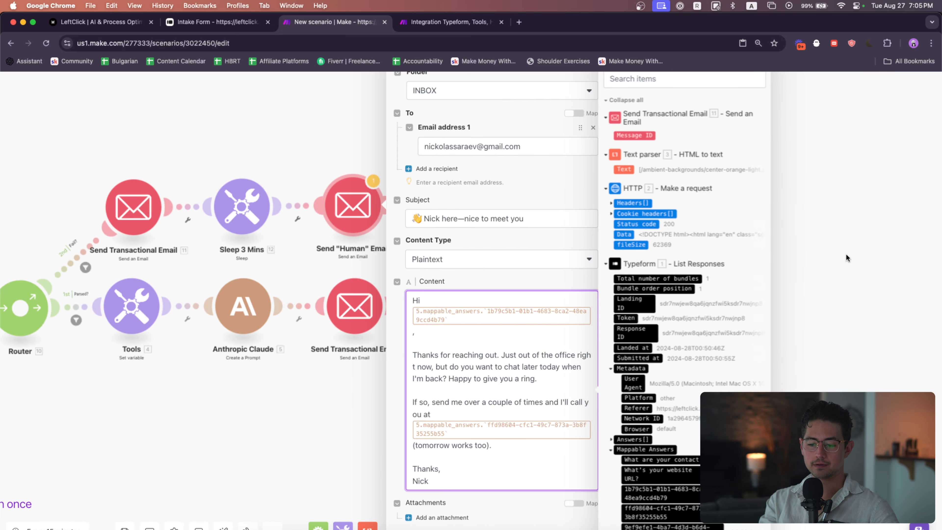
{"action": "scroll", "coordinate": [846, 257], "scroll_direction": "right", "scroll_amount": 5}
{"action": "scroll", "coordinate": [326, 400], "scroll_direction": "up", "scroll_amount": 2}
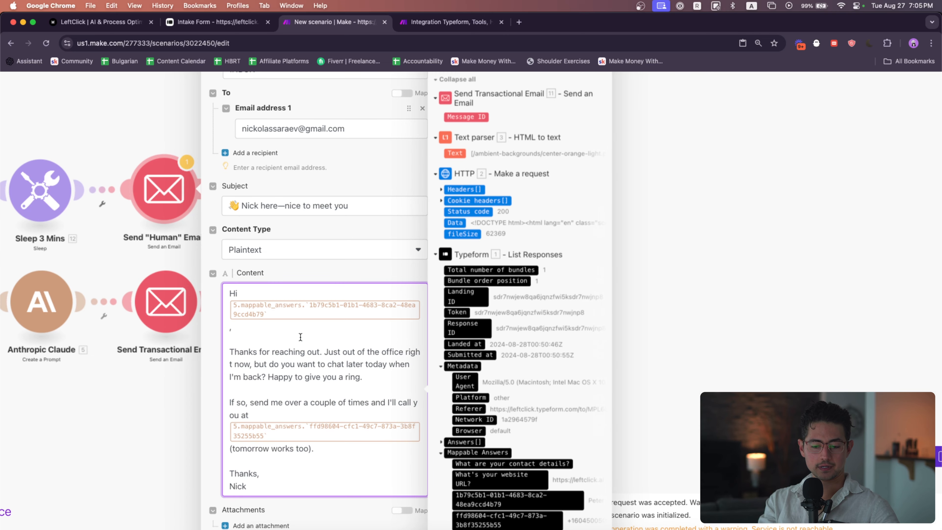
{"action": "key", "text": "BackSpace"}
{"action": "key", "text": "BackSpace"}
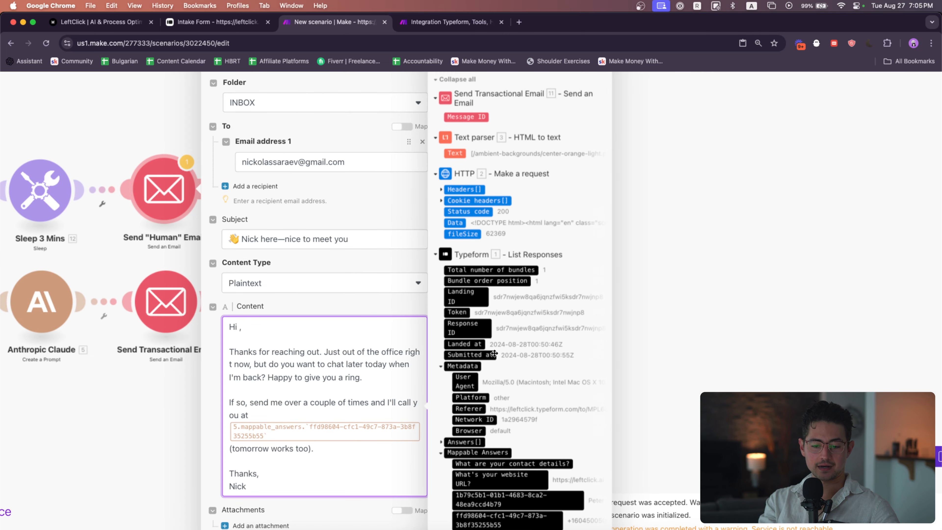
{"action": "scroll", "coordinate": [494, 353], "scroll_direction": "down", "scroll_amount": 2}
{"action": "left_click", "coordinate": [517, 469]}
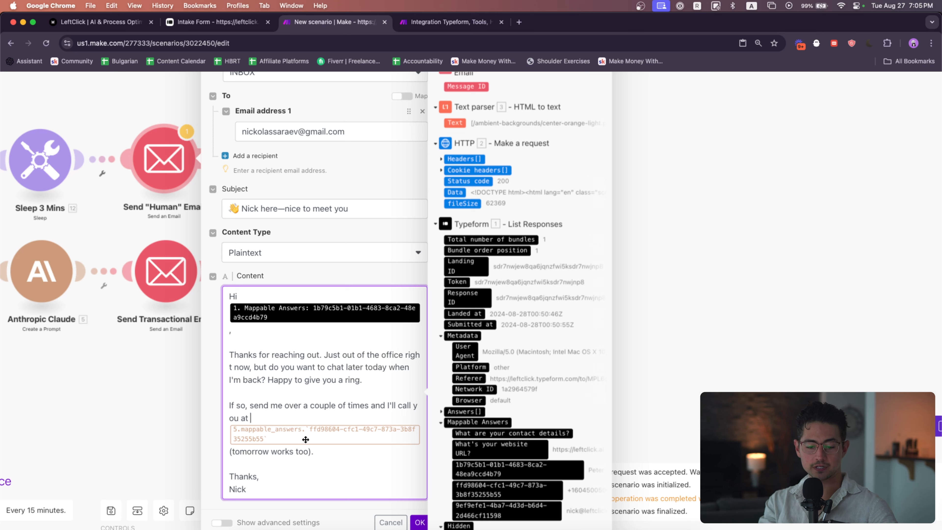
Replace the phone-number placeholder with this scenario's Typeform mappable answer and save the email module
{"action": "key", "text": "BackSpace"}
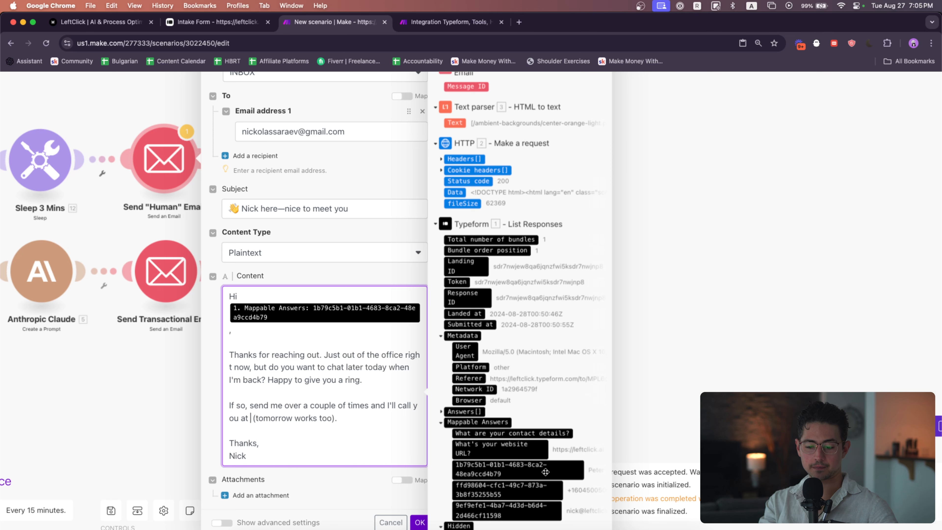
{"action": "left_click", "coordinate": [530, 488]}
{"action": "scroll", "coordinate": [349, 460], "scroll_direction": "down", "scroll_amount": 2}
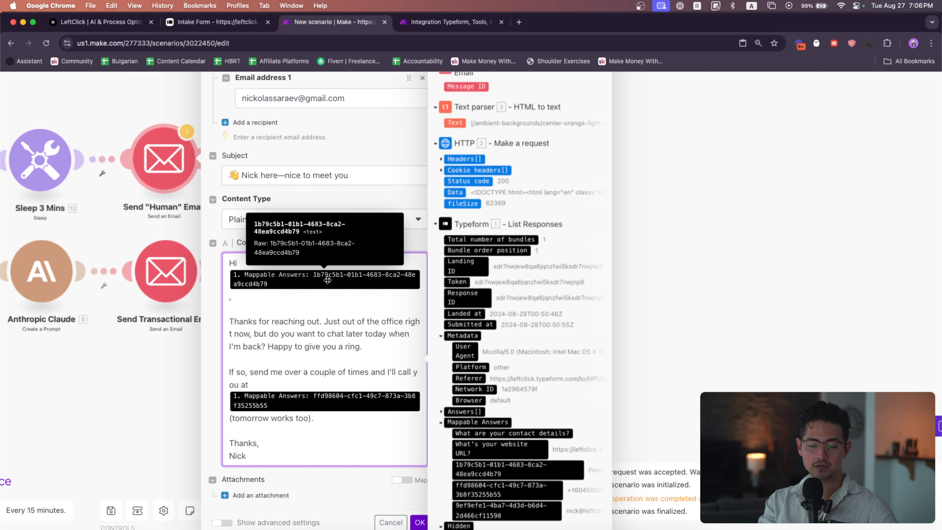
{"action": "left_click_drag", "start_coordinate": [375, 352], "coordinate": [245, 325]}
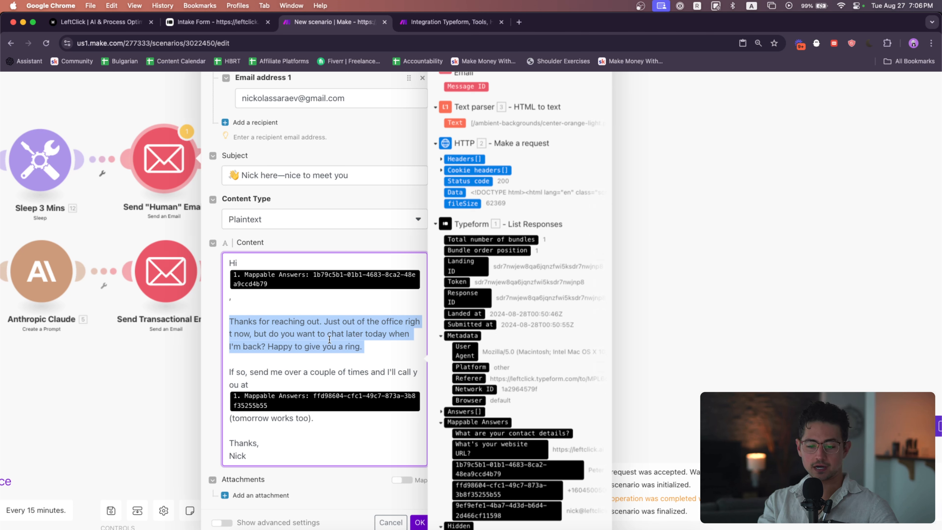
{"action": "left_click", "coordinate": [383, 360]}
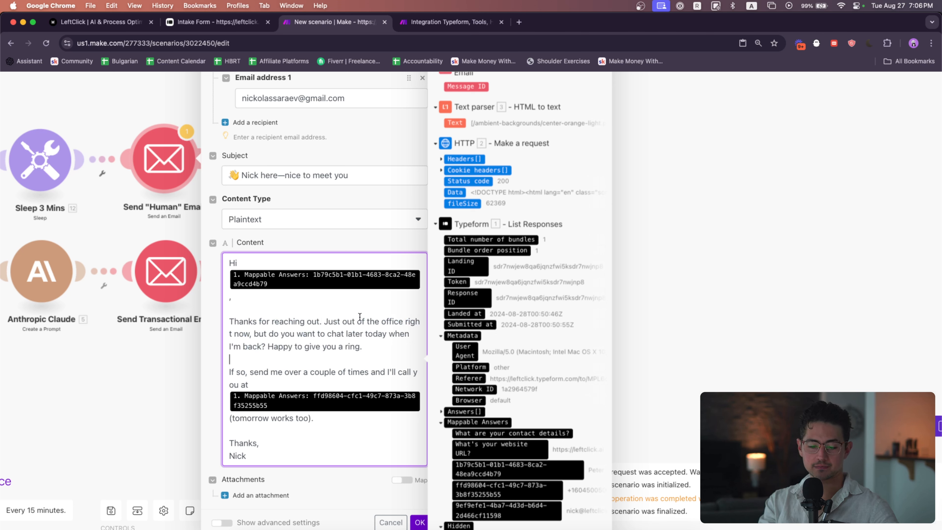
{"action": "left_click", "coordinate": [420, 522]}
Open the original Sleep 3 Mins module to check its delay, then close it
{"action": "left_click", "coordinate": [441, 271]}
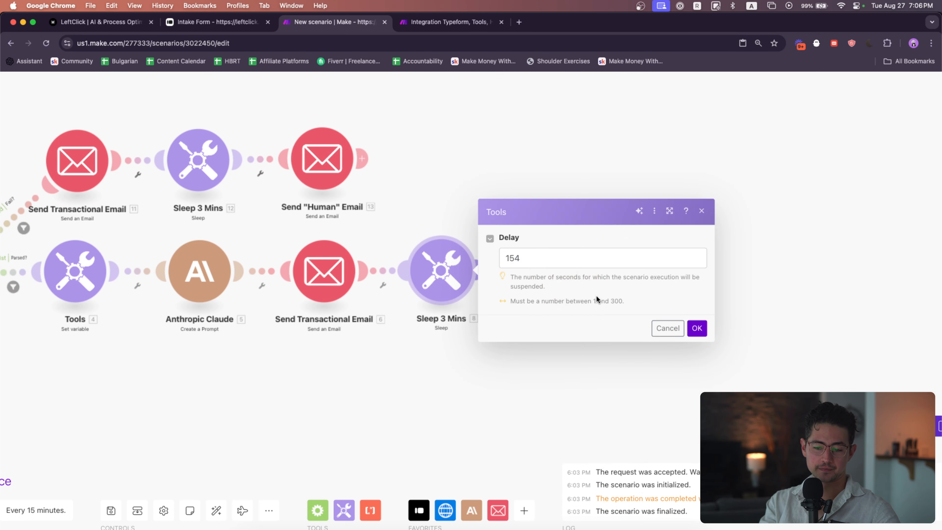
{"action": "scroll", "coordinate": [596, 296], "scroll_direction": "down", "scroll_amount": 3}
{"action": "left_click", "coordinate": [700, 362]}
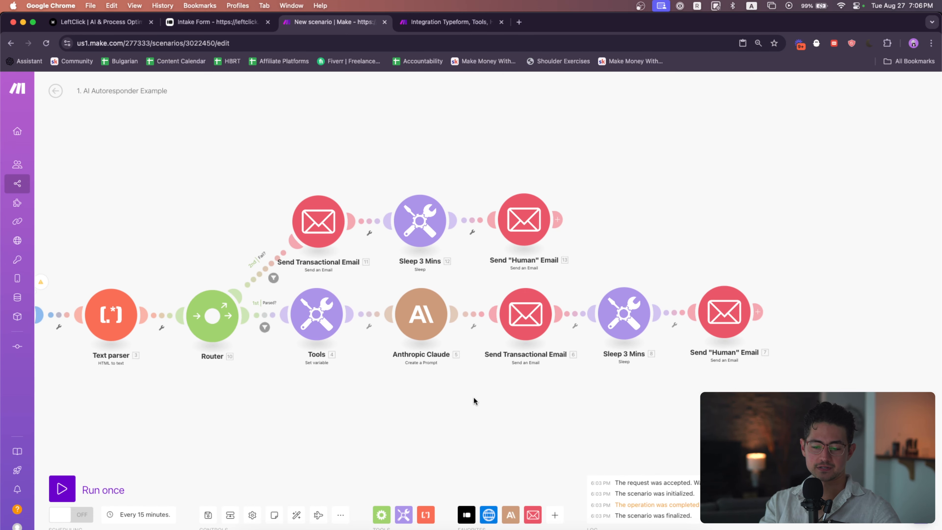
Add a Typeform Watch Responses (instant) trigger module ahead of the existing Typeform List Responses module
{"action": "left_click_drag", "start_coordinate": [475, 400], "coordinate": [547, 361]}
{"action": "scroll", "coordinate": [545, 364], "scroll_direction": "down", "scroll_amount": 2}
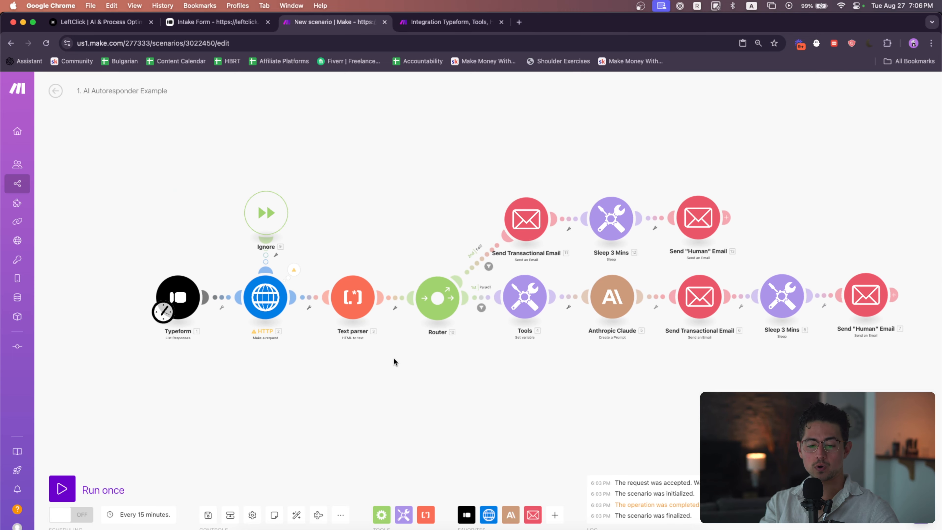
{"action": "left_click_drag", "start_coordinate": [114, 322], "coordinate": [332, 314]}
{"action": "scroll", "coordinate": [331, 313], "scroll_direction": "up", "scroll_amount": 3}
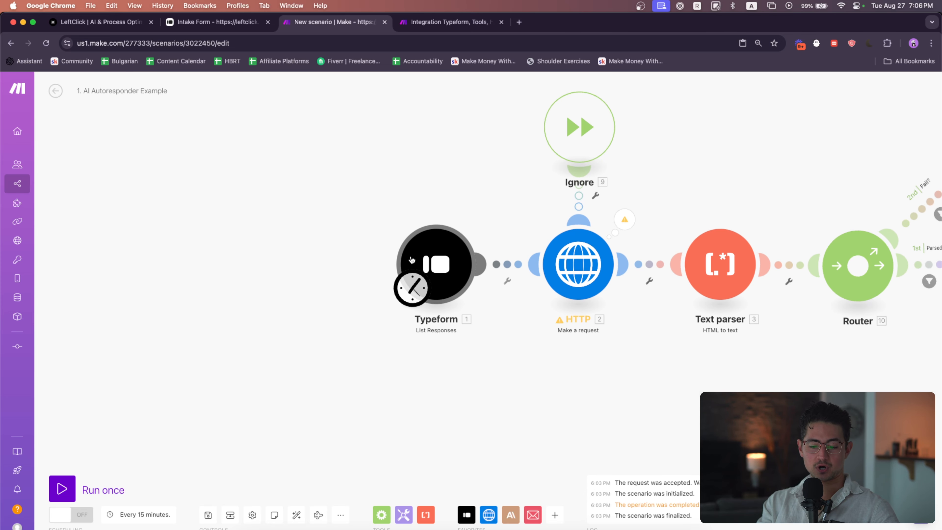
{"action": "left_click_drag", "start_coordinate": [427, 375], "coordinate": [323, 375]}
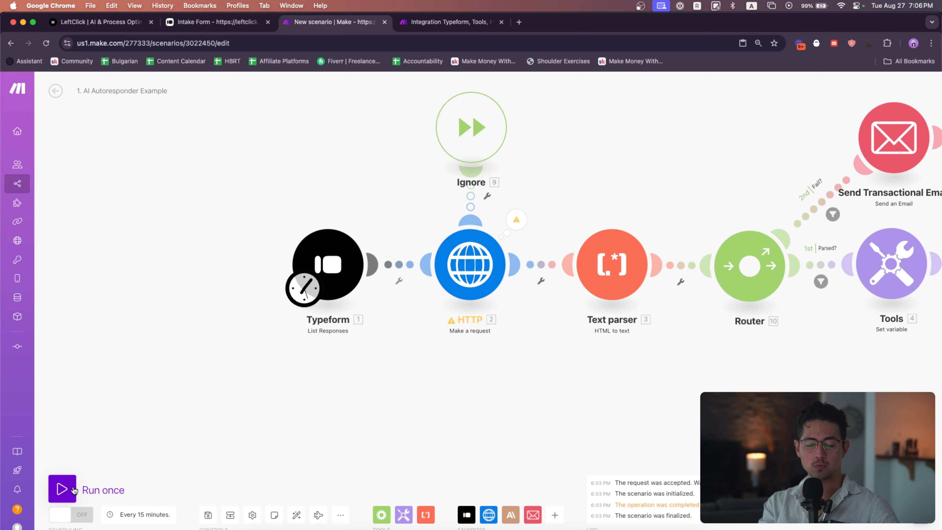
{"action": "scroll", "coordinate": [422, 408], "scroll_direction": "down", "scroll_amount": 2}
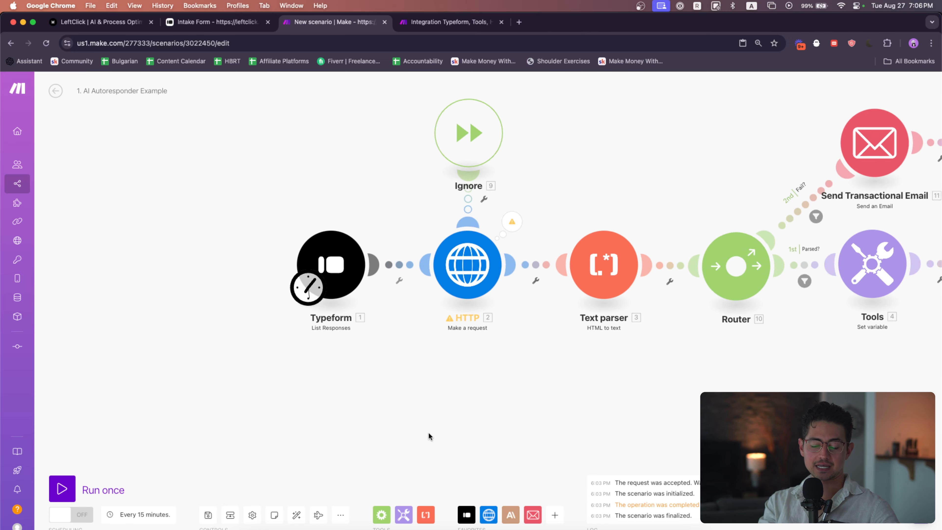
{"action": "left_click", "coordinate": [467, 514]}
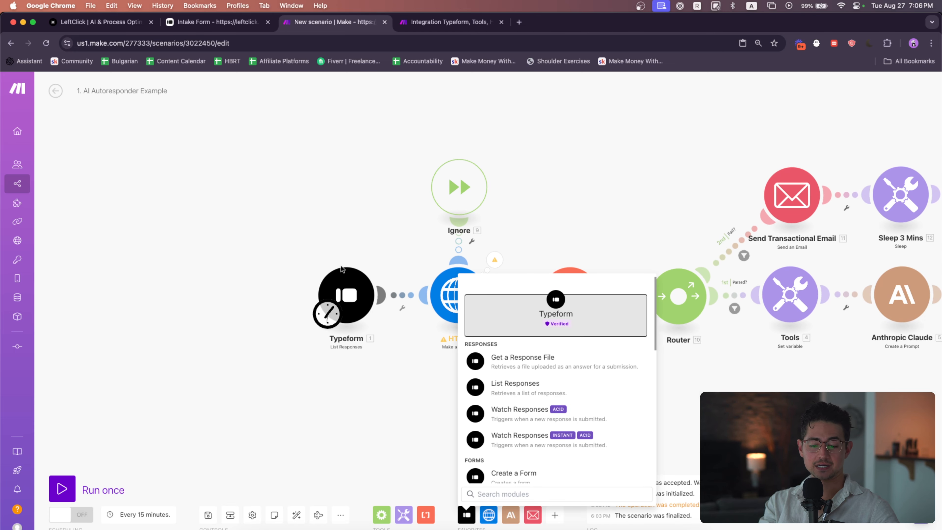
{"action": "scroll", "coordinate": [533, 405], "scroll_direction": "down", "scroll_amount": 1}
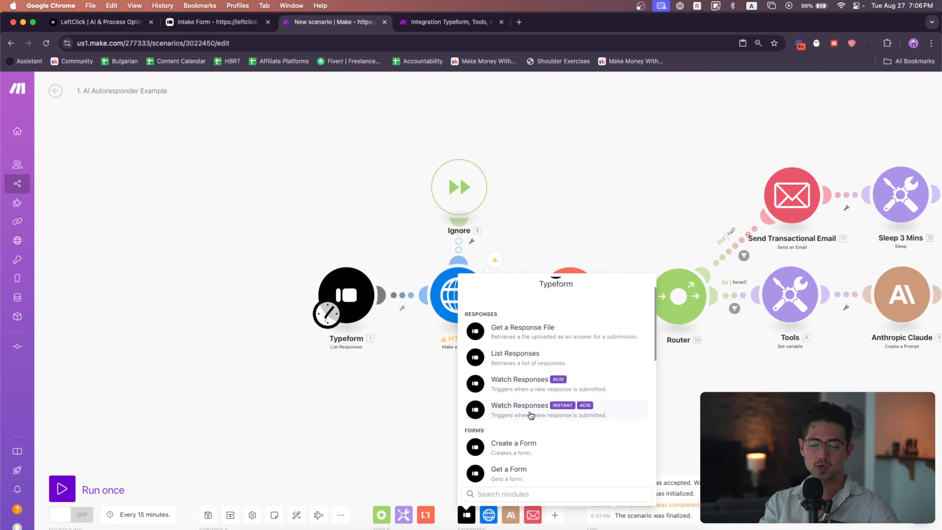
{"action": "left_click", "coordinate": [518, 414]}
{"action": "left_click_drag", "start_coordinate": [517, 412], "coordinate": [139, 298]}
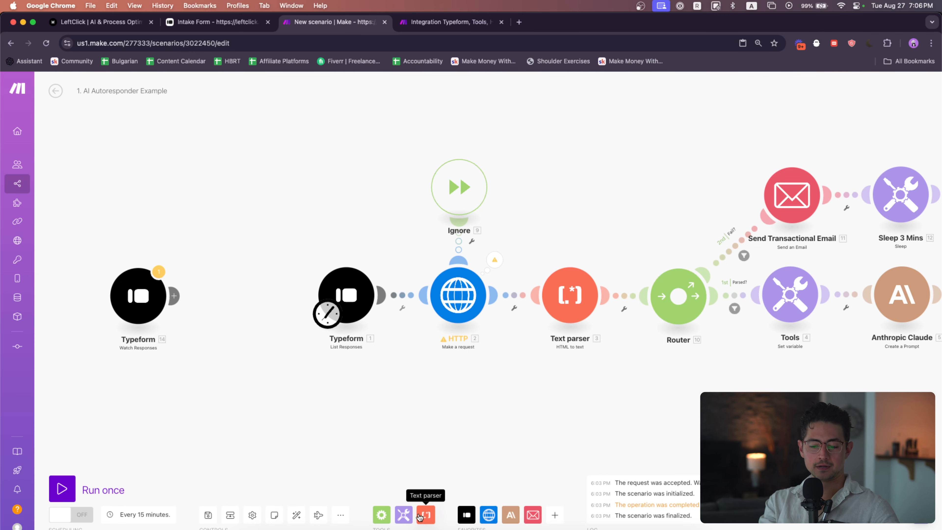
Insert a Tools Sleep module between the new trigger and the List Responses module, setting its delay to 3 seconds
{"action": "left_click", "coordinate": [405, 515]}
{"action": "scroll", "coordinate": [486, 419], "scroll_direction": "down", "scroll_amount": 3}
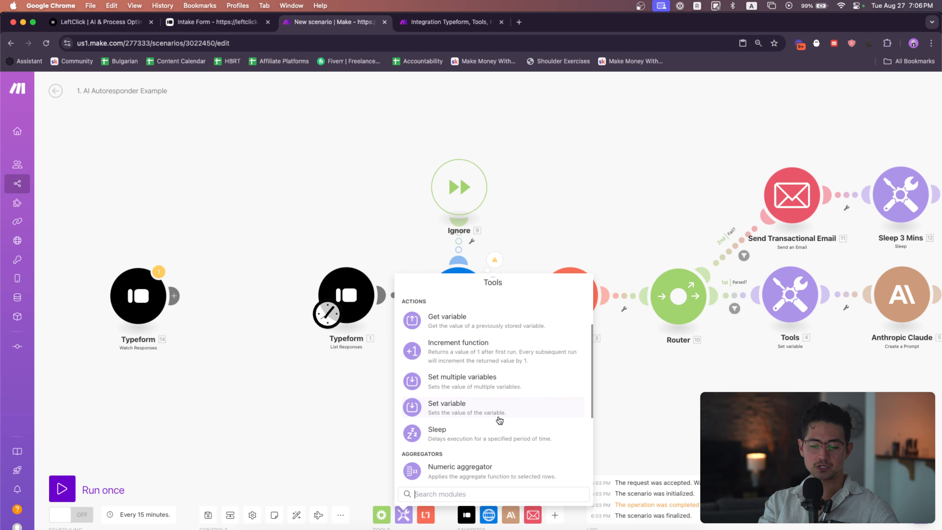
{"action": "left_click", "coordinate": [497, 423]}
{"action": "left_click_drag", "start_coordinate": [490, 441], "coordinate": [243, 294]}
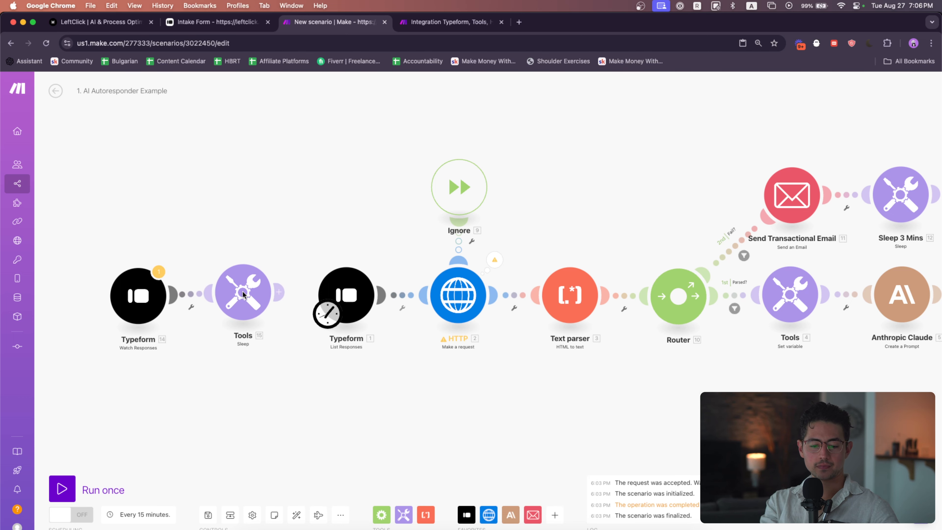
{"action": "left_click", "coordinate": [243, 295]}
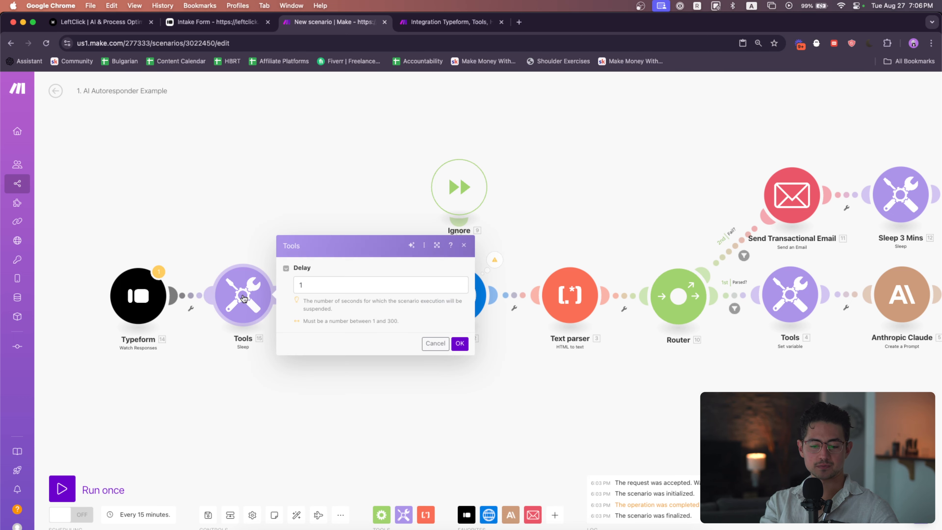
{"action": "left_click", "coordinate": [342, 289]}
{"action": "key", "text": "BackSpace"}
{"action": "type", "text": "3"}
{"action": "left_click", "coordinate": [460, 344]}
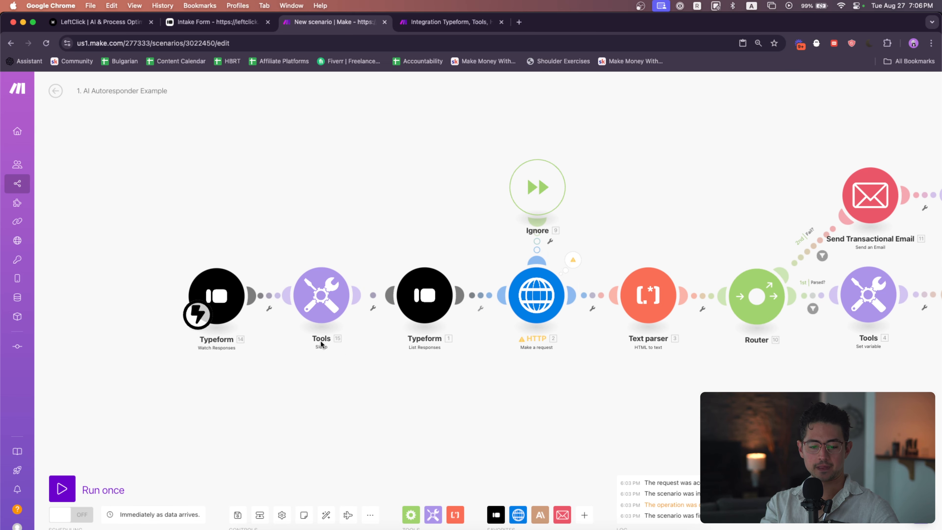
Create a webhook named "Watch Intake Form" on the Typeform trigger, choosing the intake form, and confirm the module
{"action": "left_click", "coordinate": [220, 295]}
{"action": "left_click", "coordinate": [438, 296]}
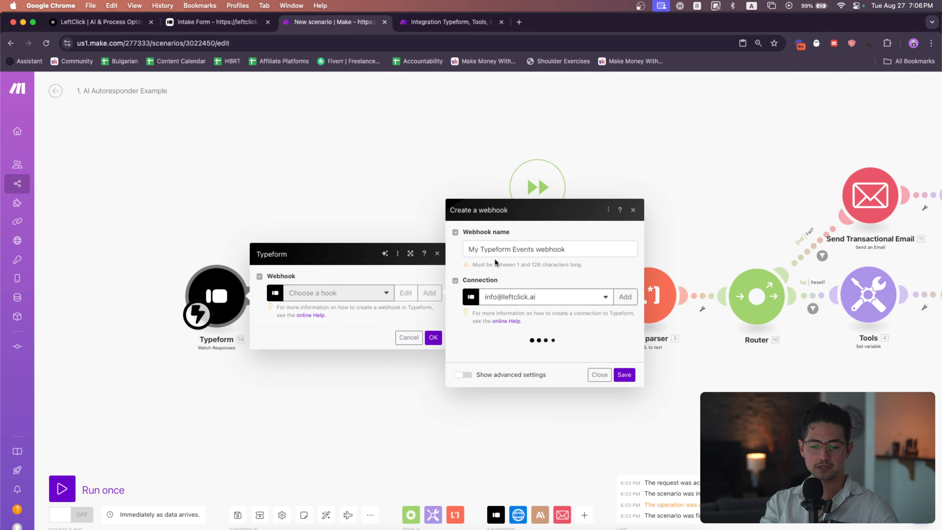
{"action": "triple_click", "coordinate": [494, 251]}
{"action": "type", "text": "Watch Intake Form"}
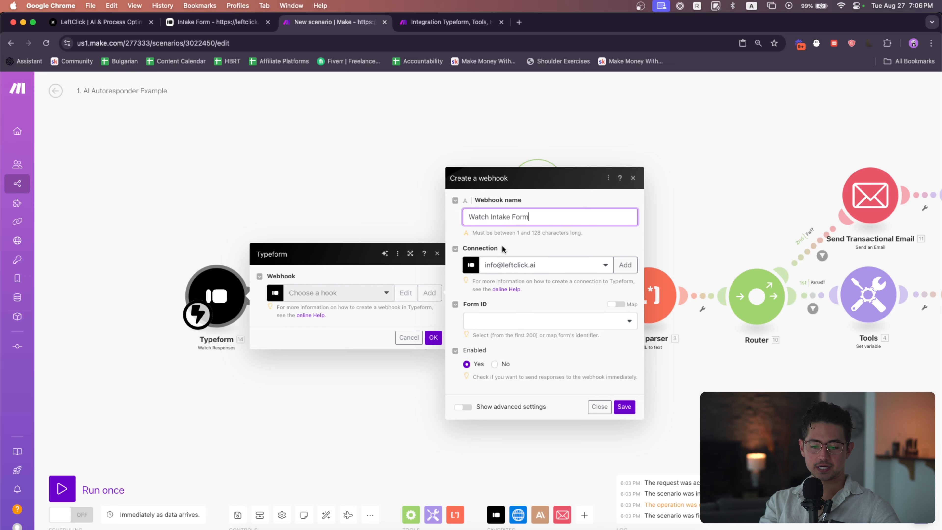
{"action": "left_click", "coordinate": [534, 320]}
{"action": "left_click", "coordinate": [532, 350]}
{"action": "left_click", "coordinate": [628, 407]}
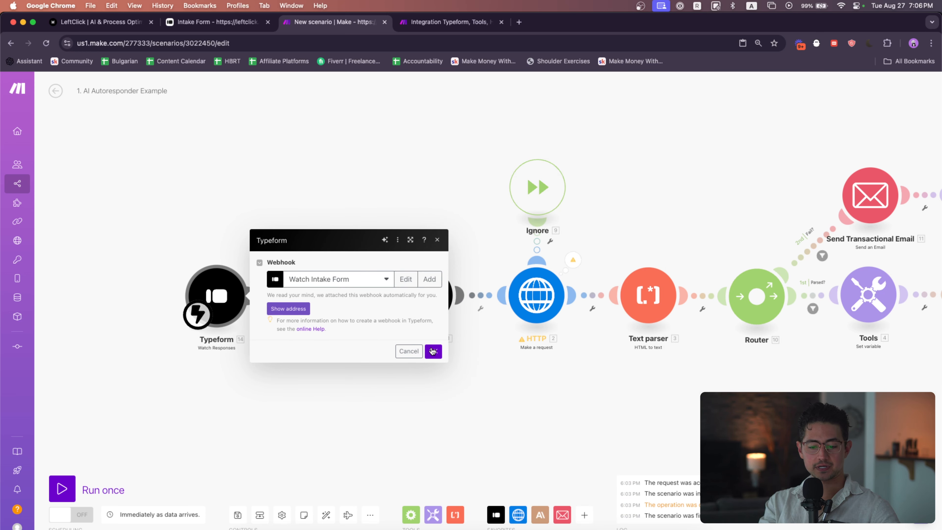
{"action": "left_click", "coordinate": [433, 352]}
Review the whole scenario layout from the new trigger through both router branches
{"action": "left_click_drag", "start_coordinate": [279, 353], "coordinate": [197, 354]}
{"action": "scroll", "coordinate": [276, 326], "scroll_direction": "right", "scroll_amount": 5}
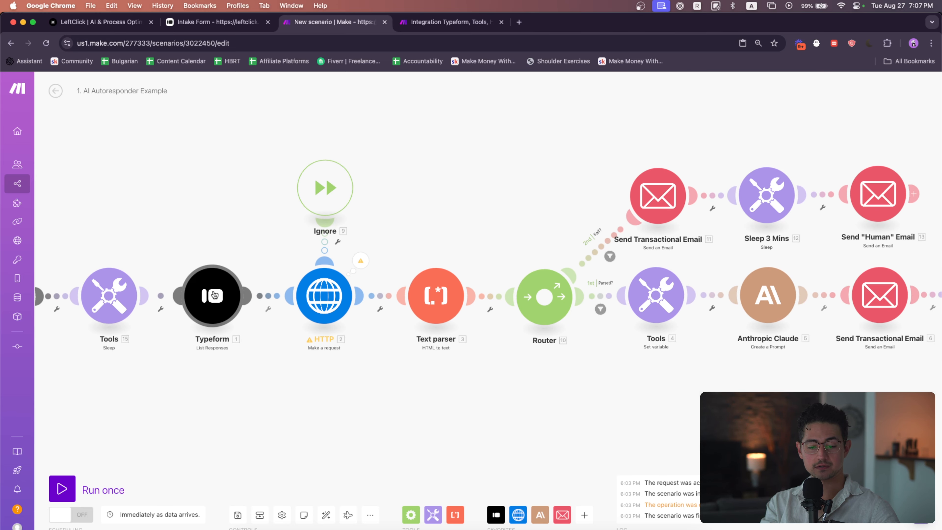
{"action": "scroll", "coordinate": [217, 297], "scroll_direction": "right", "scroll_amount": 5}
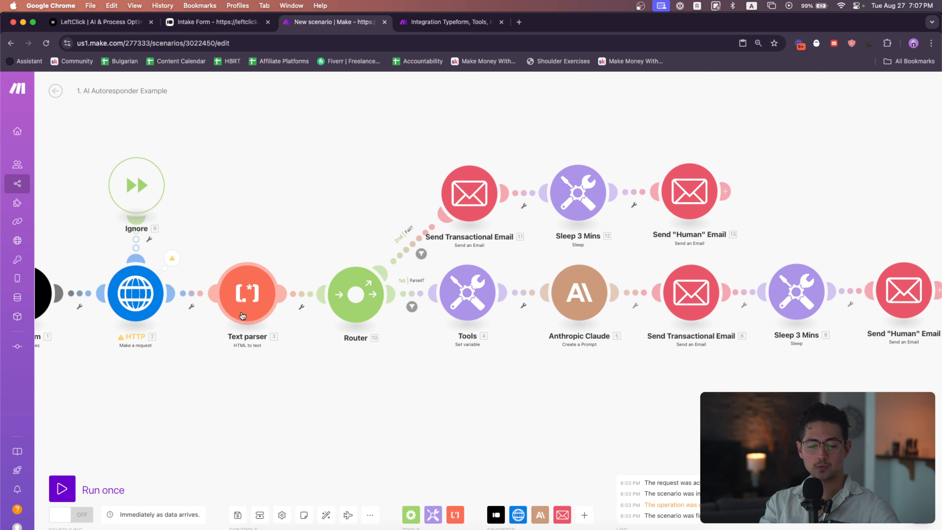
{"action": "scroll", "coordinate": [219, 255], "scroll_direction": "right", "scroll_amount": 5}
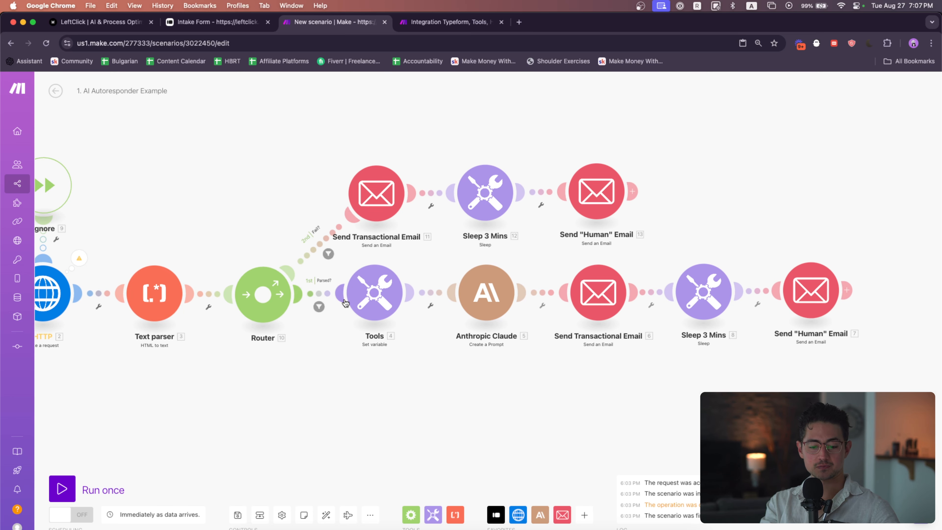
{"action": "scroll", "coordinate": [364, 343], "scroll_direction": "right", "scroll_amount": 5}
{"action": "scroll", "coordinate": [356, 348], "scroll_direction": "right", "scroll_amount": 5}
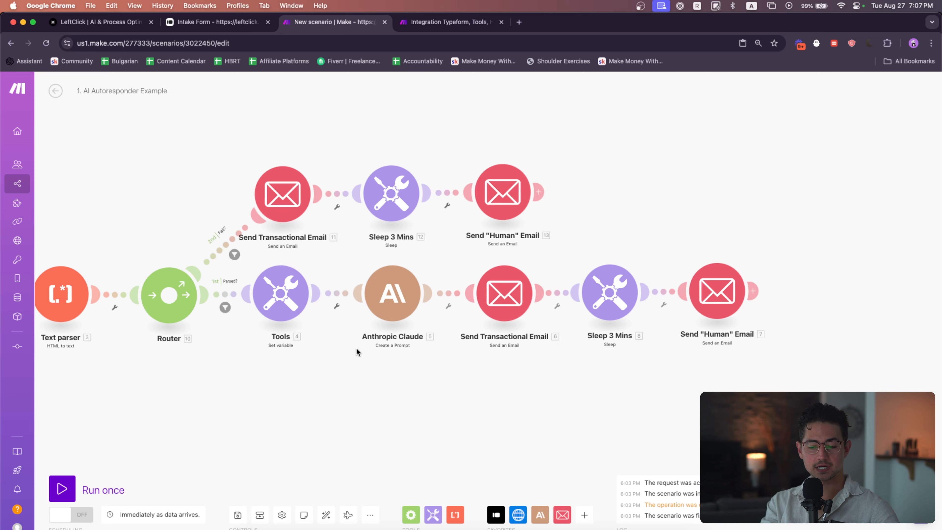
{"action": "scroll", "coordinate": [341, 346], "scroll_direction": "right", "scroll_amount": 10}
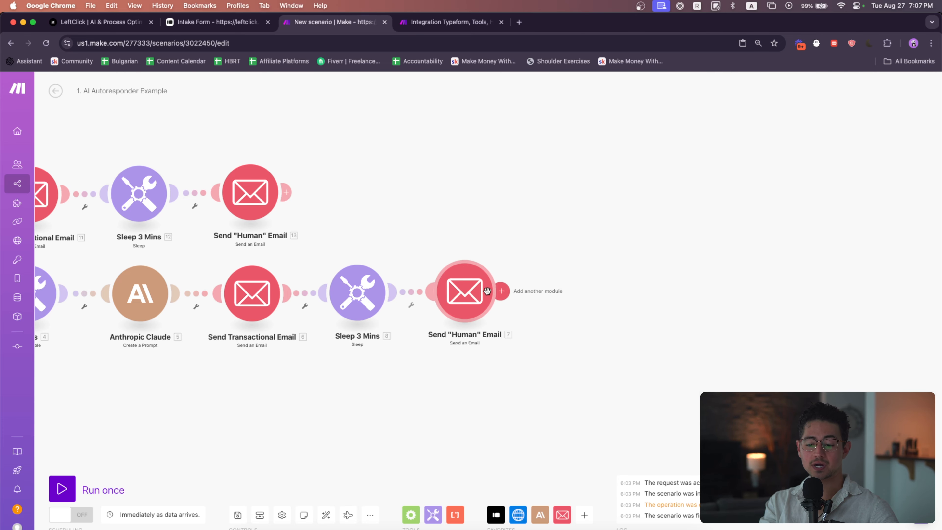
{"action": "scroll", "coordinate": [409, 207], "scroll_direction": "left", "scroll_amount": 15}
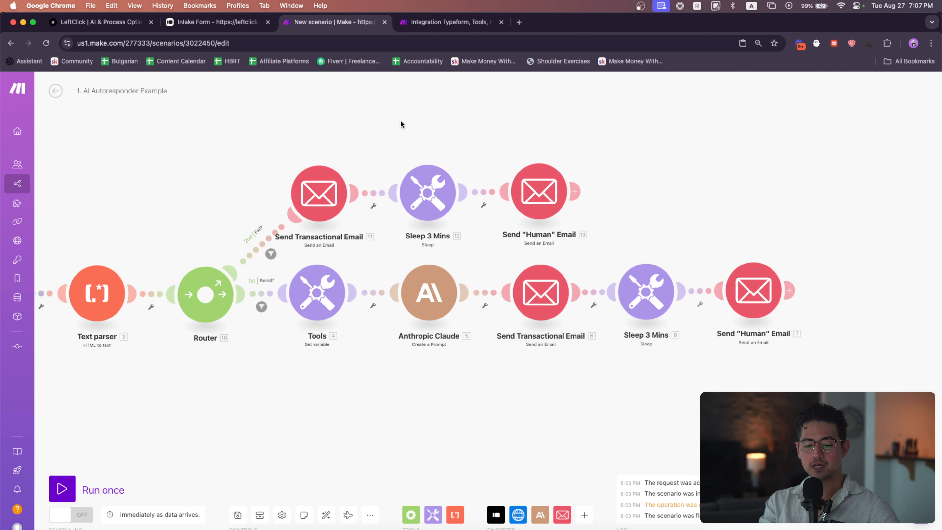
{"action": "scroll", "coordinate": [183, 224], "scroll_direction": "right", "scroll_amount": 2}
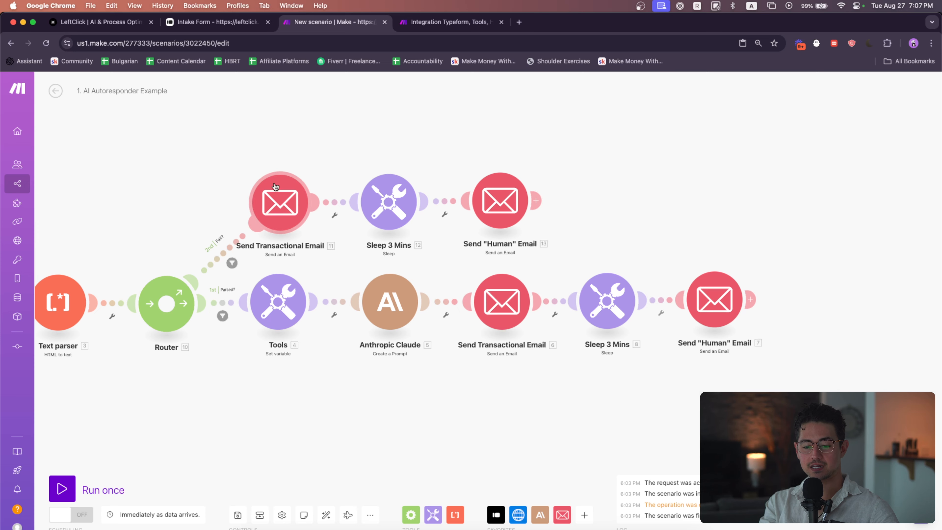
{"action": "scroll", "coordinate": [288, 168], "scroll_direction": "right", "scroll_amount": 5}
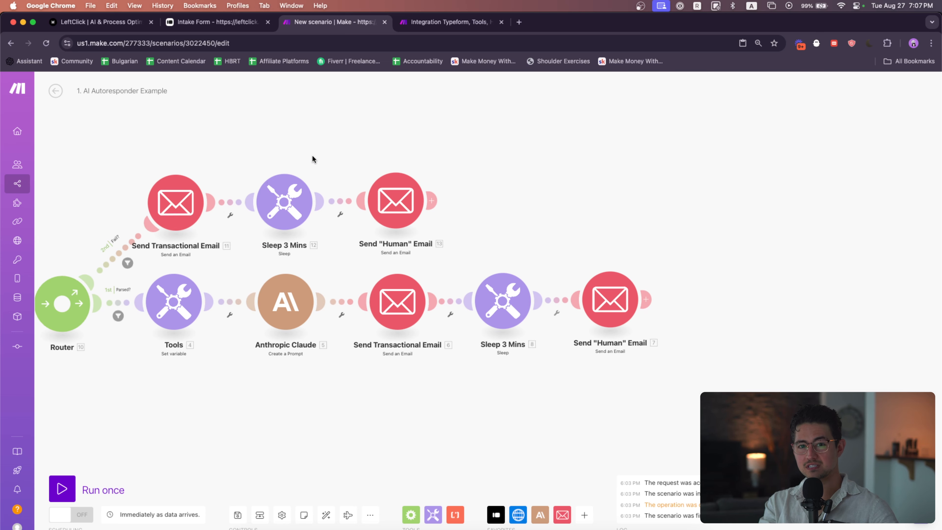
{"action": "scroll", "coordinate": [312, 158], "scroll_direction": "right", "scroll_amount": 2}
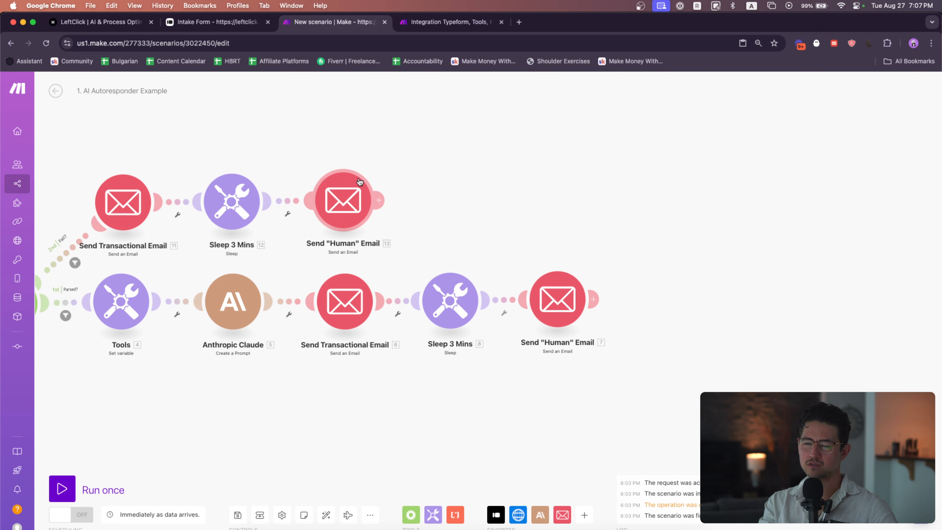
{"action": "scroll", "coordinate": [352, 153], "scroll_direction": "down", "scroll_amount": 3}
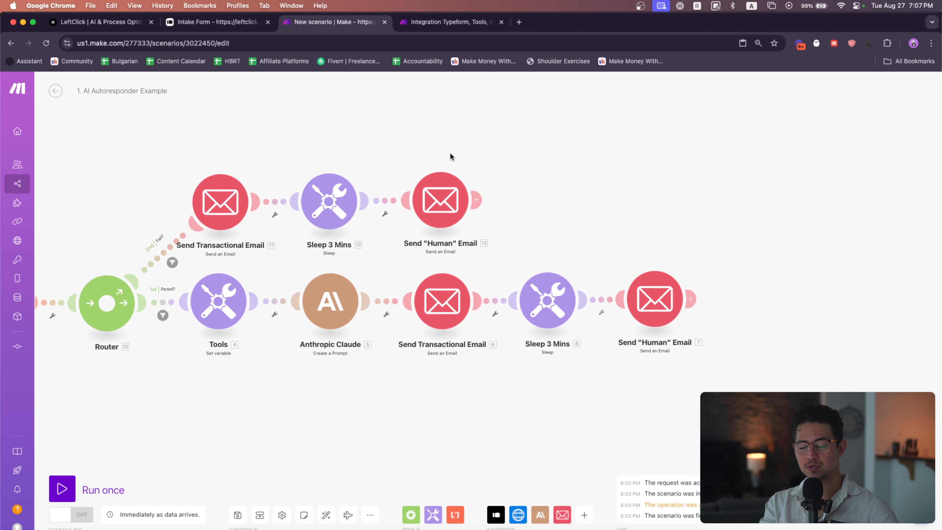
{"action": "scroll", "coordinate": [584, 120], "scroll_direction": "left", "scroll_amount": 8}
{"action": "scroll", "coordinate": [585, 136], "scroll_direction": "down", "scroll_amount": 2}
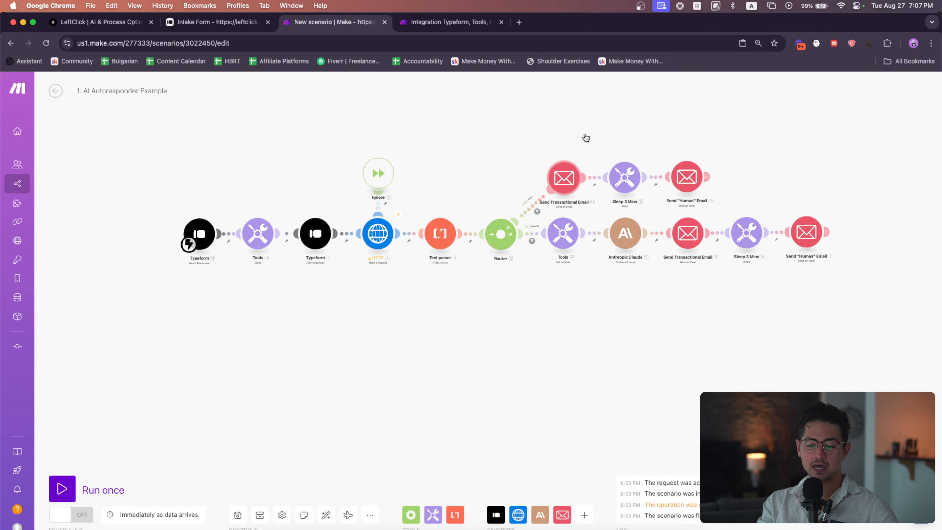
{"action": "scroll", "coordinate": [559, 152], "scroll_direction": "right", "scroll_amount": 2}
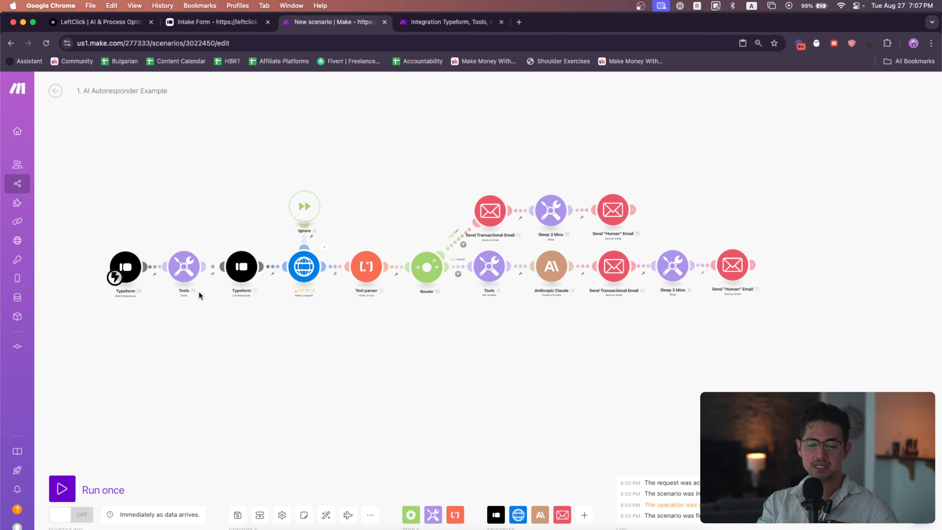
{"action": "left_click_drag", "start_coordinate": [199, 294], "coordinate": [104, 238]}
{"action": "left_click_drag", "start_coordinate": [167, 267], "coordinate": [168, 270]}
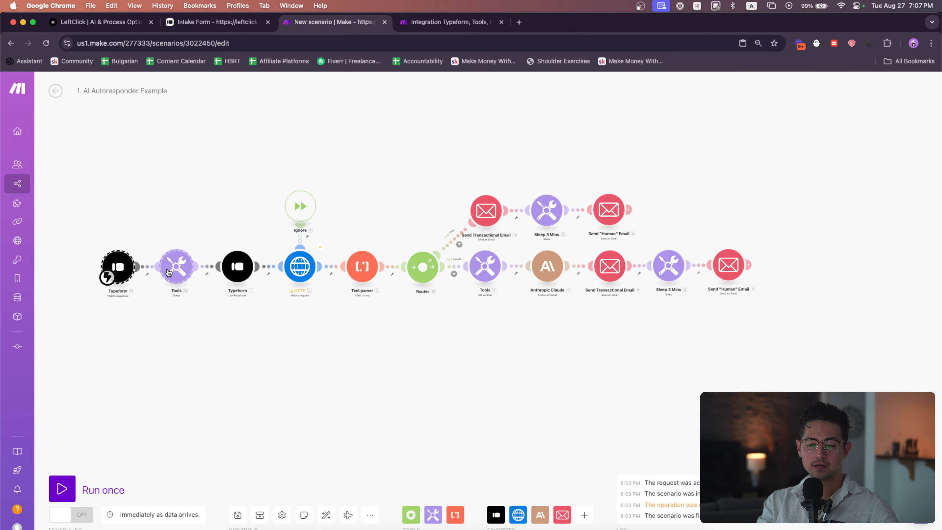
{"action": "scroll", "coordinate": [571, 243], "scroll_direction": "up", "scroll_amount": 3}
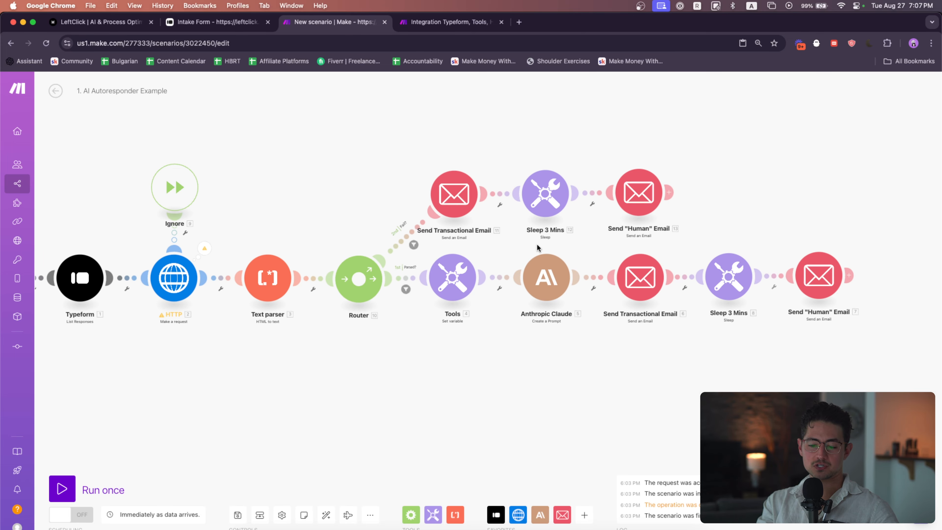
{"action": "scroll", "coordinate": [575, 261], "scroll_direction": "up", "scroll_amount": 2}
Open the failure-branch Sleep 3 Mins module's delay setting and close it with OK
{"action": "left_click", "coordinate": [550, 159]}
{"action": "left_click", "coordinate": [655, 145]}
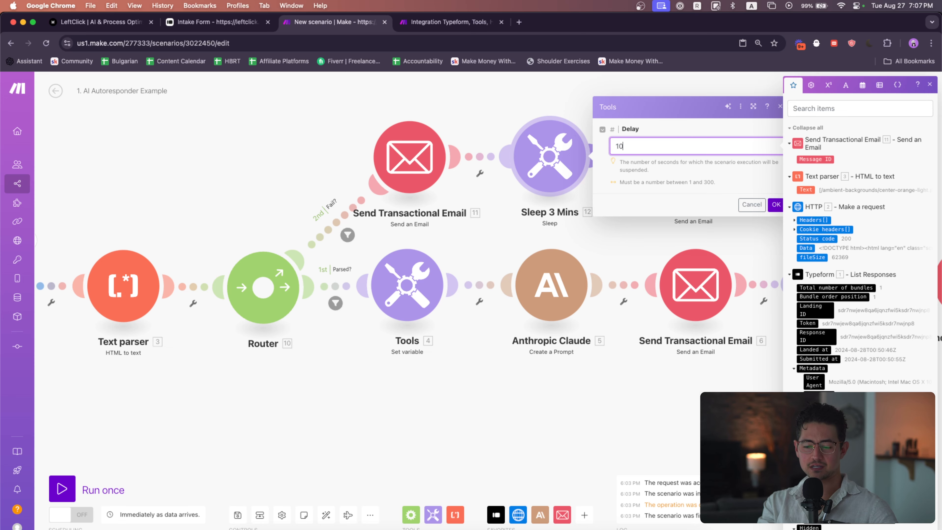
{"action": "left_click", "coordinate": [779, 203]}
Set the success-branch Sleep 3 Mins delay to 10 seconds
{"action": "left_click_drag", "start_coordinate": [792, 204], "coordinate": [685, 204]}
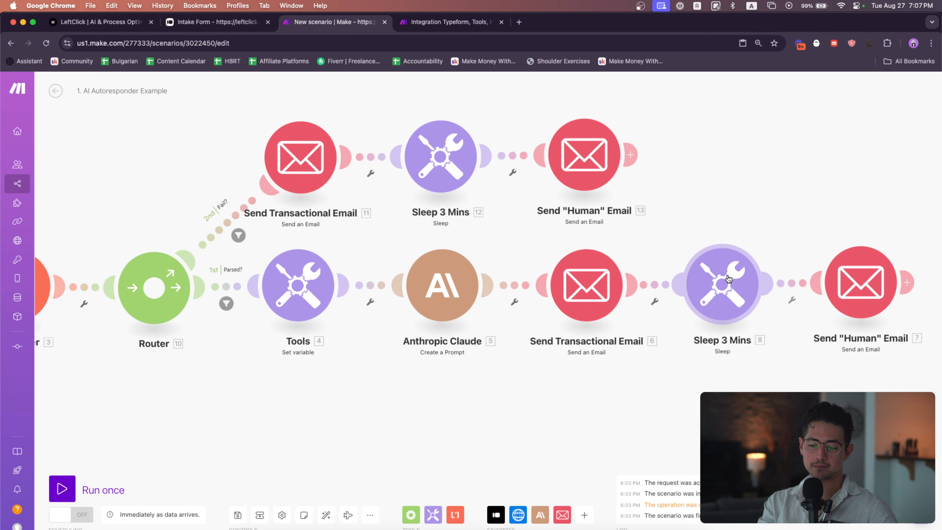
{"action": "left_click", "coordinate": [727, 279]}
{"action": "double_click", "coordinate": [783, 273]}
{"action": "type", "text": "10"}
{"action": "left_click", "coordinate": [924, 335]}
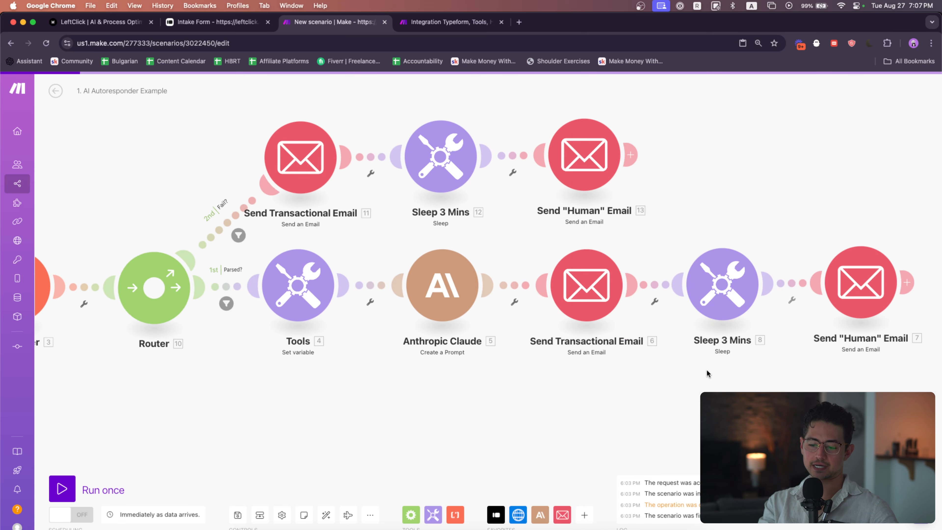
Run the scenario once so it waits for a new form submission
{"action": "scroll", "coordinate": [711, 374], "scroll_direction": "down", "scroll_amount": 5}
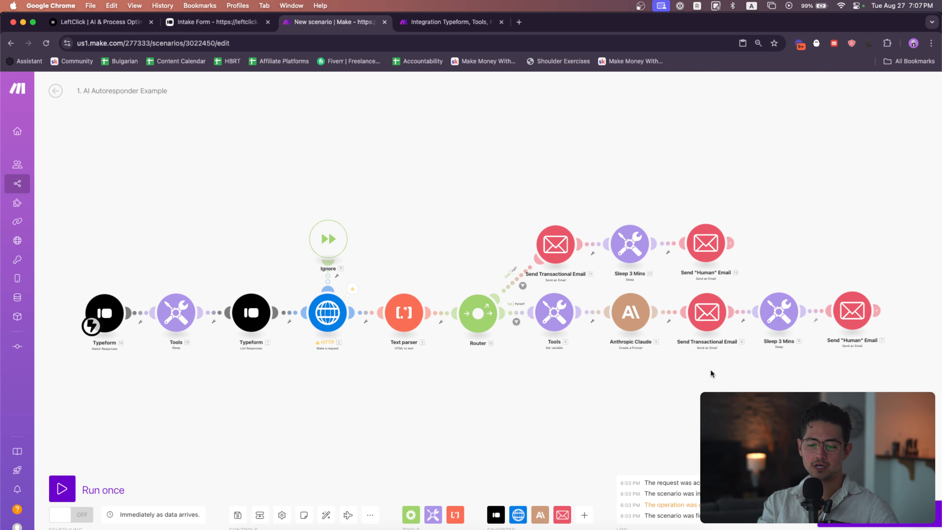
{"action": "left_click_drag", "start_coordinate": [710, 369], "coordinate": [672, 357]}
{"action": "left_click", "coordinate": [89, 487]}
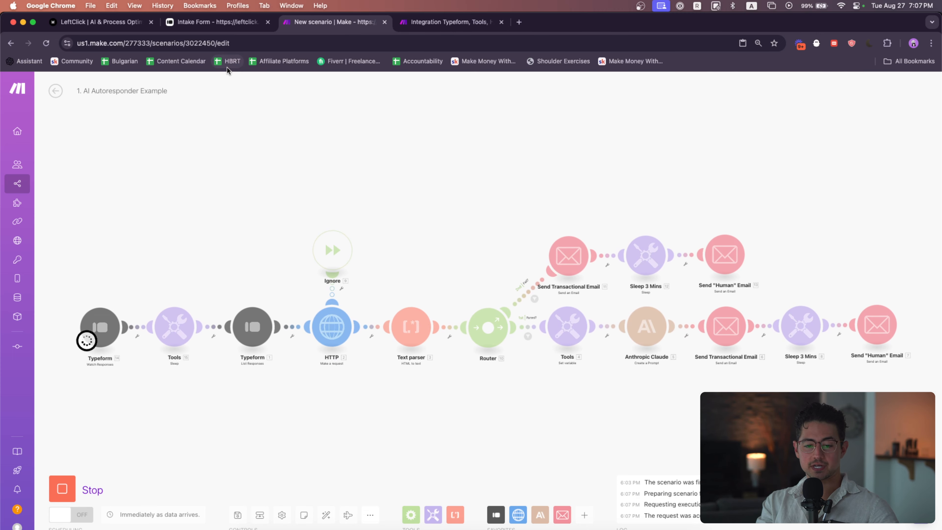
Reload the intake form and fill in a test contact's first name, phone number and e-mail address
{"action": "left_click", "coordinate": [223, 23]}
{"action": "left_click", "coordinate": [240, 43]}
{"action": "key", "text": "Return"}
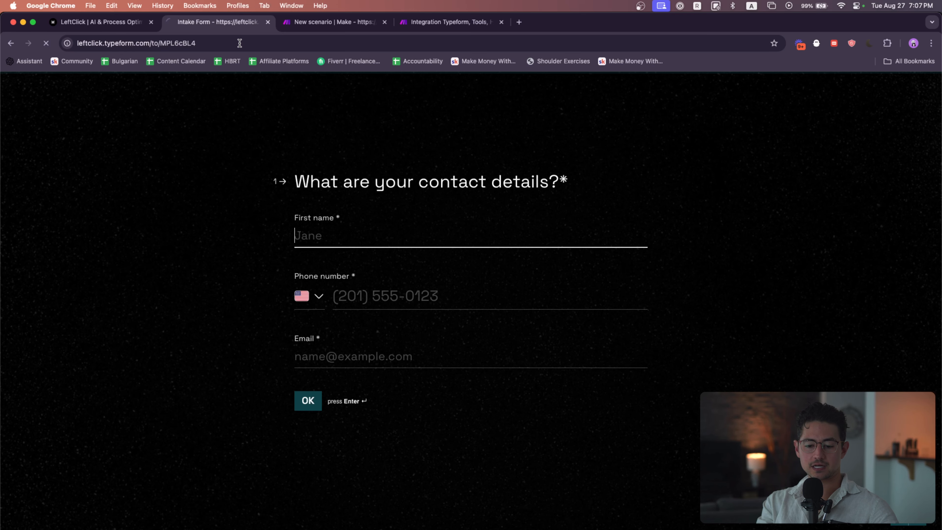
{"action": "left_click", "coordinate": [375, 238]}
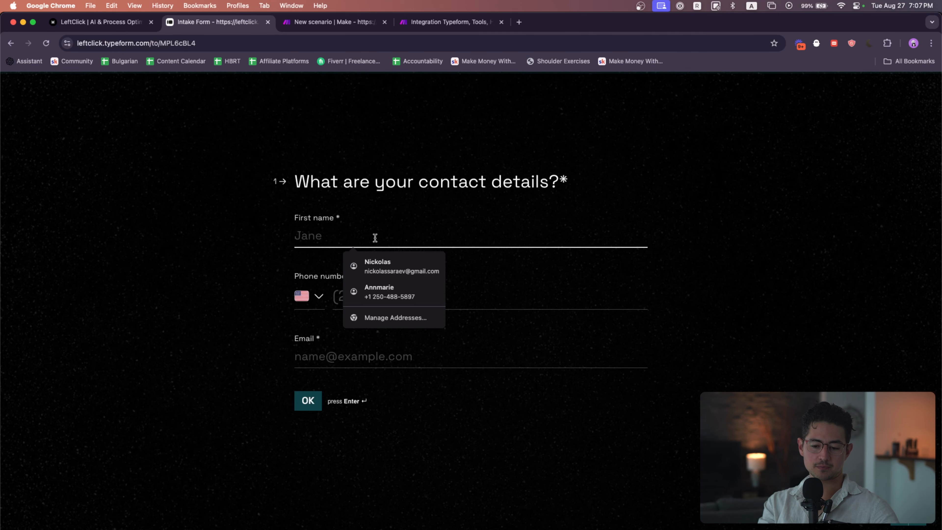
{"action": "type", "text": "Janet"}
{"action": "key", "text": "Tab"}
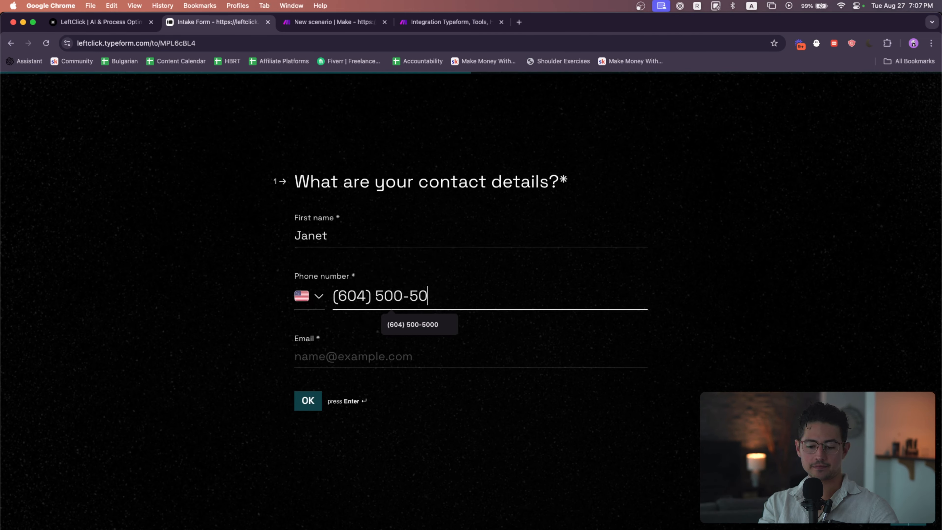
{"action": "key", "text": "Tab"}
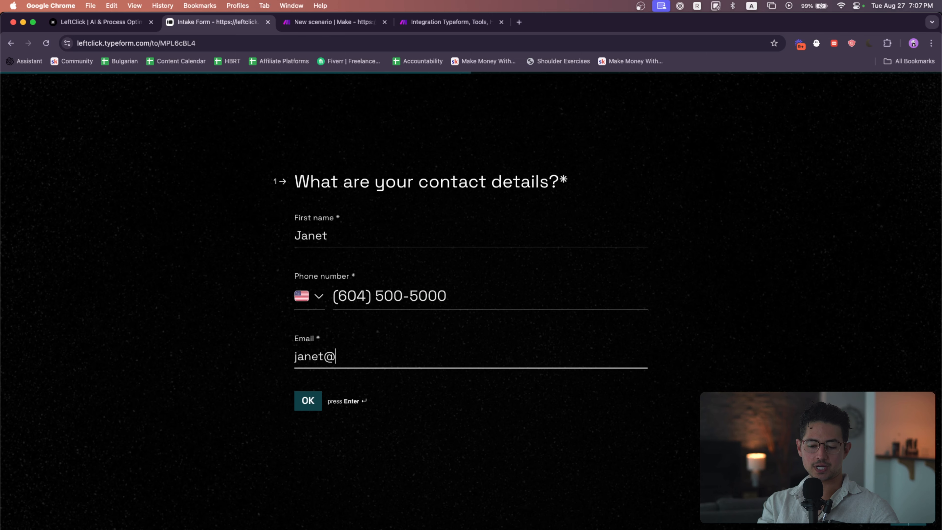
{"action": "key", "text": "Tab"}
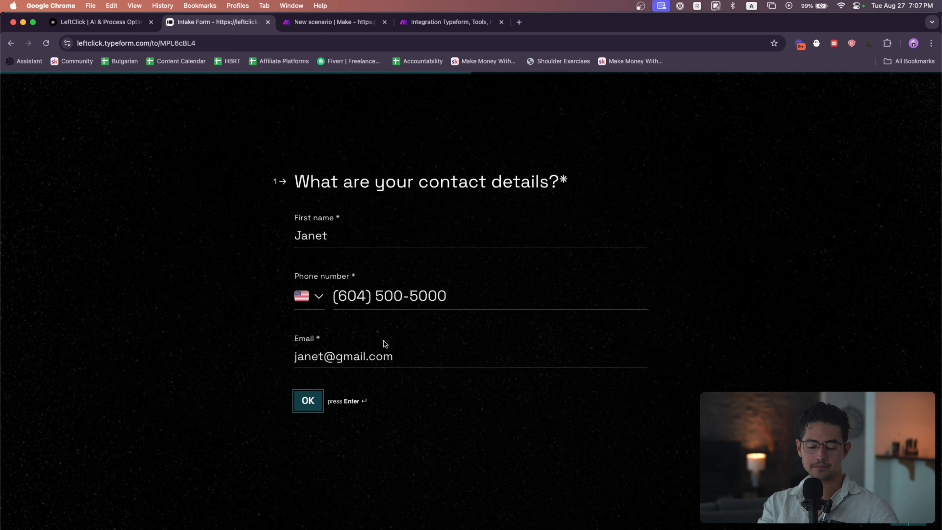
{"action": "left_click", "coordinate": [315, 399]}
{"action": "type", "text": "https://"}
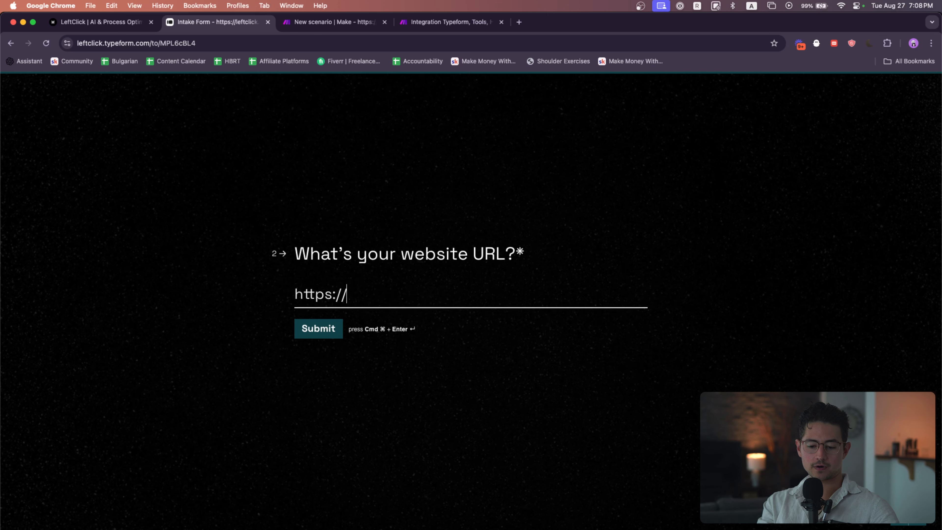
{"action": "type", "text": "1s"}
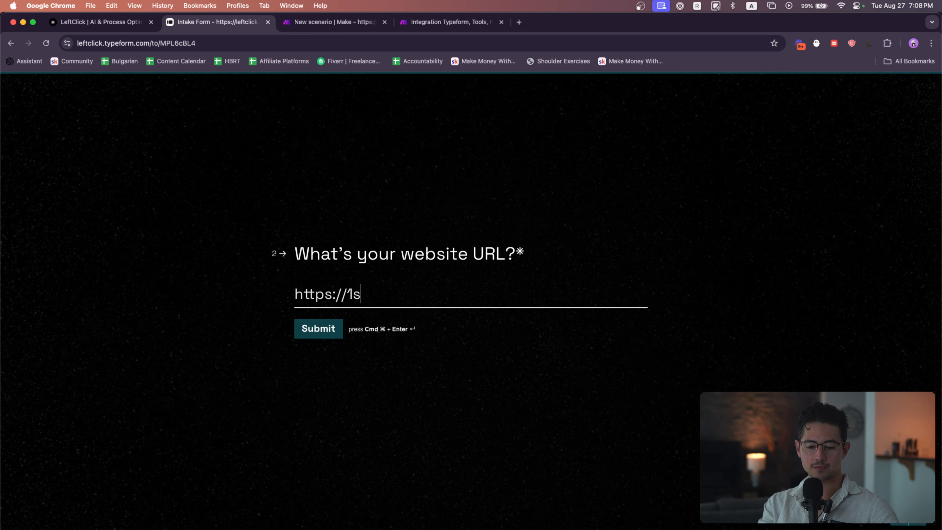
{"action": "type", "text": "econdcopy.com"}
{"action": "left_click", "coordinate": [316, 330]}
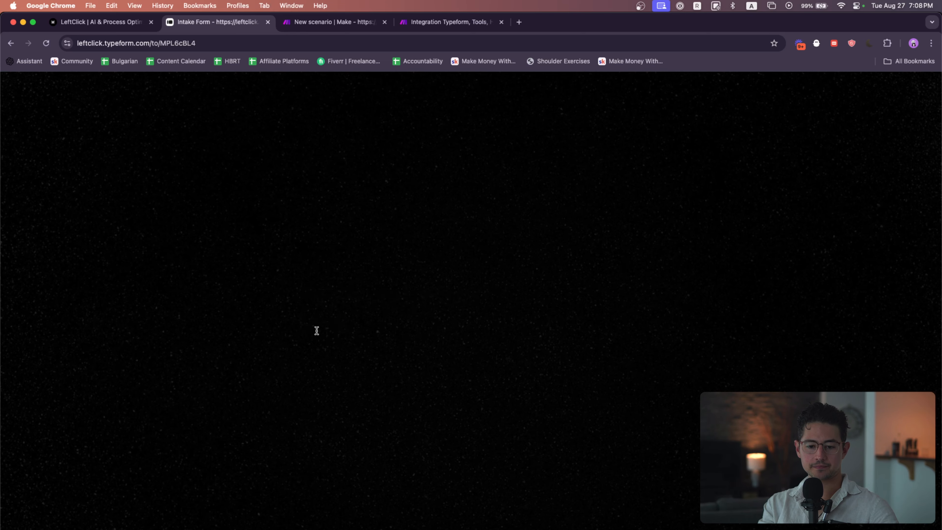
Follow the scenario run across the modules of the success branch
{"action": "left_click", "coordinate": [357, 23]}
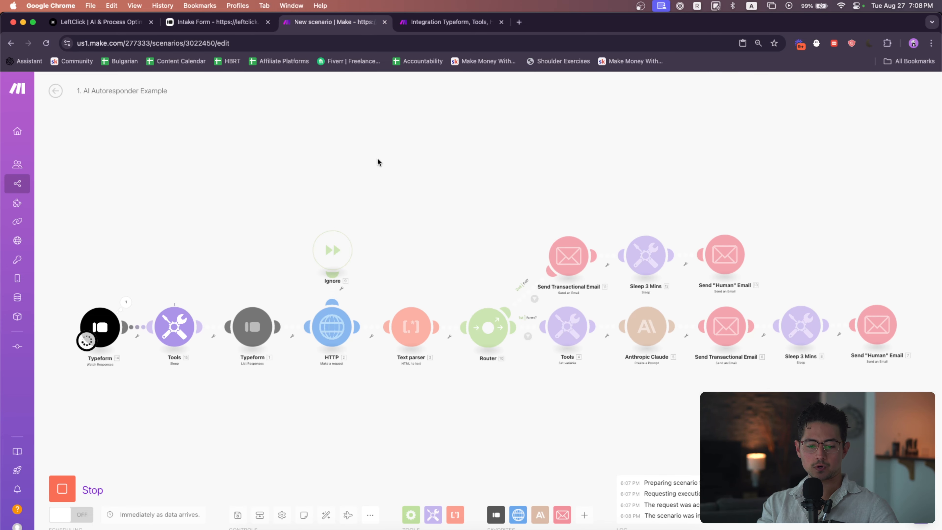
{"action": "left_click_drag", "start_coordinate": [382, 233], "coordinate": [417, 199]}
{"action": "scroll", "coordinate": [363, 293], "scroll_direction": "up", "scroll_amount": 5}
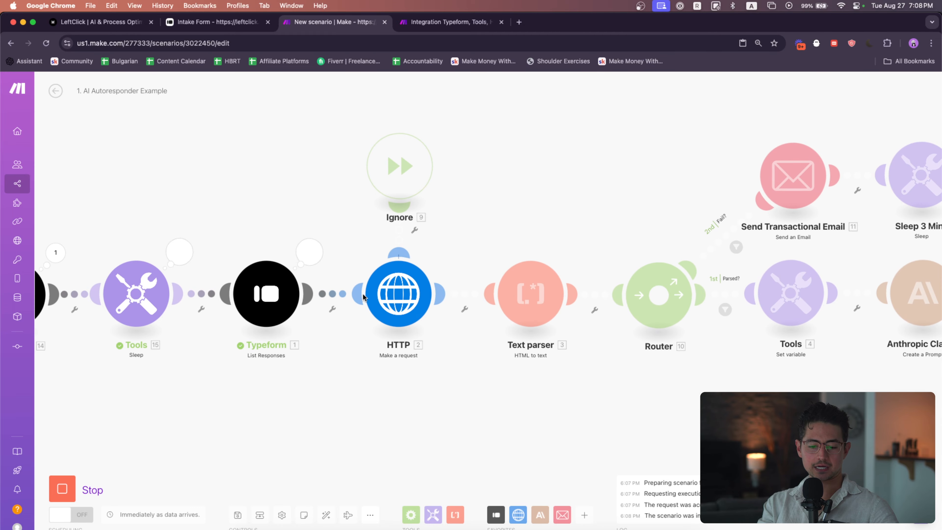
{"action": "left_click_drag", "start_coordinate": [485, 363], "coordinate": [392, 363]}
{"action": "left_click_drag", "start_coordinate": [521, 366], "coordinate": [454, 366]}
{"action": "scroll", "coordinate": [454, 366], "scroll_direction": "right", "scroll_amount": 10}
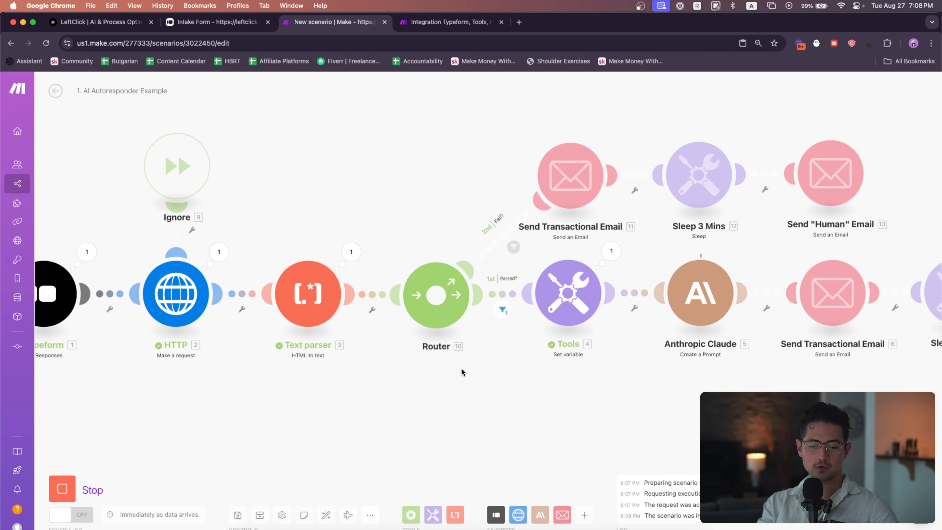
{"action": "scroll", "coordinate": [528, 386], "scroll_direction": "right", "scroll_amount": 9}
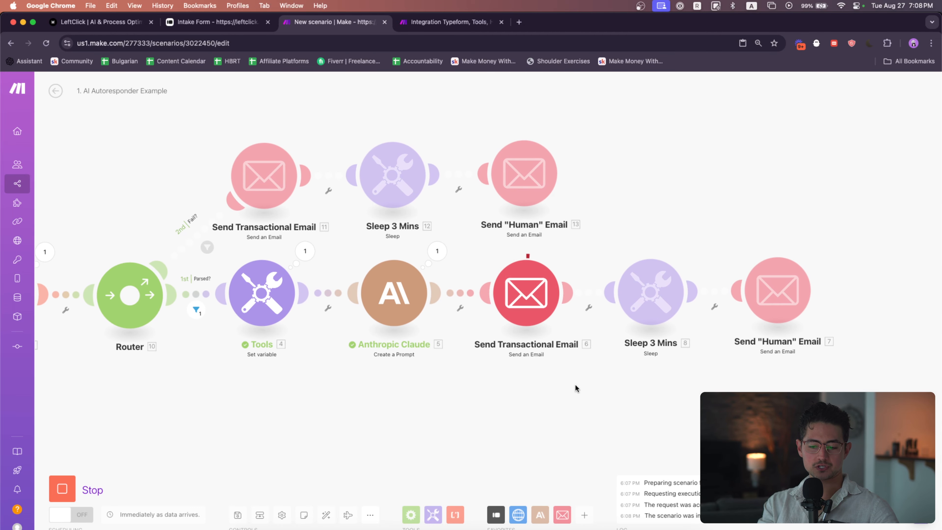
{"action": "scroll", "coordinate": [613, 386], "scroll_direction": "right", "scroll_amount": 3}
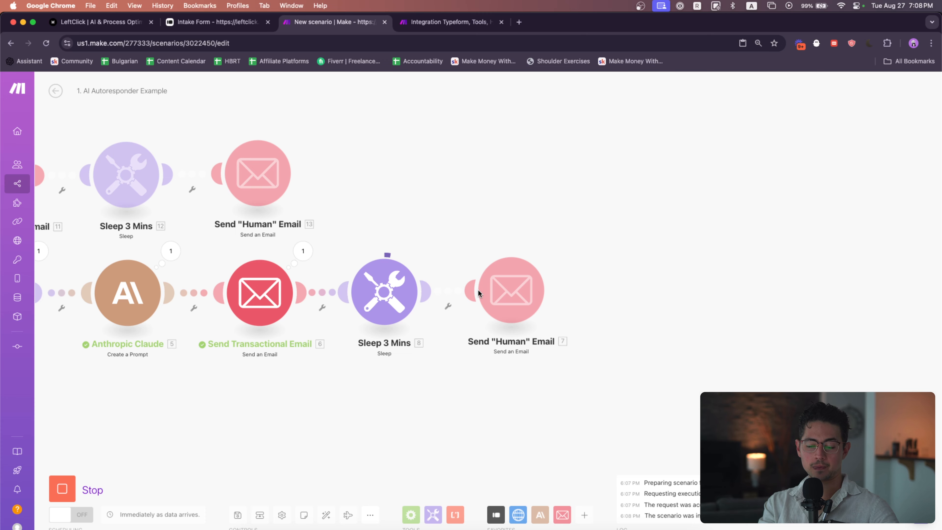
{"action": "scroll", "coordinate": [489, 288], "scroll_direction": "right", "scroll_amount": 5}
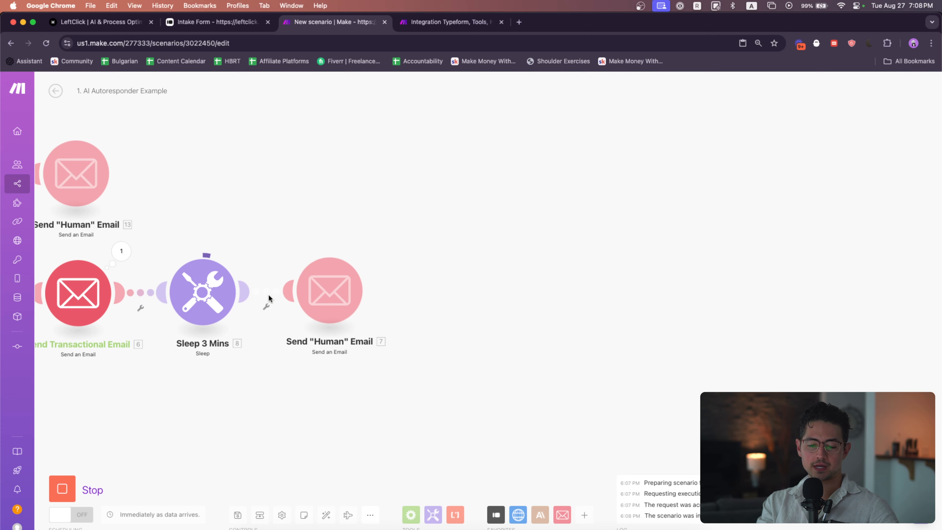
{"action": "scroll", "coordinate": [401, 241], "scroll_direction": "left", "scroll_amount": 2}
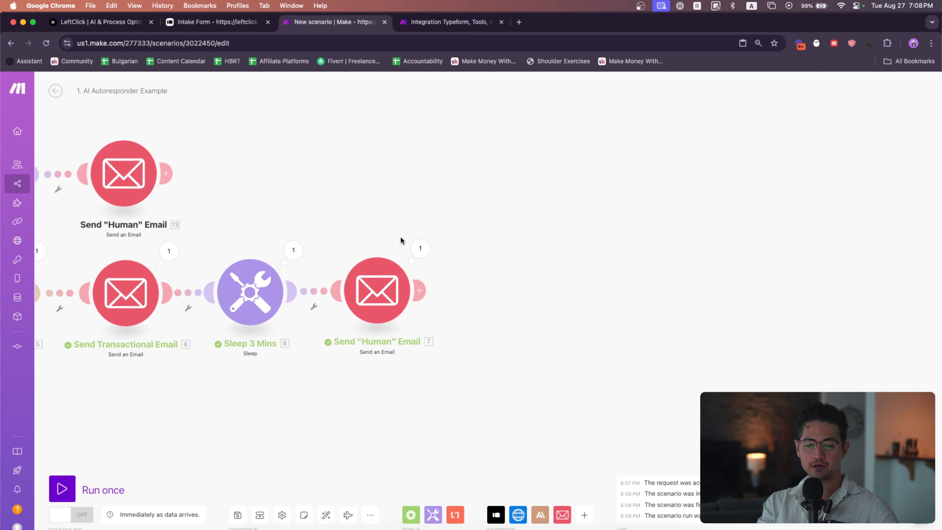
{"action": "left_click_drag", "start_coordinate": [401, 237], "coordinate": [467, 235]}
Open the inbox and read the new transactional confirmation e-mail
{"action": "key", "text": "super+grave"}
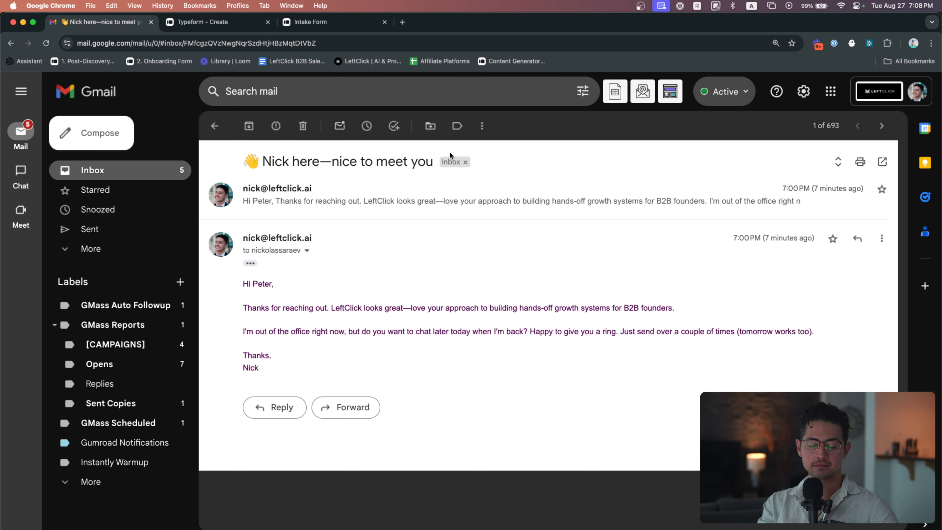
{"action": "left_click", "coordinate": [161, 174]}
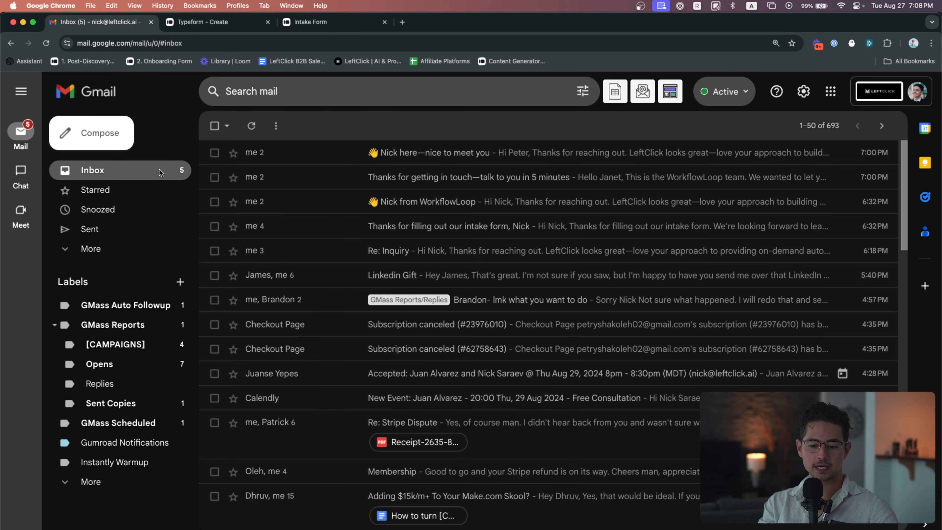
{"action": "left_click", "coordinate": [477, 181]}
{"action": "left_click", "coordinate": [251, 312]}
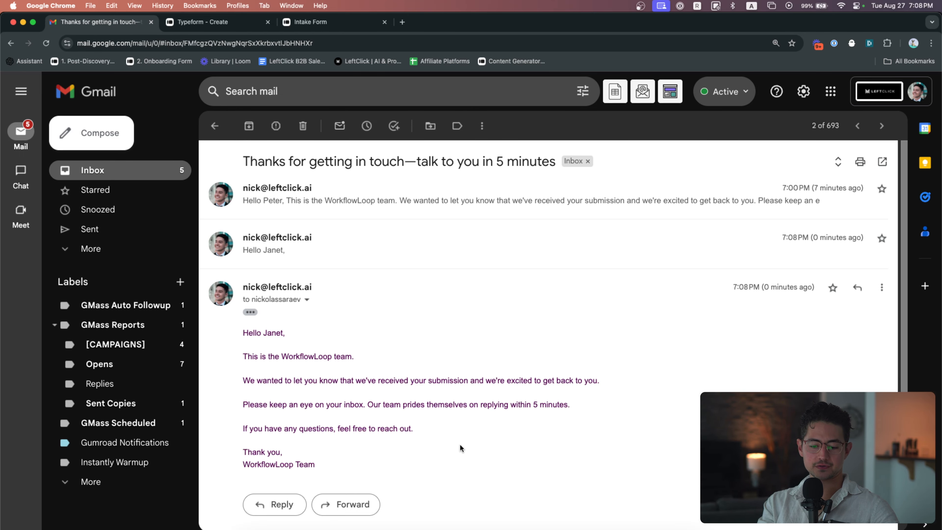
{"action": "scroll", "coordinate": [460, 444], "scroll_direction": "up", "scroll_amount": 5}
{"action": "scroll", "coordinate": [460, 445], "scroll_direction": "down", "scroll_amount": 1}
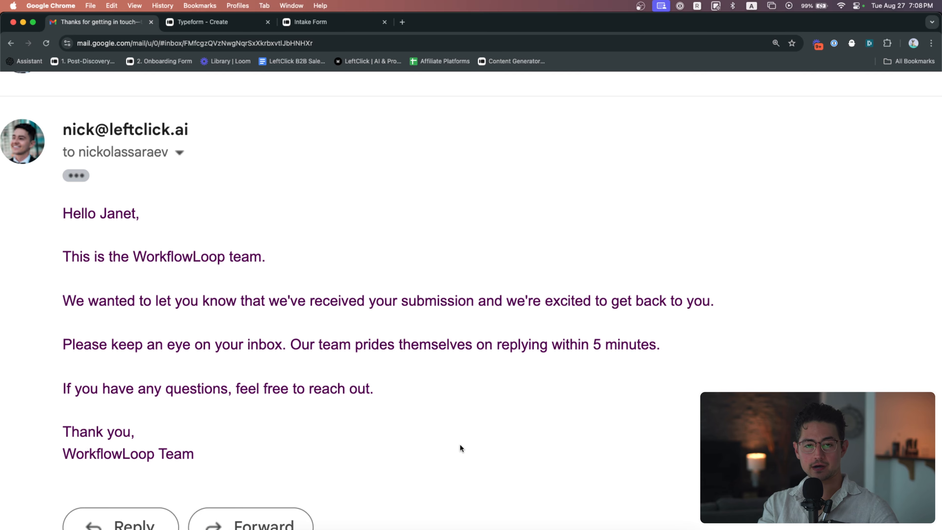
{"action": "scroll", "coordinate": [463, 419], "scroll_direction": "down", "scroll_amount": 5}
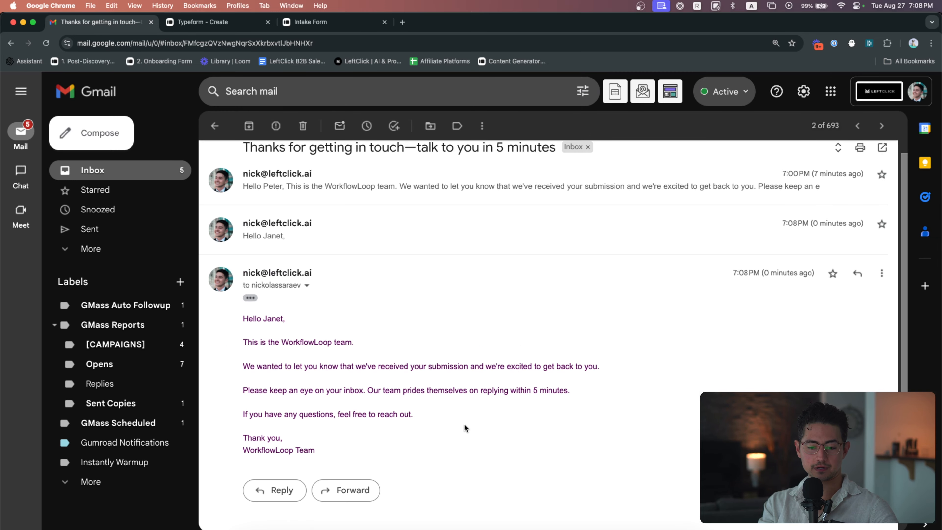
Open the "Nick here—nice to meet you" thread and read the newest AI-drafted reply
{"action": "left_click", "coordinate": [214, 127]}
{"action": "left_click", "coordinate": [399, 155]}
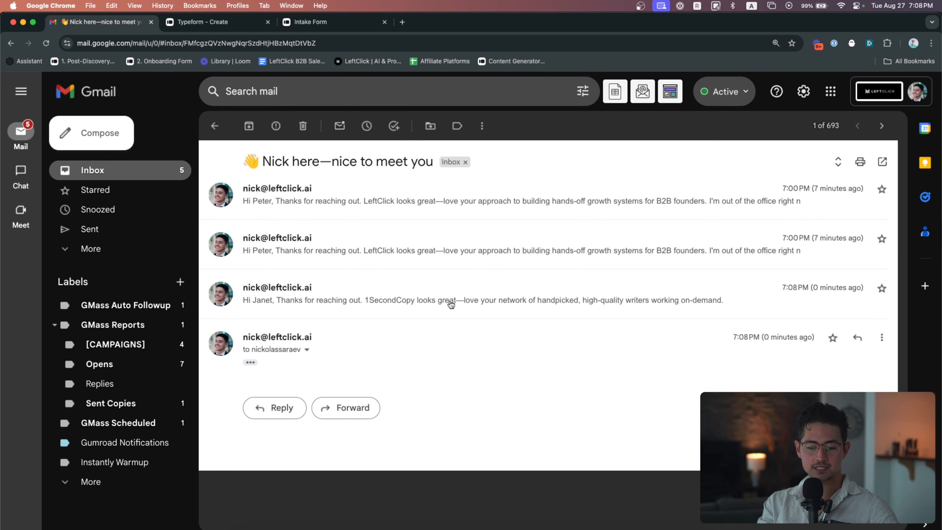
{"action": "left_click", "coordinate": [251, 363]}
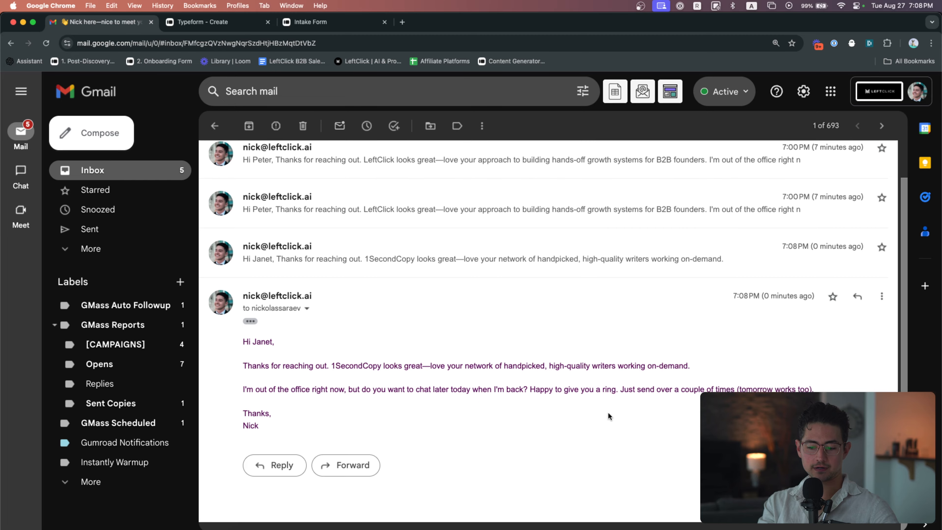
{"action": "scroll", "coordinate": [607, 411], "scroll_direction": "up", "scroll_amount": 5}
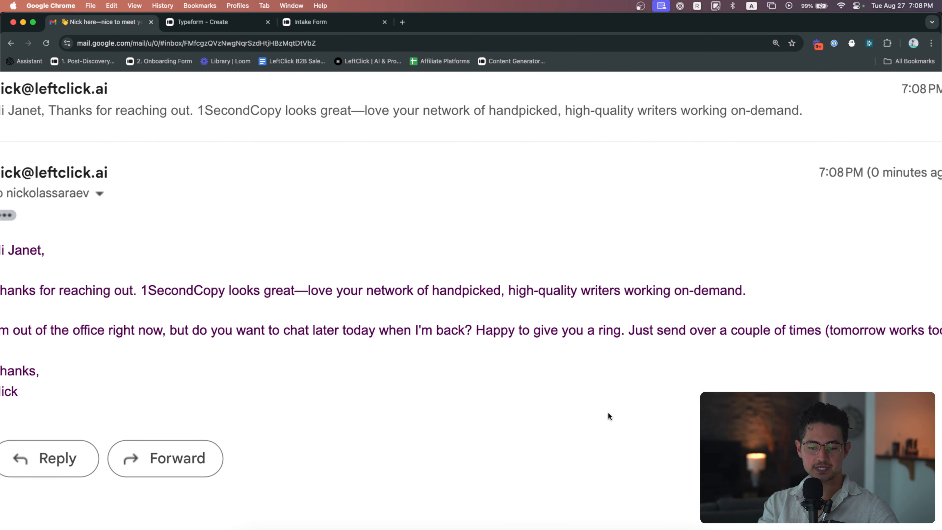
{"action": "scroll", "coordinate": [608, 412], "scroll_direction": "down", "scroll_amount": 2}
{"action": "scroll", "coordinate": [608, 411], "scroll_direction": "left", "scroll_amount": 2}
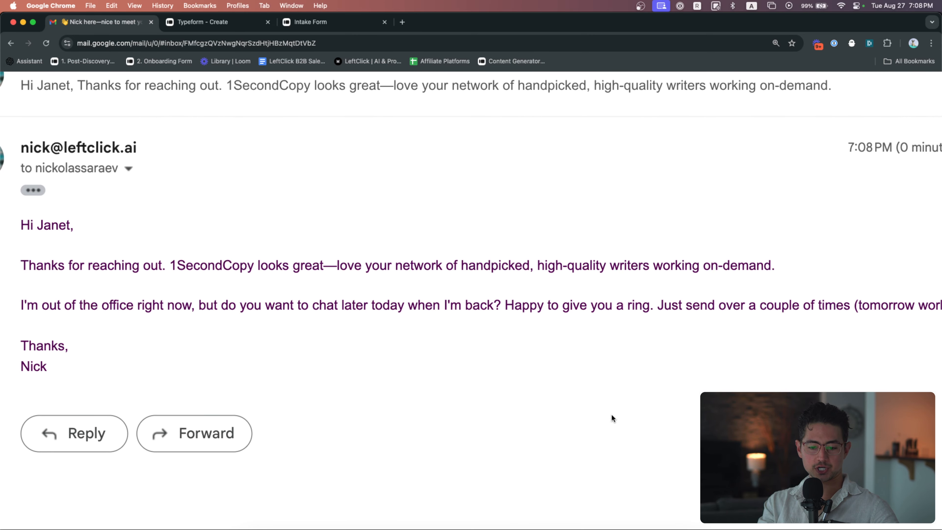
{"action": "scroll", "coordinate": [611, 414], "scroll_direction": "down", "scroll_amount": 1}
{"action": "scroll", "coordinate": [611, 414], "scroll_direction": "right", "scroll_amount": 1}
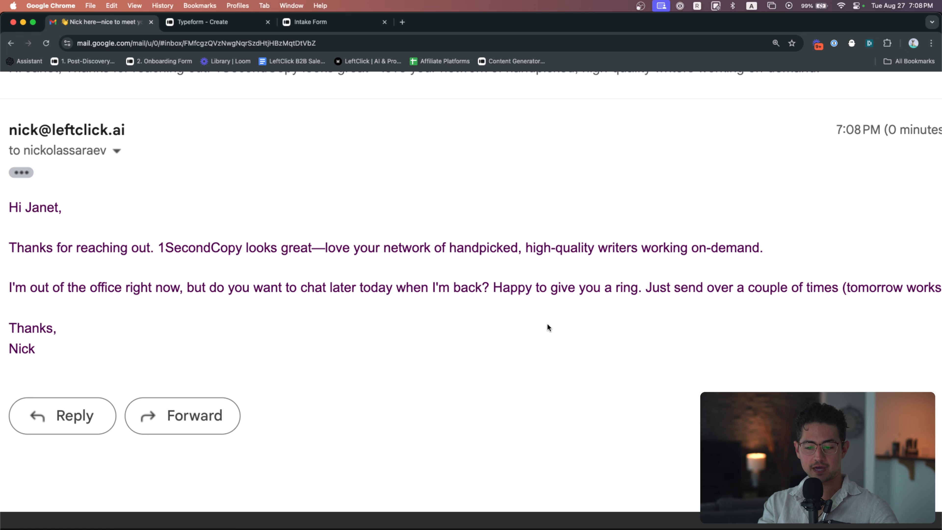
{"action": "scroll", "coordinate": [570, 326], "scroll_direction": "down", "scroll_amount": 1}
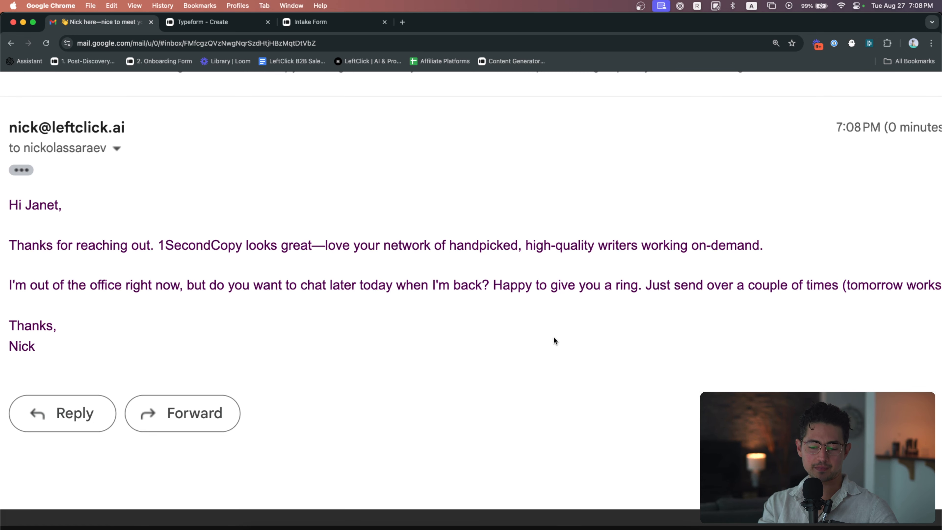
{"action": "scroll", "coordinate": [554, 337], "scroll_direction": "right", "scroll_amount": 4}
{"action": "scroll", "coordinate": [554, 337], "scroll_direction": "down", "scroll_amount": 5}
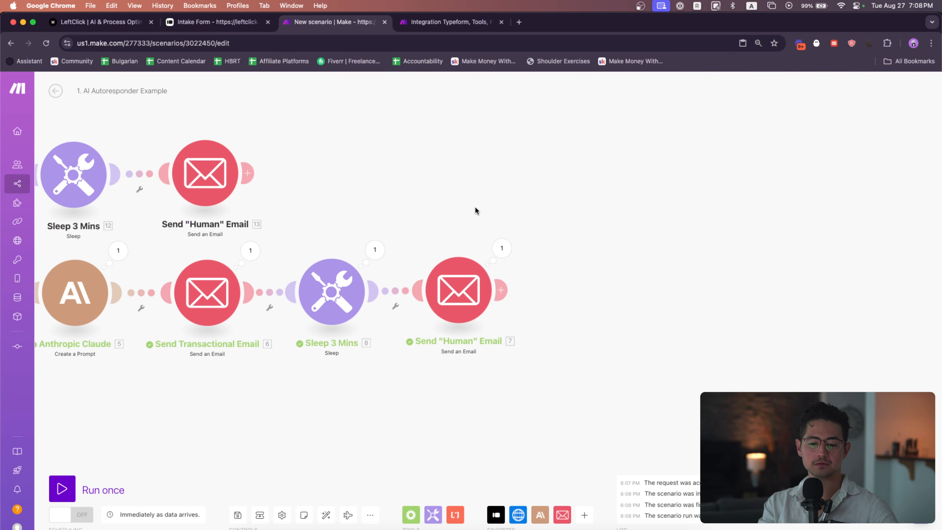
Map the success-branch Send Transactional Email recipient to the form's e-mail answer instead of the fixed address
{"action": "scroll", "coordinate": [475, 208], "scroll_direction": "up", "scroll_amount": 3}
{"action": "scroll", "coordinate": [650, 203], "scroll_direction": "down", "scroll_amount": 2}
{"action": "left_click_drag", "start_coordinate": [578, 163], "coordinate": [768, 170]}
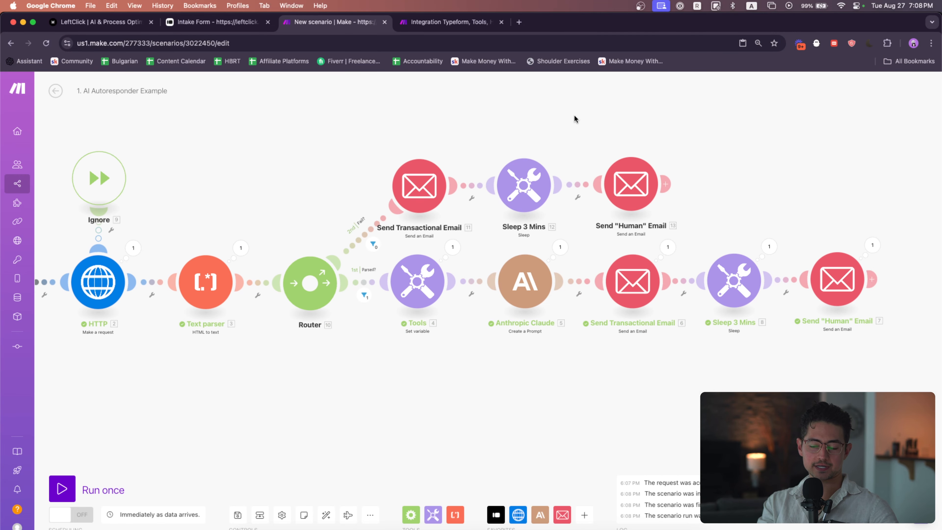
{"action": "left_click_drag", "start_coordinate": [561, 110], "coordinate": [753, 145]}
{"action": "scroll", "coordinate": [633, 131], "scroll_direction": "down", "scroll_amount": 2}
{"action": "scroll", "coordinate": [653, 139], "scroll_direction": "right", "scroll_amount": 2}
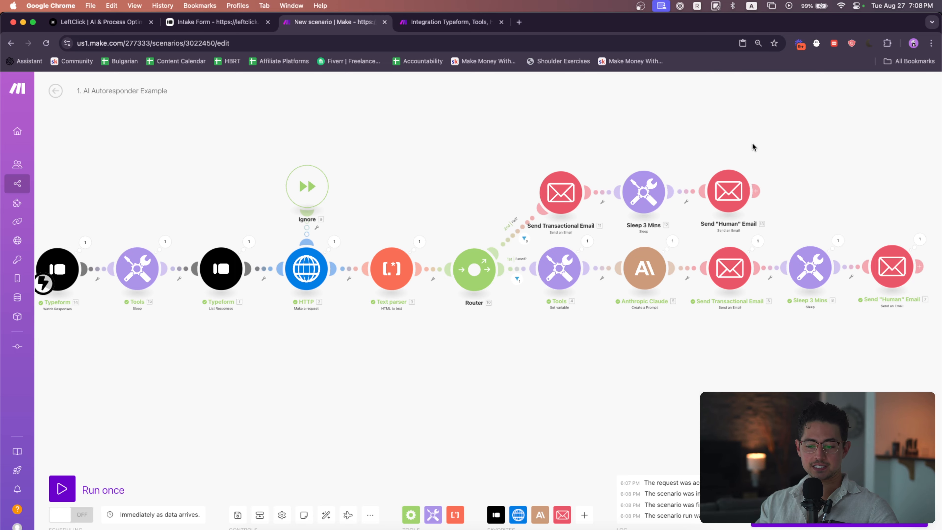
{"action": "scroll", "coordinate": [608, 297], "scroll_direction": "right", "scroll_amount": 3}
{"action": "left_click", "coordinate": [674, 281]}
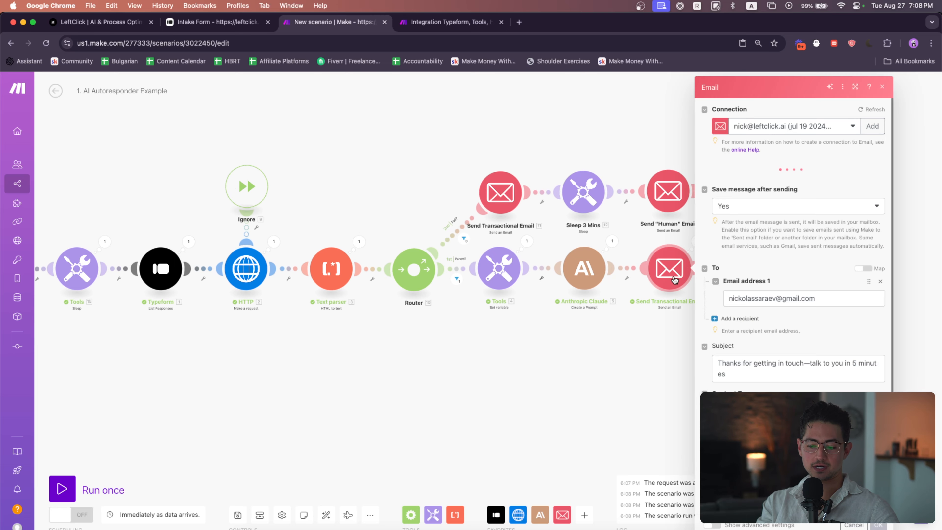
{"action": "scroll", "coordinate": [794, 327], "scroll_direction": "down", "scroll_amount": 1}
{"action": "left_click", "coordinate": [791, 355]}
{"action": "key", "text": "super+a"}
{"action": "key", "text": "BackSpace"}
{"action": "scroll", "coordinate": [640, 388], "scroll_direction": "down", "scroll_amount": 1}
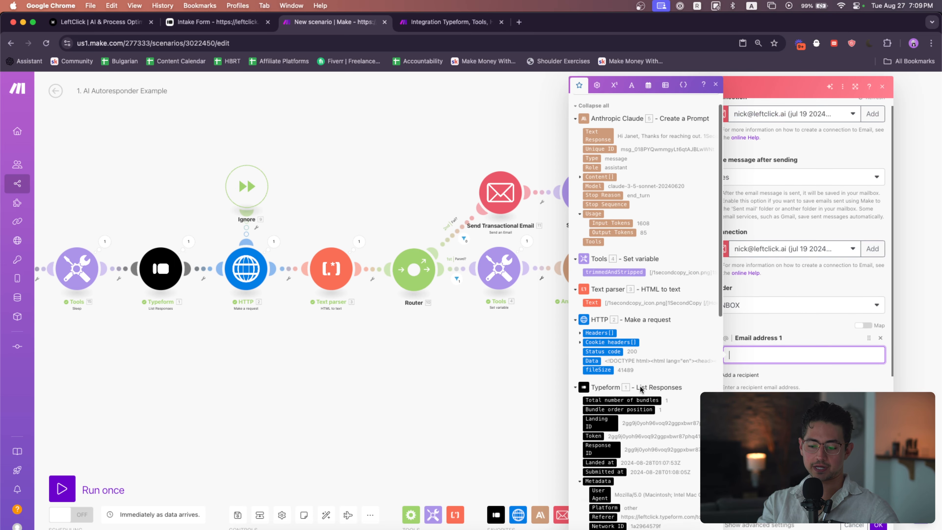
{"action": "scroll", "coordinate": [641, 389], "scroll_direction": "down", "scroll_amount": 10}
{"action": "left_click", "coordinate": [665, 275]}
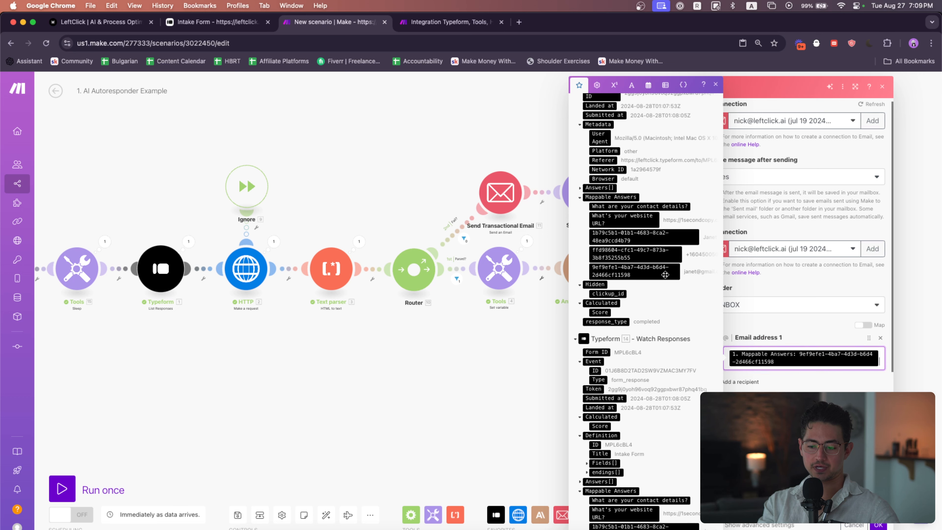
{"action": "left_click", "coordinate": [877, 525]}
Replace the success-branch Send "Human" Email recipient with the pasted form e-mail answer
{"action": "left_click", "coordinate": [832, 266]}
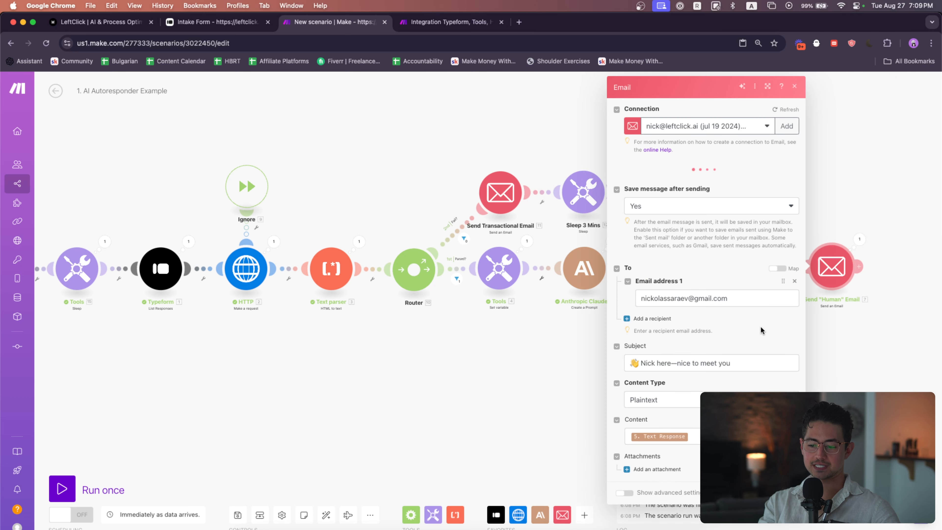
{"action": "left_click", "coordinate": [723, 385]}
{"action": "key", "text": "super+a"}
{"action": "key", "text": "super+v"}
{"action": "left_click", "coordinate": [792, 524]}
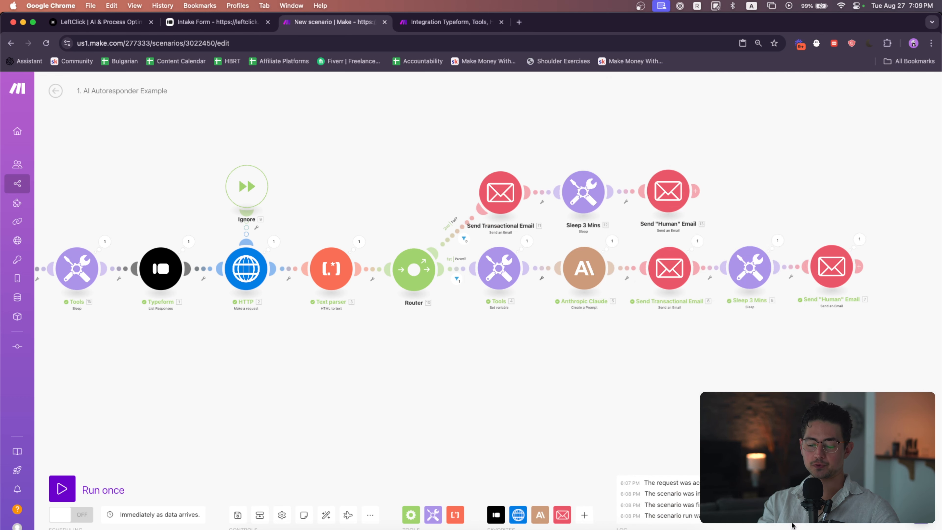
Replace the fail-branch Send "Human" Email recipient with the pasted form e-mail answer
{"action": "left_click", "coordinate": [668, 191]}
{"action": "left_click", "coordinate": [810, 383]}
{"action": "key", "text": "super+a"}
{"action": "key", "text": "super+v"}
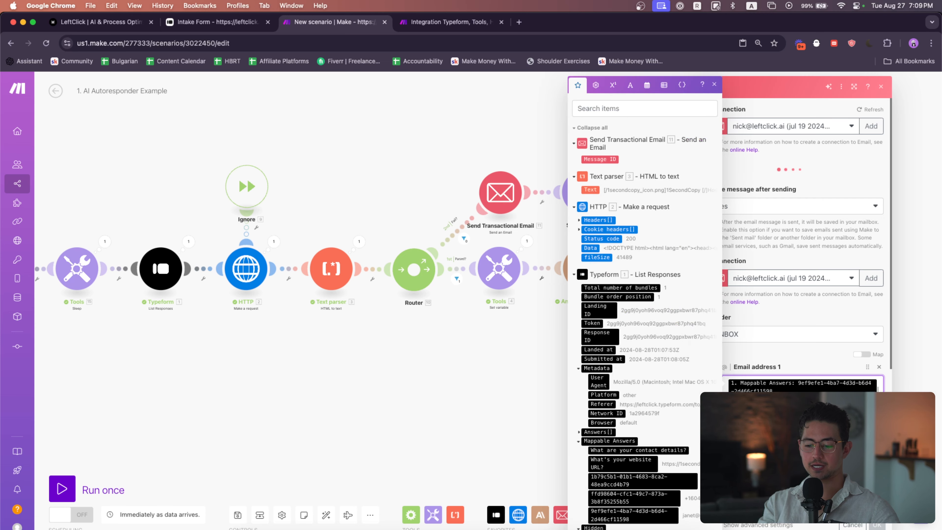
{"action": "left_click", "coordinate": [877, 524]}
Replace the fail-branch Send Transactional Email recipient with the pasted form e-mail answer
{"action": "left_click", "coordinate": [506, 201]}
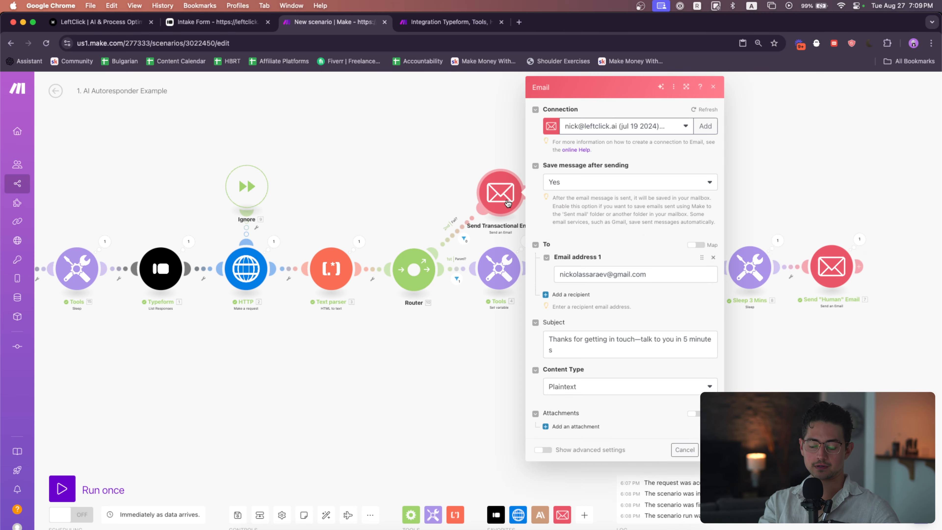
{"action": "scroll", "coordinate": [694, 351], "scroll_direction": "down", "scroll_amount": 2}
{"action": "left_click", "coordinate": [664, 312]}
{"action": "key", "text": "super+a"}
{"action": "type", "text": "1. Mappable Answers: 9ef9efe1-4ba7-4d3d-b6d4-2d466cf11598"}
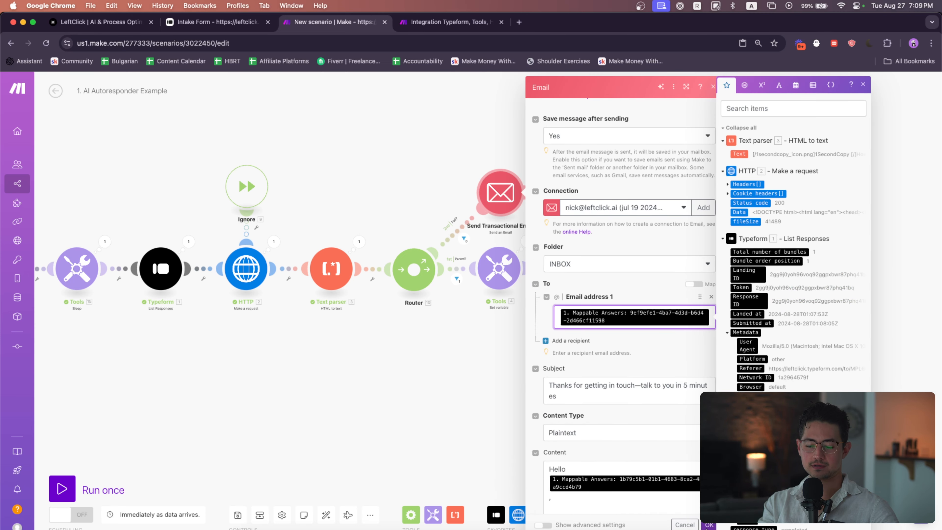
{"action": "left_click", "coordinate": [708, 524]}
Review the whole scenario and inspect the HTTP module's request settings
{"action": "left_click_drag", "start_coordinate": [487, 352], "coordinate": [594, 353]}
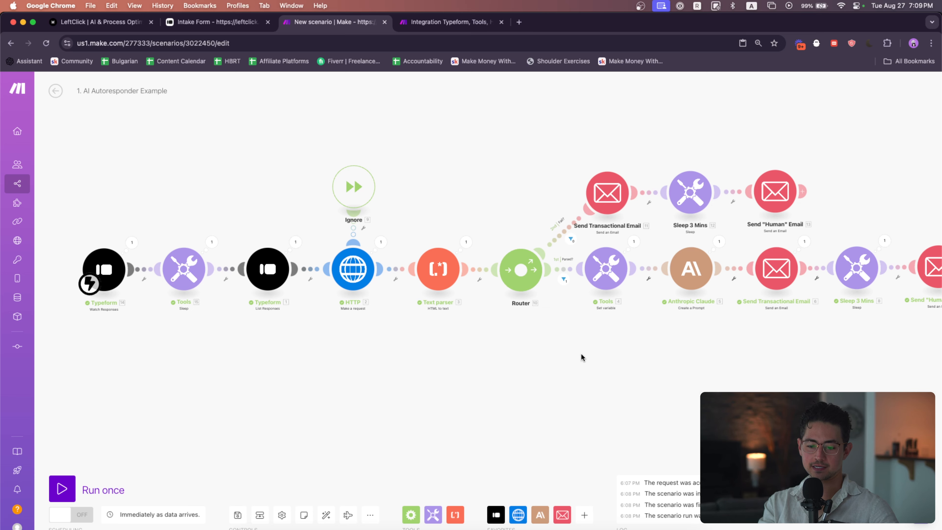
{"action": "scroll", "coordinate": [593, 354], "scroll_direction": "down", "scroll_amount": 5}
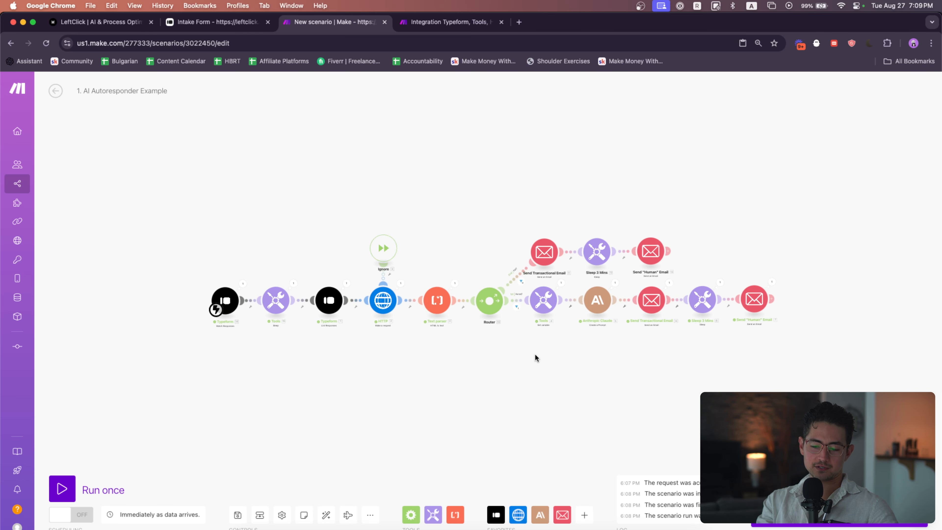
{"action": "left_click_drag", "start_coordinate": [535, 355], "coordinate": [541, 355]}
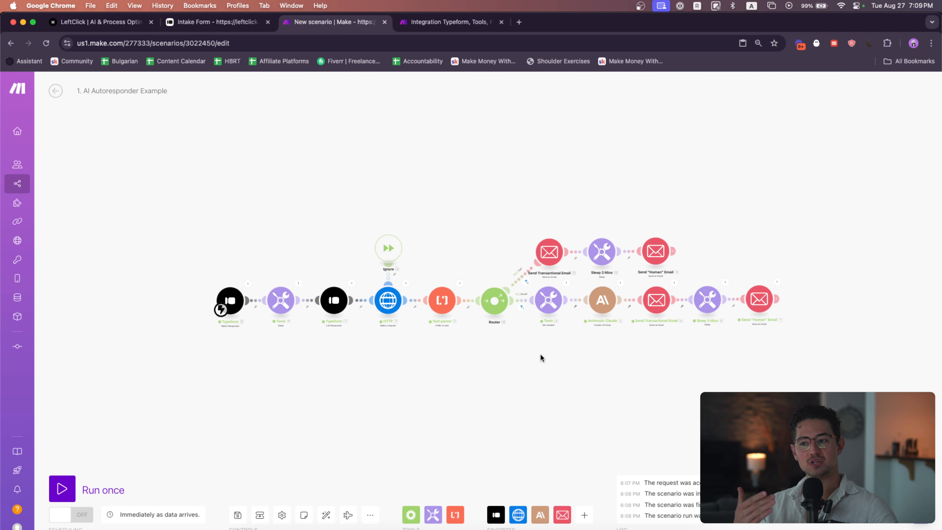
{"action": "left_click_drag", "start_coordinate": [540, 353], "coordinate": [423, 377]}
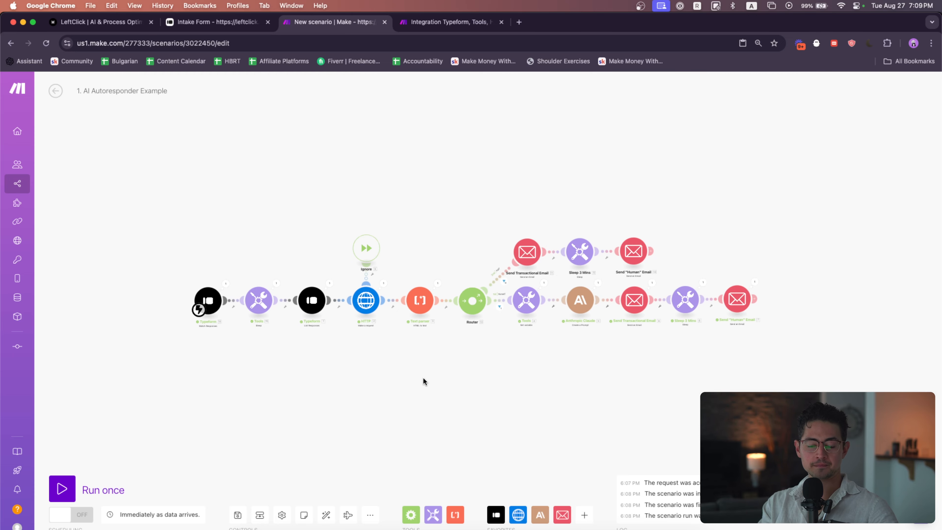
{"action": "scroll", "coordinate": [368, 325], "scroll_direction": "up", "scroll_amount": 5}
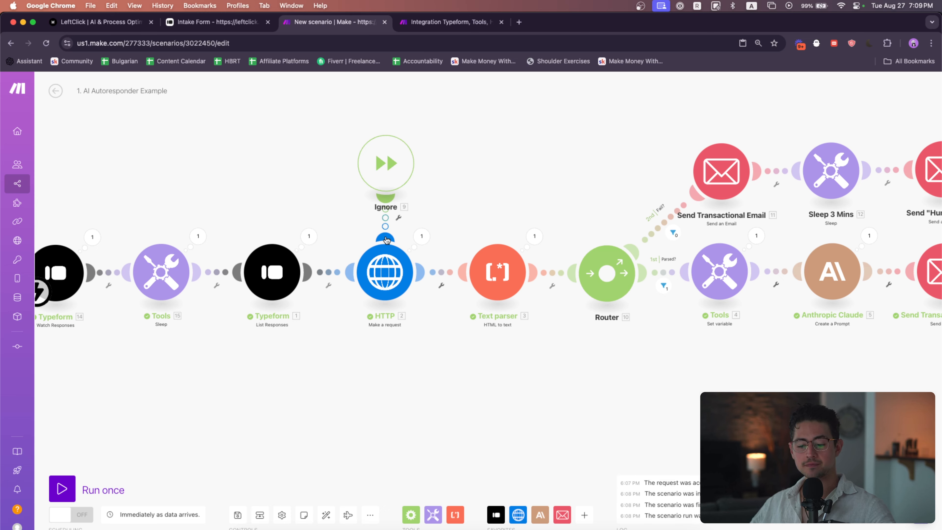
{"action": "left_click", "coordinate": [385, 260]}
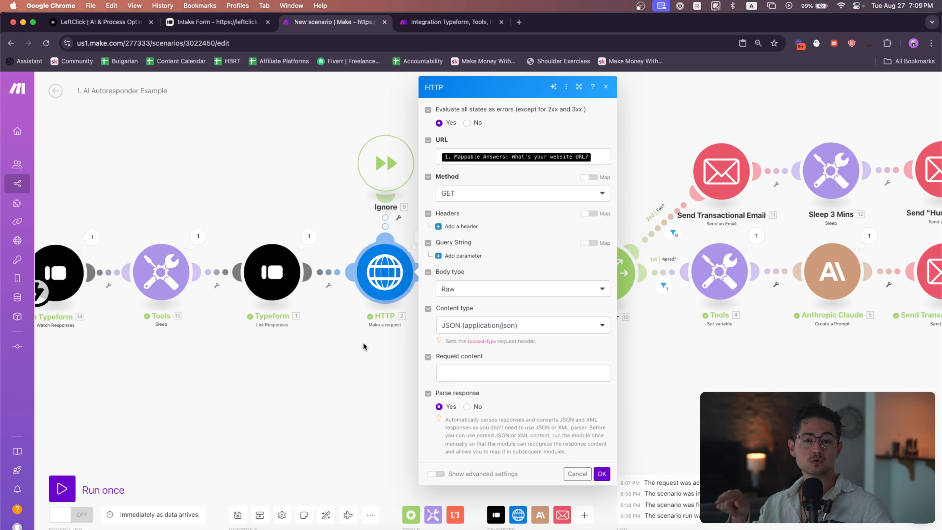
{"action": "left_click", "coordinate": [327, 419]}
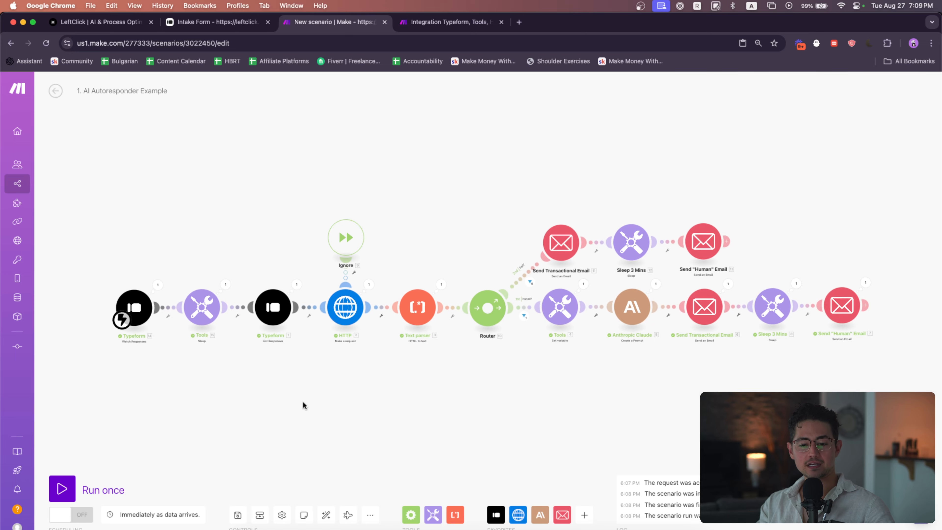